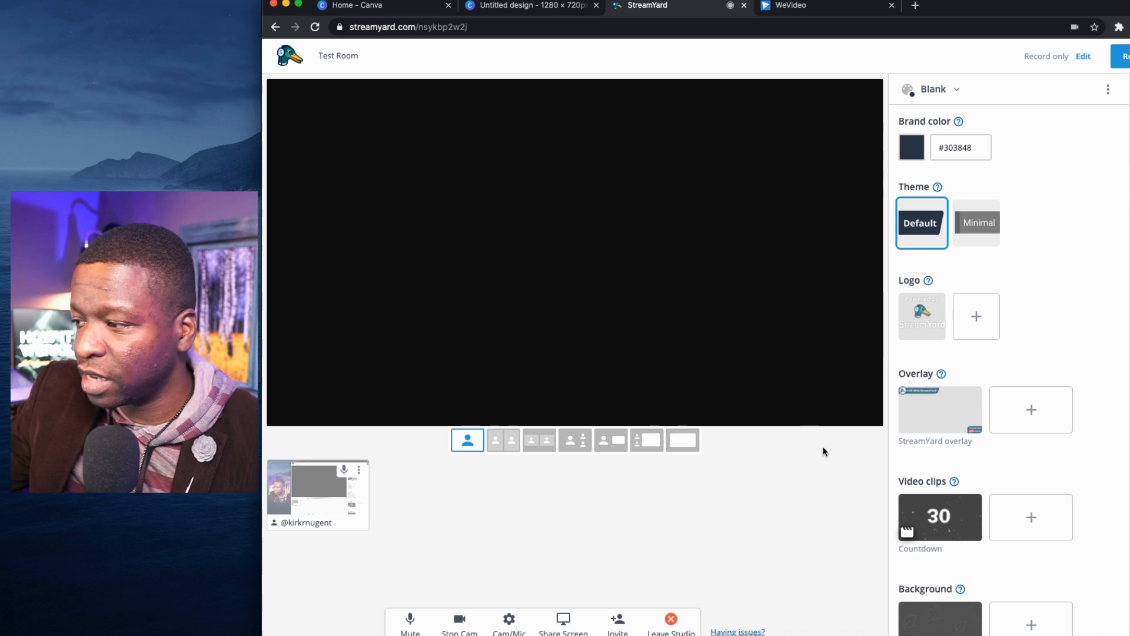
# Apply the Leaves background to the stage of the Test Room studio.
pyautogui.scroll(-3, 990, 502)
pyautogui.click(920, 520)
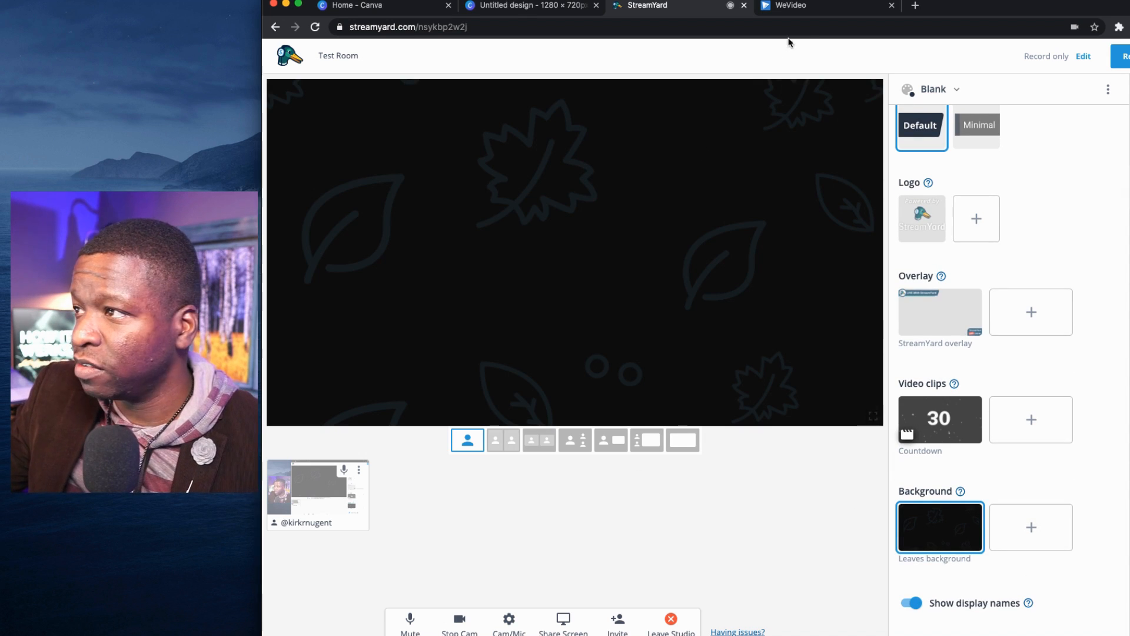
# Open the Test Room from streamyard.com in a second browser tab, with its camera stopped and microphone muted.
pyautogui.click(915, 7)
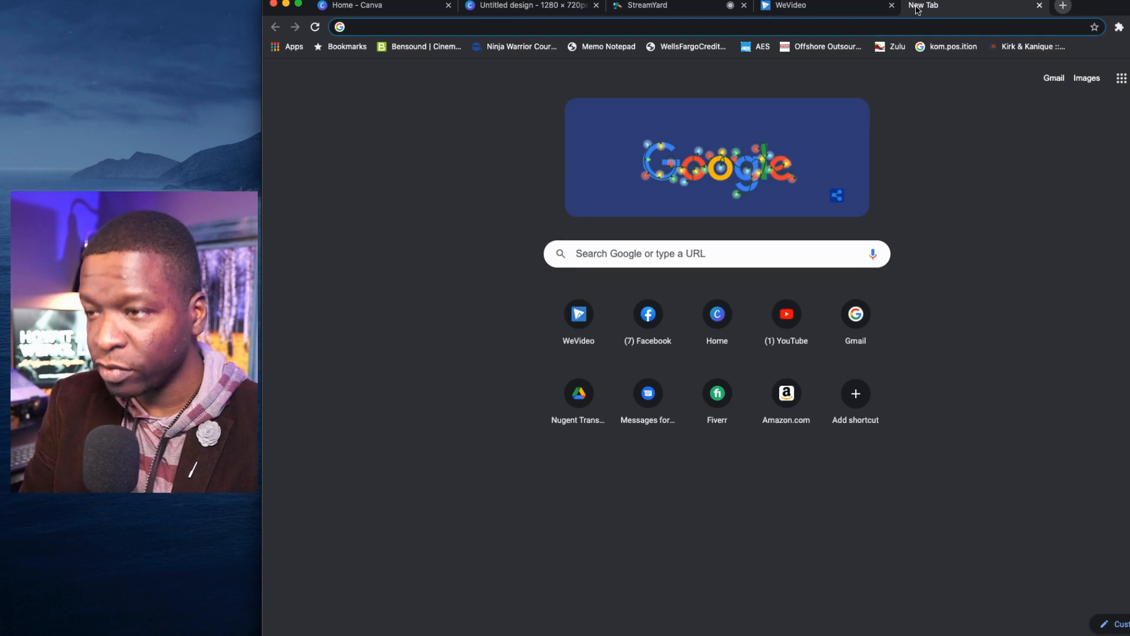
pyautogui.write('streamyard.com')
pyautogui.press('Return')
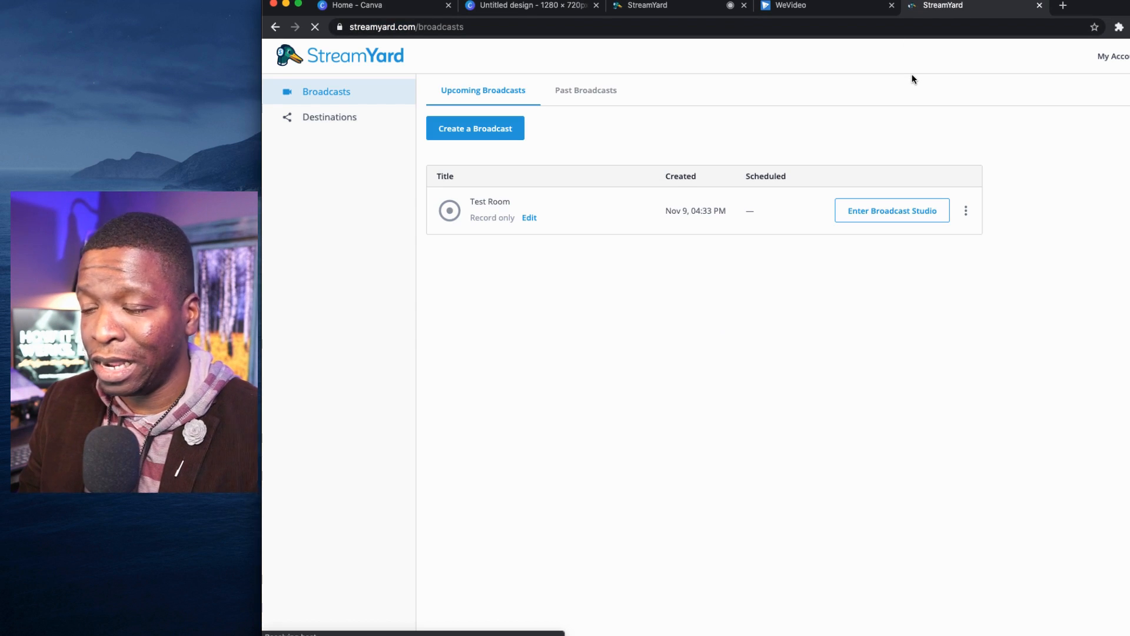
pyautogui.click(867, 213)
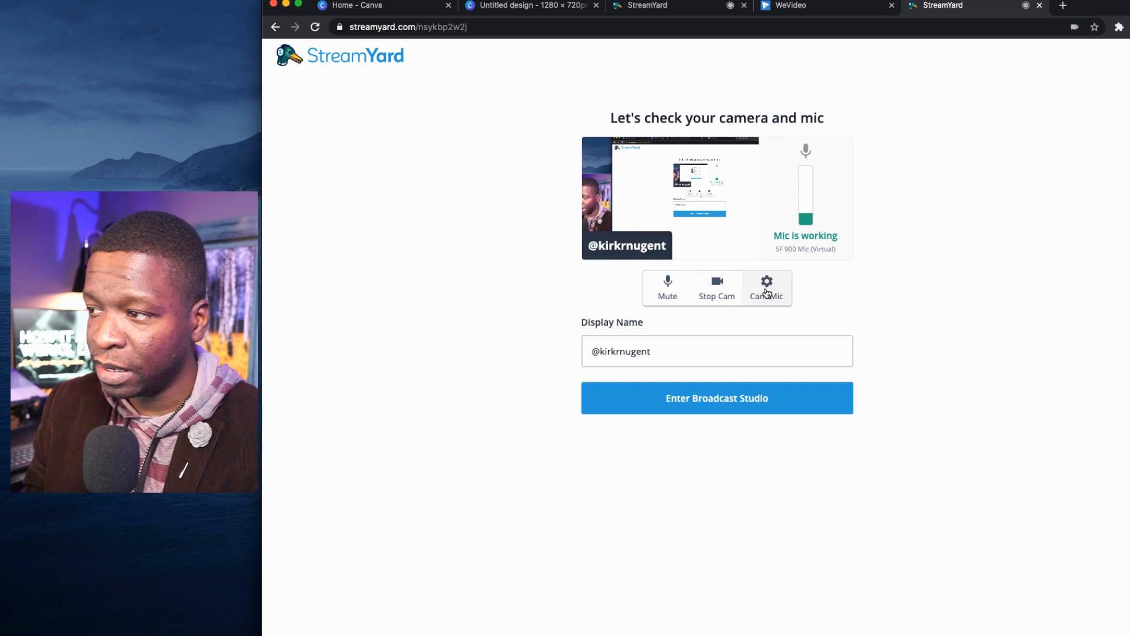
pyautogui.click(710, 291)
pyautogui.click(678, 296)
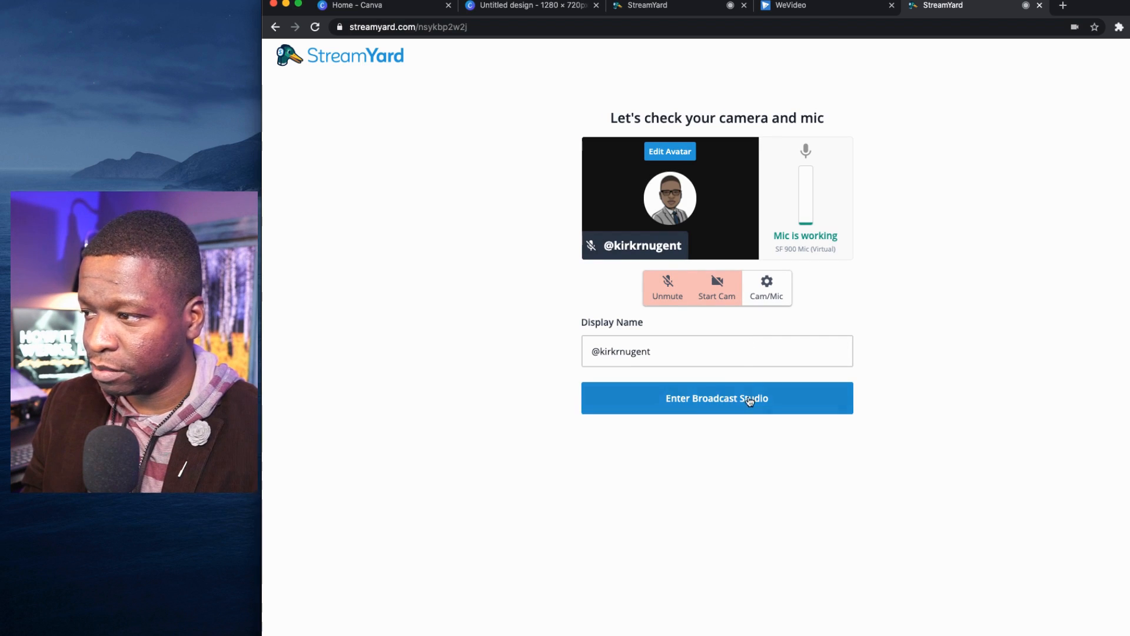
# Select HD Pro Webcam C920 as the camera and enter the broadcast studio.
pyautogui.click(767, 287)
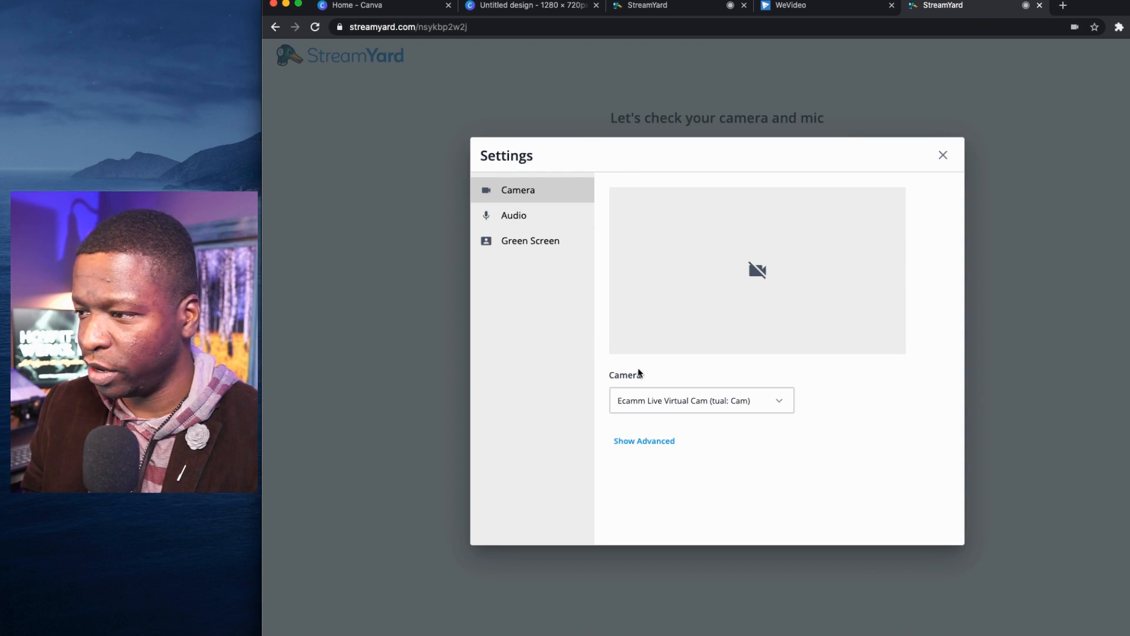
pyautogui.click(668, 399)
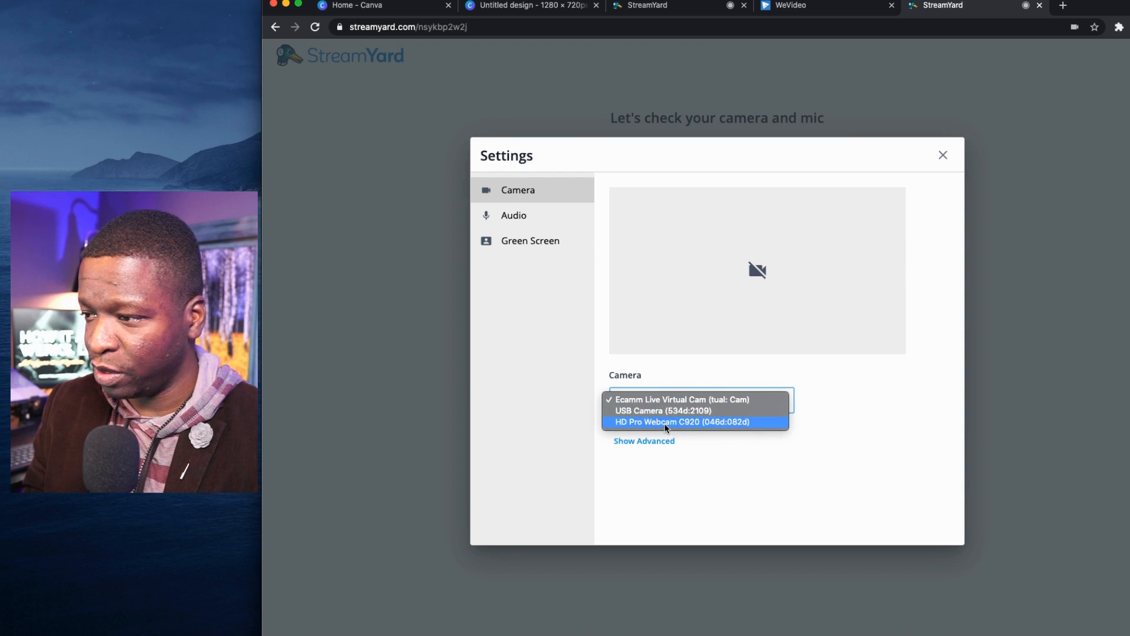
pyautogui.click(669, 422)
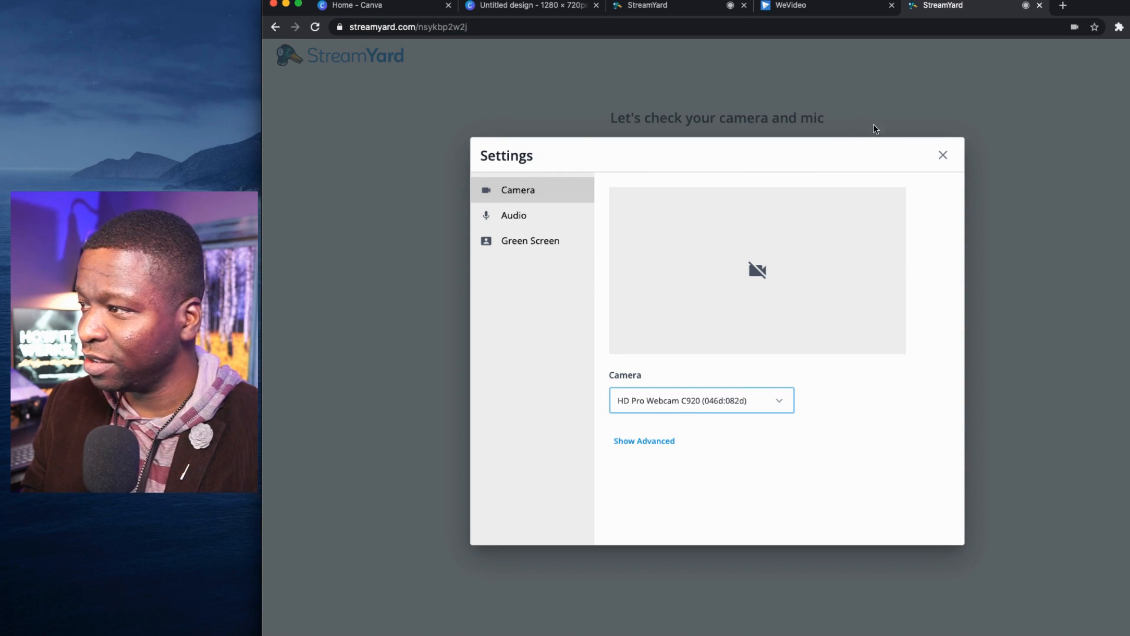
pyautogui.click(943, 155)
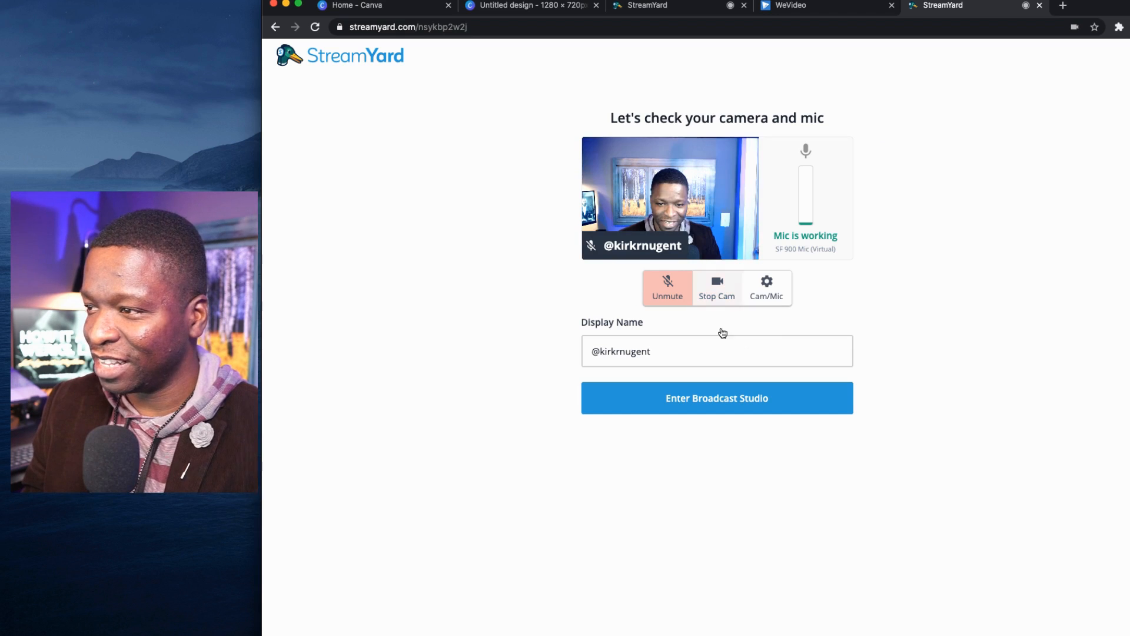
pyautogui.click(719, 398)
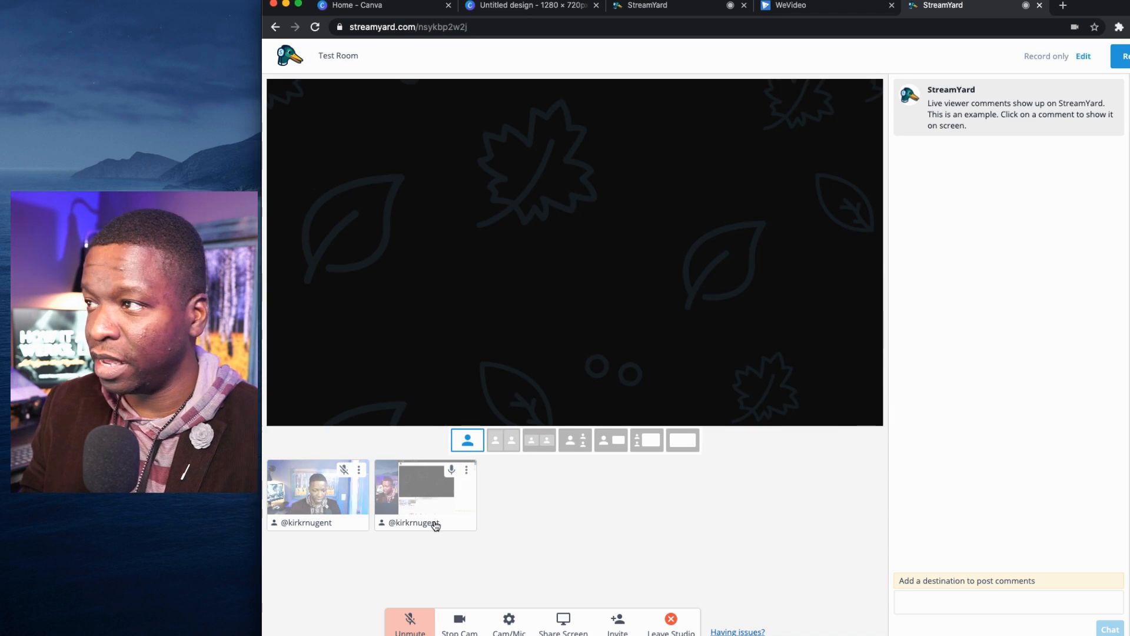
# In the first StreamYard session, switch the camera to USB Camera (534d:2109) and close the settings.
pyautogui.click(668, 7)
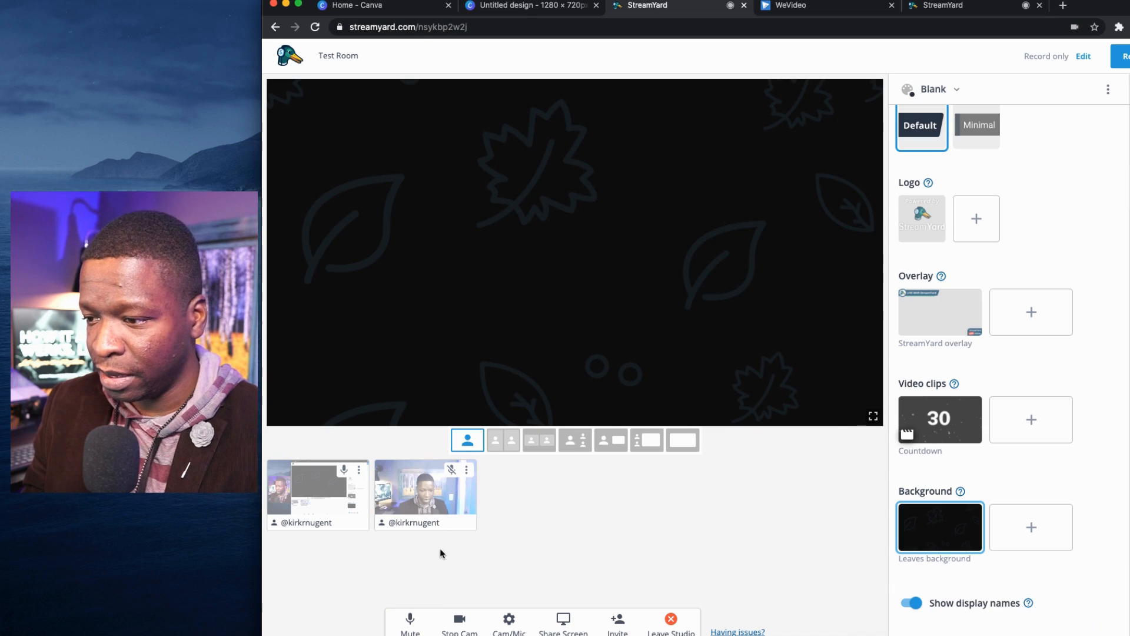
pyautogui.click(509, 621)
pyautogui.click(671, 399)
pyautogui.click(666, 413)
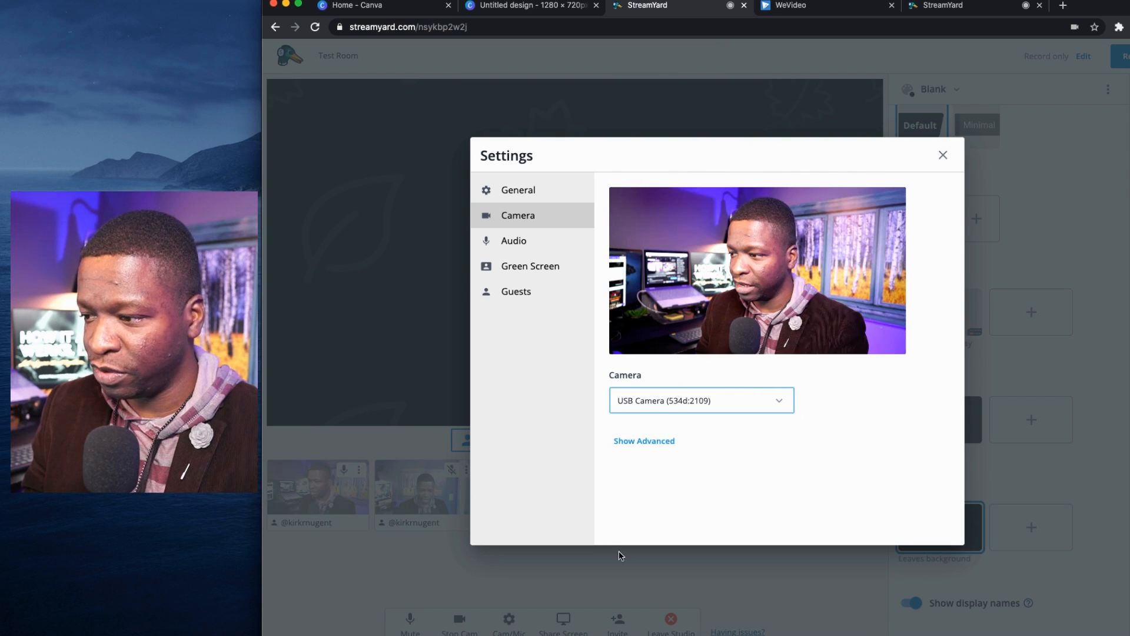
pyautogui.click(942, 157)
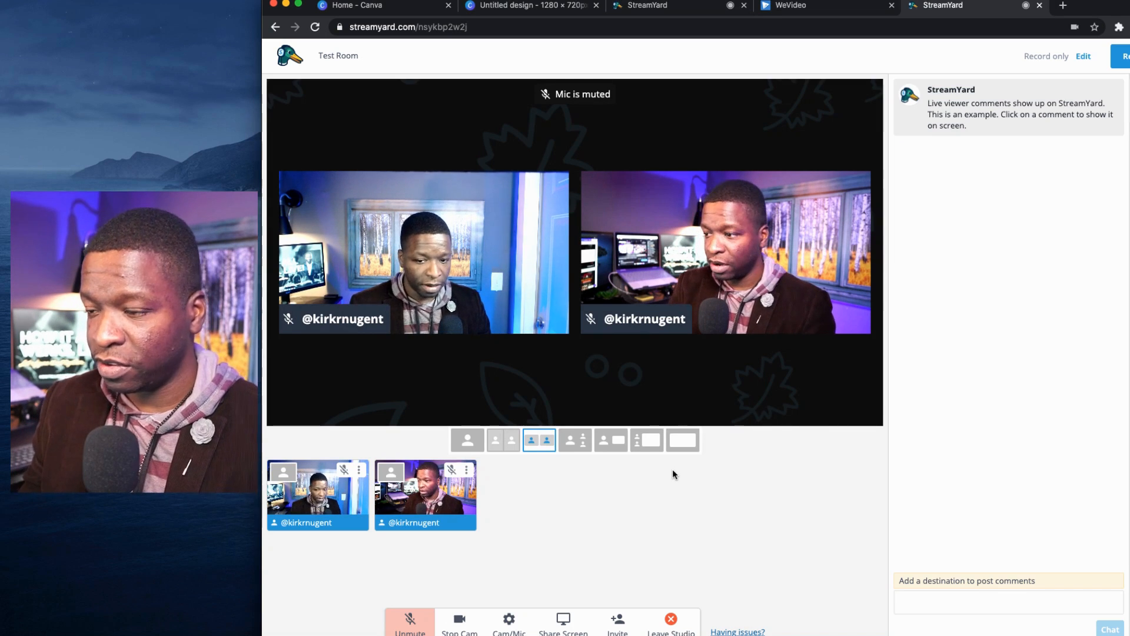
# Take a screenshot of the whole stage area with both cameras side by side, and close the second StreamYard tab.
pyautogui.press('super+shift+4')
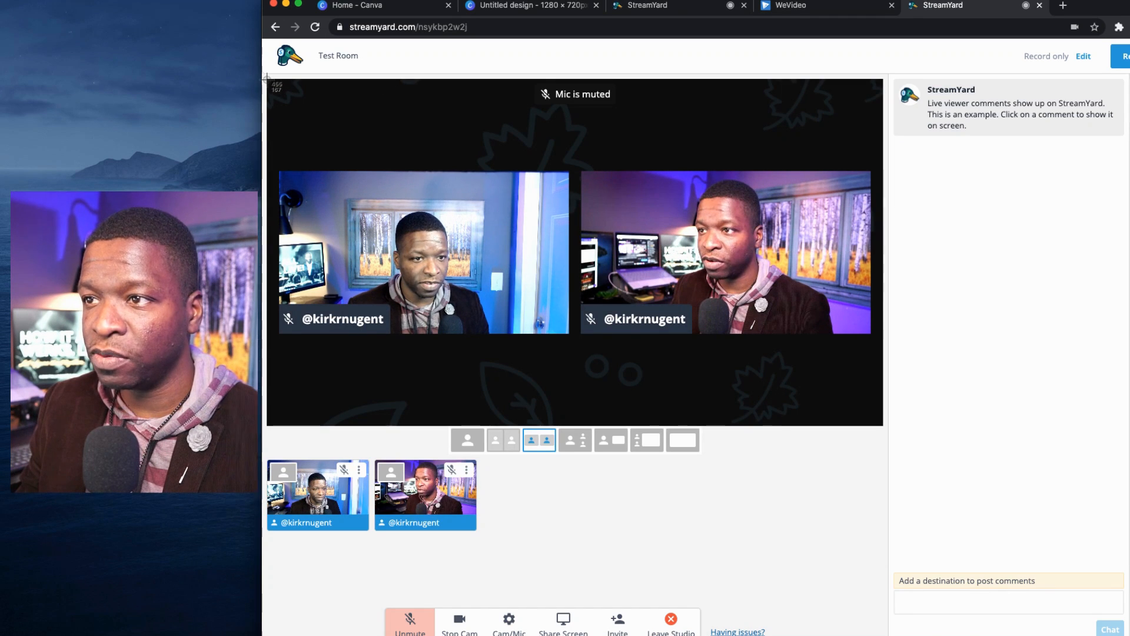
pyautogui.moveTo(267, 79); pyautogui.dragTo(882, 424)
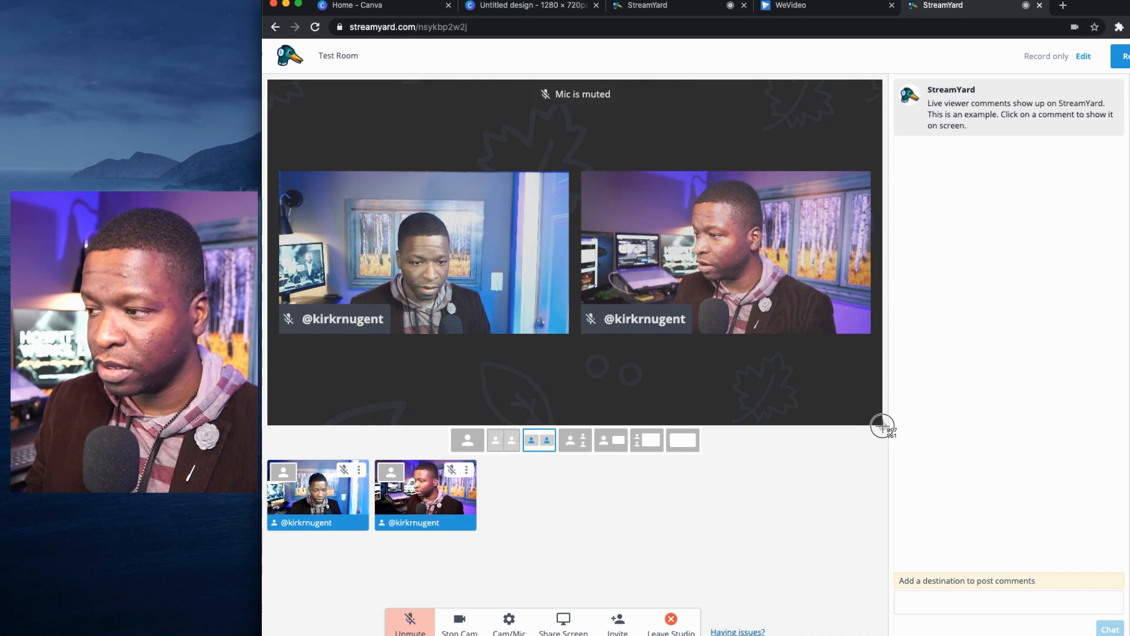
pyautogui.moveTo(882, 425); pyautogui.dragTo(882, 425)
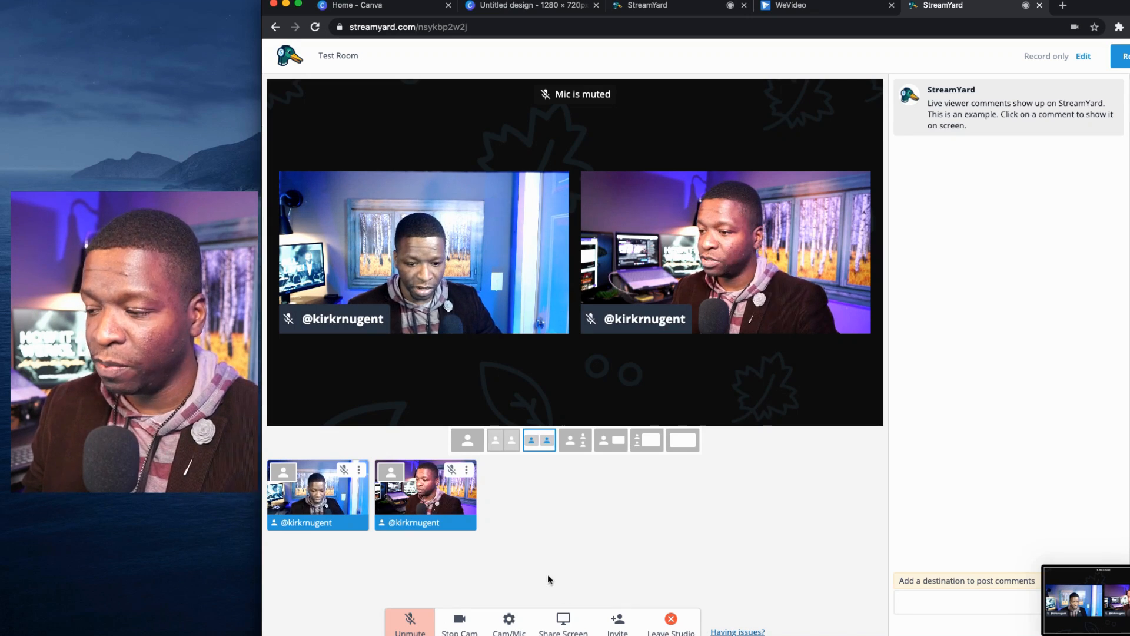
pyautogui.press('super+w')
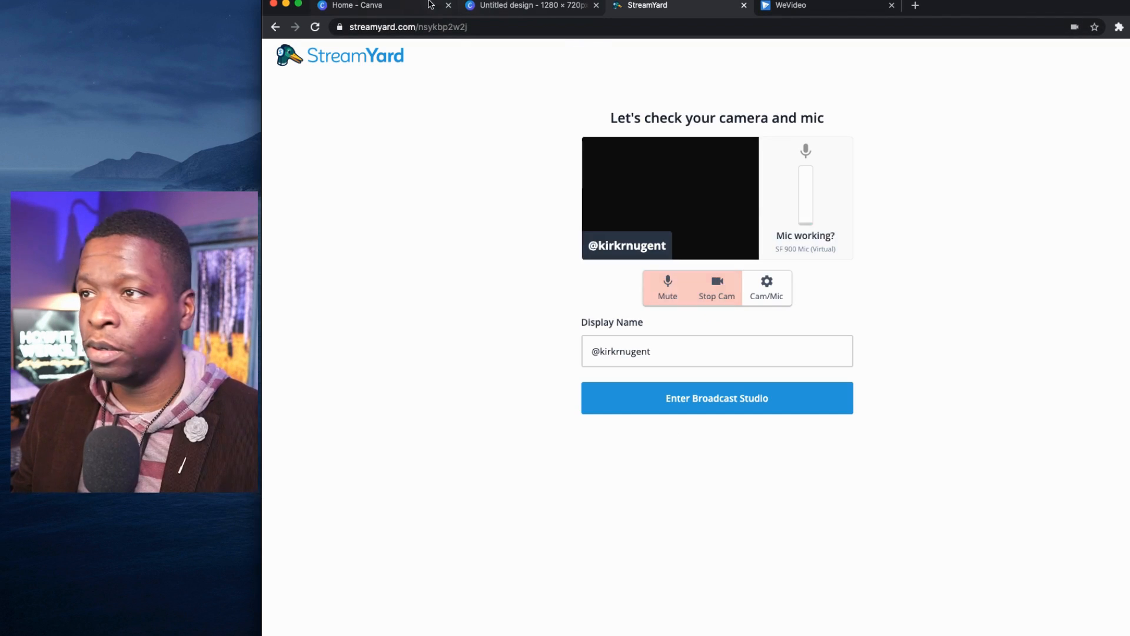
# Switch to Canva and create a new custom-size design of 1280 × 720 px.
pyautogui.click(413, 7)
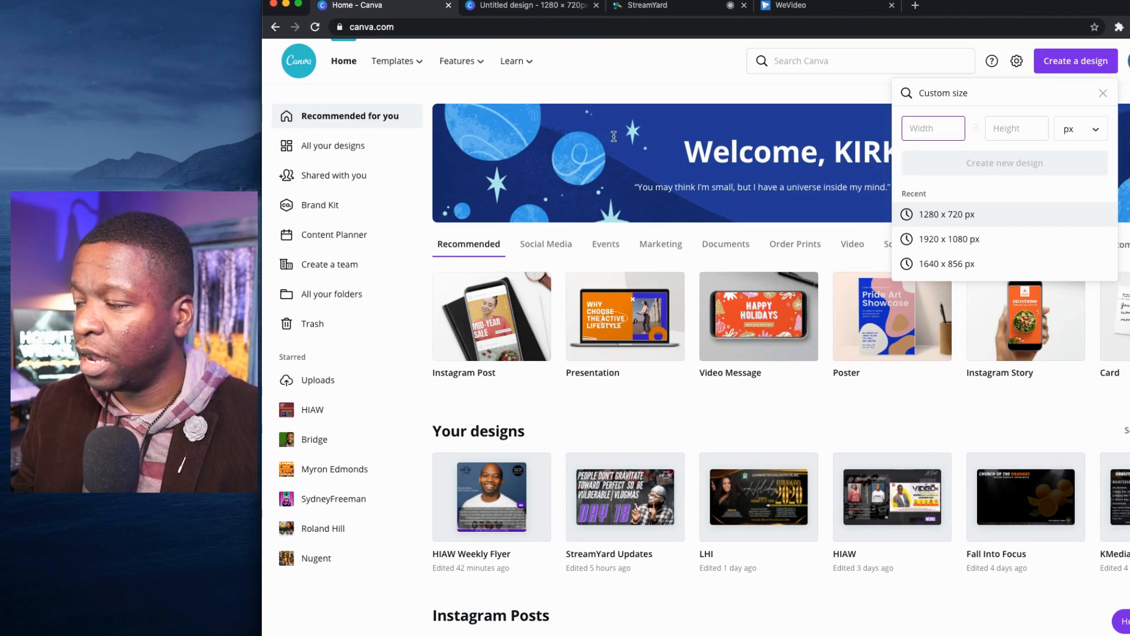
pyautogui.click(855, 89)
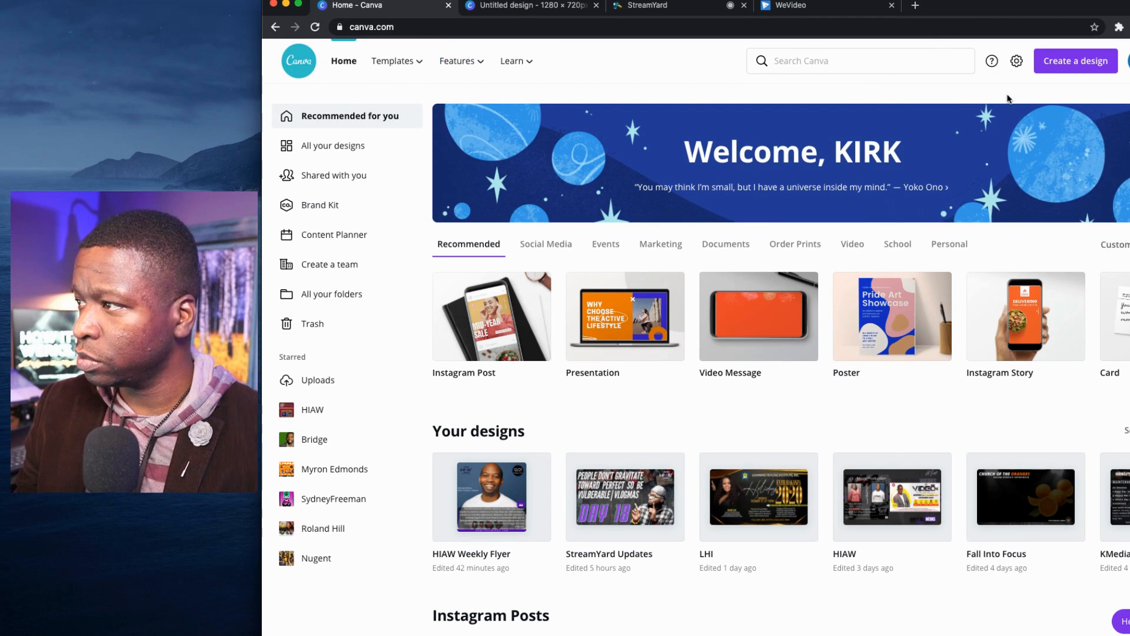
pyautogui.click(1075, 61)
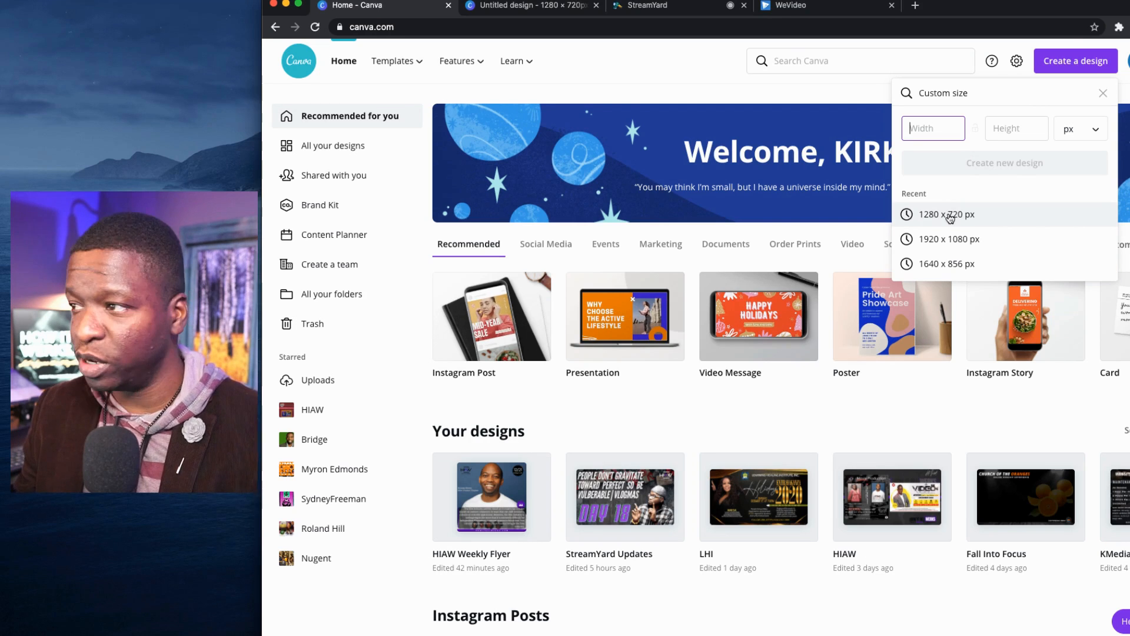
pyautogui.click(924, 128)
pyautogui.write('1280')
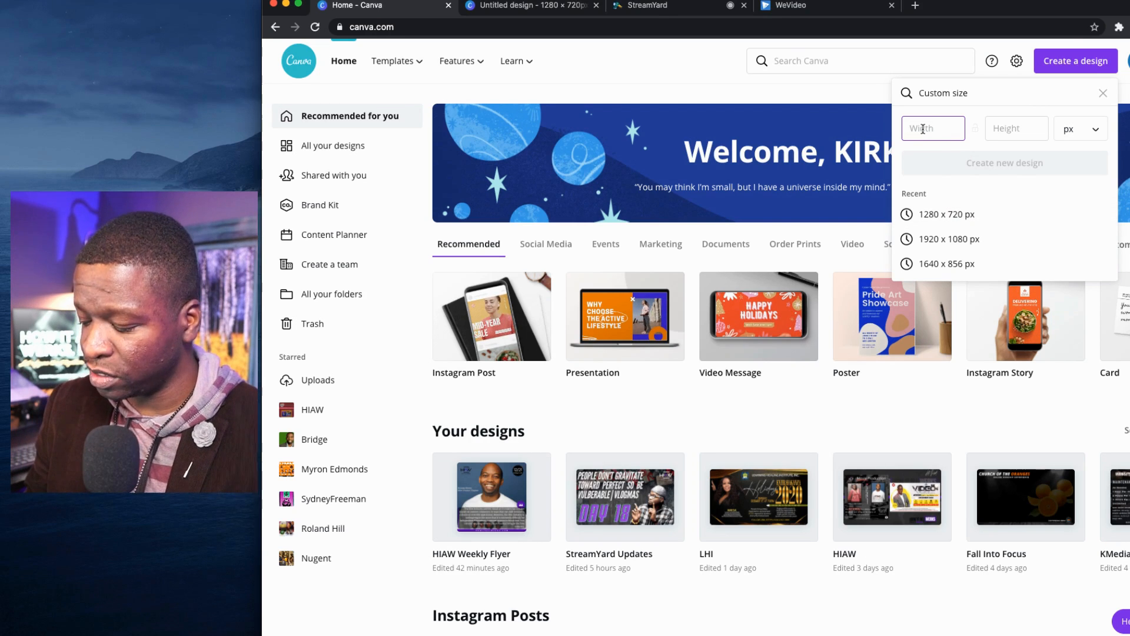
pyautogui.press('Tab')
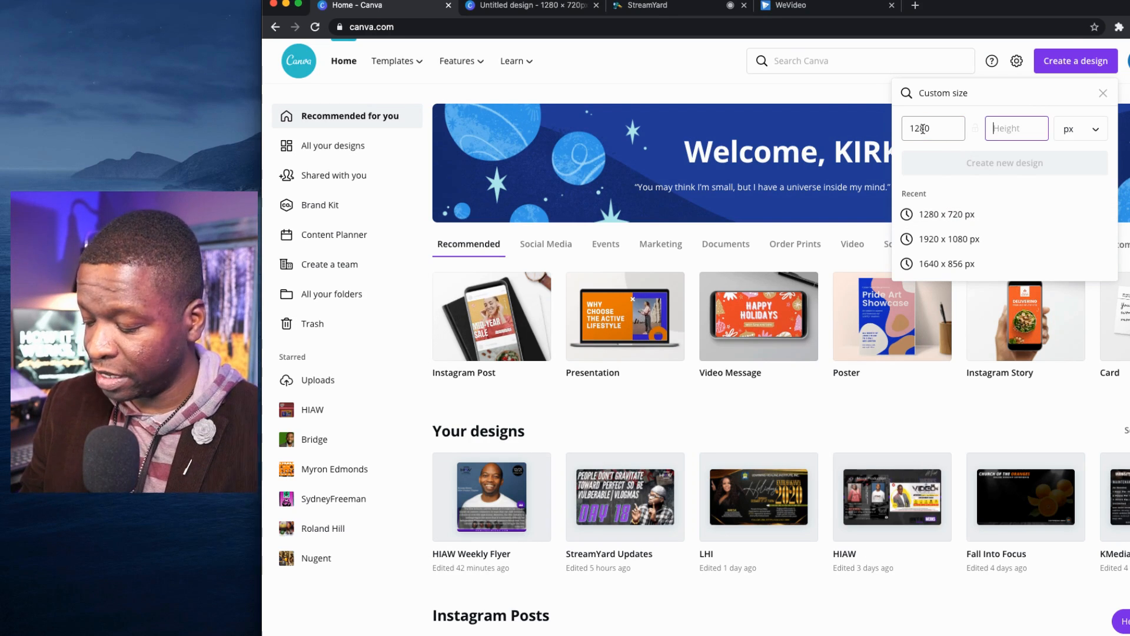
pyautogui.write('720')
pyautogui.click(992, 165)
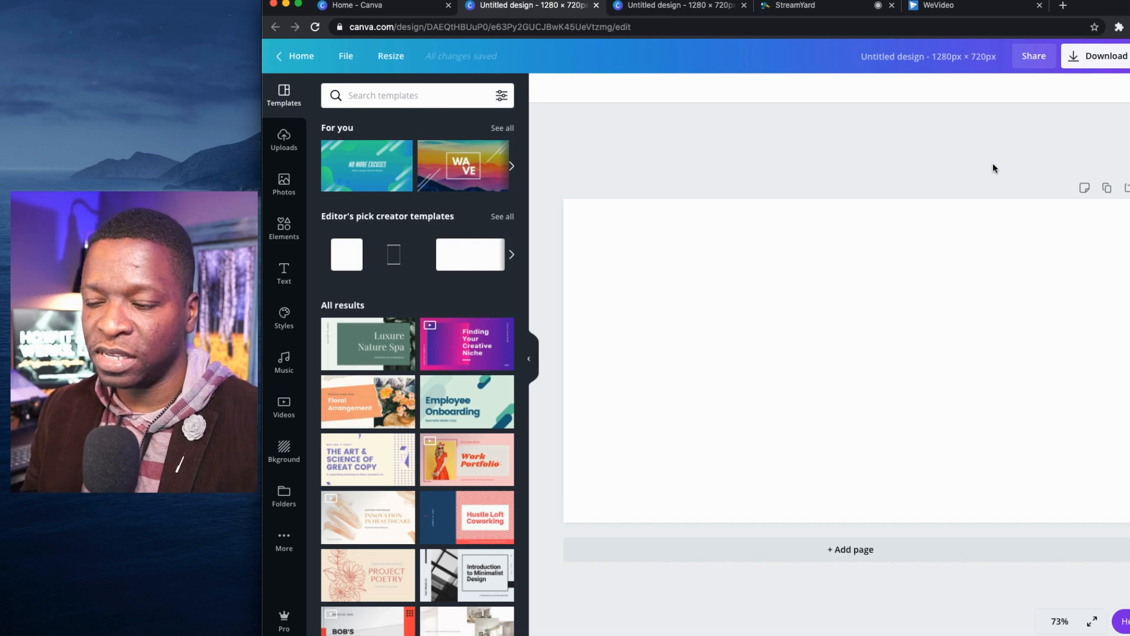
# Set the blank page's background colour to black.
pyautogui.click(947, 259)
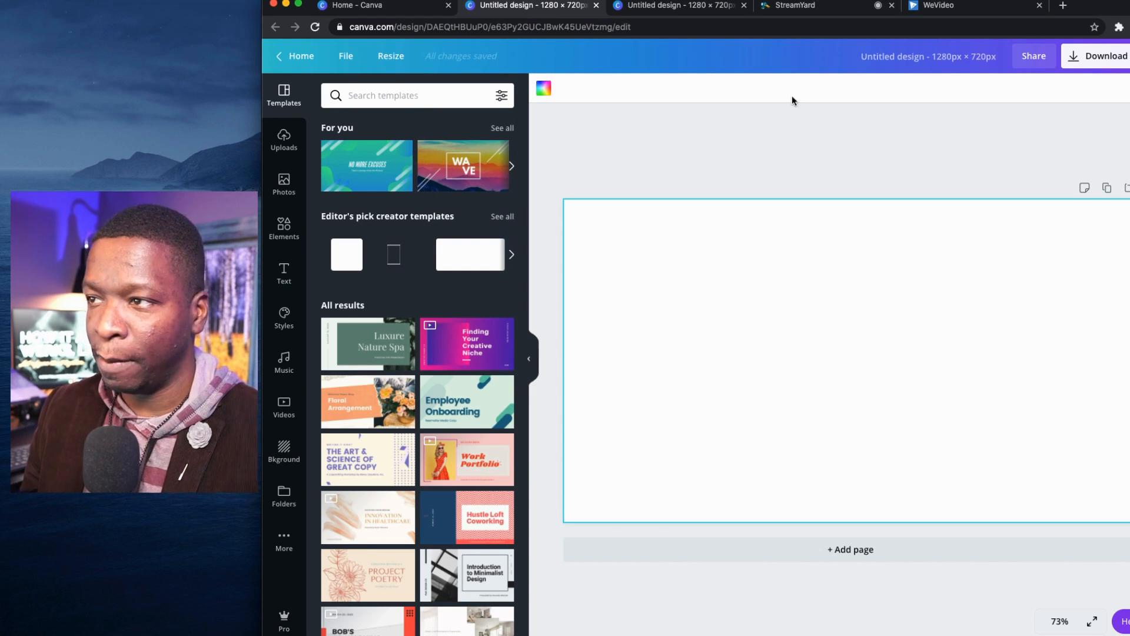
pyautogui.click(543, 88)
pyautogui.click(334, 269)
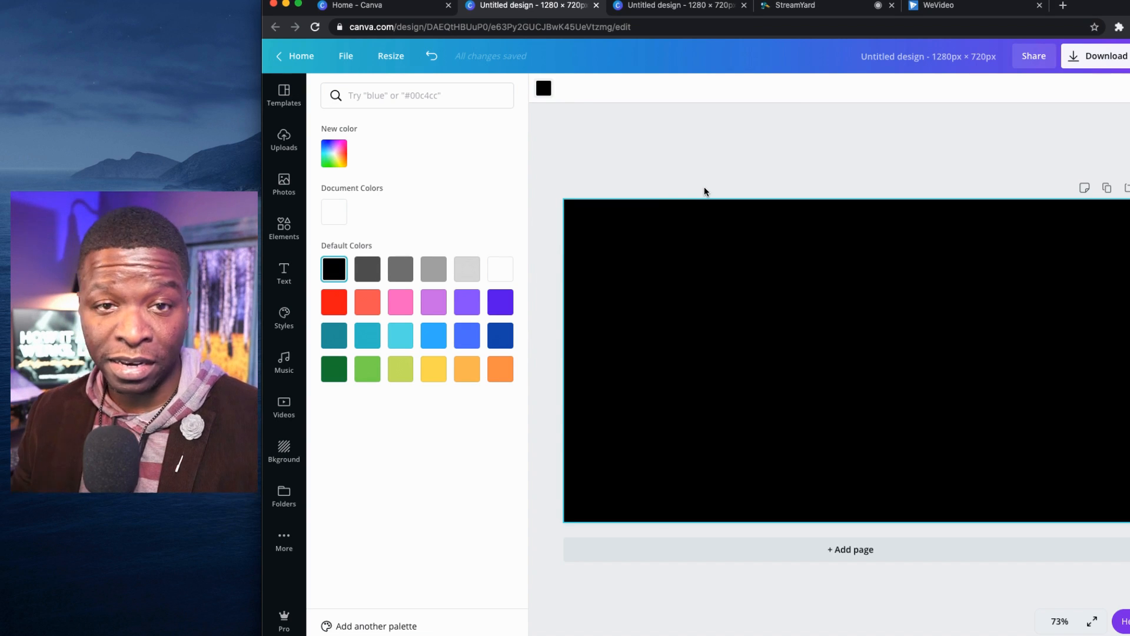
pyautogui.click(542, 88)
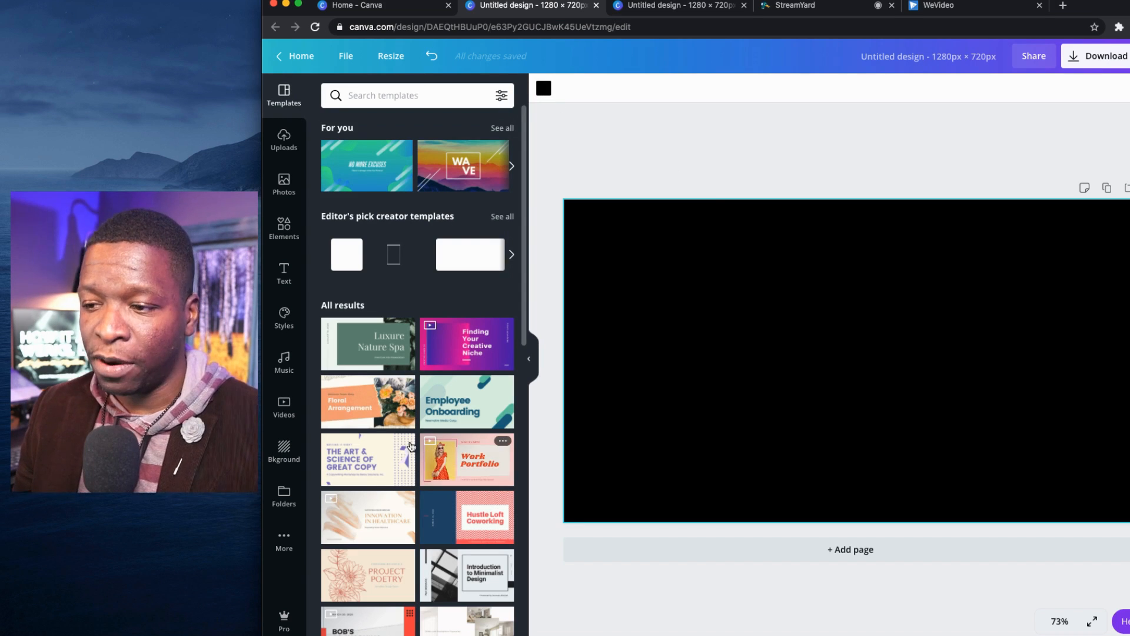
# Add the Fall Into Focus flyer from the COTO folder to the page and place it in the right half.
pyautogui.click(284, 540)
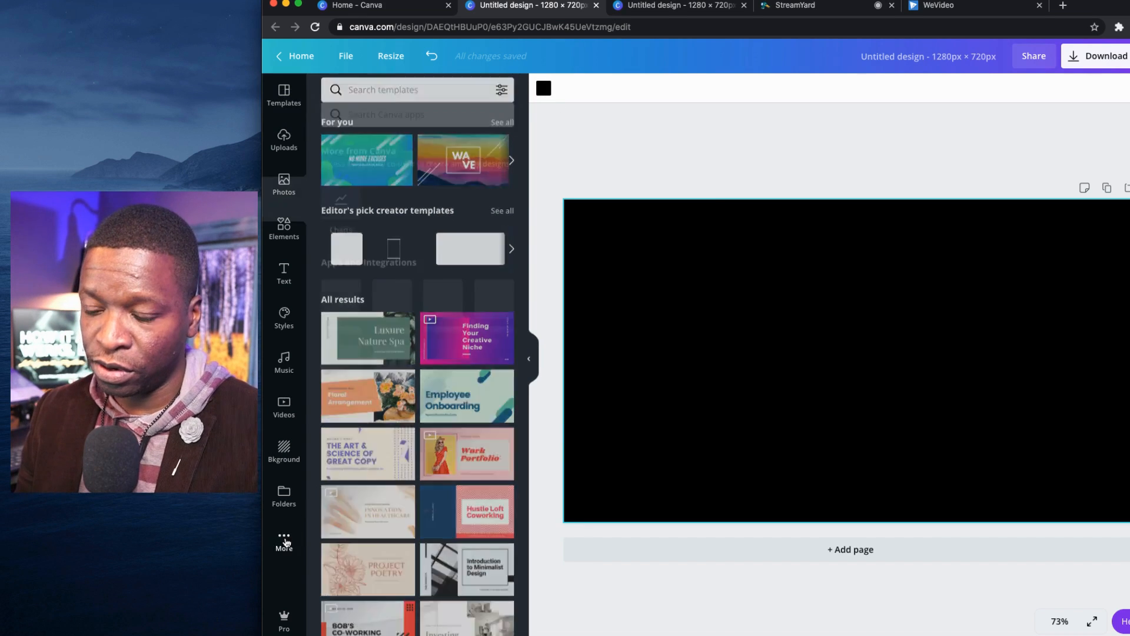
pyautogui.click(284, 495)
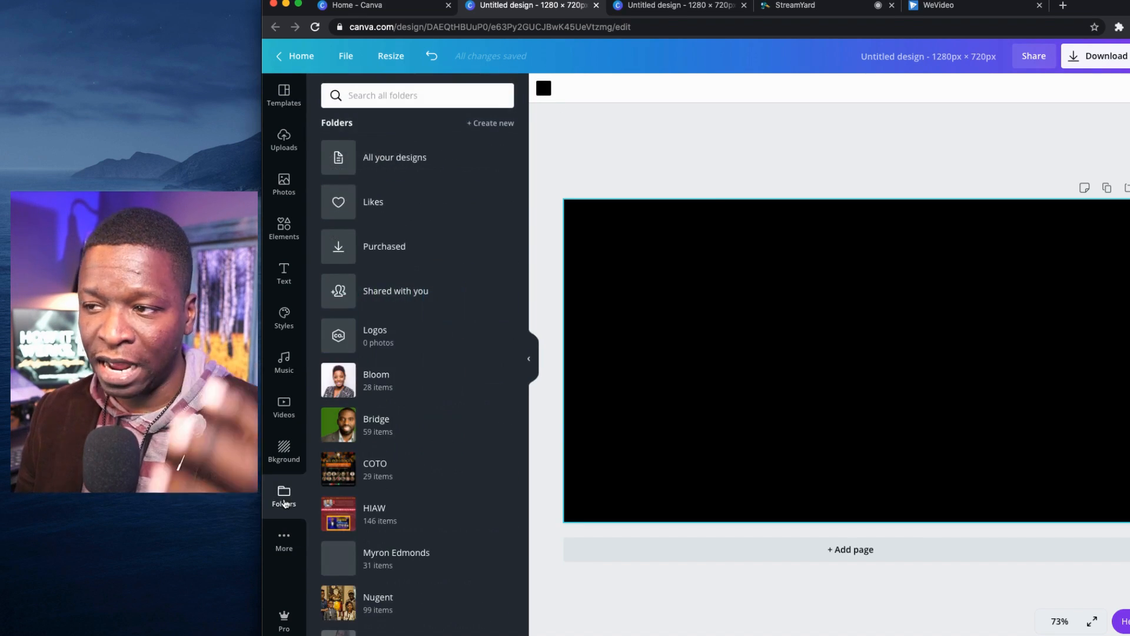
pyautogui.click(338, 469)
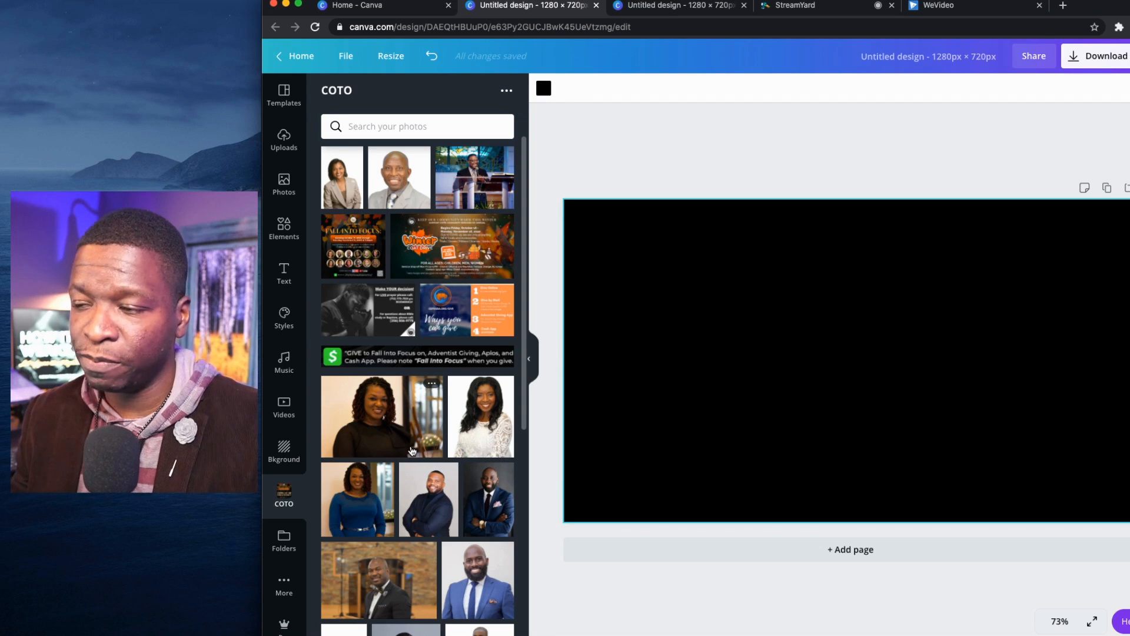
pyautogui.click(361, 245)
pyautogui.moveTo(863, 379); pyautogui.dragTo(989, 373)
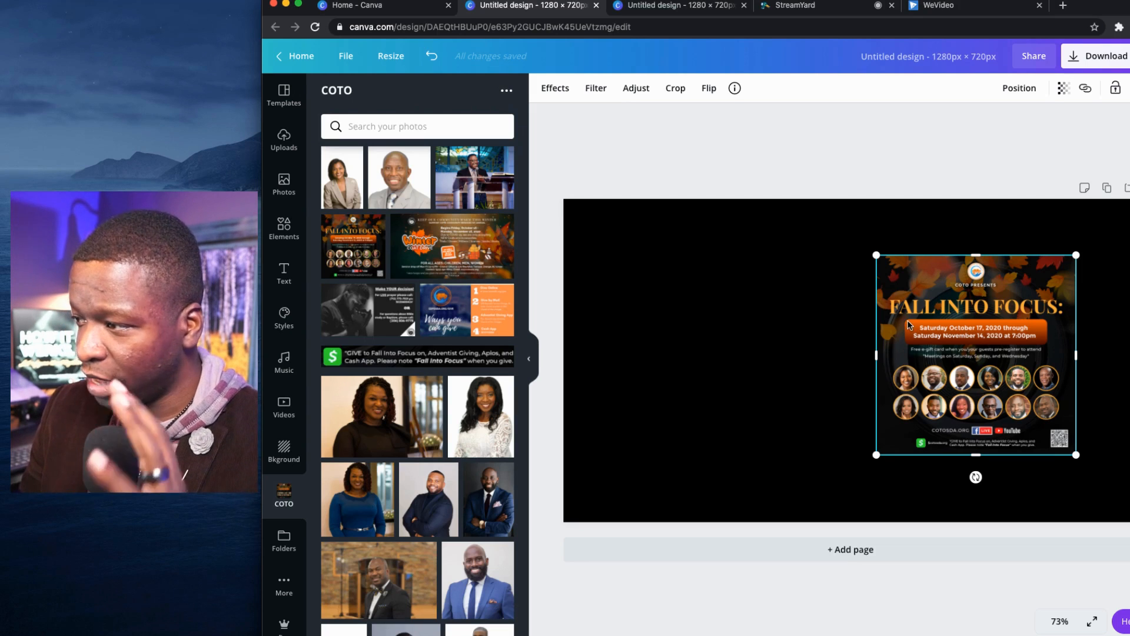
# Add a second page to the design below the flyer page.
pyautogui.click(867, 549)
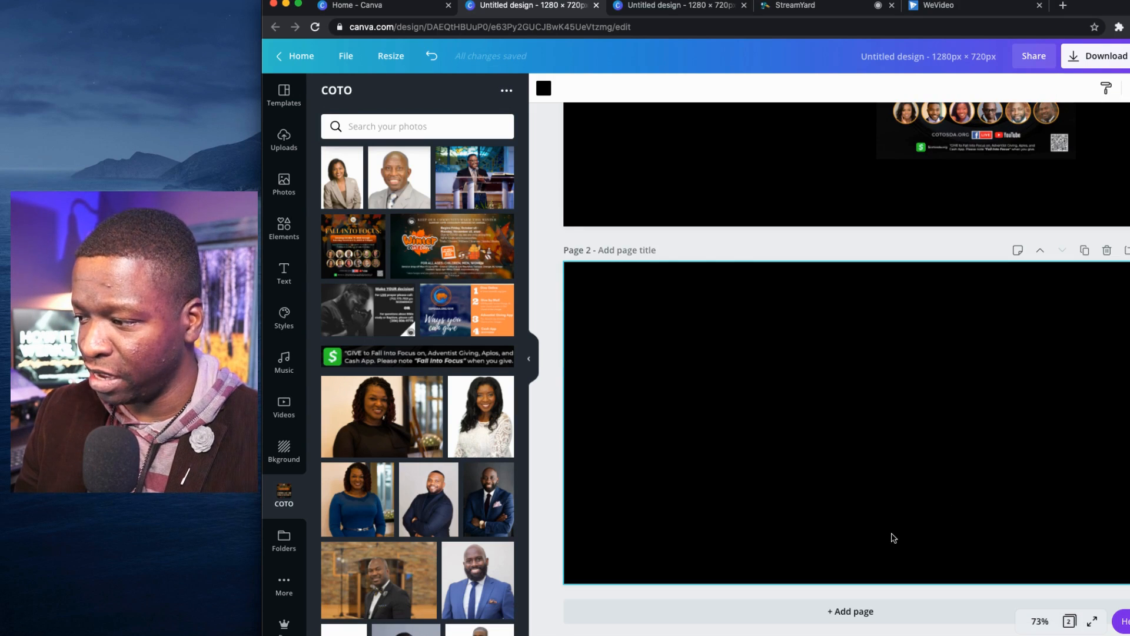
pyautogui.scroll(3, 911, 320)
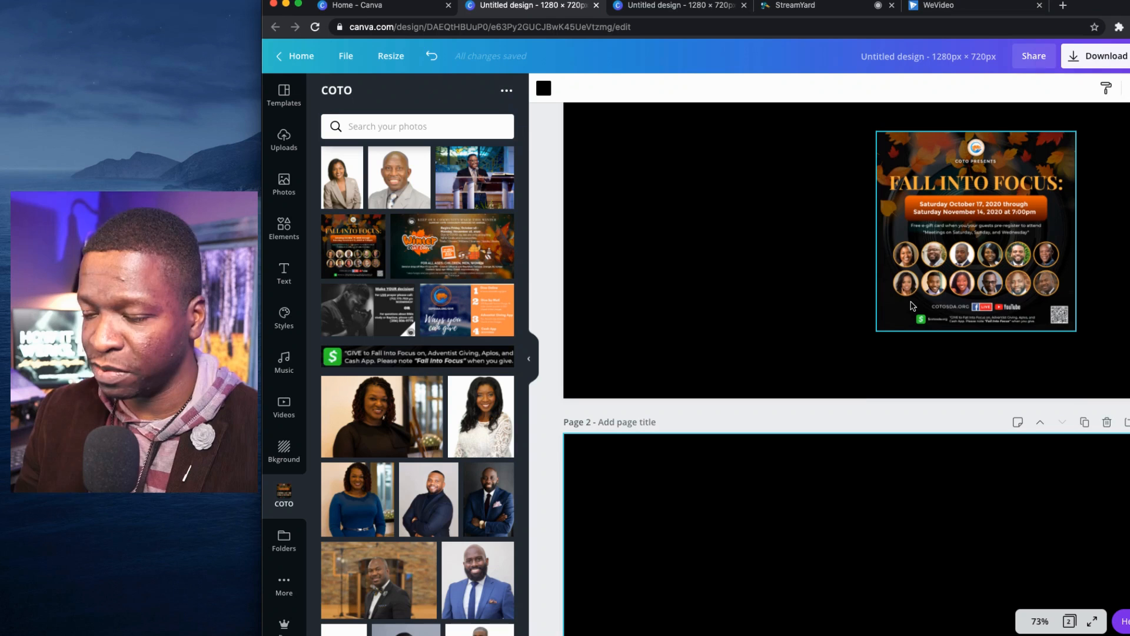
pyautogui.scroll(-1, 911, 289)
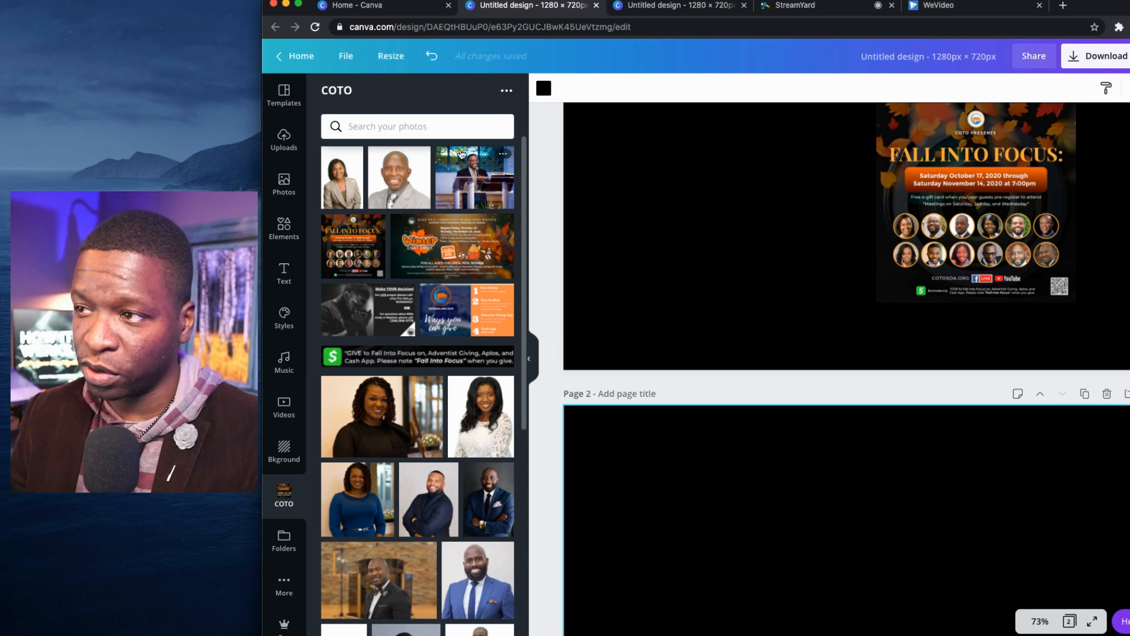
# Upload the screenshot of the two-camera layout from the Desktop folder into the COTO folder.
pyautogui.click(506, 92)
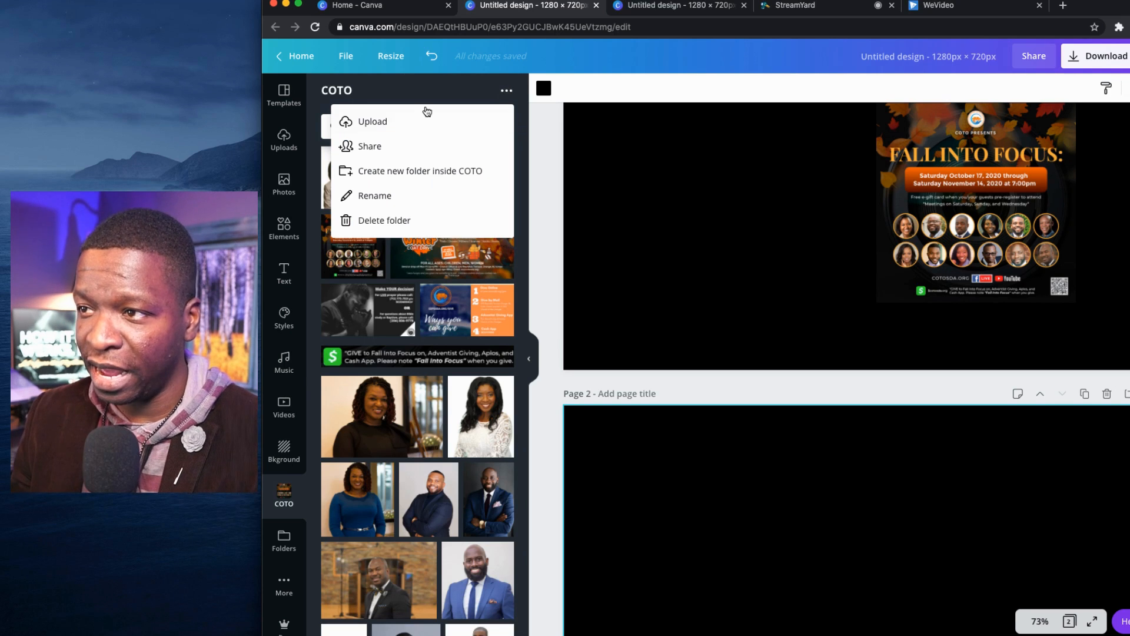
pyautogui.click(382, 125)
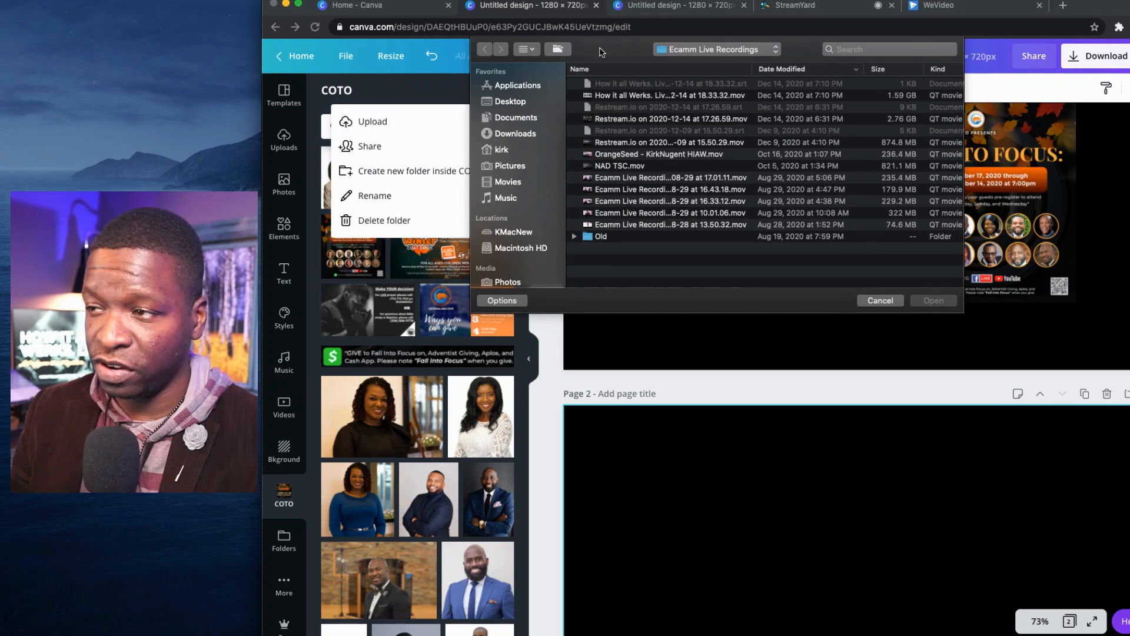
pyautogui.click(512, 103)
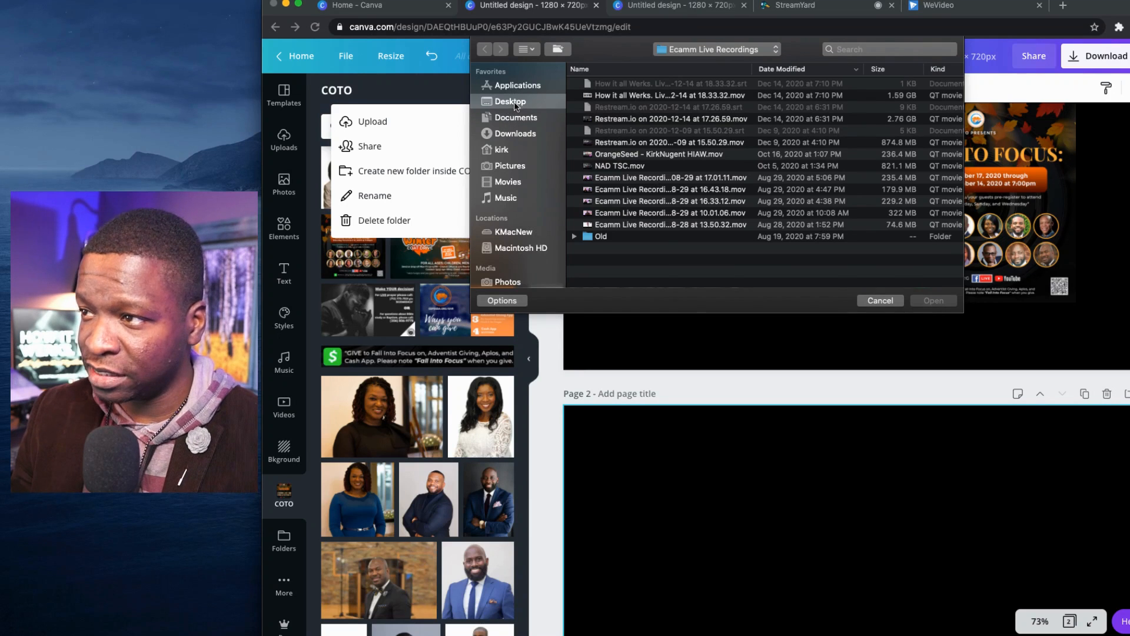
pyautogui.click(669, 86)
pyautogui.click(934, 303)
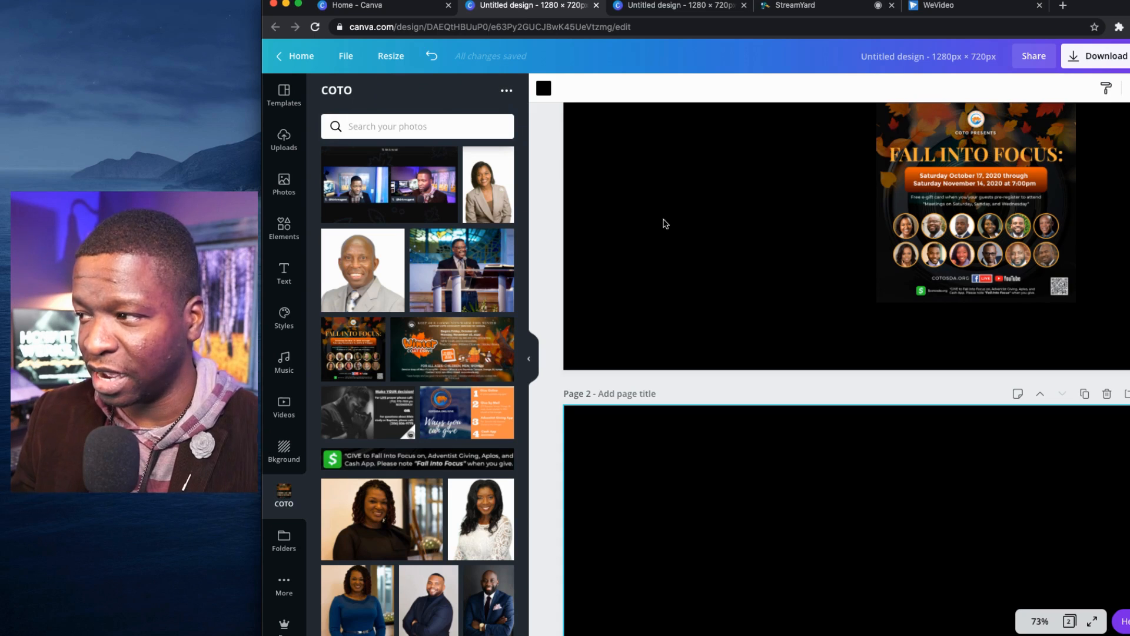
# Fill page 2 with the uploaded two-camera layout screenshot as its background.
pyautogui.scroll(-3, 665, 224)
pyautogui.click(373, 180)
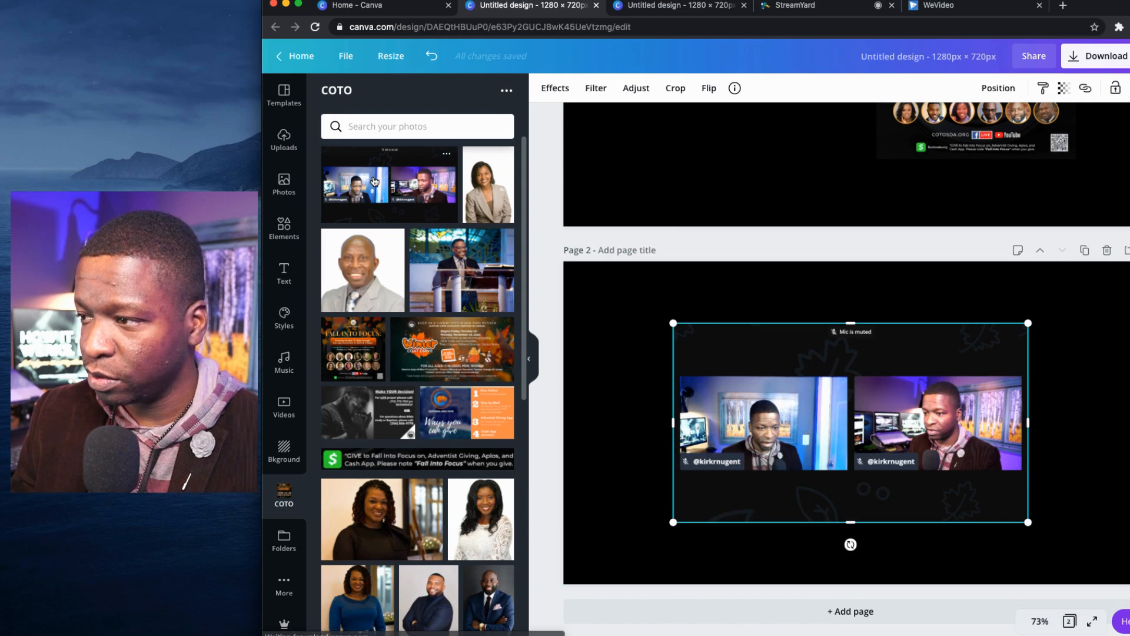
pyautogui.press('Delete')
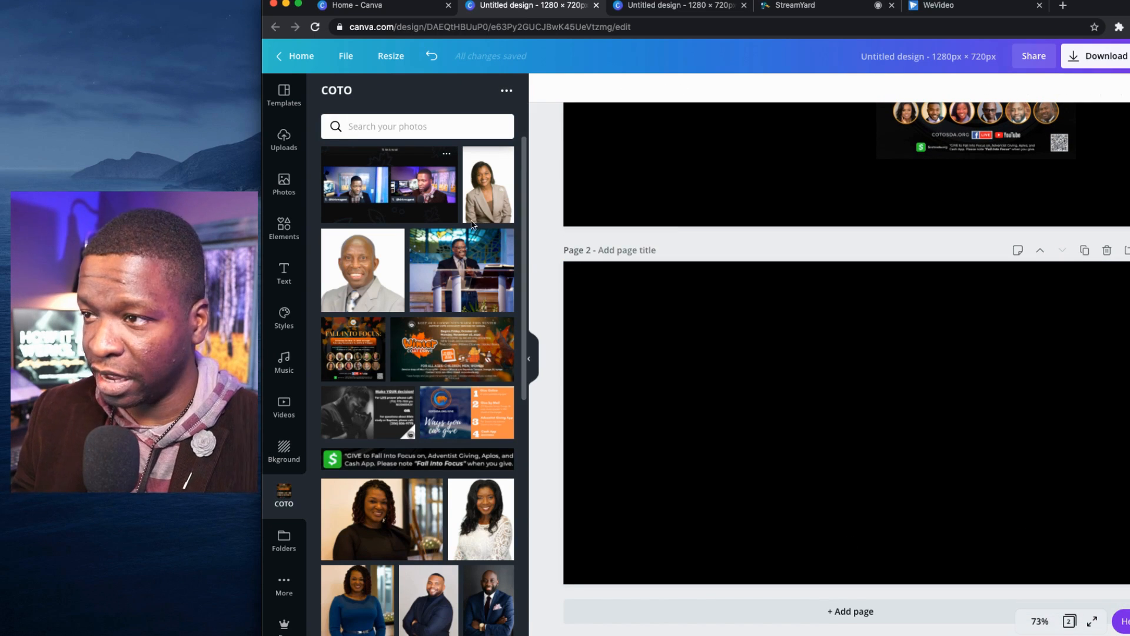
pyautogui.moveTo(376, 184); pyautogui.dragTo(598, 288)
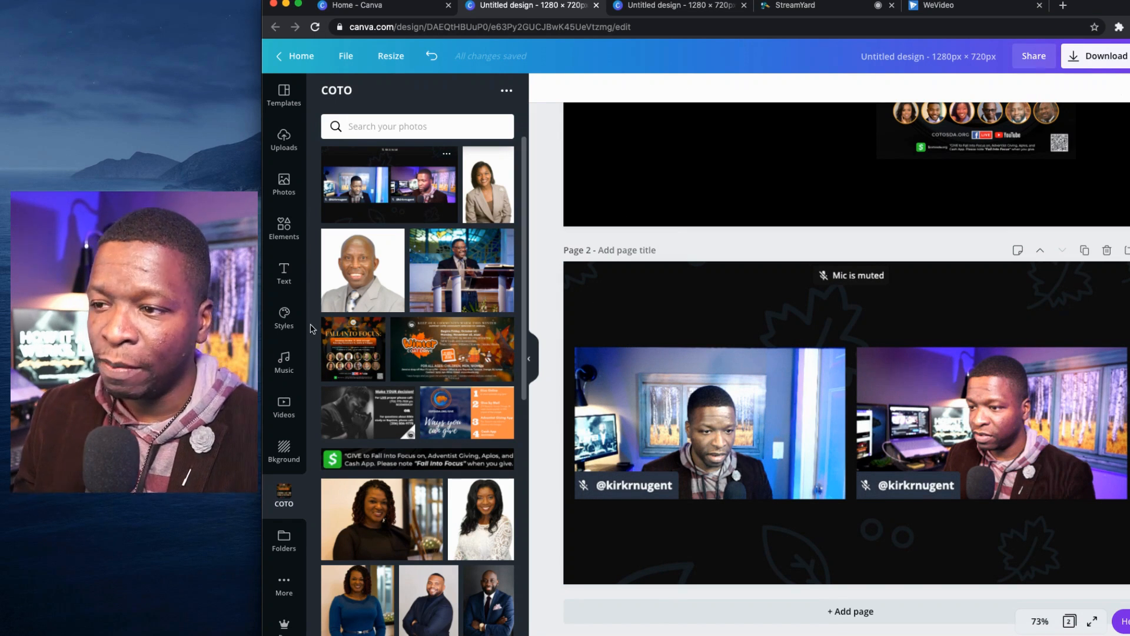
# Add a square shape to page 2 and align it with the left and lower edges of the left camera view.
pyautogui.click(288, 234)
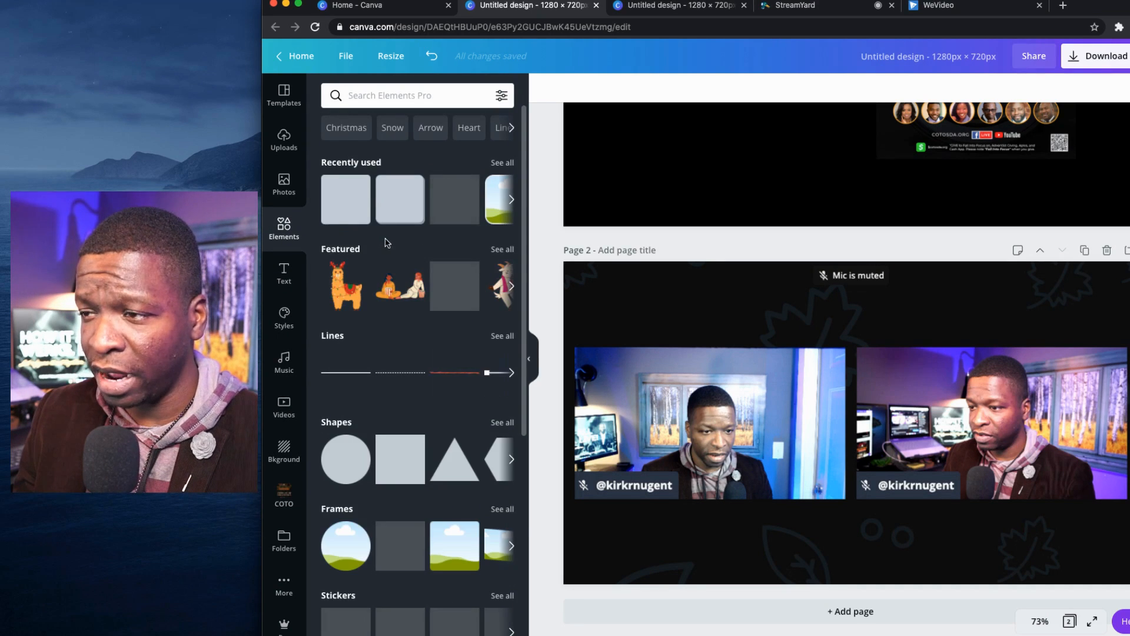
pyautogui.click(399, 465)
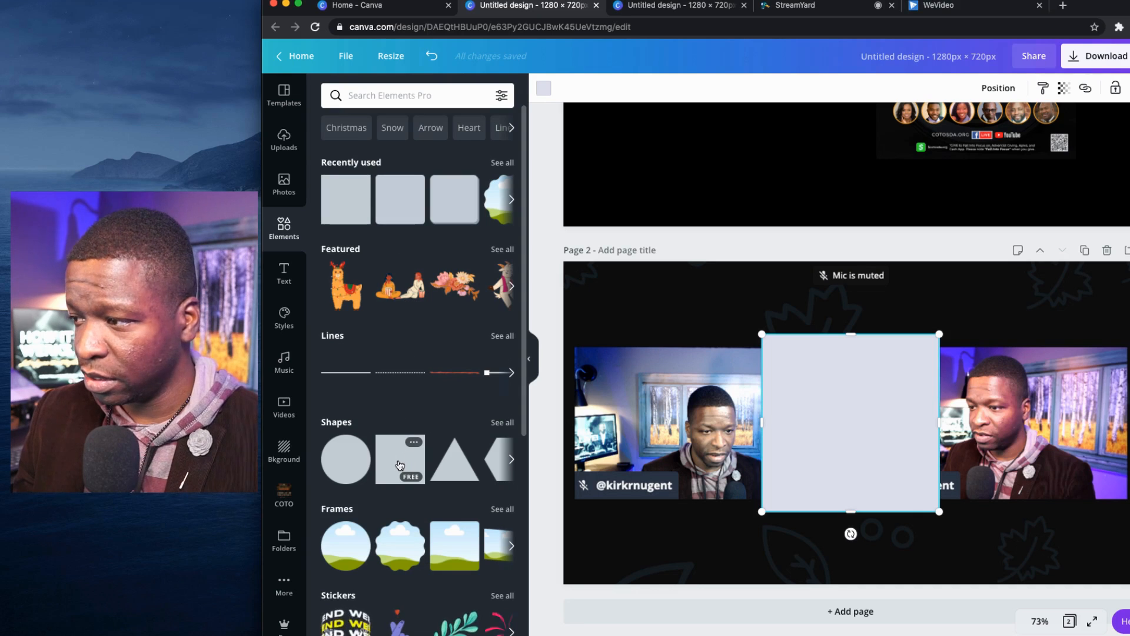
pyautogui.moveTo(847, 446); pyautogui.dragTo(715, 439)
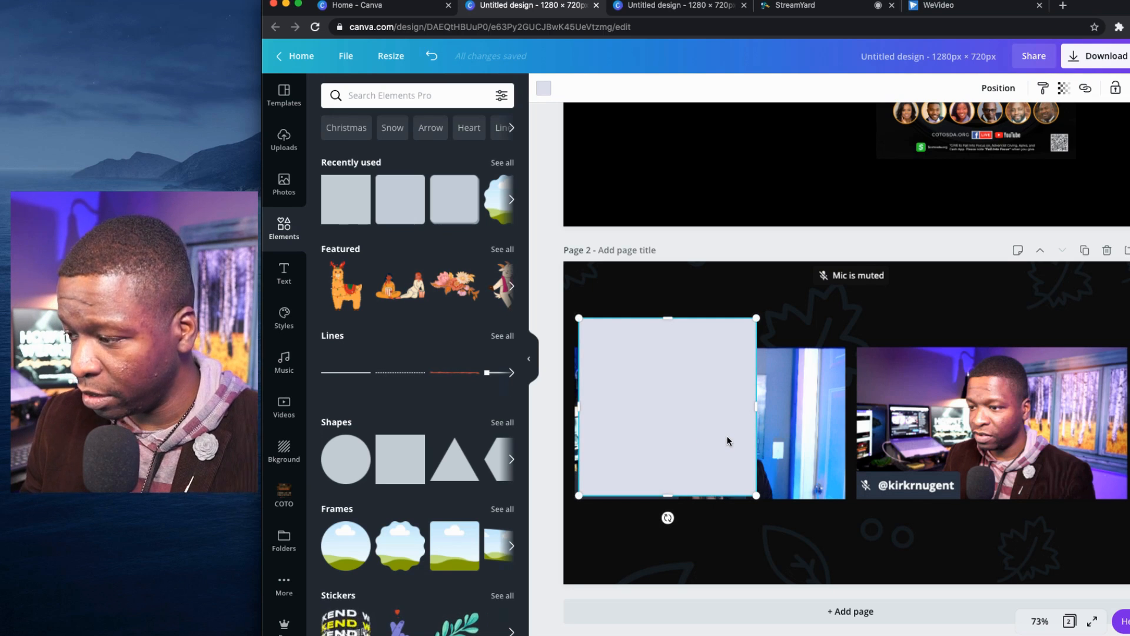
pyautogui.press('Down')
pyautogui.press('Down')
pyautogui.press('Down')
pyautogui.press('Down')
pyautogui.press('Down')
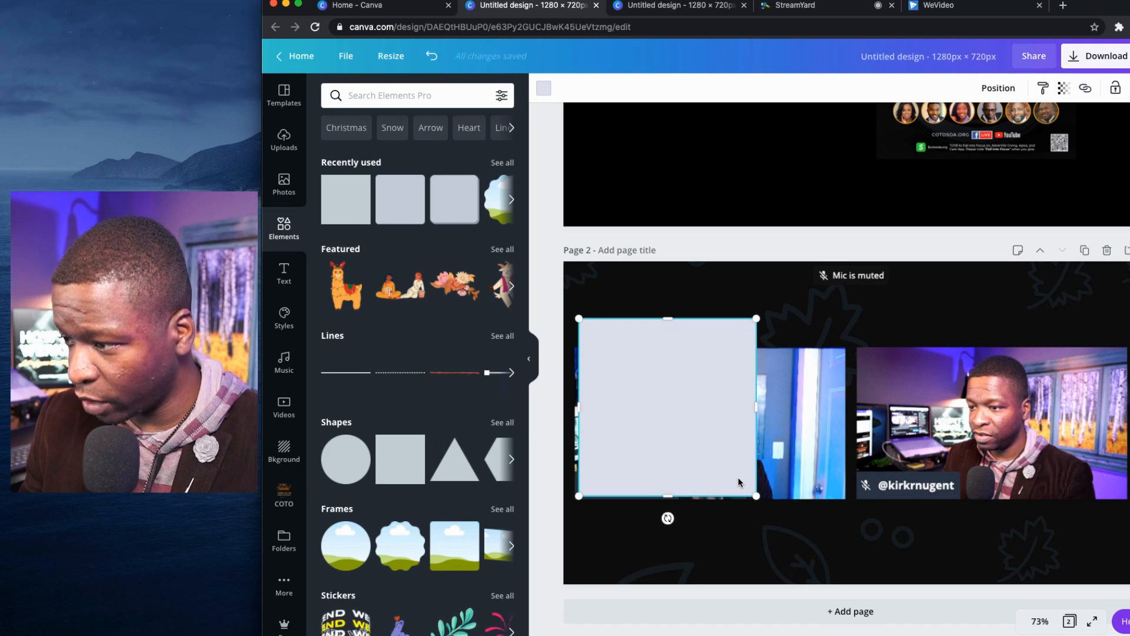
pyautogui.press('Left')
pyautogui.press('Left')
pyautogui.press('Left')
pyautogui.press('Left')
pyautogui.press('Left')
pyautogui.press('Left')
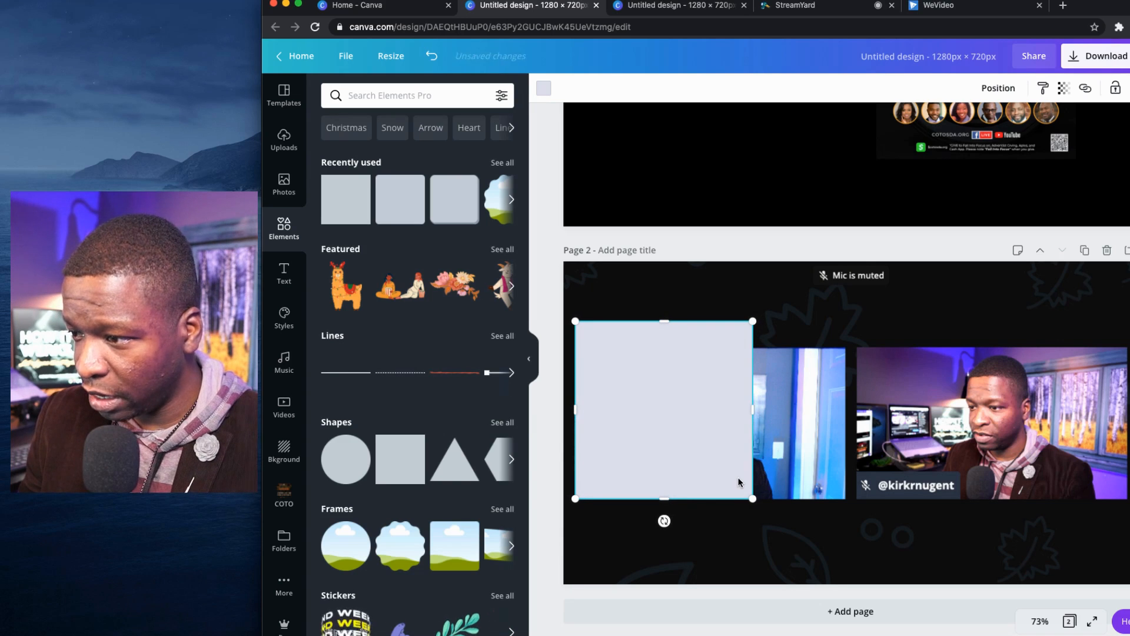
pyautogui.press('Down')
pyautogui.press('Down')
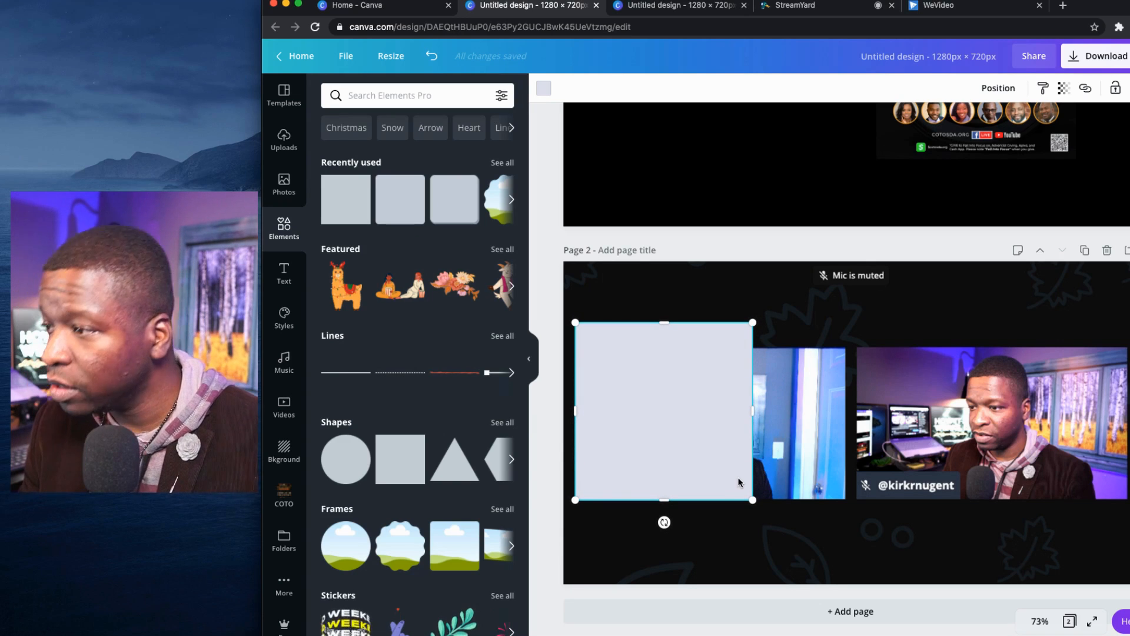
# Resize the square into a rectangle that covers the left camera view and extends slightly past its edges.
pyautogui.moveTo(754, 323)
pyautogui.mouseDown()
pyautogui.moveTo(827, 346)
pyautogui.moveTo(819, 355)
pyautogui.moveTo(765, 330)
pyautogui.mouseUp()
pyautogui.moveTo(761, 407); pyautogui.dragTo(845, 406)
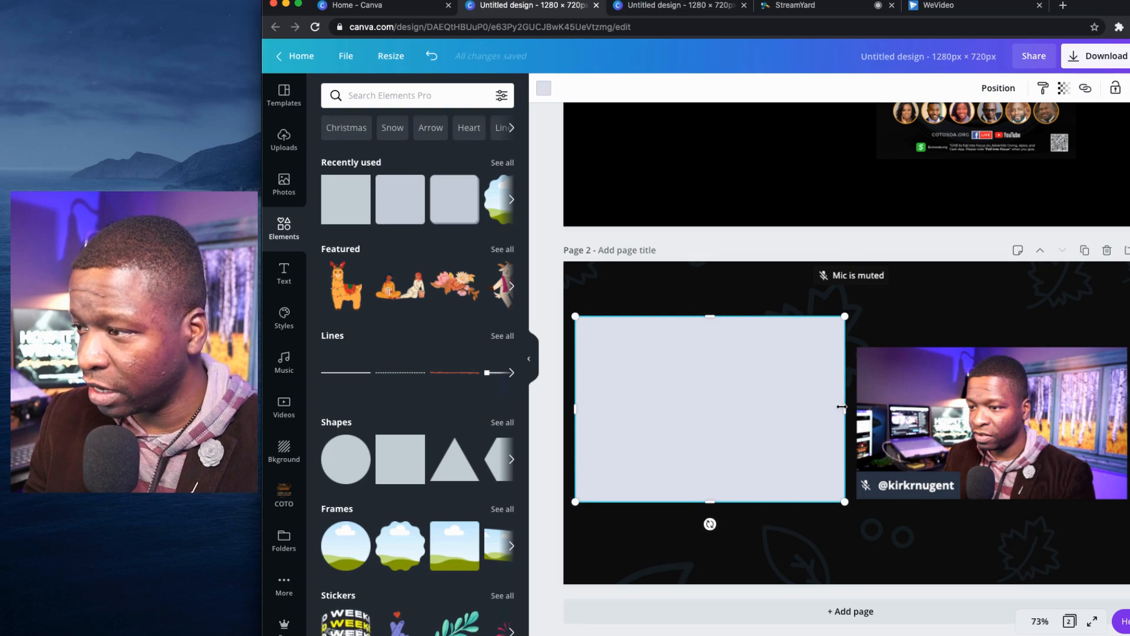
pyautogui.moveTo(707, 316); pyautogui.dragTo(705, 351)
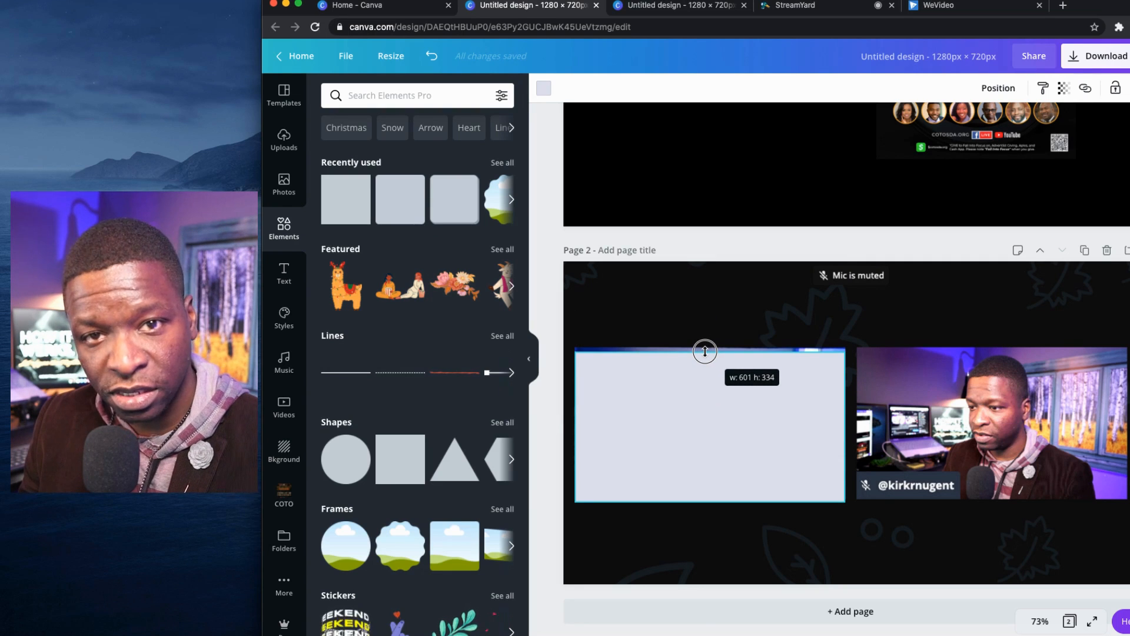
pyautogui.moveTo(705, 351); pyautogui.dragTo(706, 344)
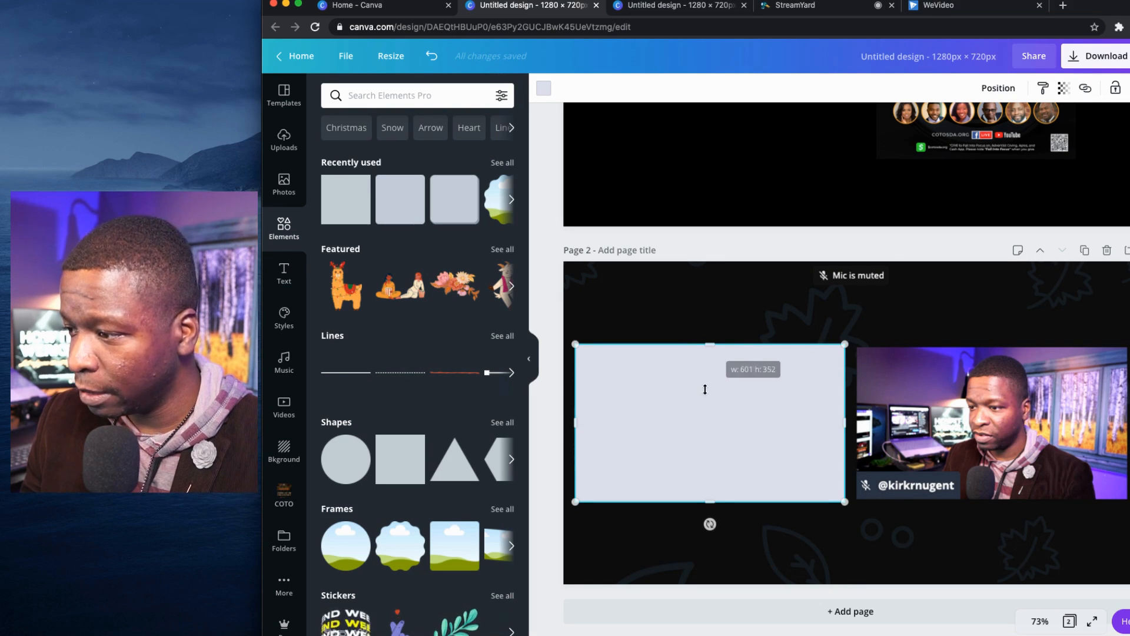
pyautogui.moveTo(710, 501); pyautogui.dragTo(709, 502)
pyautogui.moveTo(572, 423)
pyautogui.mouseDown()
pyautogui.moveTo(590, 422)
pyautogui.moveTo(570, 422)
pyautogui.mouseUp()
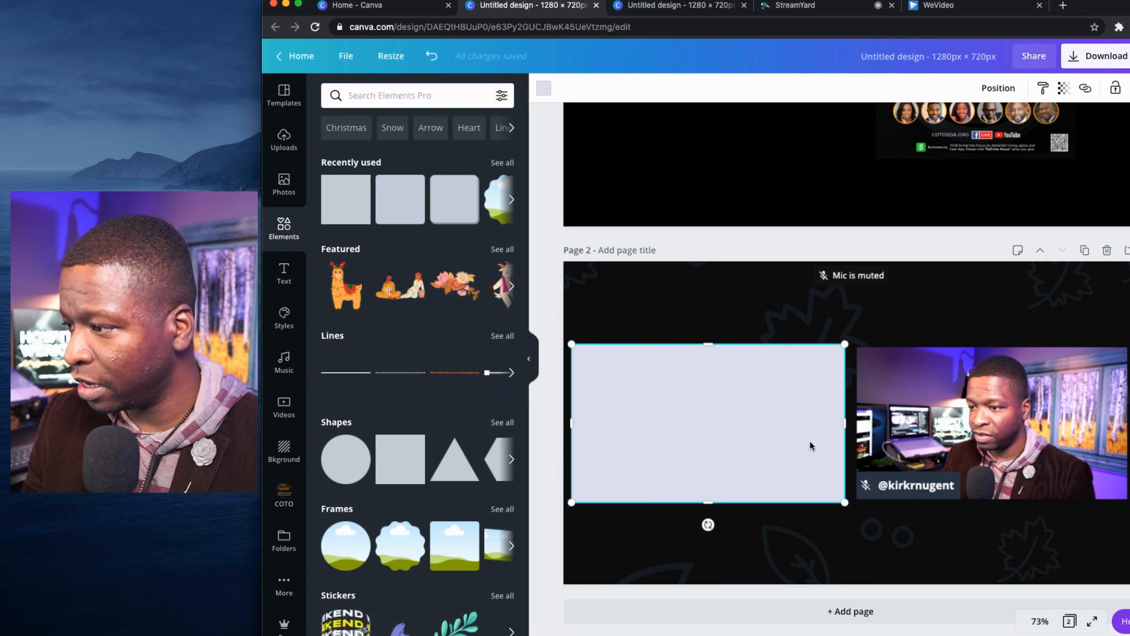
pyautogui.moveTo(842, 424)
pyautogui.mouseDown()
pyautogui.moveTo(826, 424)
pyautogui.moveTo(843, 426)
pyautogui.mouseUp()
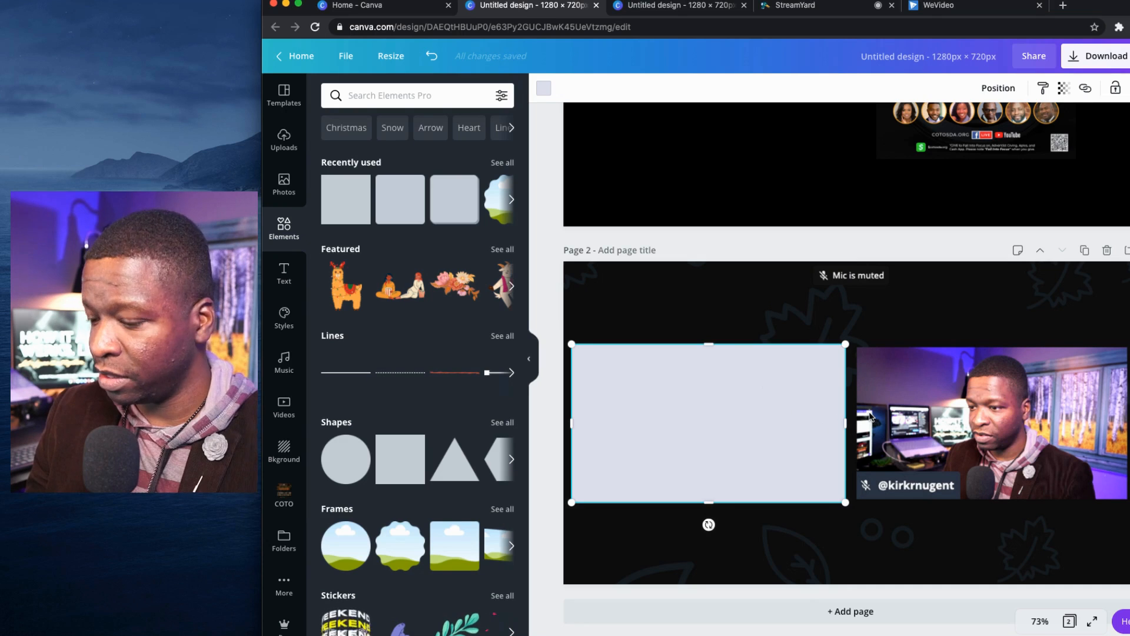
# Duplicate the rectangle and place the copy over the right camera view, level with the first.
pyautogui.press('super+d')
pyautogui.moveTo(760, 398); pyautogui.dragTo(1035, 387)
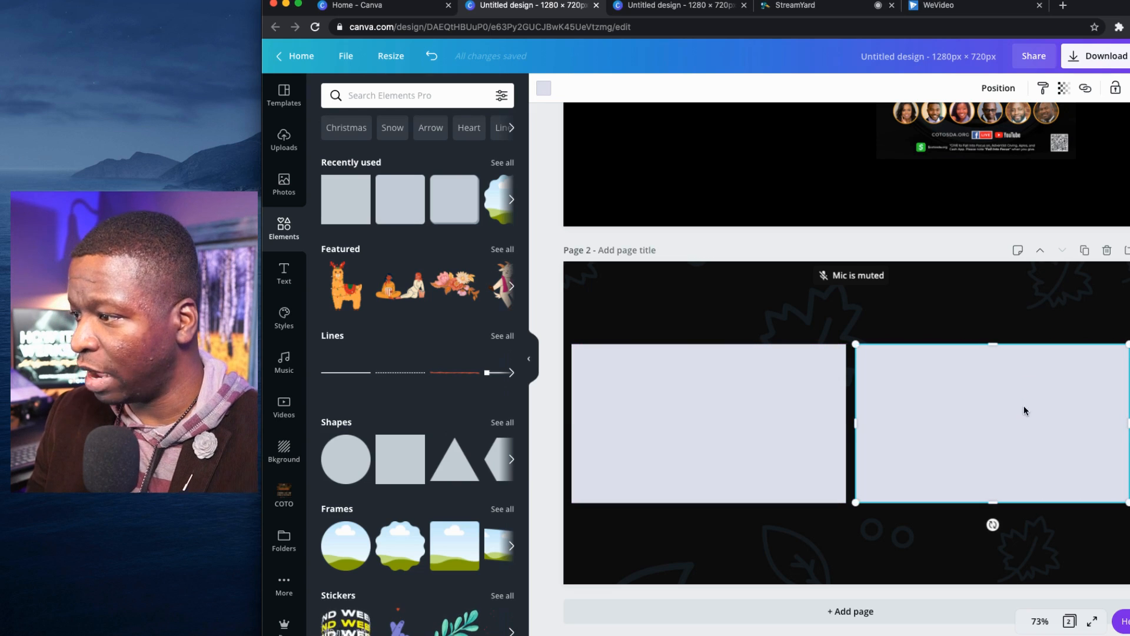
pyautogui.click(1043, 538)
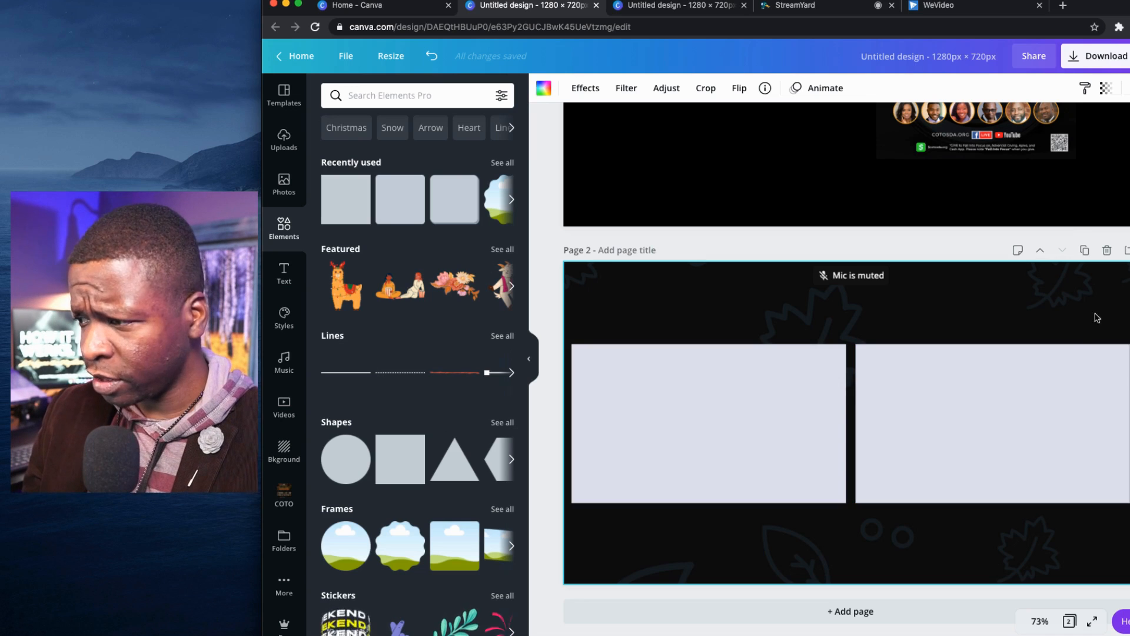
# Add a new blank page and move it up between the flyer page and the layout screenshot page.
pyautogui.scroll(5, 948, 315)
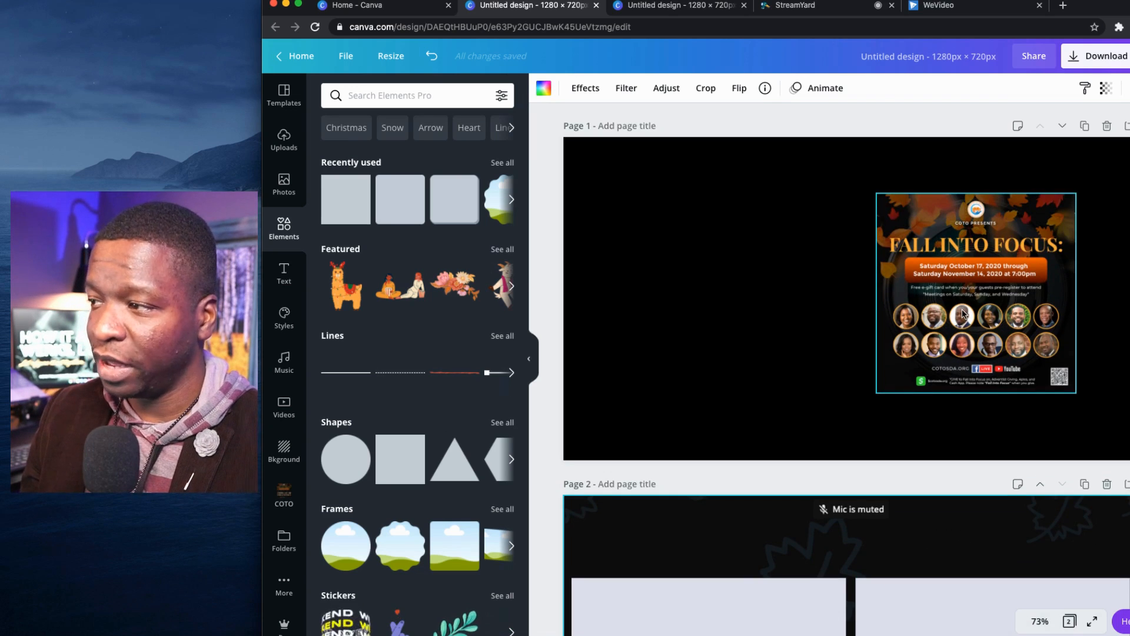
pyautogui.scroll(-4, 961, 315)
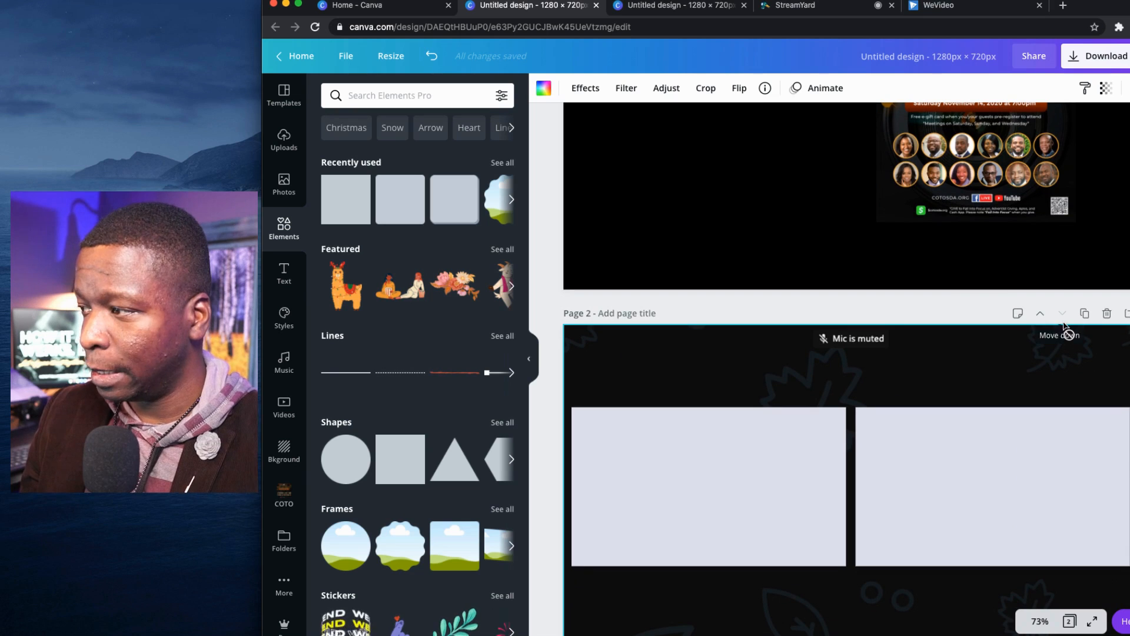
pyautogui.click(1125, 314)
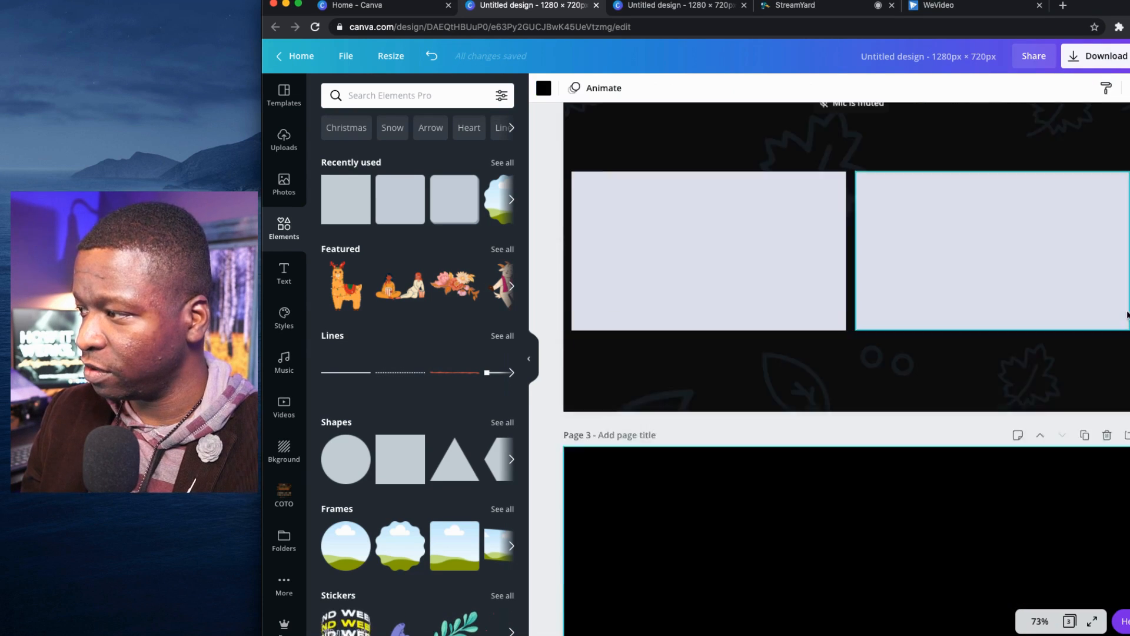
pyautogui.click(1040, 333)
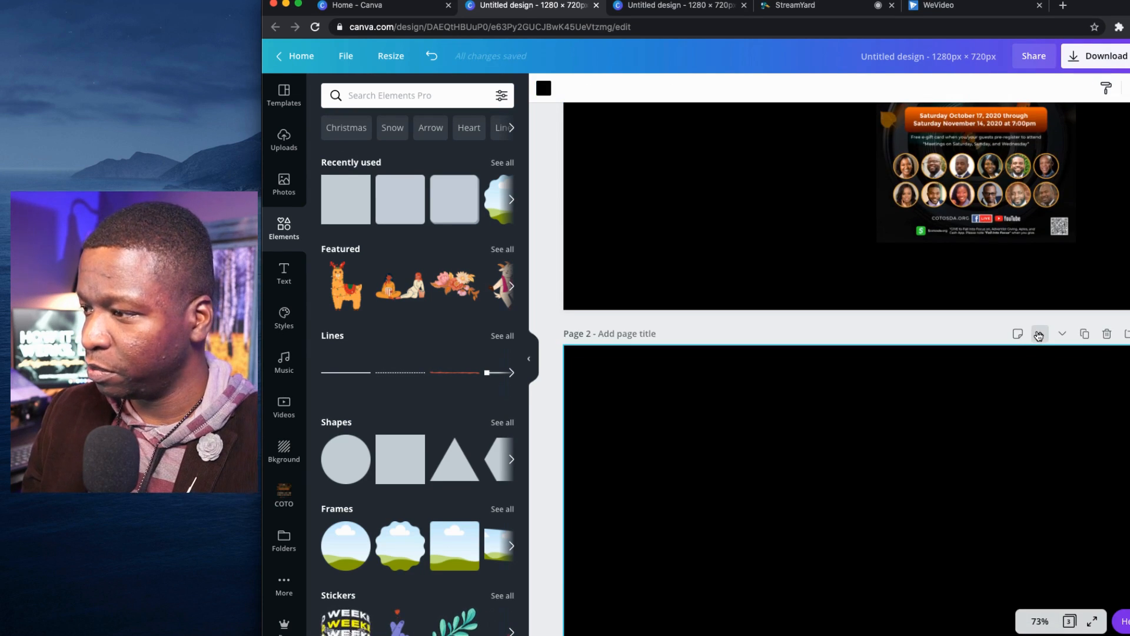
# Set the recently used photo of a wooden stage with blue spotlights as the blank page 2's background.
pyautogui.scroll(-5, 954, 347)
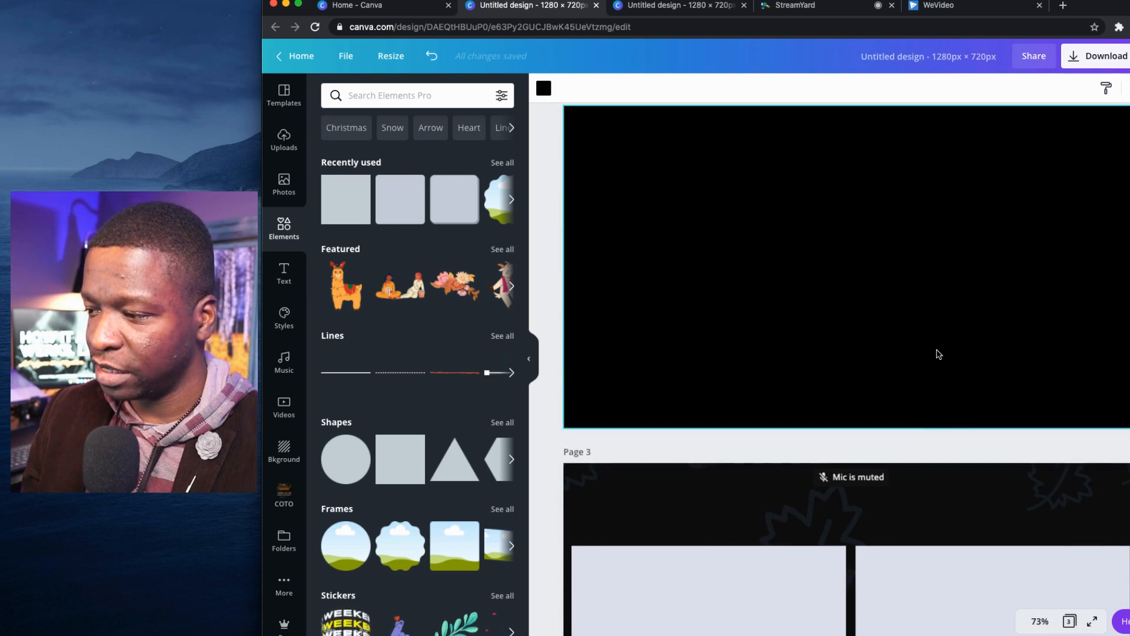
pyautogui.scroll(2, 939, 340)
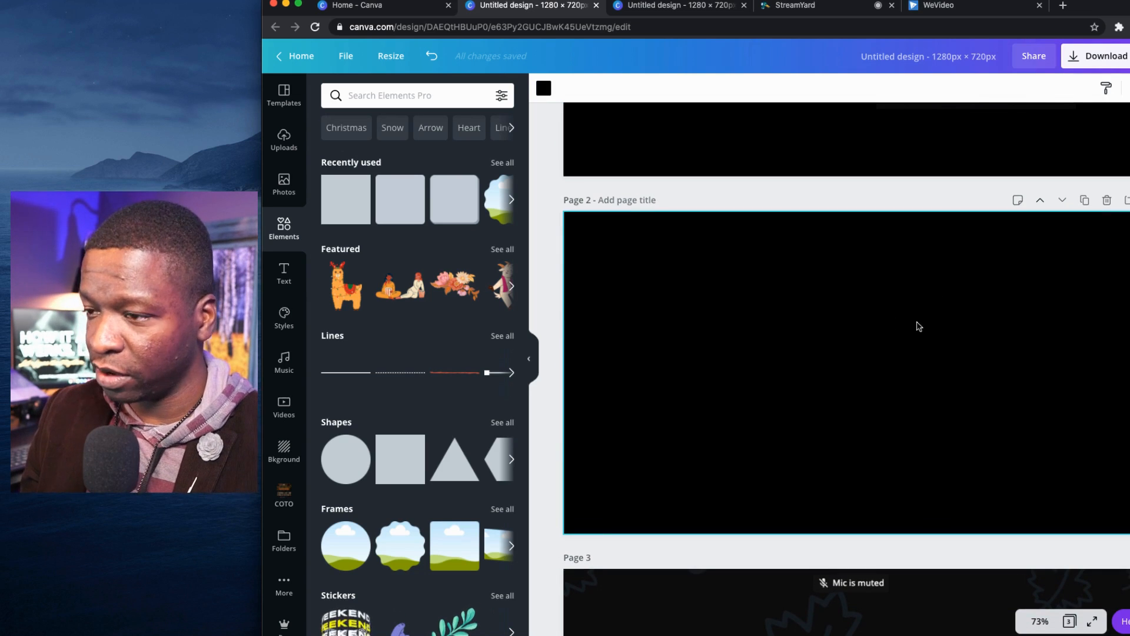
pyautogui.click(283, 183)
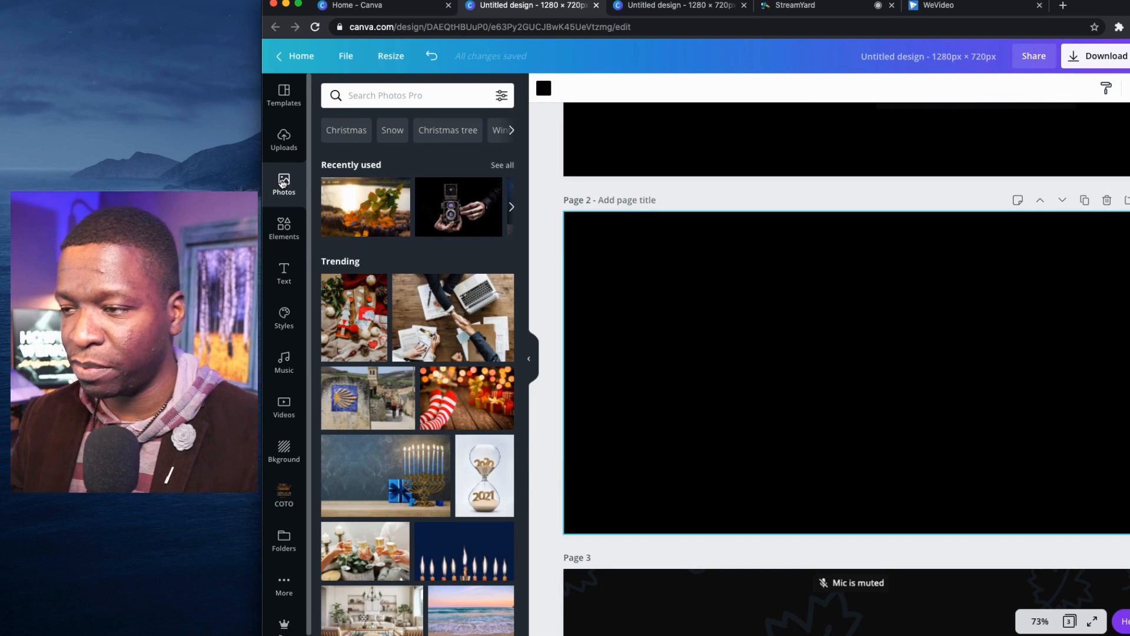
pyautogui.click(502, 166)
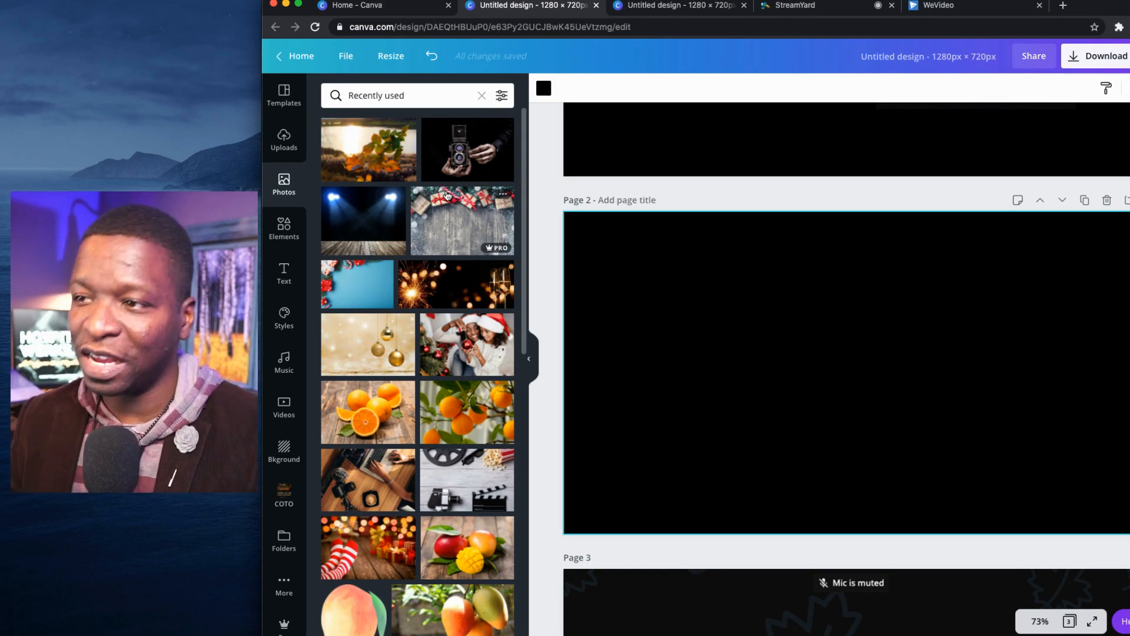
pyautogui.moveTo(362, 219); pyautogui.dragTo(600, 241)
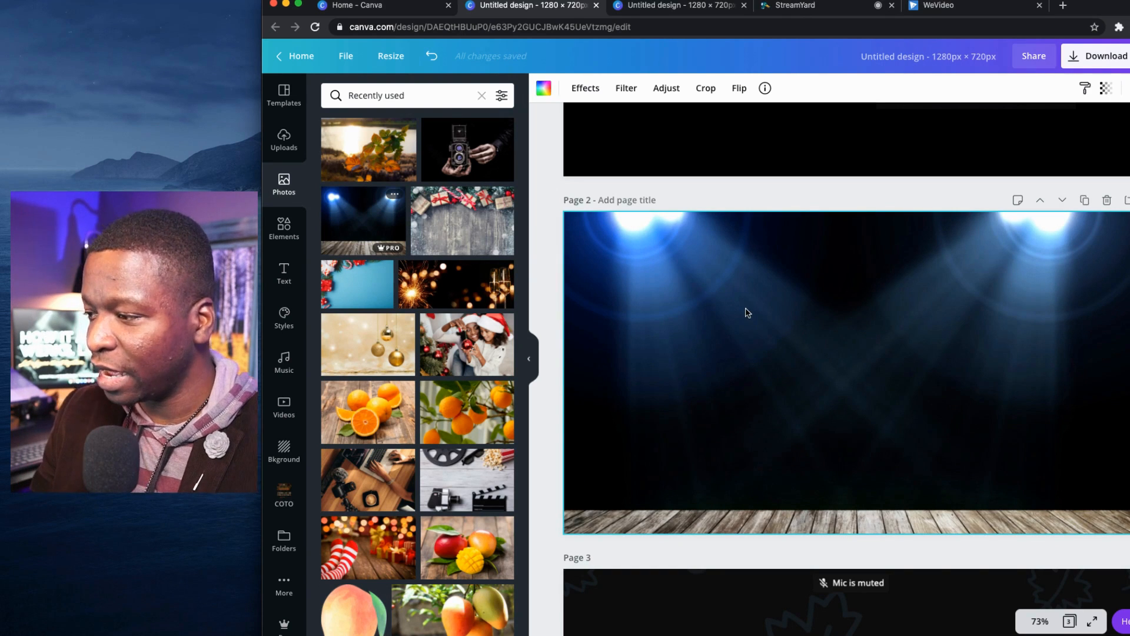
# Shift the stage photo down within page 2's background and set its transparency to 33.
pyautogui.doubleClick(813, 326)
pyautogui.moveTo(813, 325); pyautogui.dragTo(807, 343)
pyautogui.press('Return')
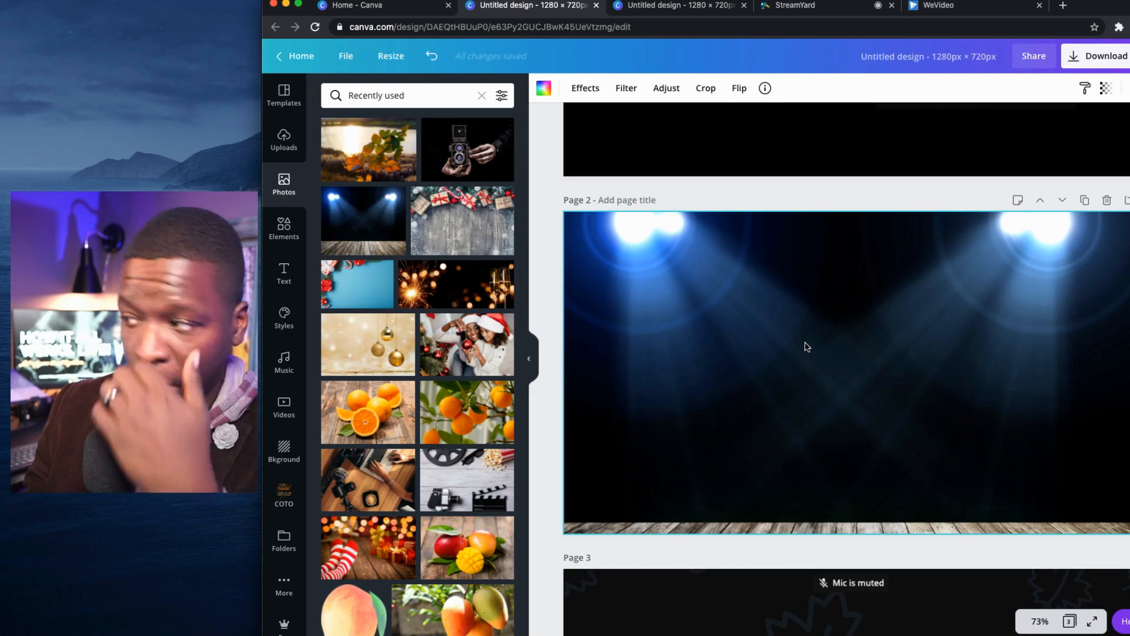
pyautogui.click(1106, 88)
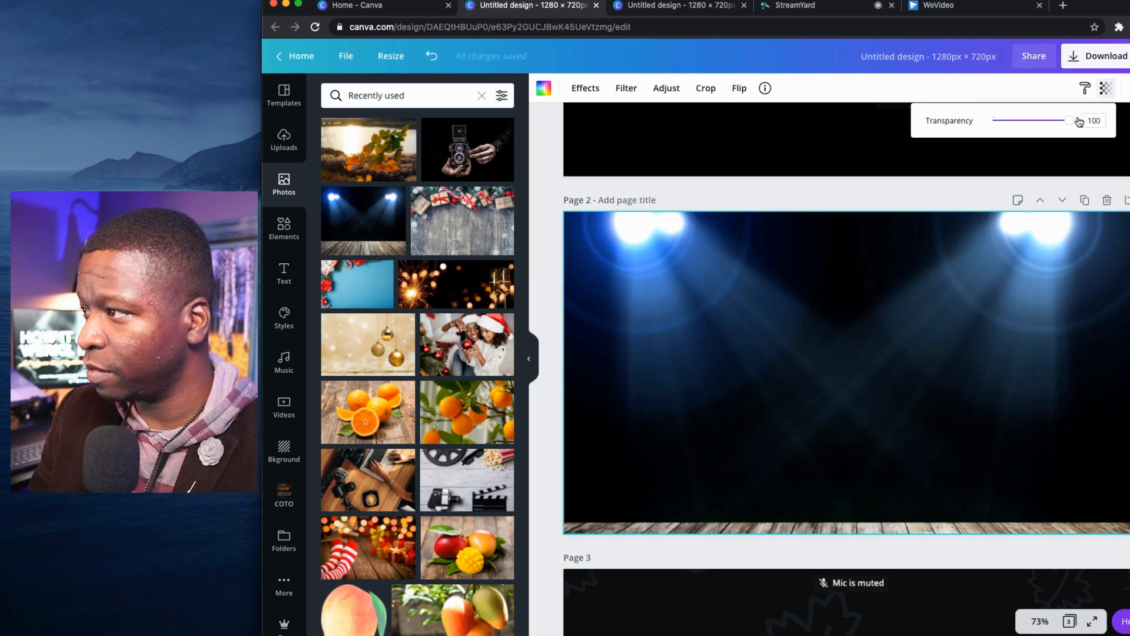
pyautogui.moveTo(1067, 123); pyautogui.dragTo(1018, 123)
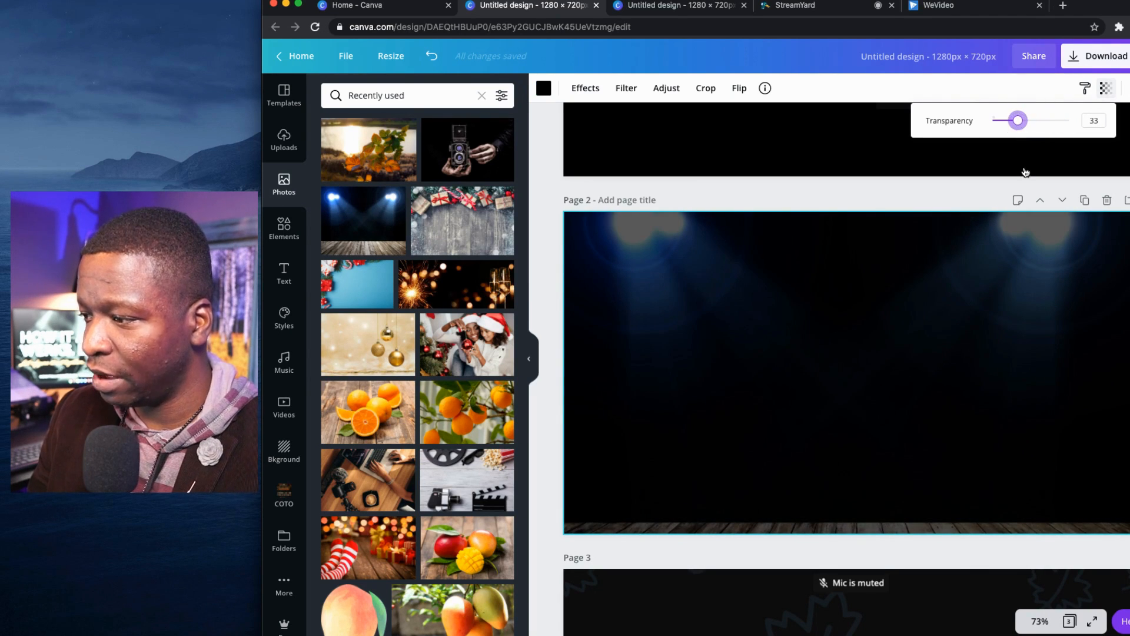
pyautogui.click(1108, 358)
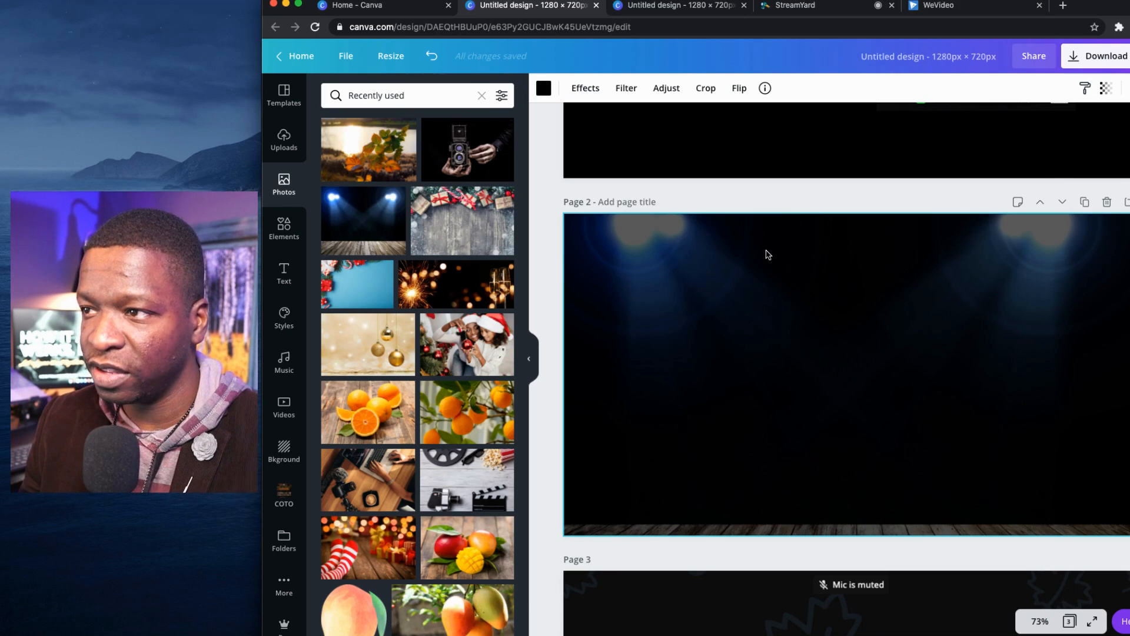
# Add the recently used autumn leaves photo to page 2 and remove its background.
pyautogui.click(371, 152)
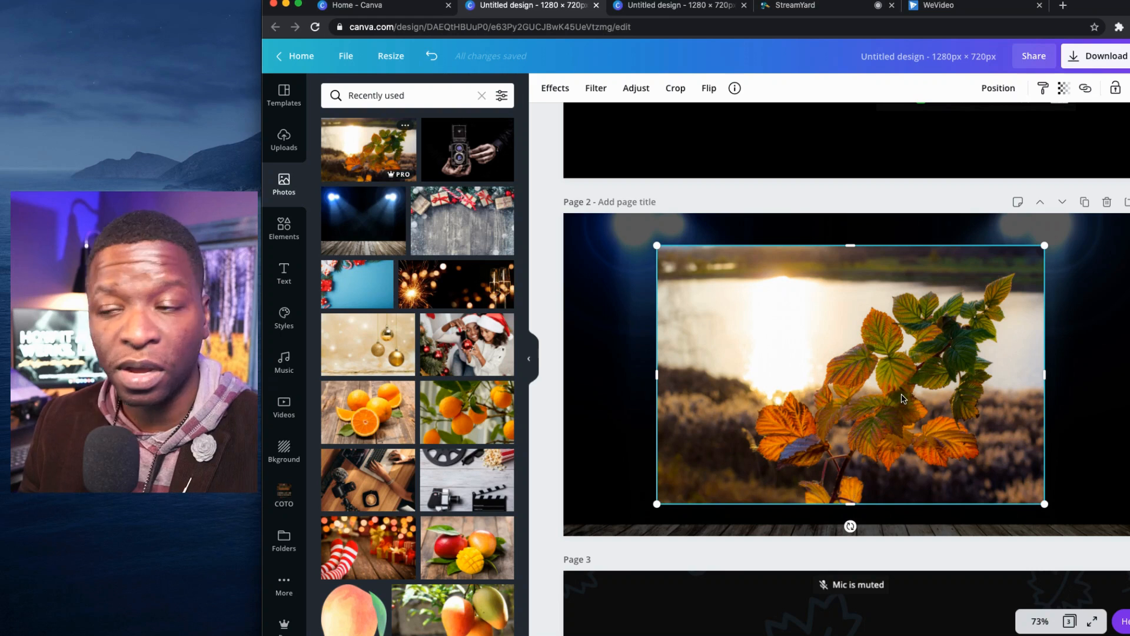
pyautogui.click(553, 89)
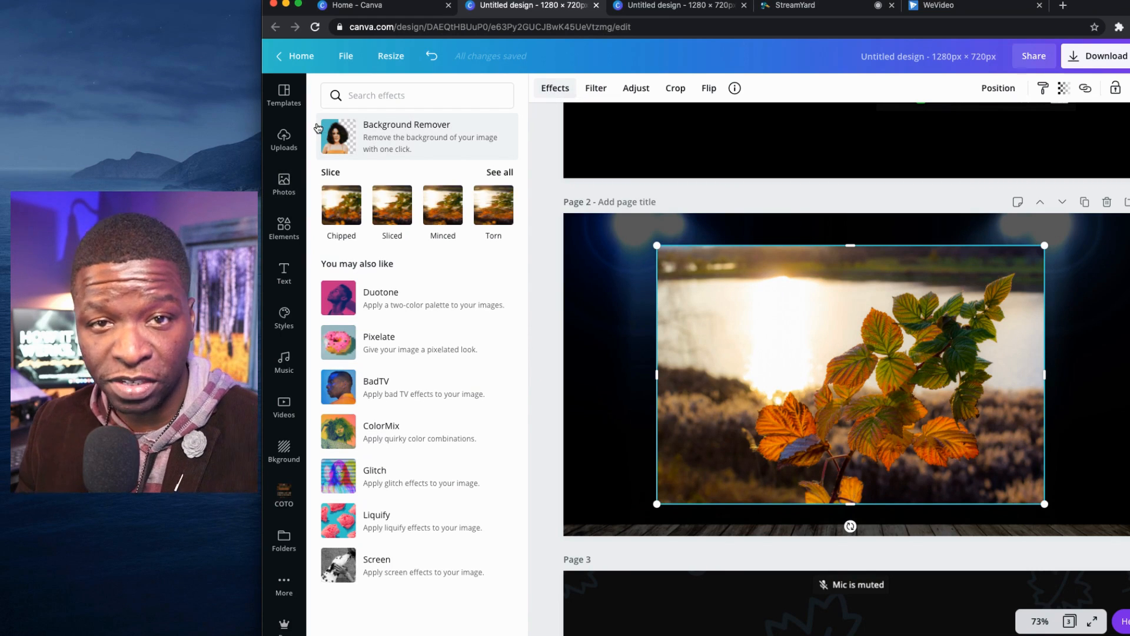
pyautogui.click(326, 127)
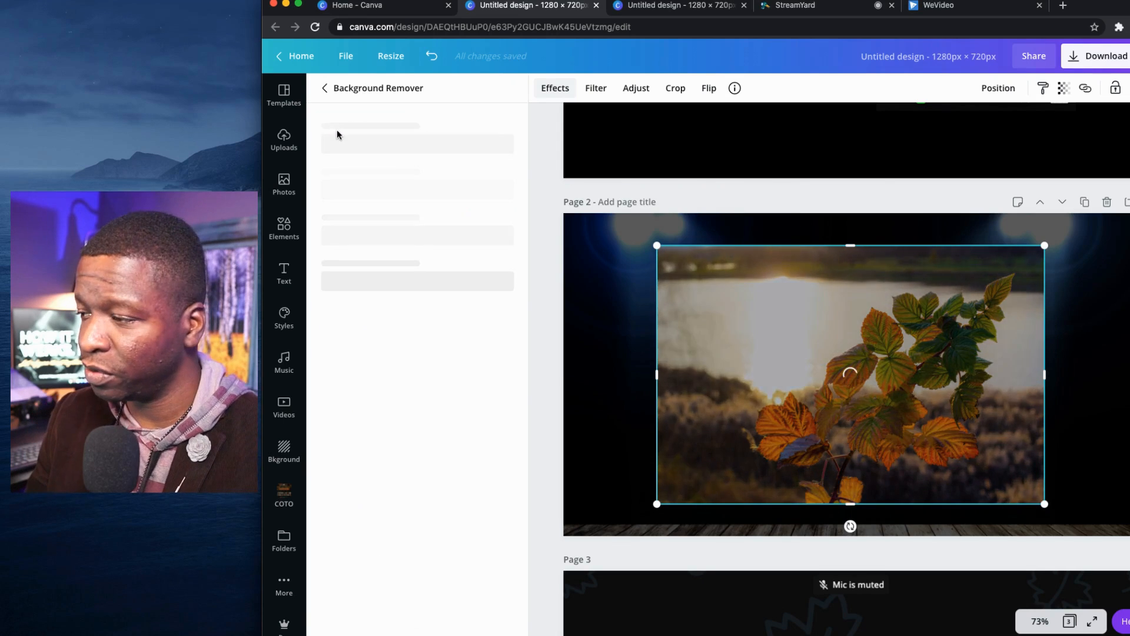
# Crop the leaves cutout tightly around the branch, removing the empty area beside and above it.
pyautogui.click(676, 96)
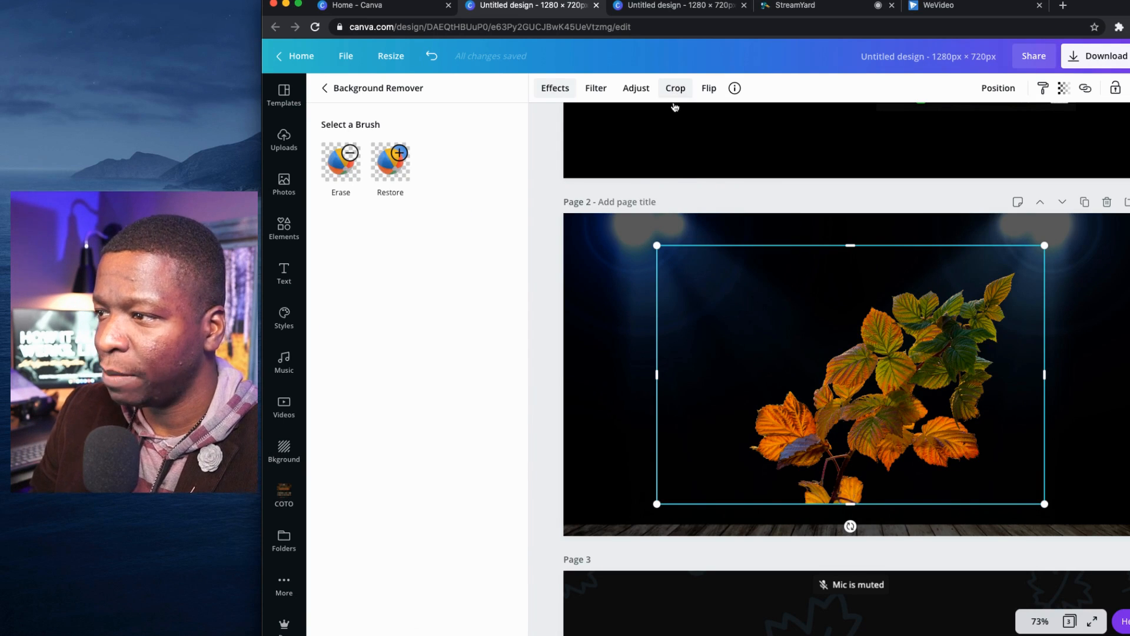
pyautogui.moveTo(659, 246); pyautogui.dragTo(761, 256)
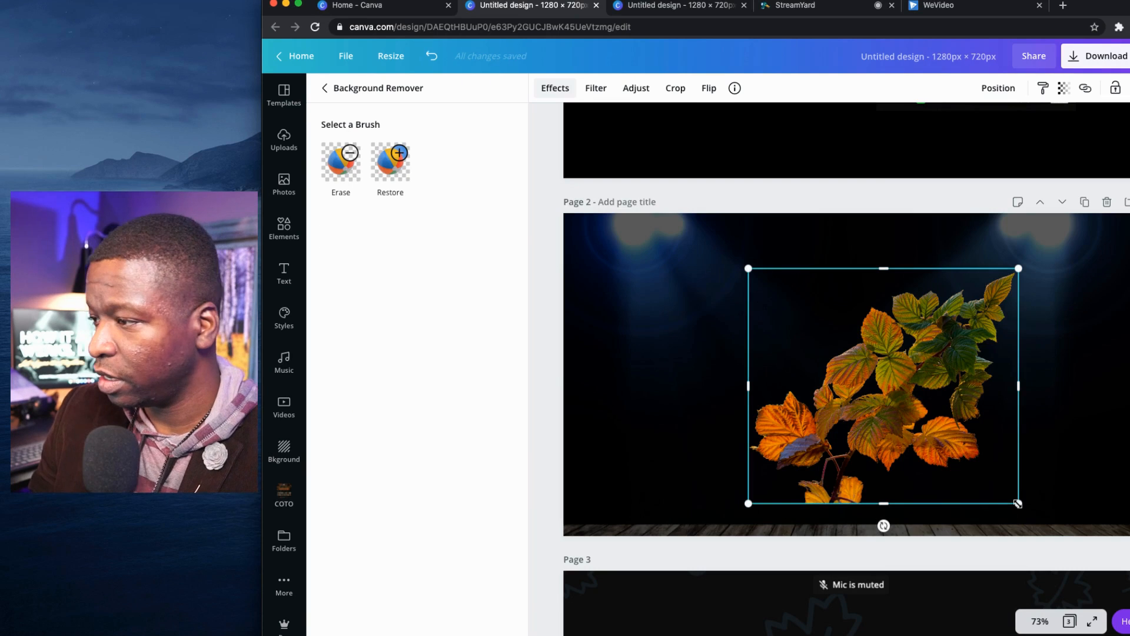
pyautogui.click(882, 400)
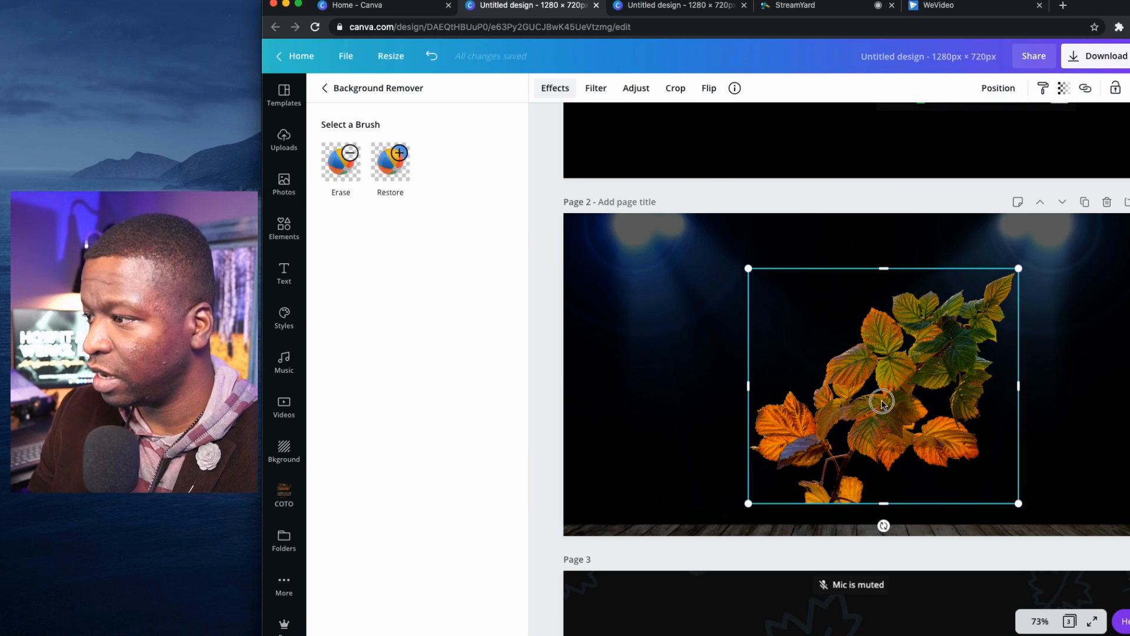
# Flip the leaves cutout horizontally and move it to the lower-right part of page 2.
pyautogui.click(708, 89)
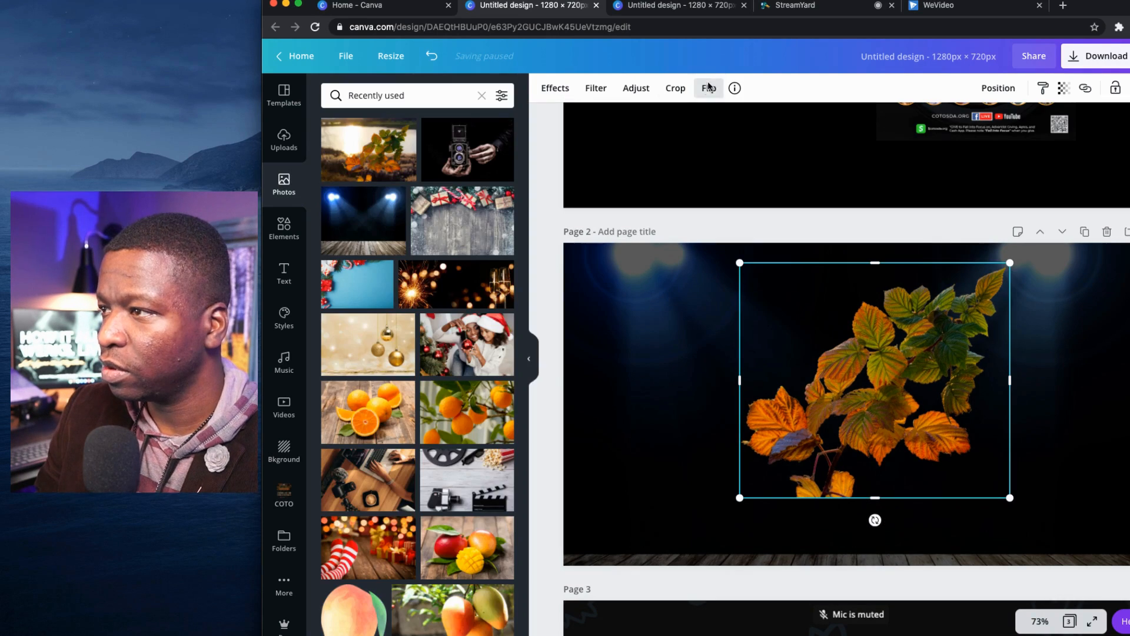
pyautogui.click(709, 89)
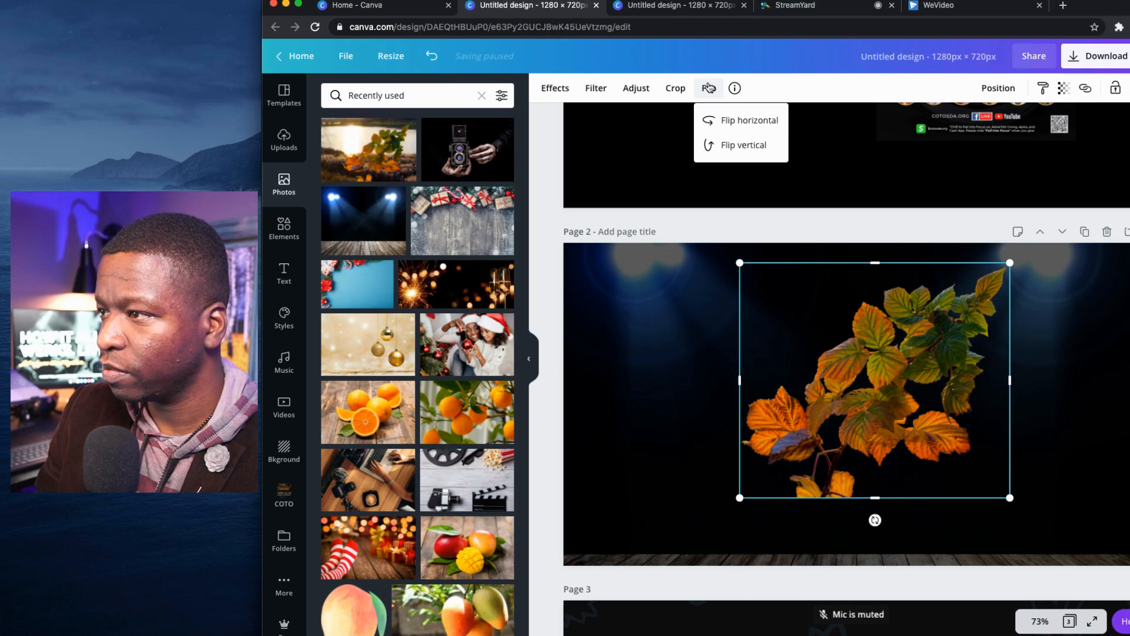
pyautogui.click(732, 125)
pyautogui.moveTo(903, 395); pyautogui.dragTo(996, 426)
pyautogui.click(743, 340)
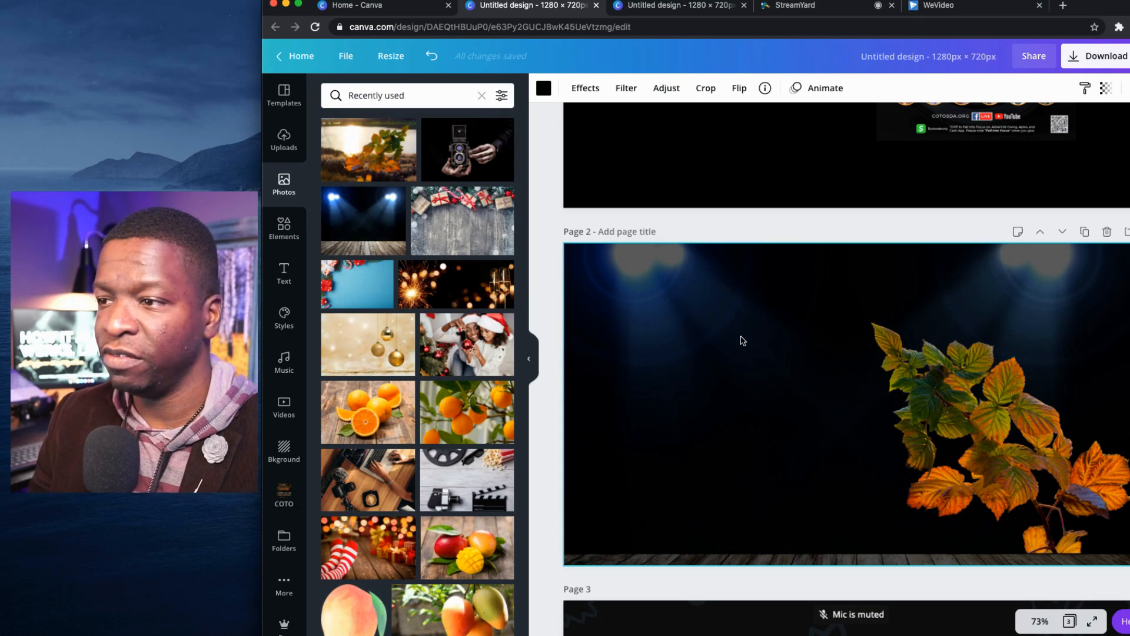
# Set the transparency of the leaves cutout on page 2 to 59.
pyautogui.scroll(3, 836, 282)
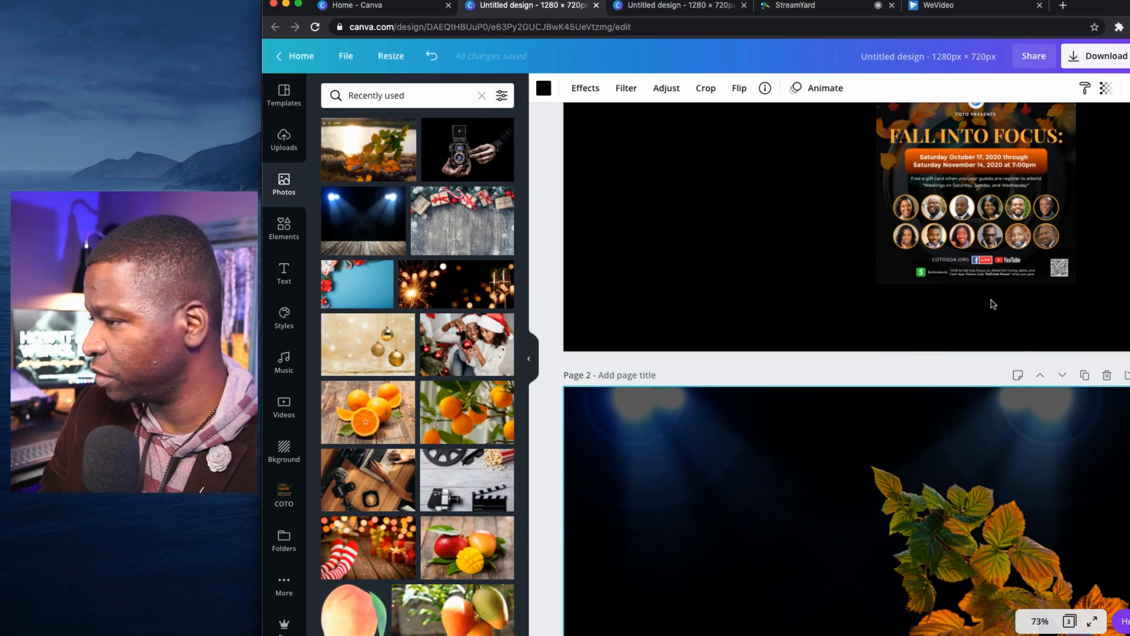
pyautogui.scroll(-3, 959, 363)
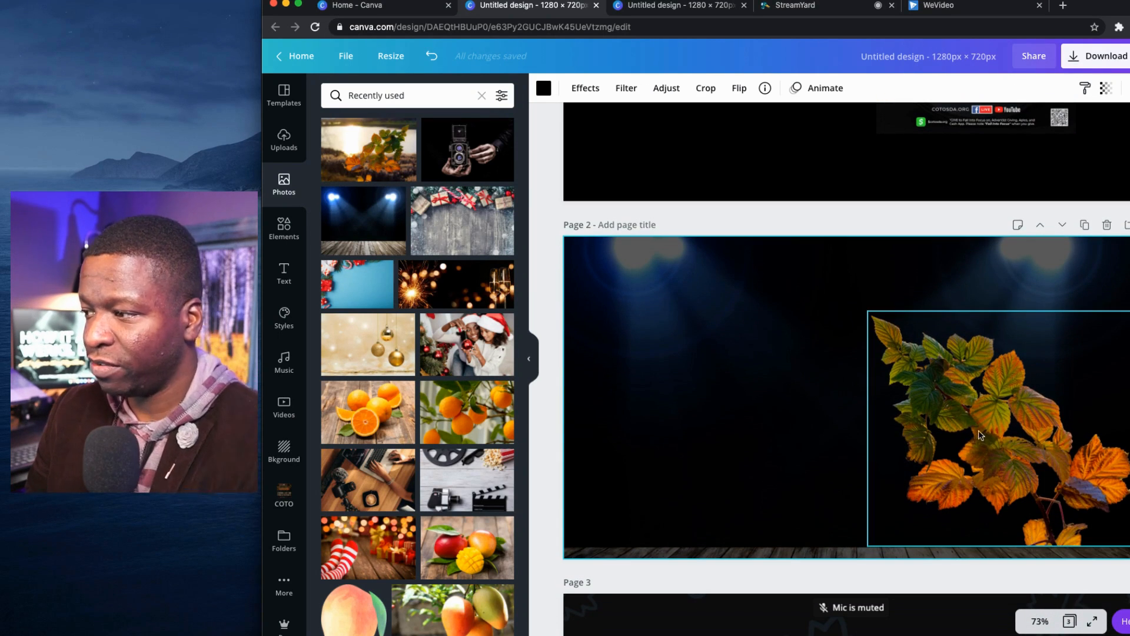
pyautogui.click(1047, 416)
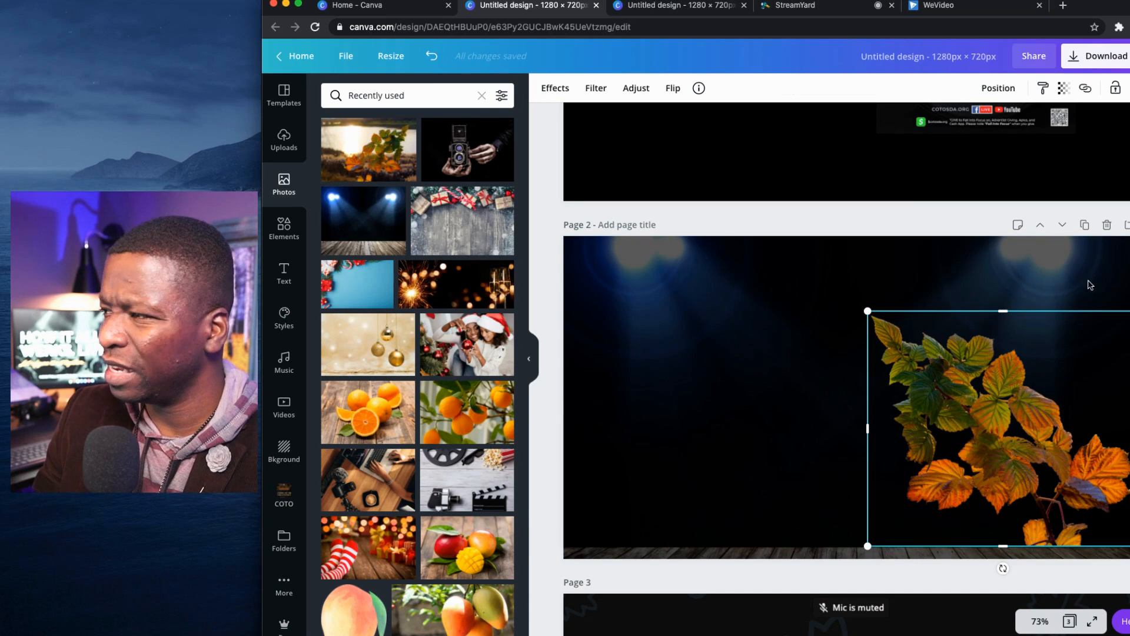
pyautogui.click(1063, 88)
pyautogui.moveTo(1025, 120); pyautogui.dragTo(995, 122)
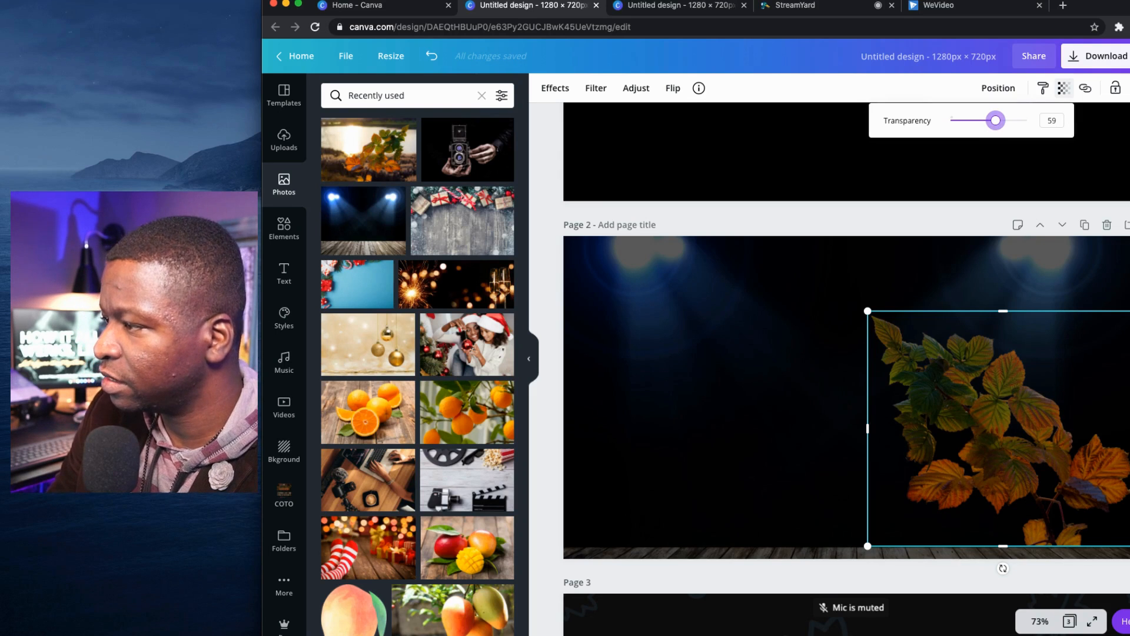
# Paste the copied "FALL INTO FOCUS" title into the upper-left corner of page 2.
pyautogui.click(616, 263)
pyautogui.click(615, 264)
pyautogui.press('super+v')
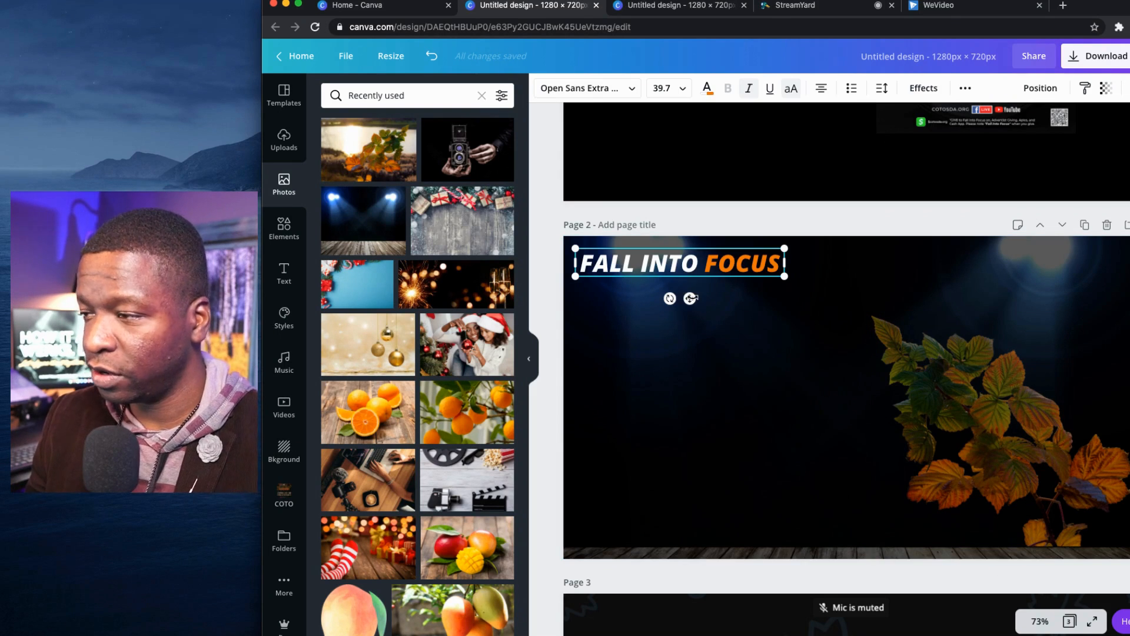
pyautogui.click(755, 322)
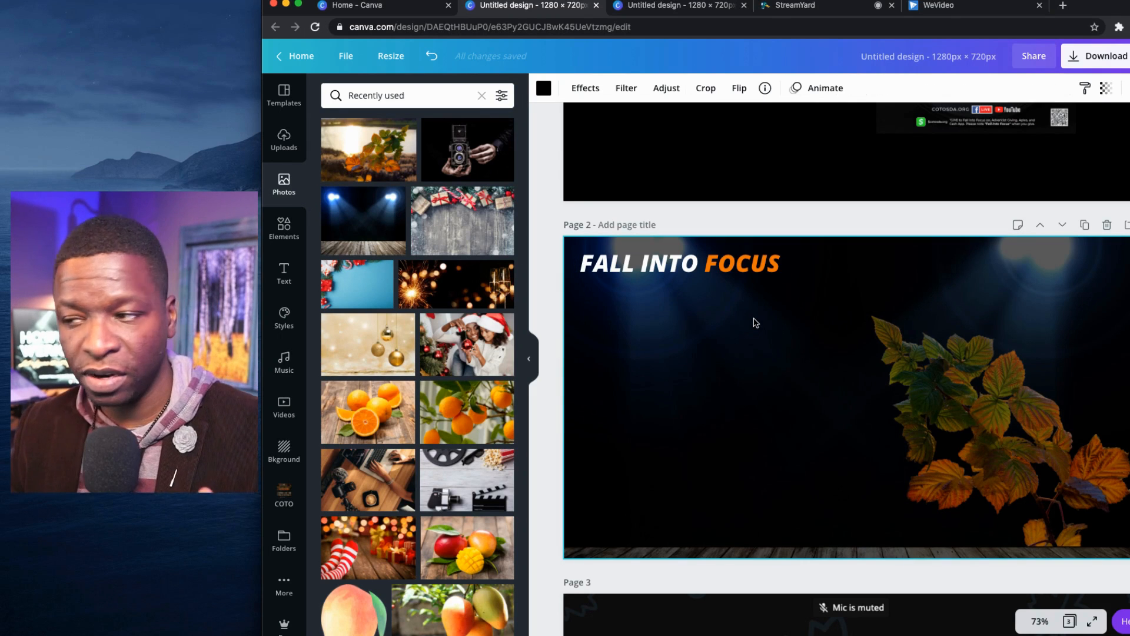
# Examine the text colour choices for the word "FOCUS" in the title, including the colours taken from the design's photos.
pyautogui.click(616, 263)
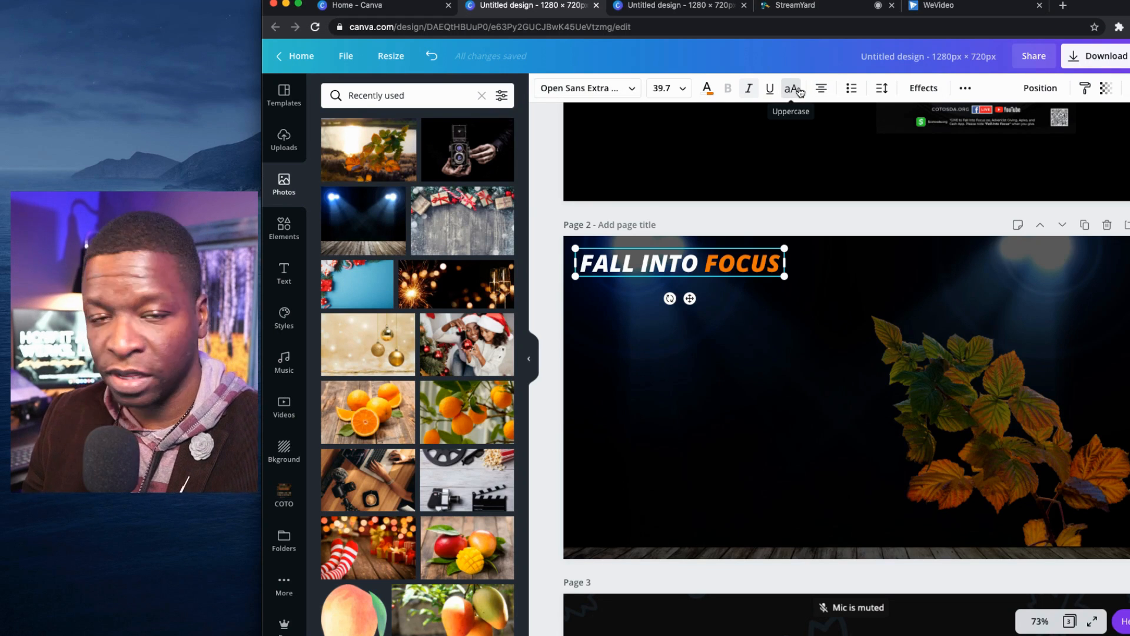
pyautogui.click(789, 303)
pyautogui.click(743, 266)
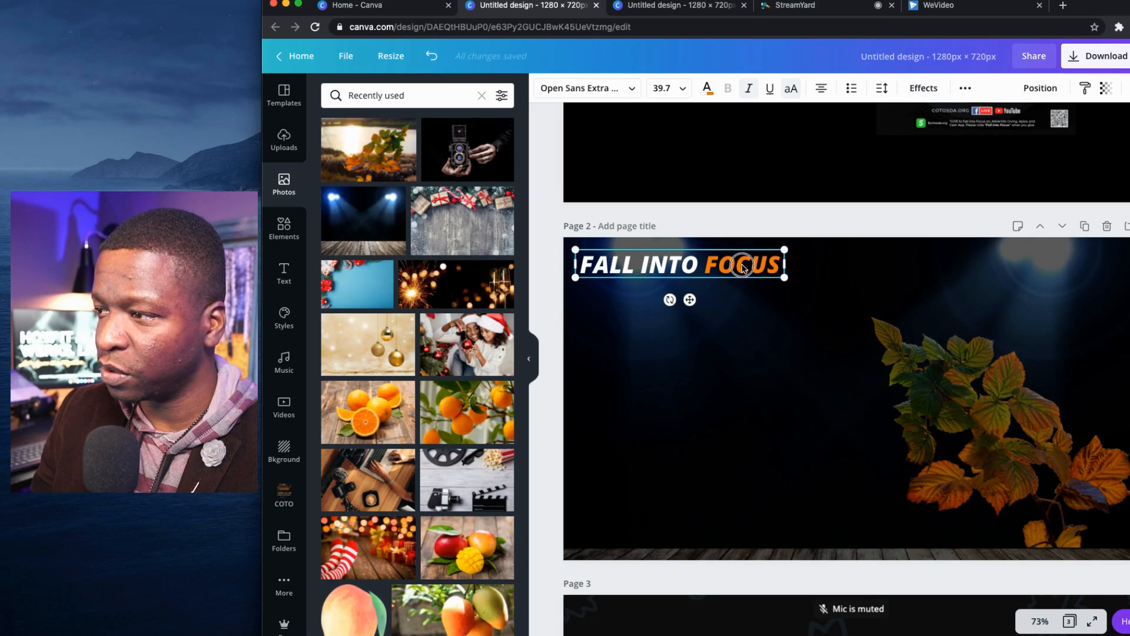
pyautogui.doubleClick(743, 268)
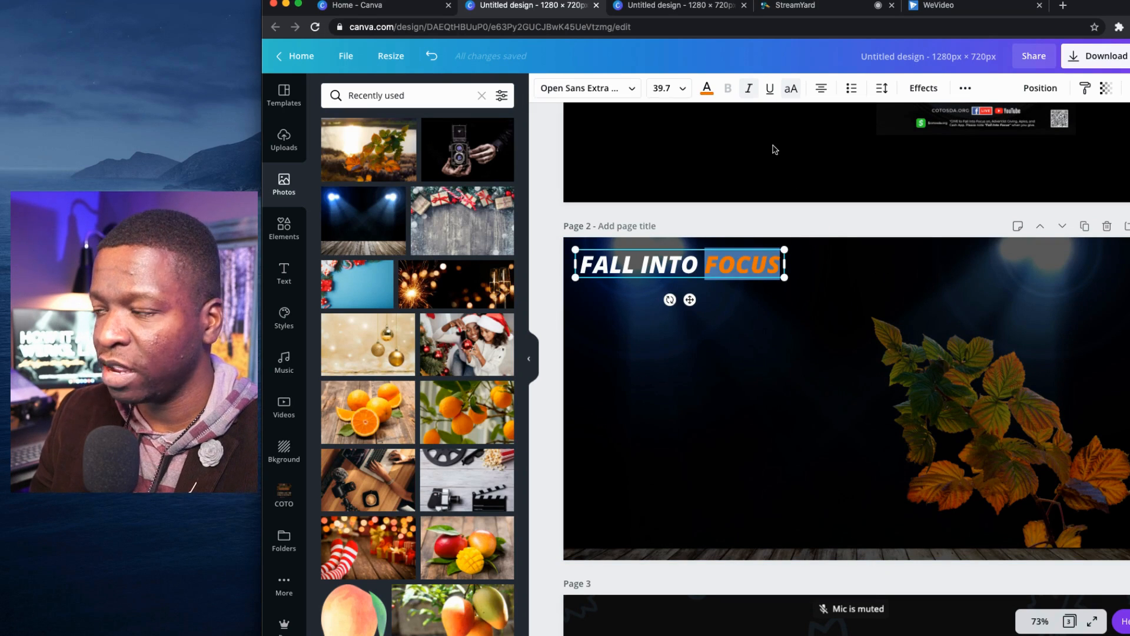
pyautogui.scroll(5, 775, 149)
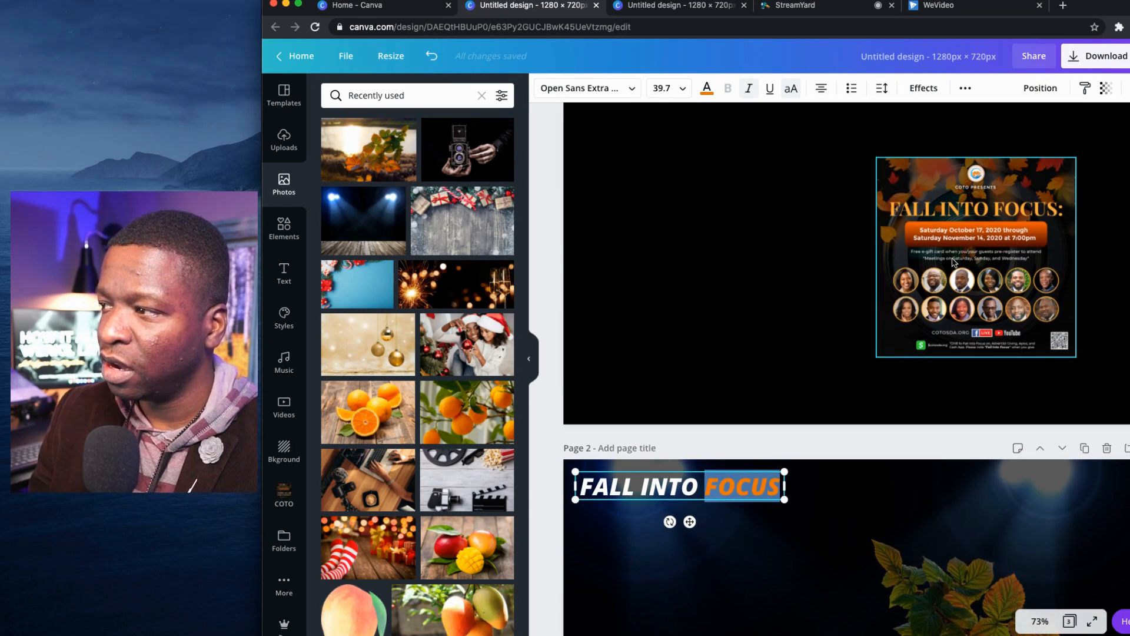
pyautogui.scroll(-3, 998, 223)
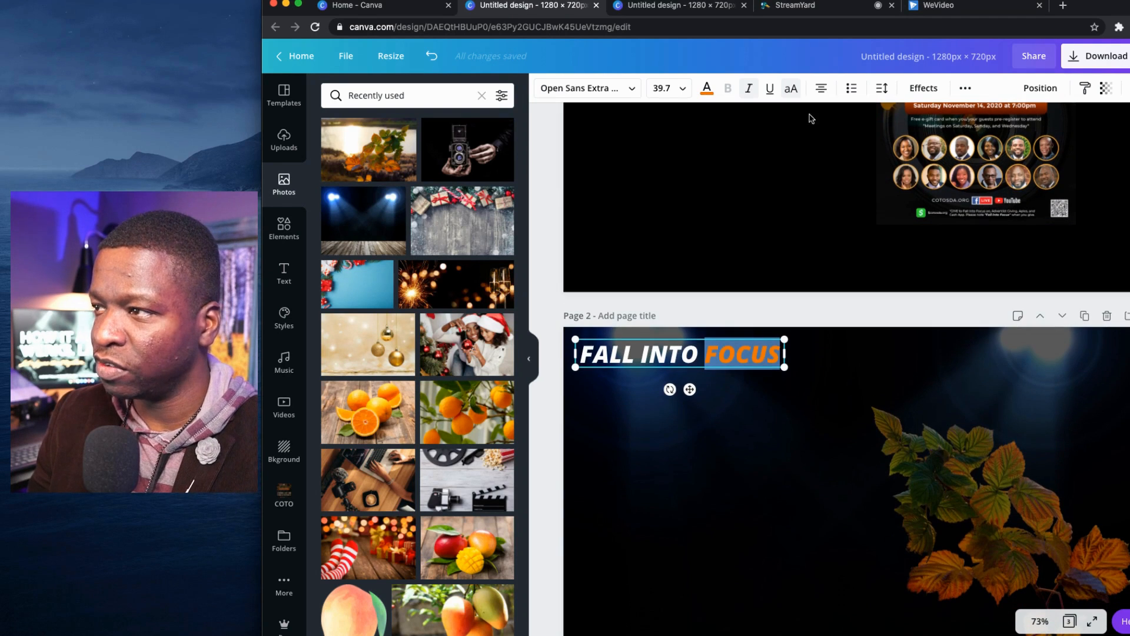
pyautogui.click(706, 88)
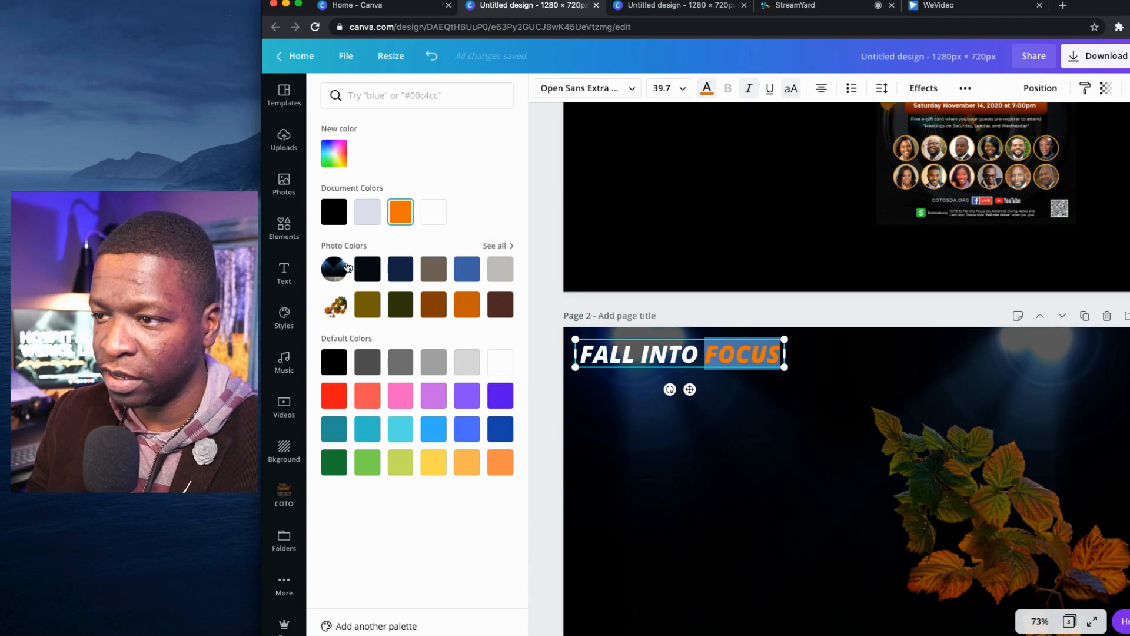
pyautogui.click(495, 245)
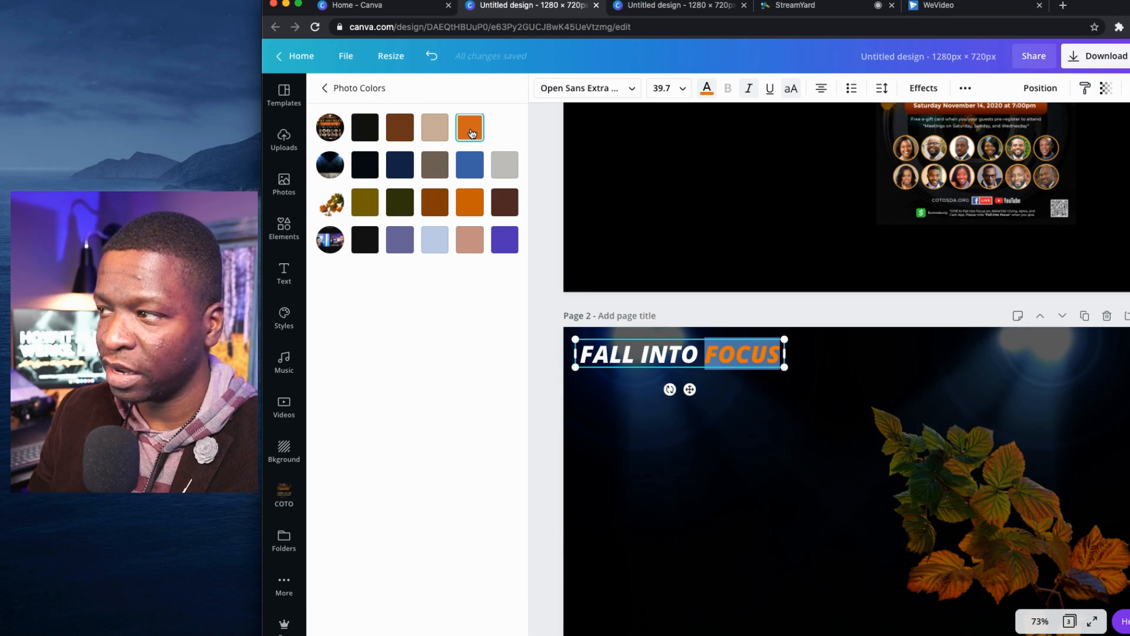
pyautogui.click(785, 473)
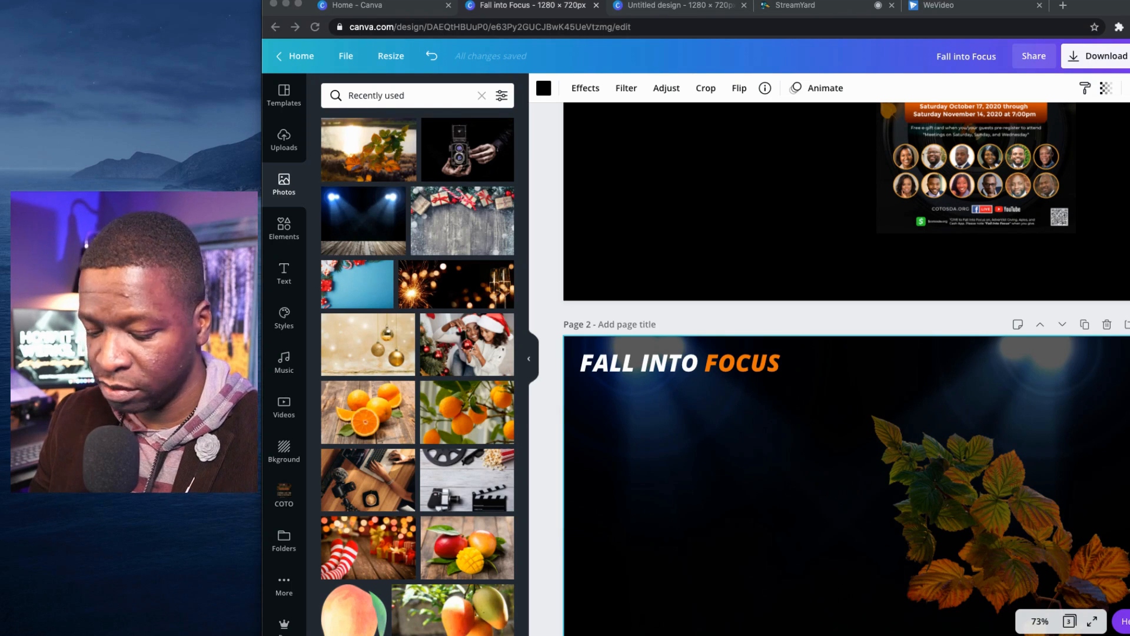
# Paste the copied "CHURCH OF THE ORANGES" subtitle directly beneath the title on page 2.
pyautogui.click(778, 474)
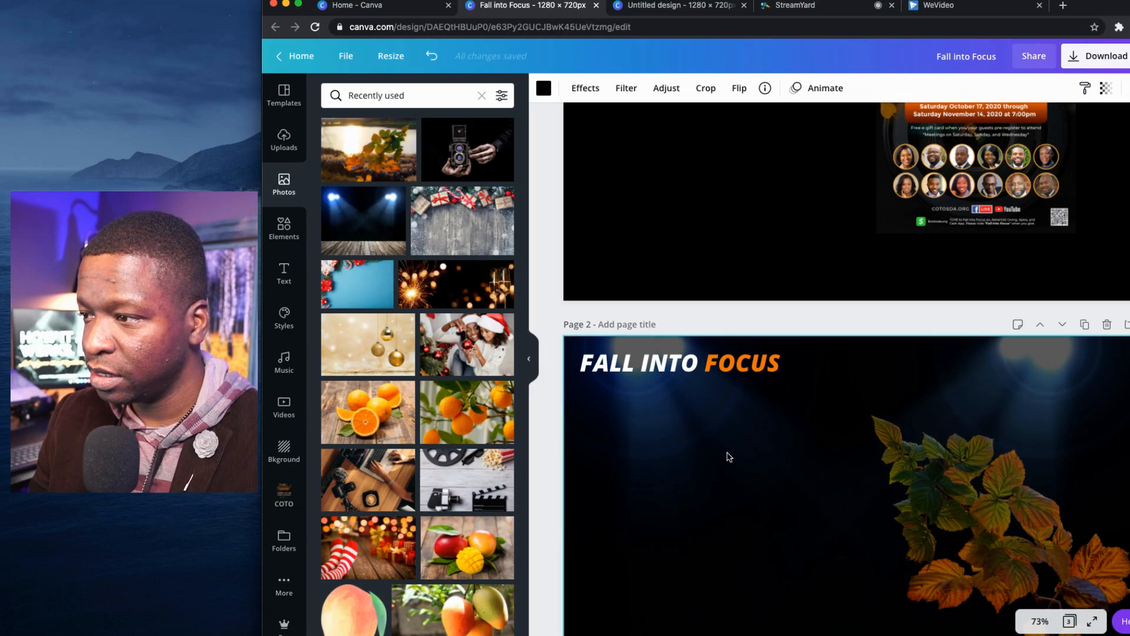
pyautogui.press('super+v')
pyautogui.click(760, 435)
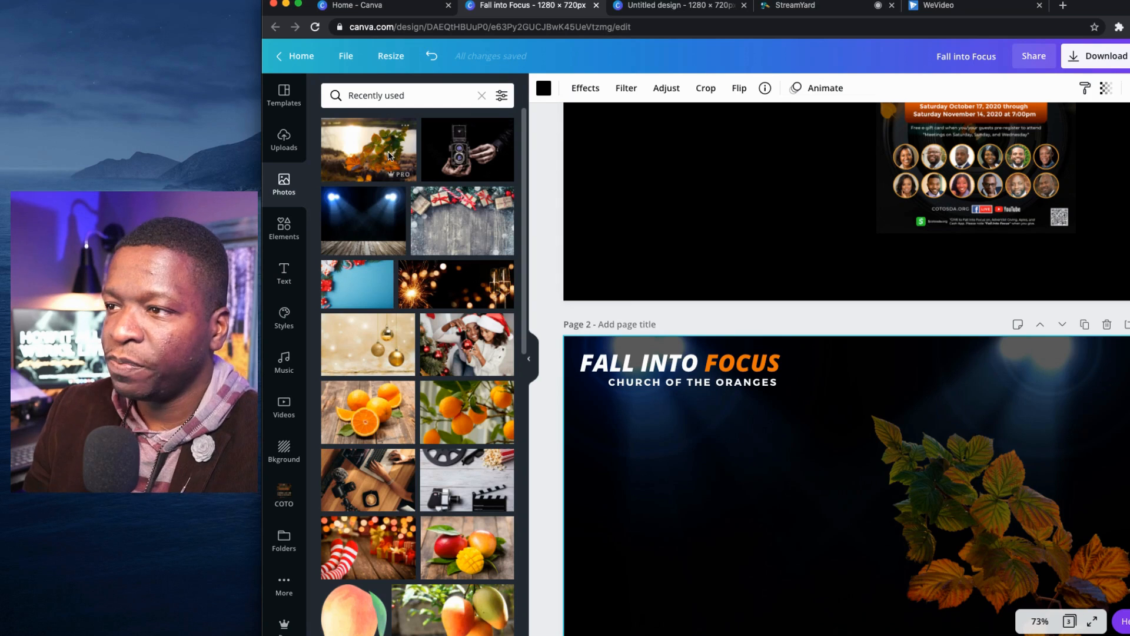
pyautogui.click(461, 152)
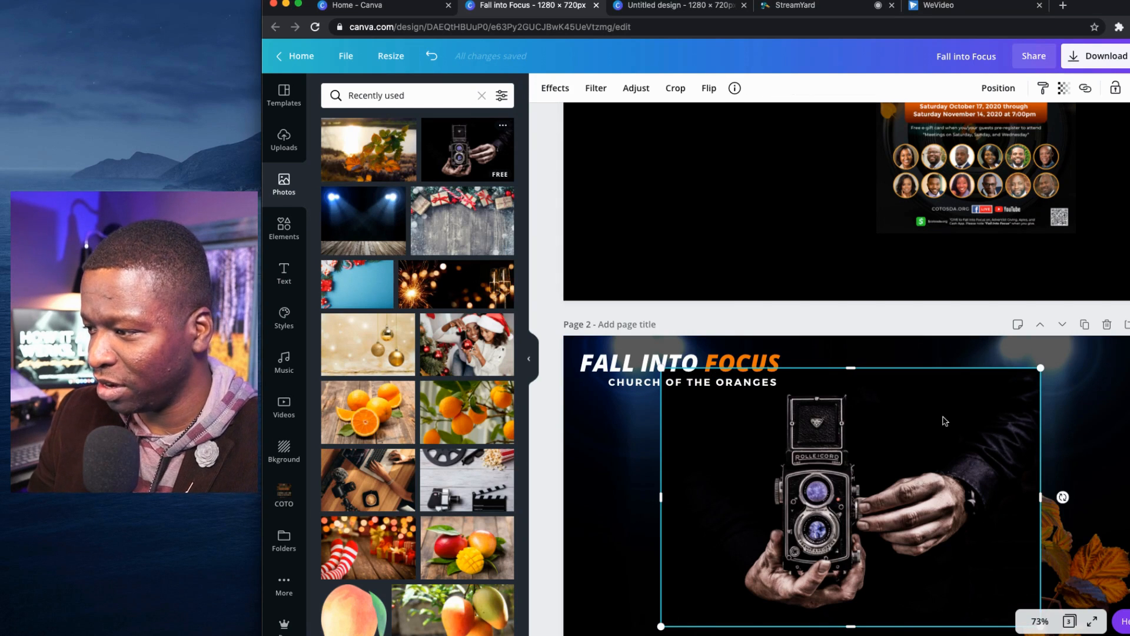
pyautogui.scroll(-3, 943, 364)
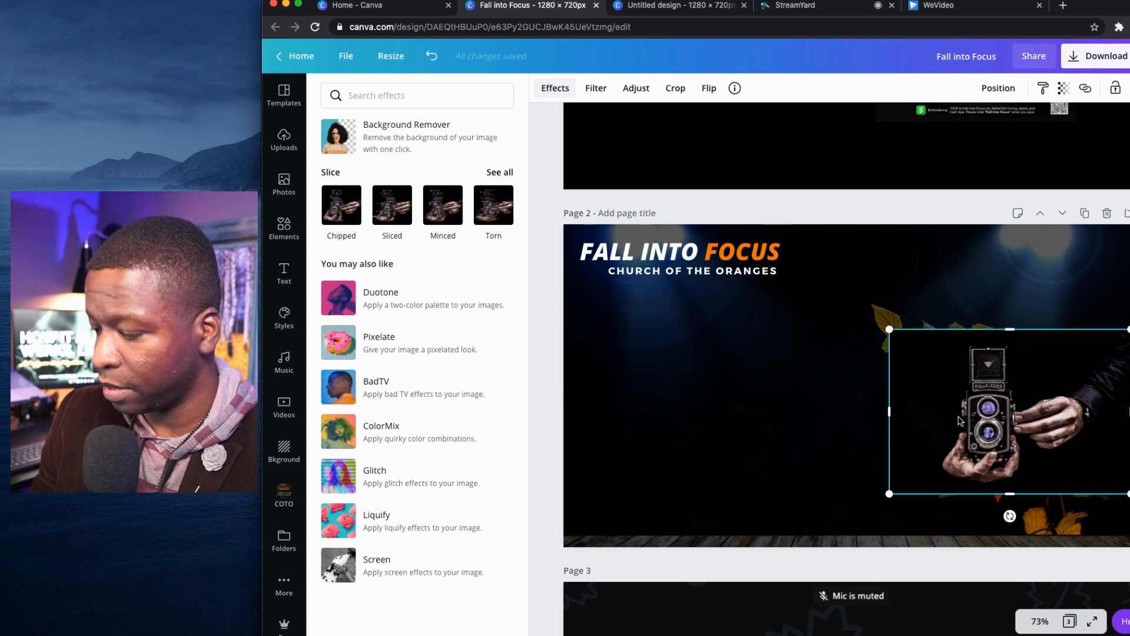
pyautogui.press('Delete')
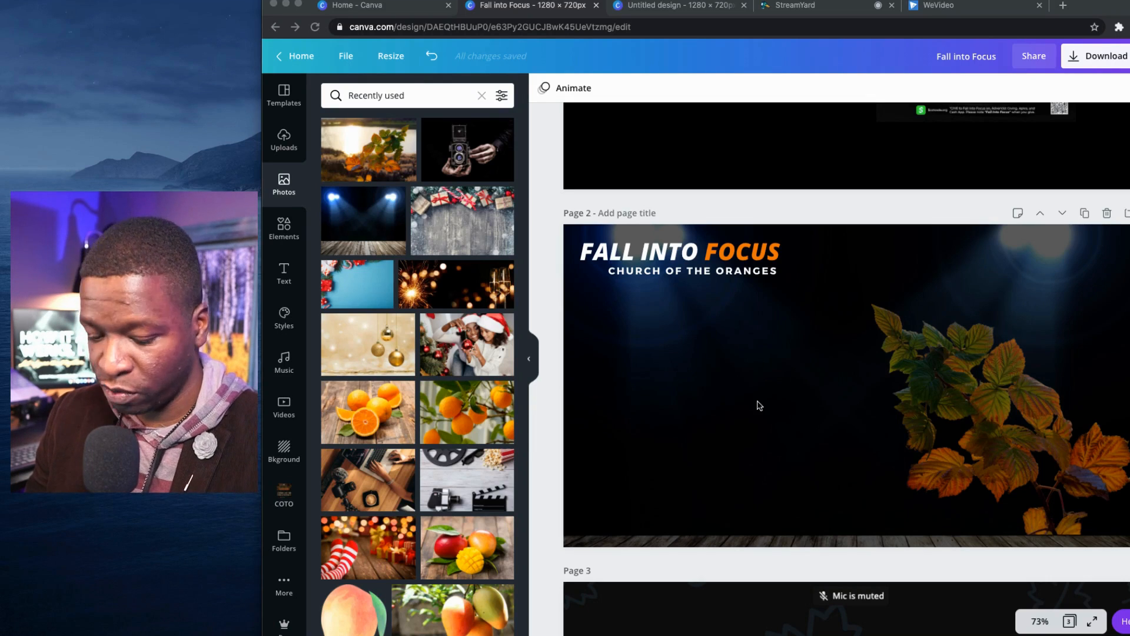
# Place the small cutout of hands holding a vintage camera at the right end of the page 2 title.
pyautogui.click(637, 402)
pyautogui.press('super+z')
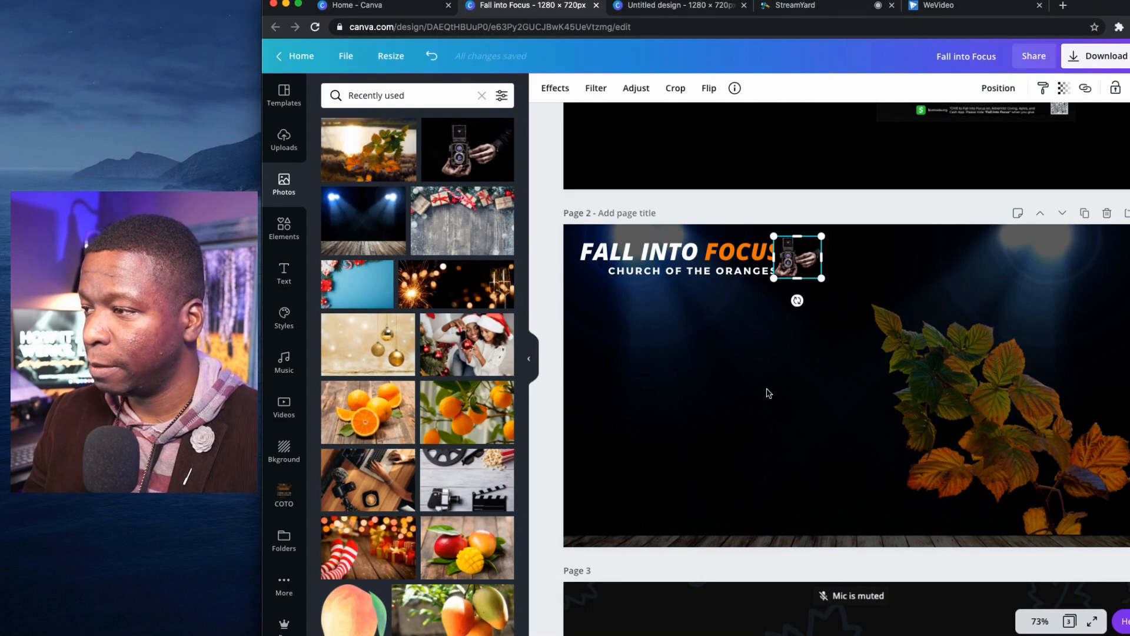
pyautogui.click(768, 393)
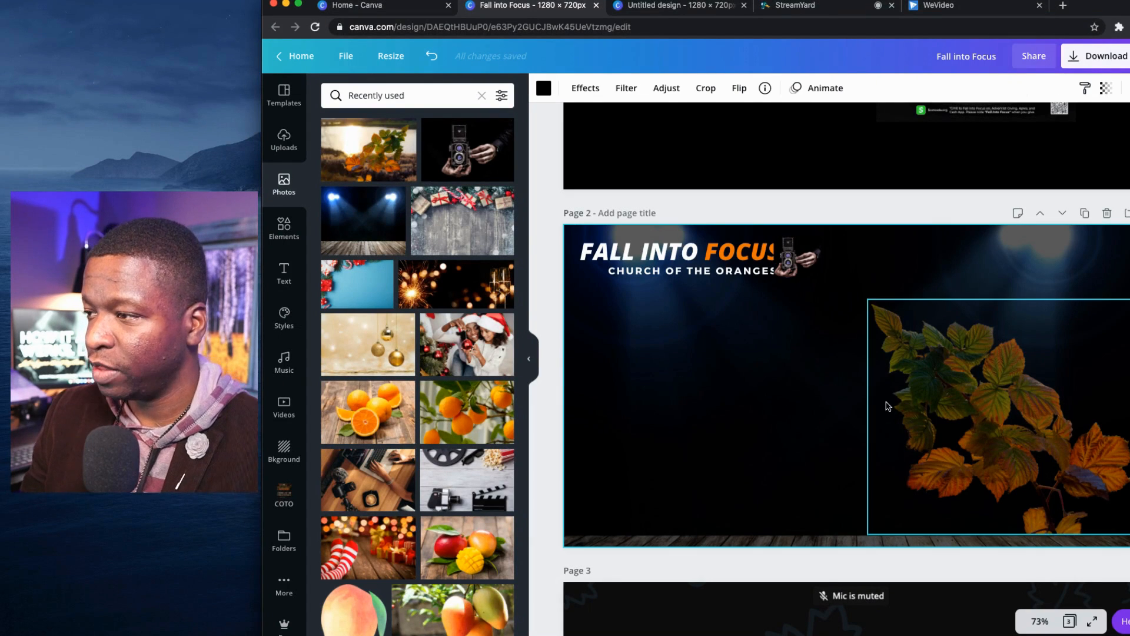
# Send the camera cutout to the back, then group it with the title and subtitle on page 2.
pyautogui.rightClick(788, 261)
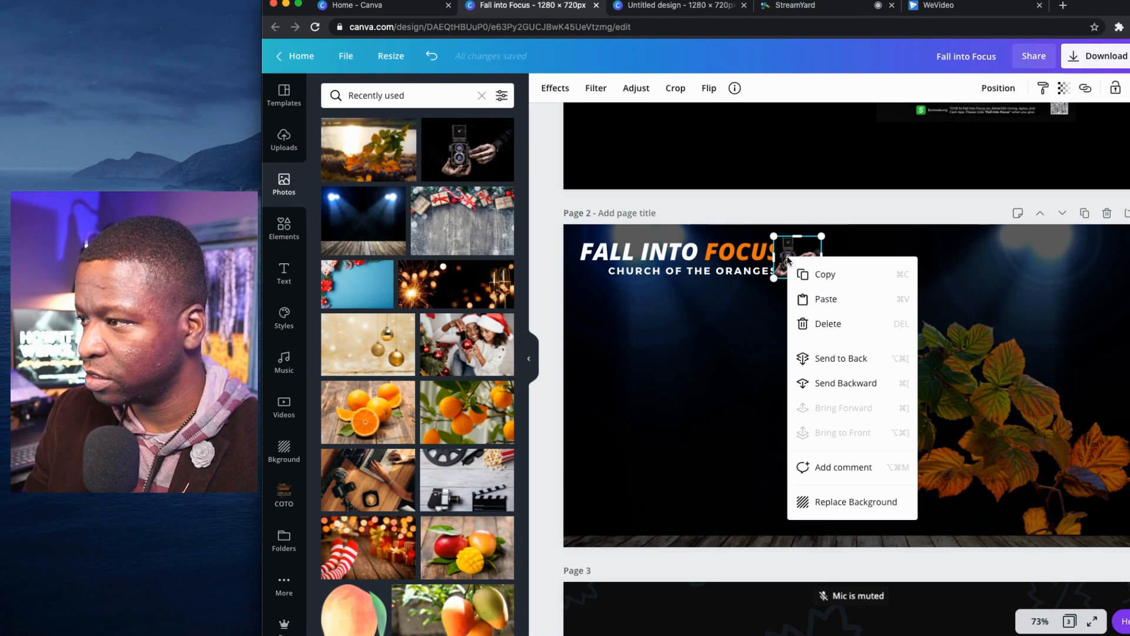
pyautogui.click(837, 359)
pyautogui.click(823, 365)
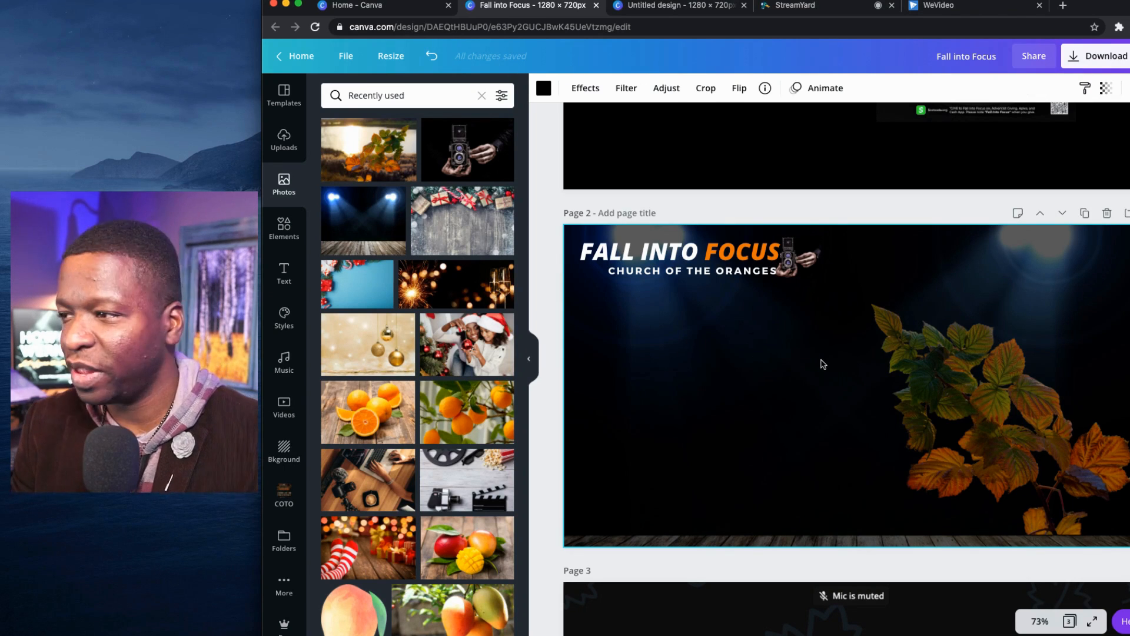
pyautogui.moveTo(693, 203); pyautogui.dragTo(791, 275)
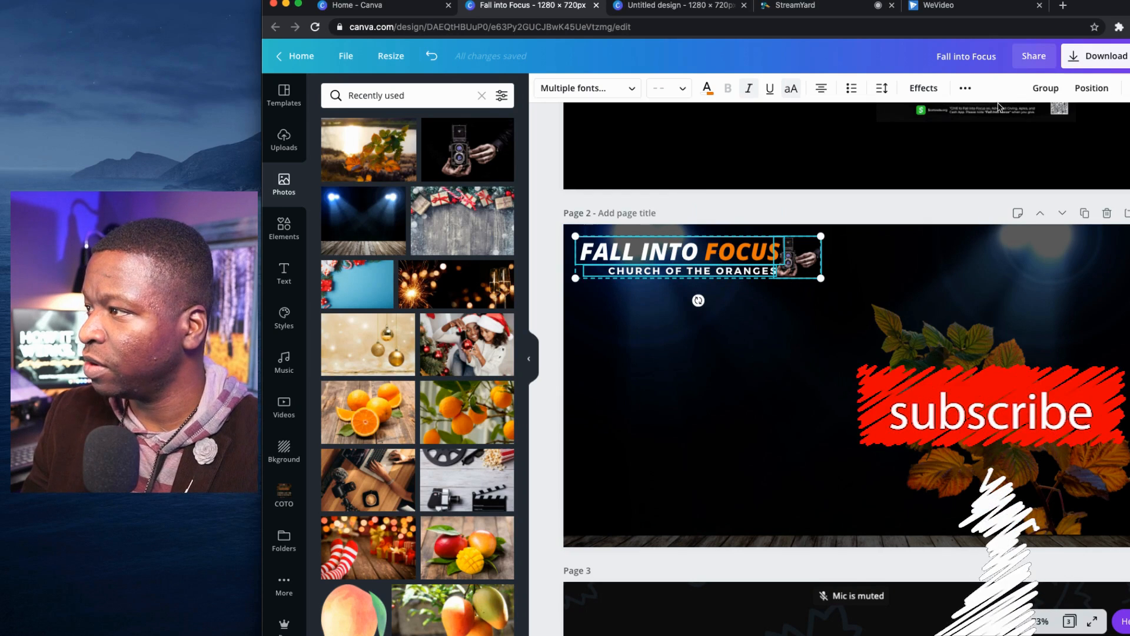
pyautogui.click(1042, 88)
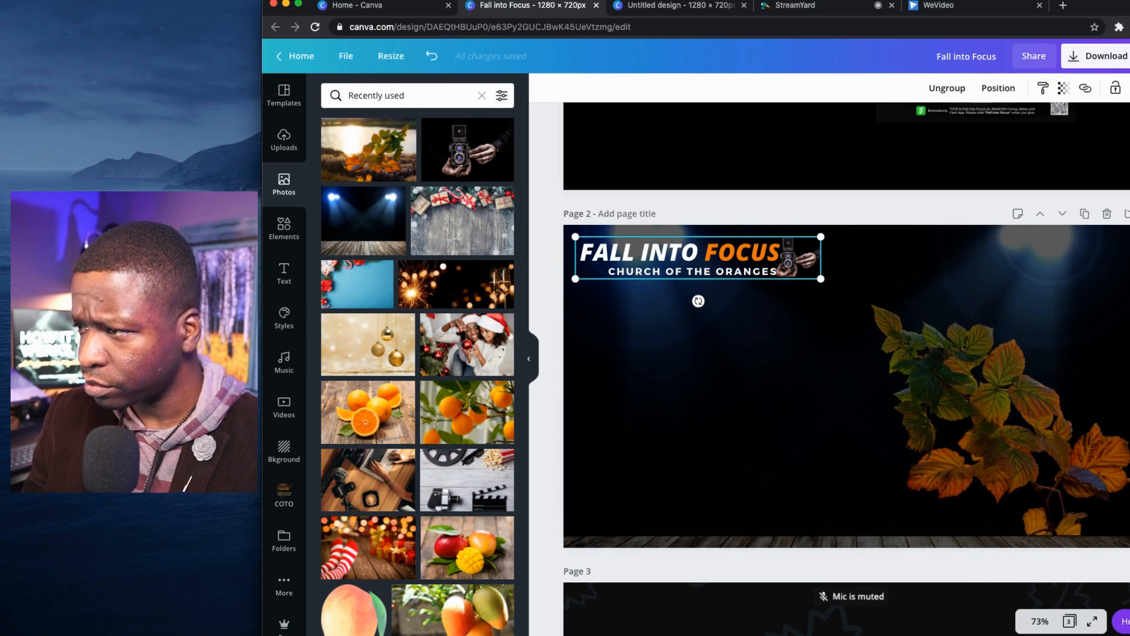
# Paste the copied COTOSDA.ORG web address and round church logo into the lower-right corner of page 1.
pyautogui.scroll(1, 829, 369)
pyautogui.click(1044, 269)
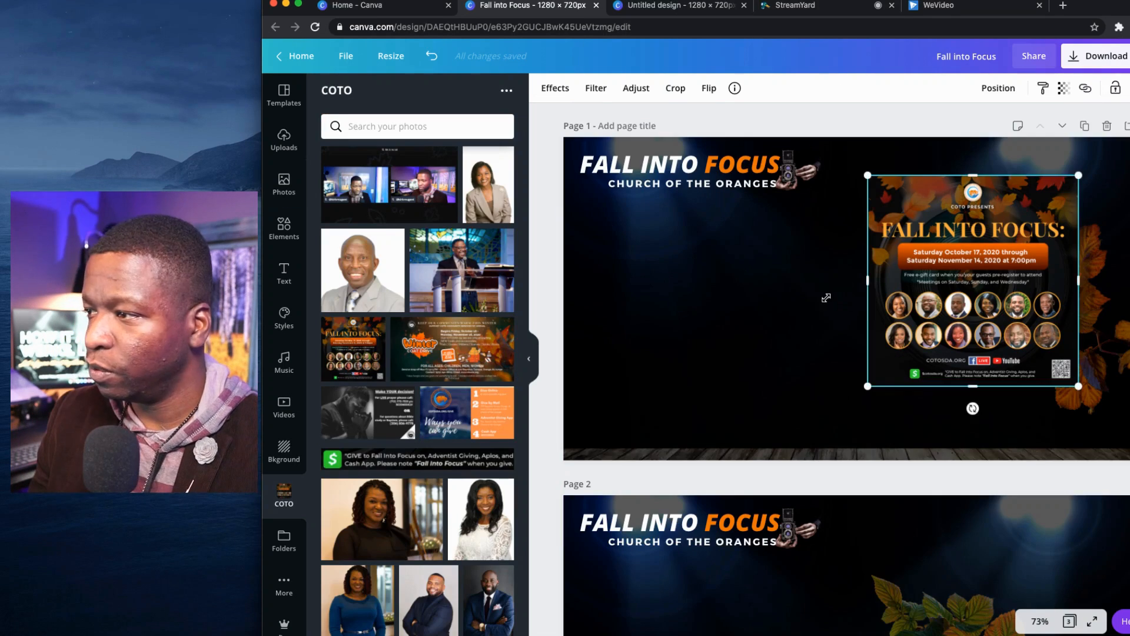
pyautogui.click(824, 297)
pyautogui.scroll(-4, 823, 303)
pyautogui.scroll(3, 816, 322)
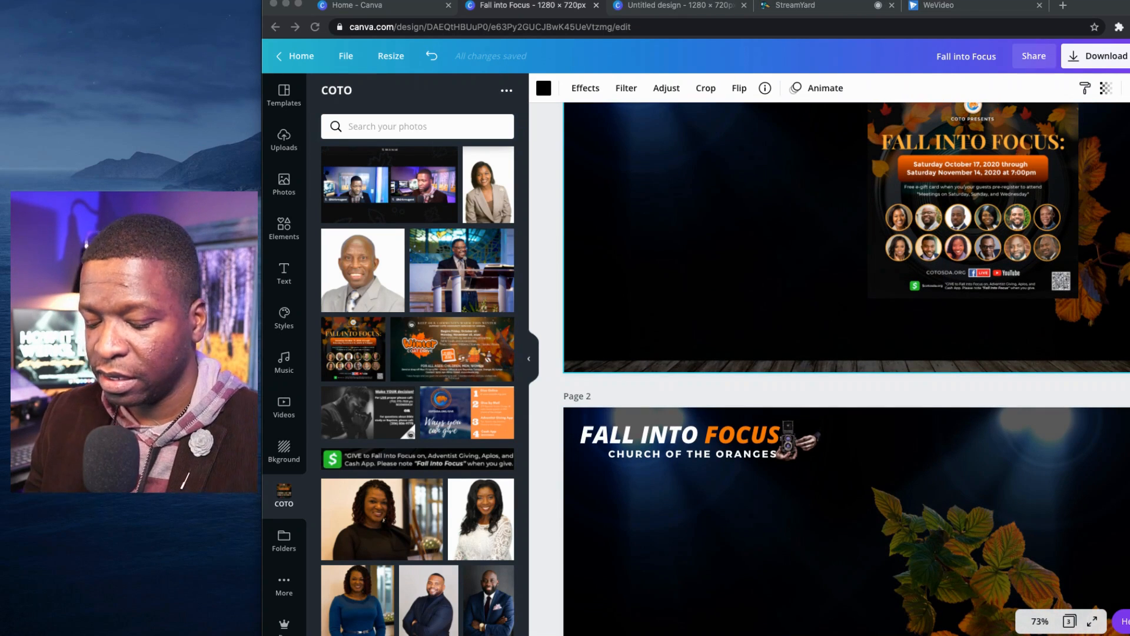
pyautogui.click(741, 264)
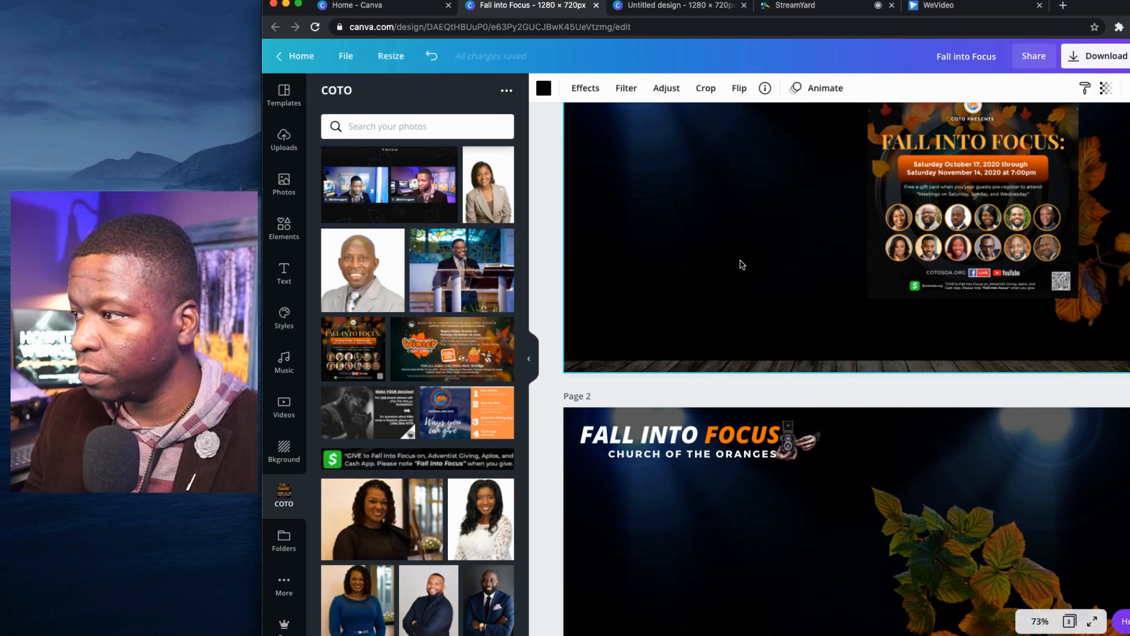
pyautogui.press('super+v')
pyautogui.click(744, 262)
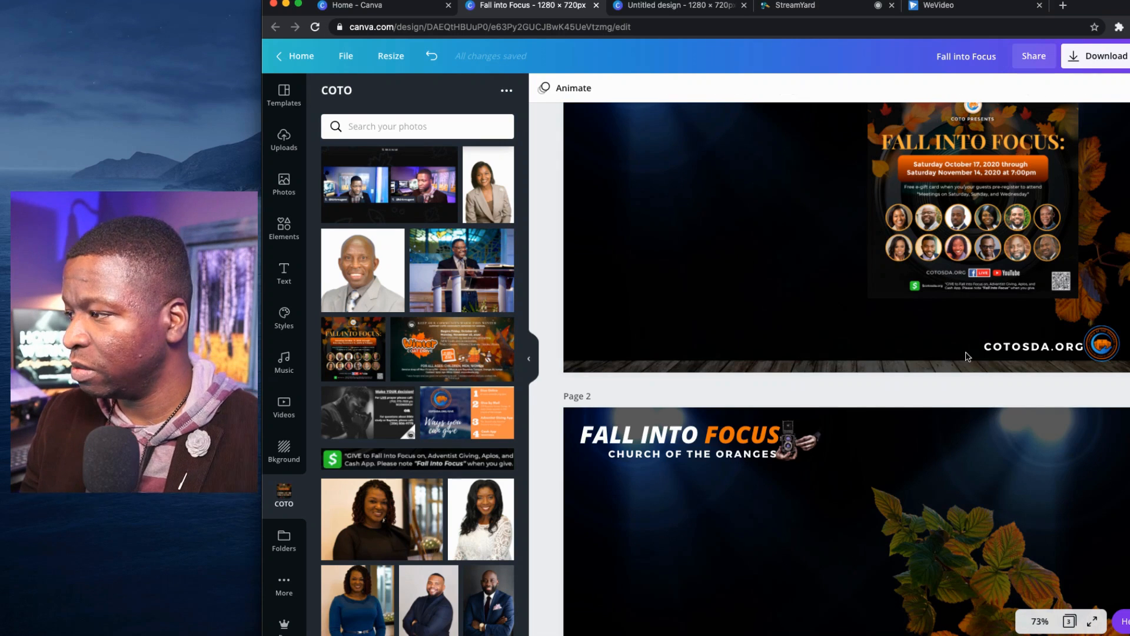
pyautogui.click(1065, 346)
pyautogui.click(1010, 90)
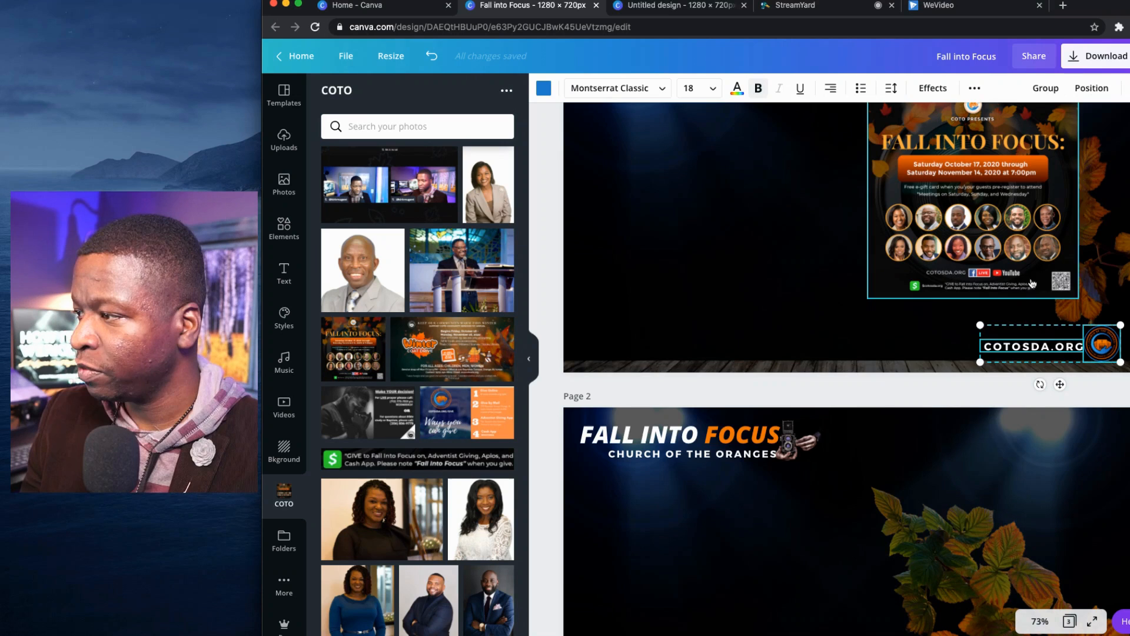
pyautogui.click(1118, 288)
pyautogui.click(904, 329)
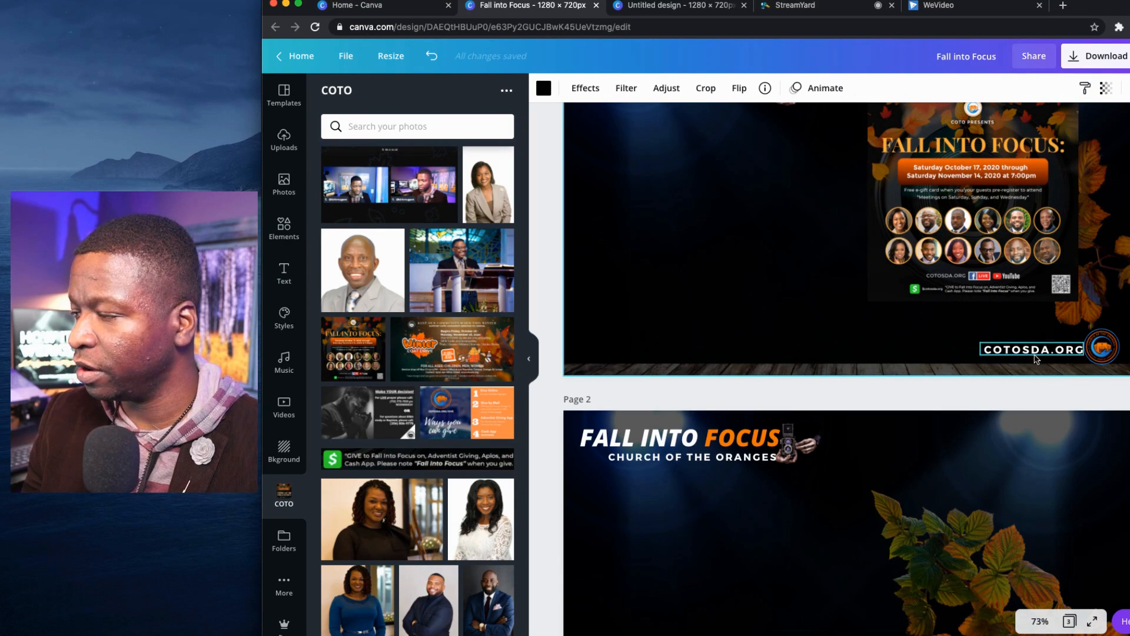
pyautogui.scroll(3, 826, 277)
pyautogui.click(1032, 439)
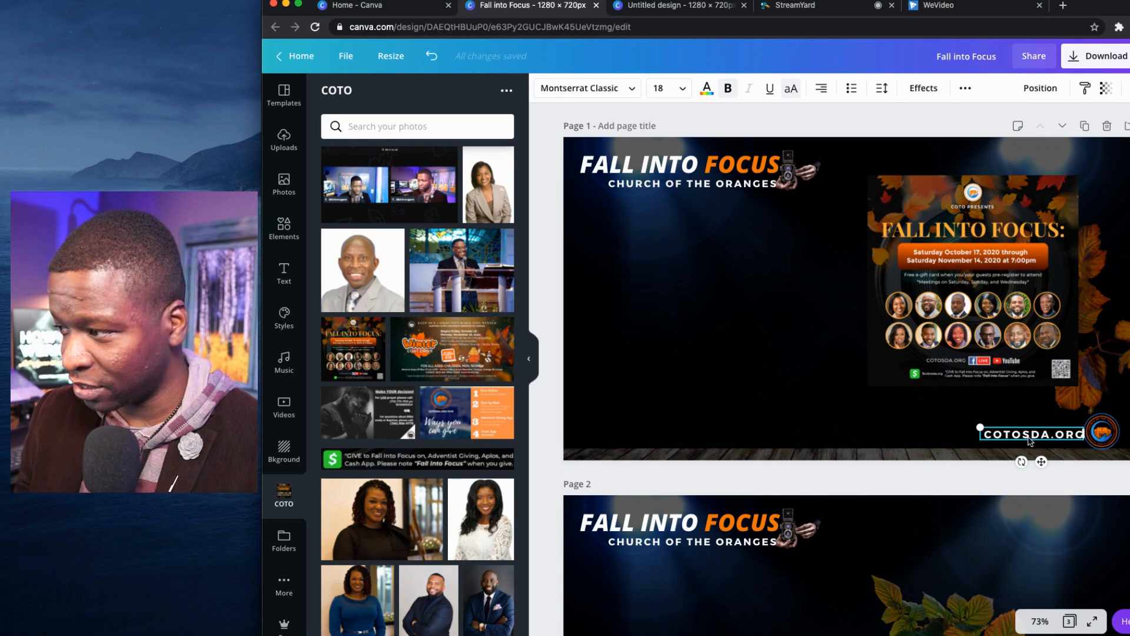
pyautogui.click(700, 370)
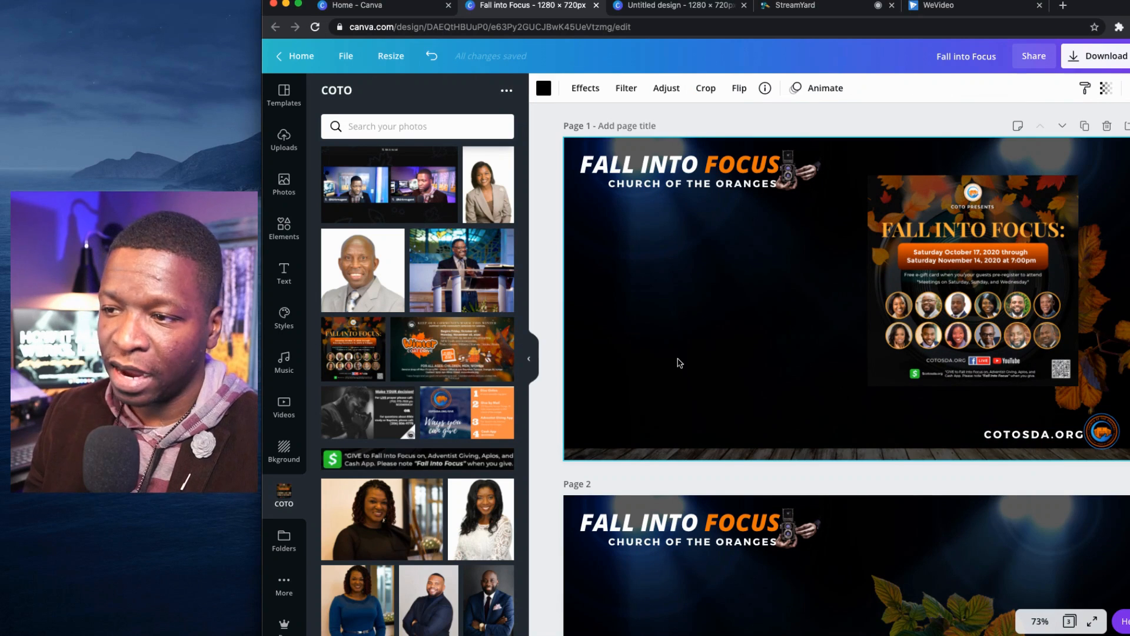
# Add a circular outlined frame to the left half of page 1 and colour its ring the document blue.
pyautogui.click(281, 234)
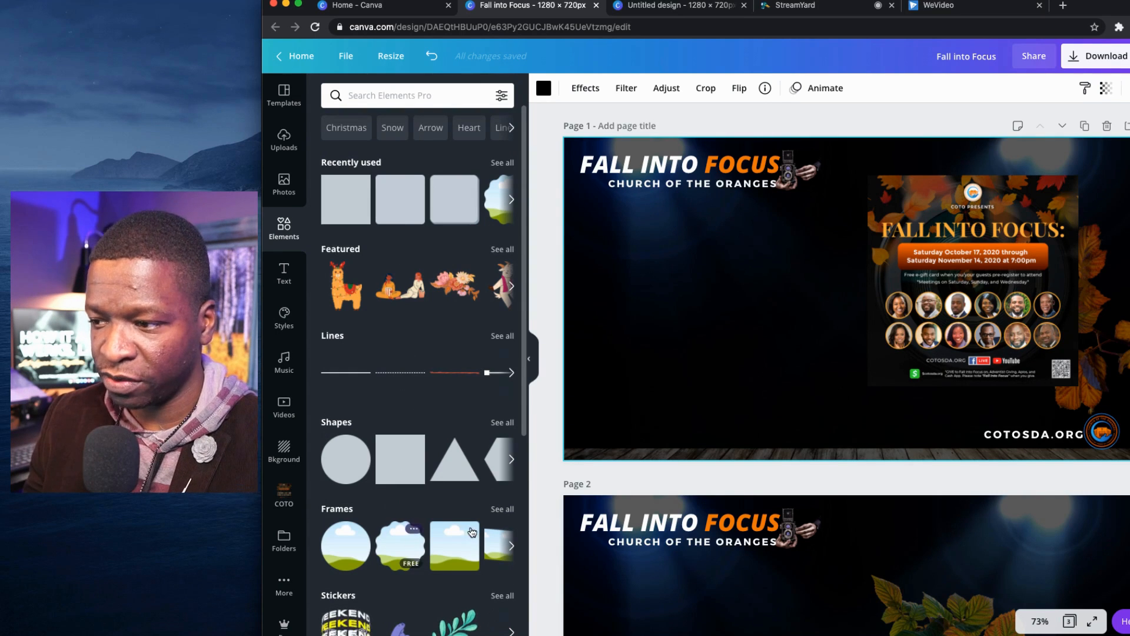
pyautogui.click(502, 509)
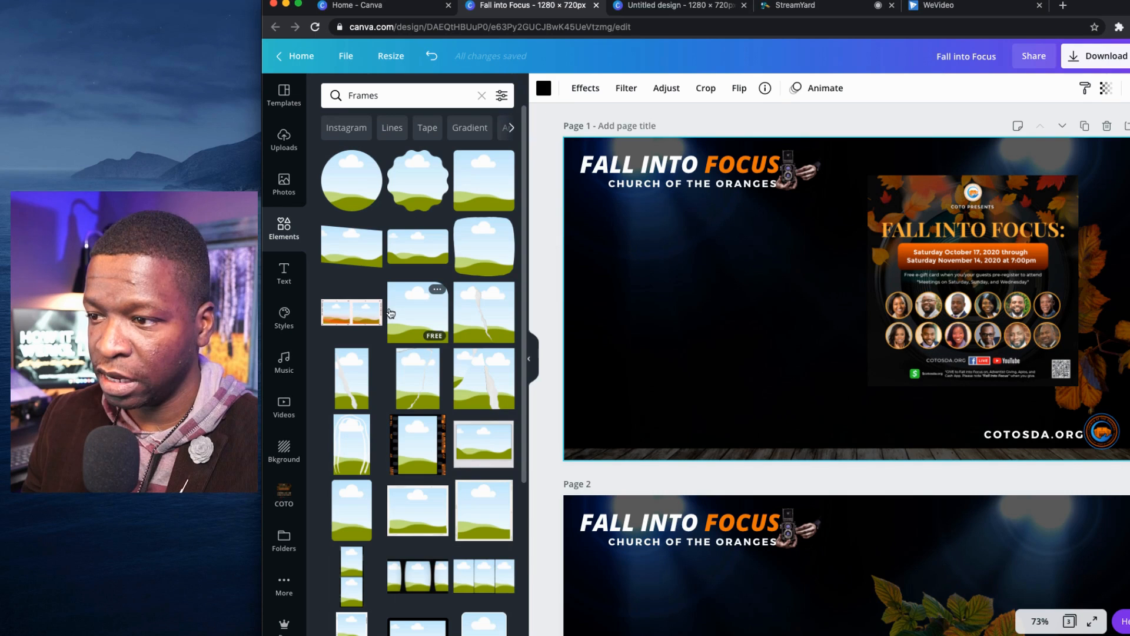
pyautogui.scroll(-5, 398, 304)
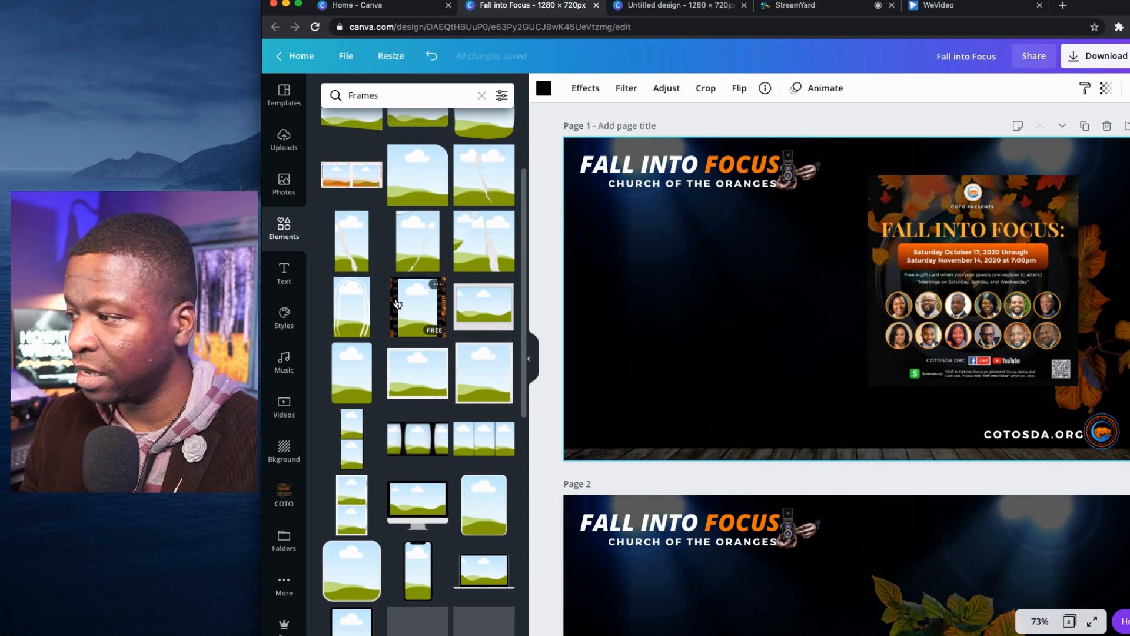
pyautogui.scroll(-2, 396, 304)
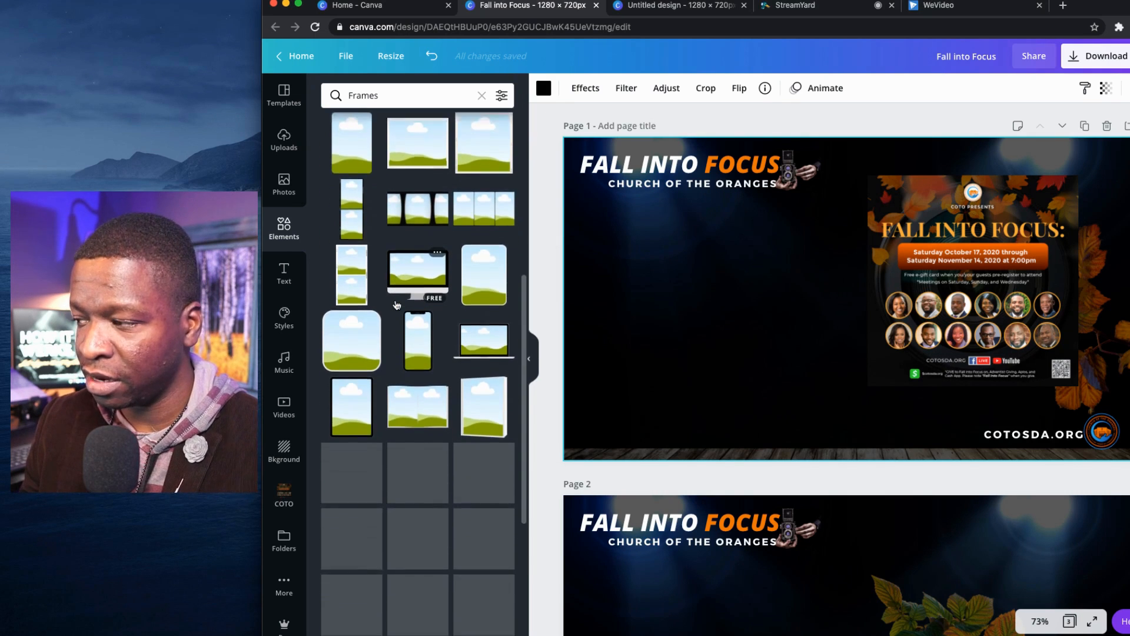
pyautogui.scroll(-5, 395, 304)
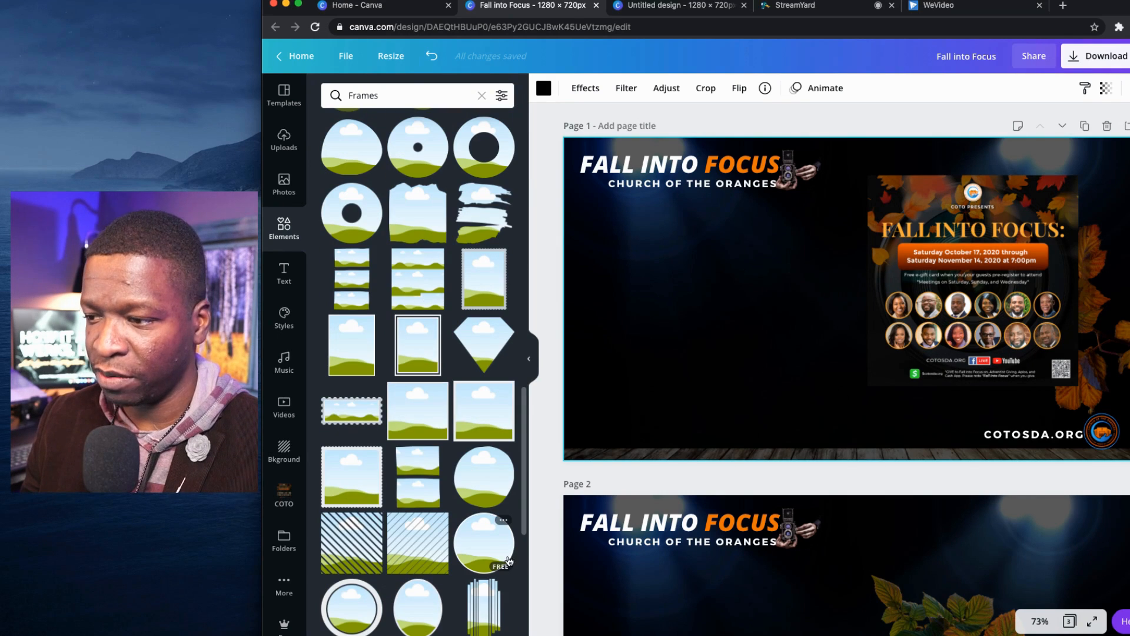
pyautogui.click(470, 533)
pyautogui.moveTo(834, 337); pyautogui.dragTo(685, 336)
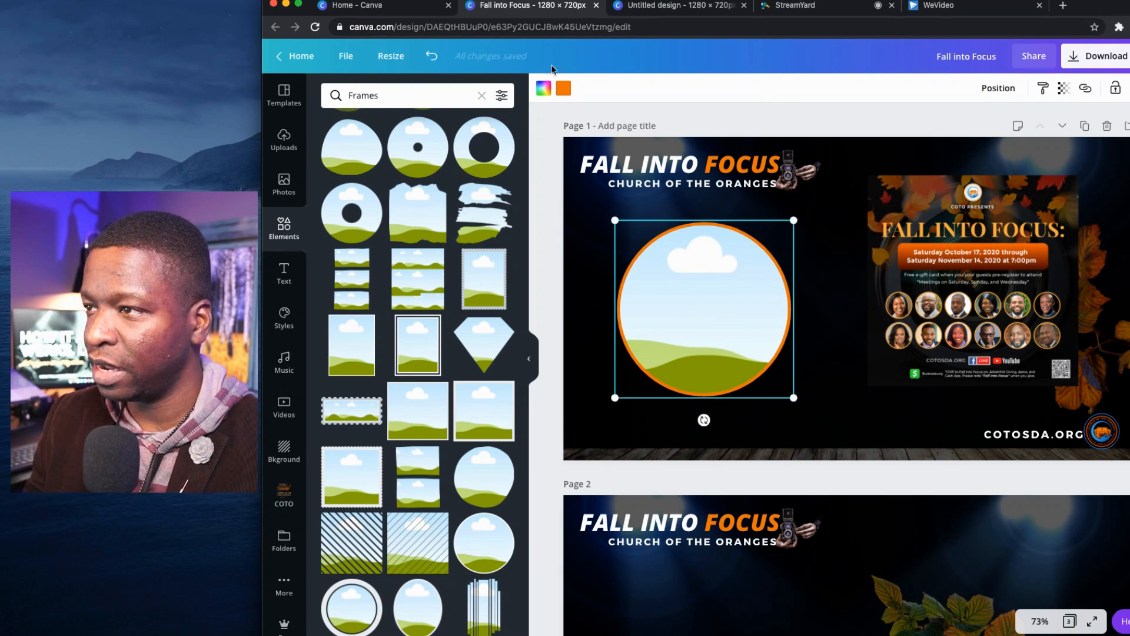
pyautogui.click(563, 88)
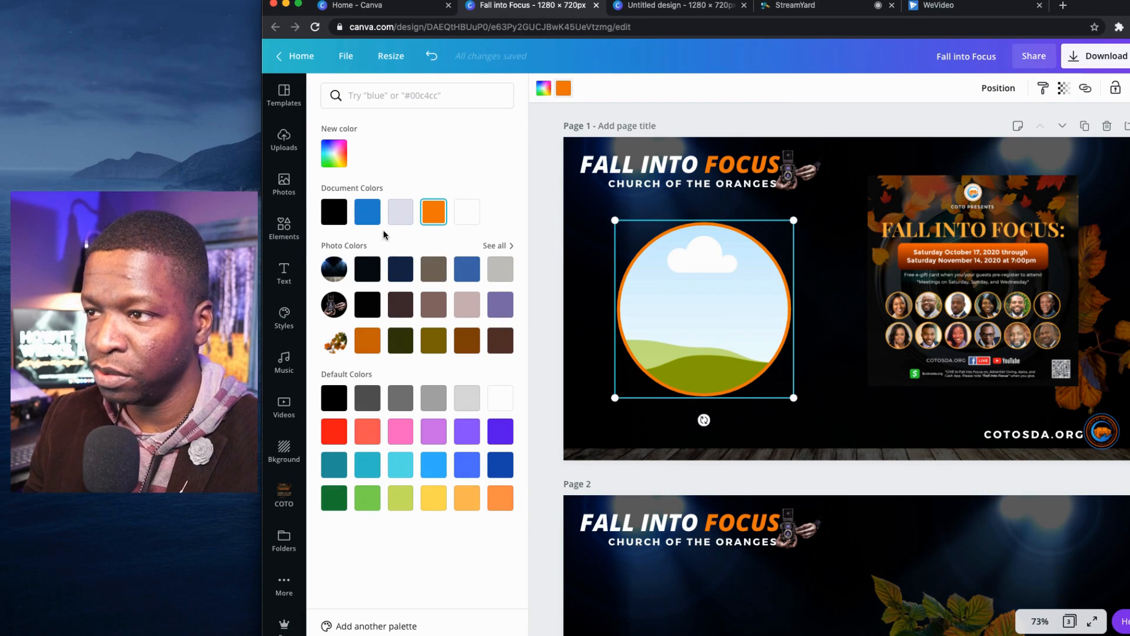
pyautogui.click(367, 212)
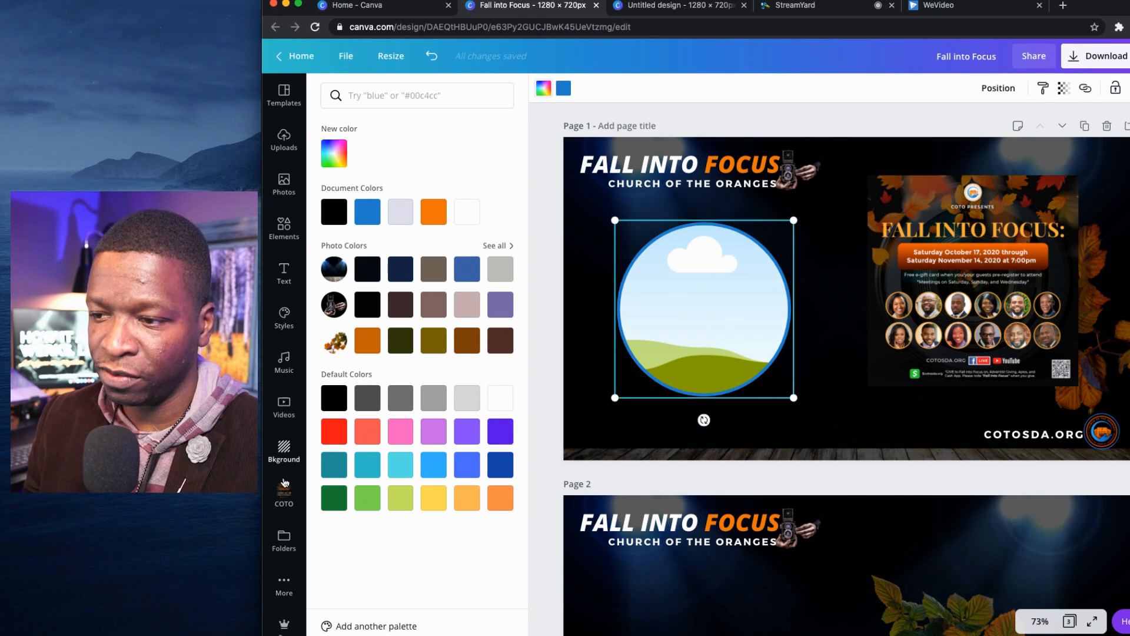
# Try the round church logo with the circular frame on page 1, then delete both.
pyautogui.click(285, 496)
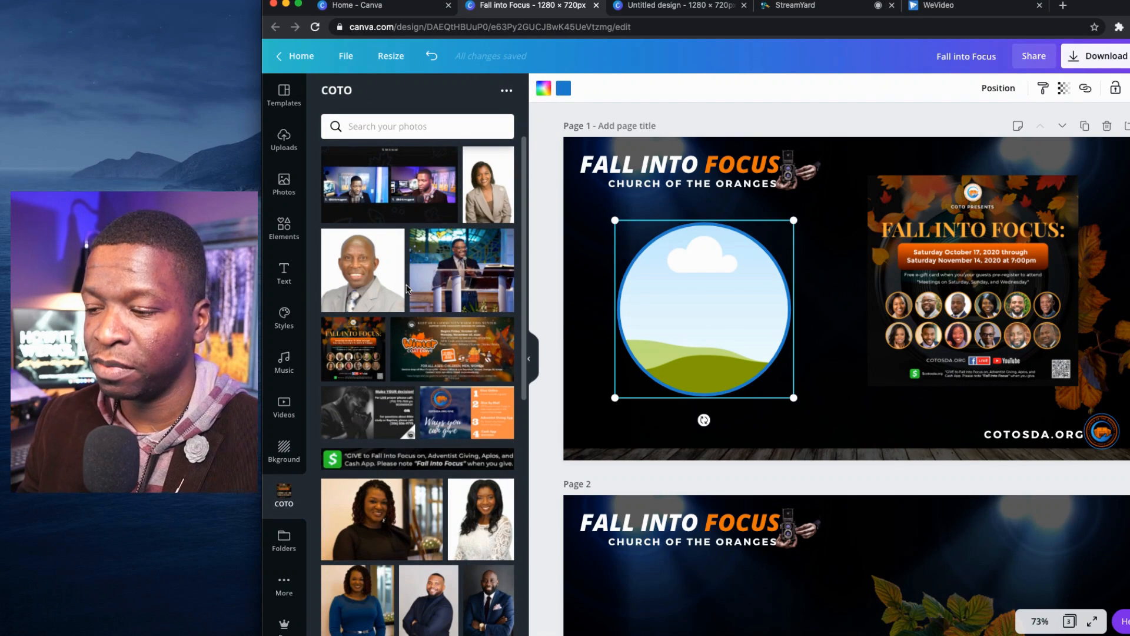
pyautogui.scroll(-15, 406, 288)
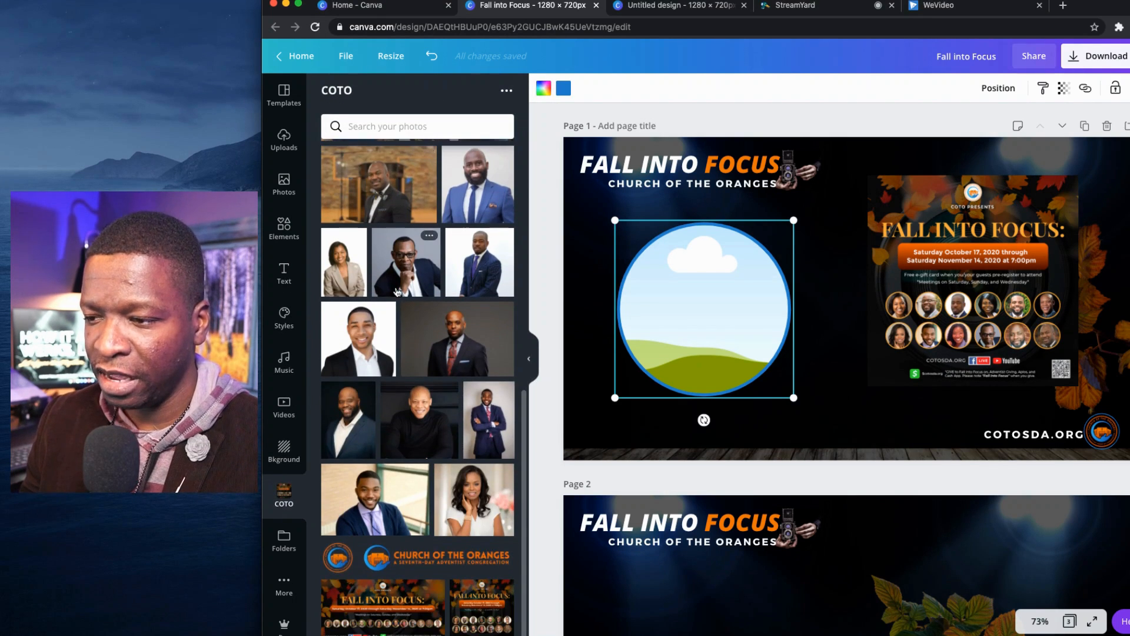
pyautogui.moveTo(338, 557); pyautogui.dragTo(662, 327)
pyautogui.moveTo(614, 220); pyautogui.dragTo(745, 386)
pyautogui.press('Delete')
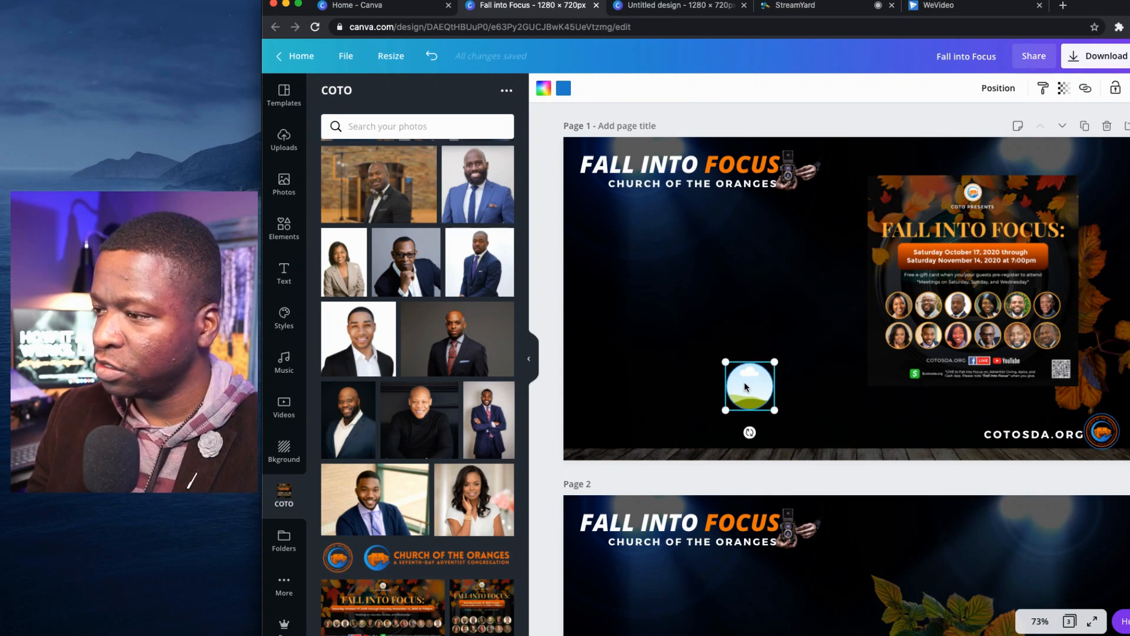
pyautogui.press('Delete')
# Group the COTOSDA.ORG address with the round logo on page 1.
pyautogui.scroll(-1, 983, 448)
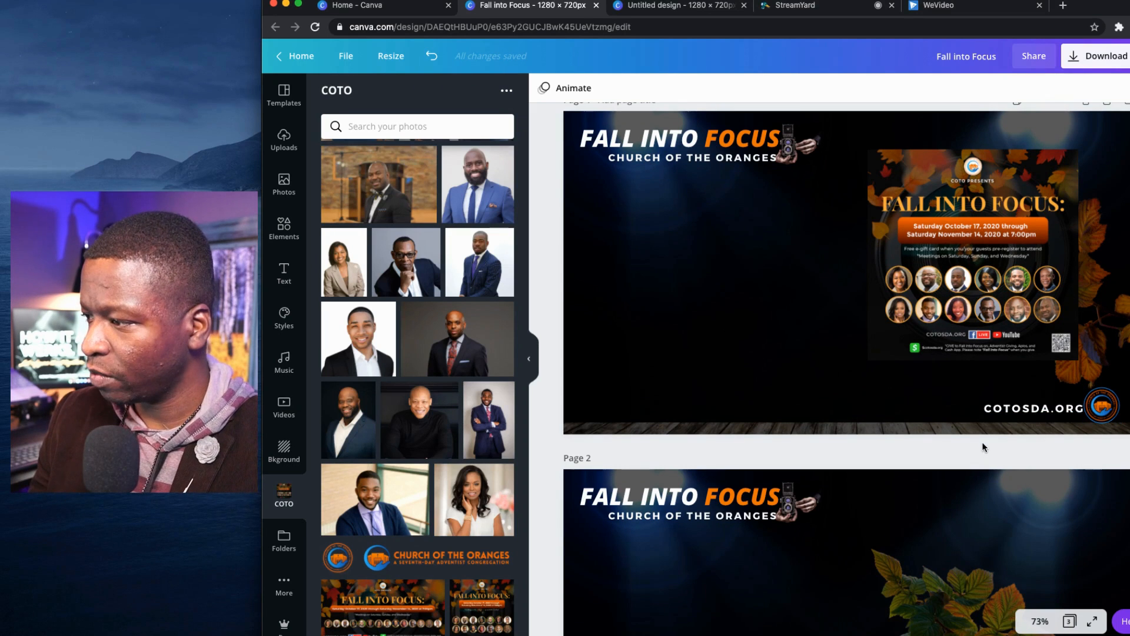
pyautogui.moveTo(1002, 422); pyautogui.dragTo(1118, 388)
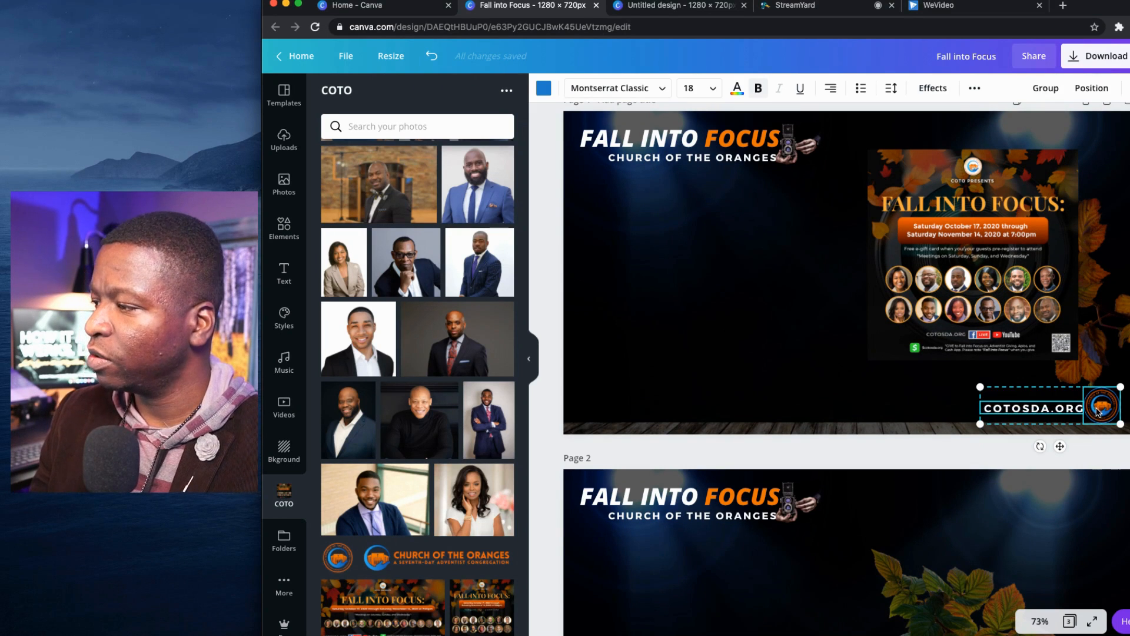
pyautogui.click(1045, 88)
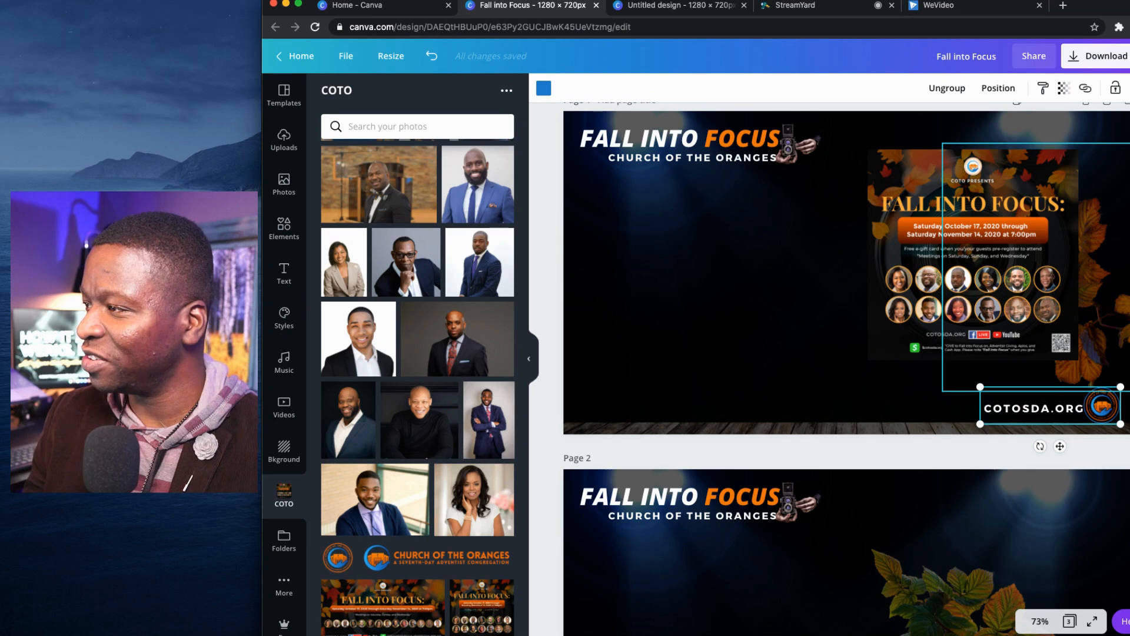
pyautogui.click(735, 254)
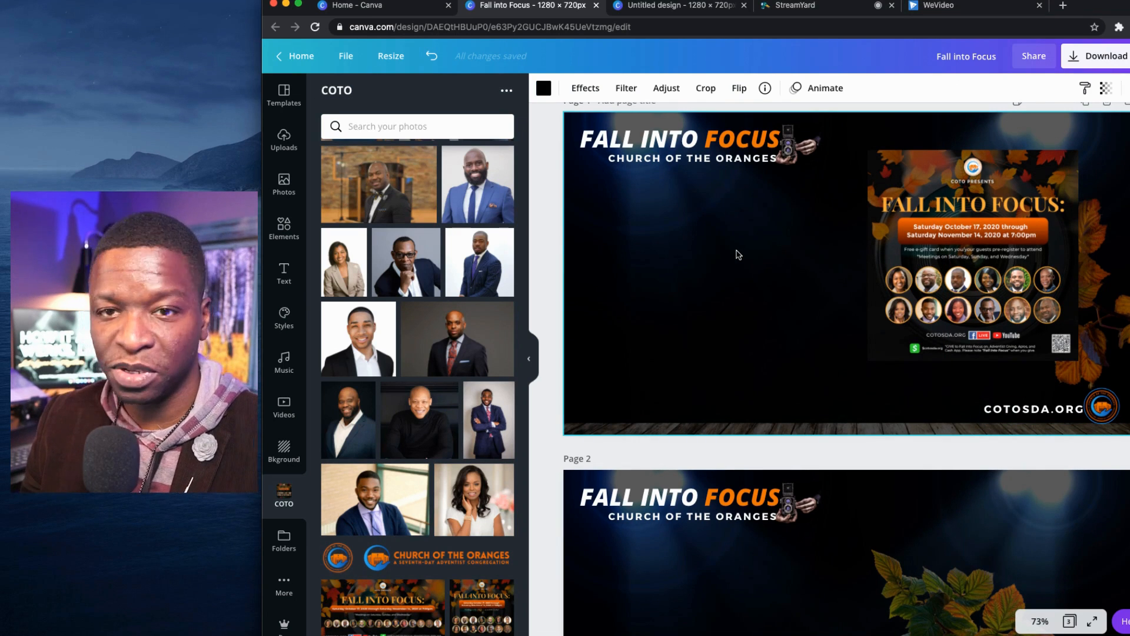
# Add the upright black-bordered tablet frame to the left half of page 1.
pyautogui.click(285, 227)
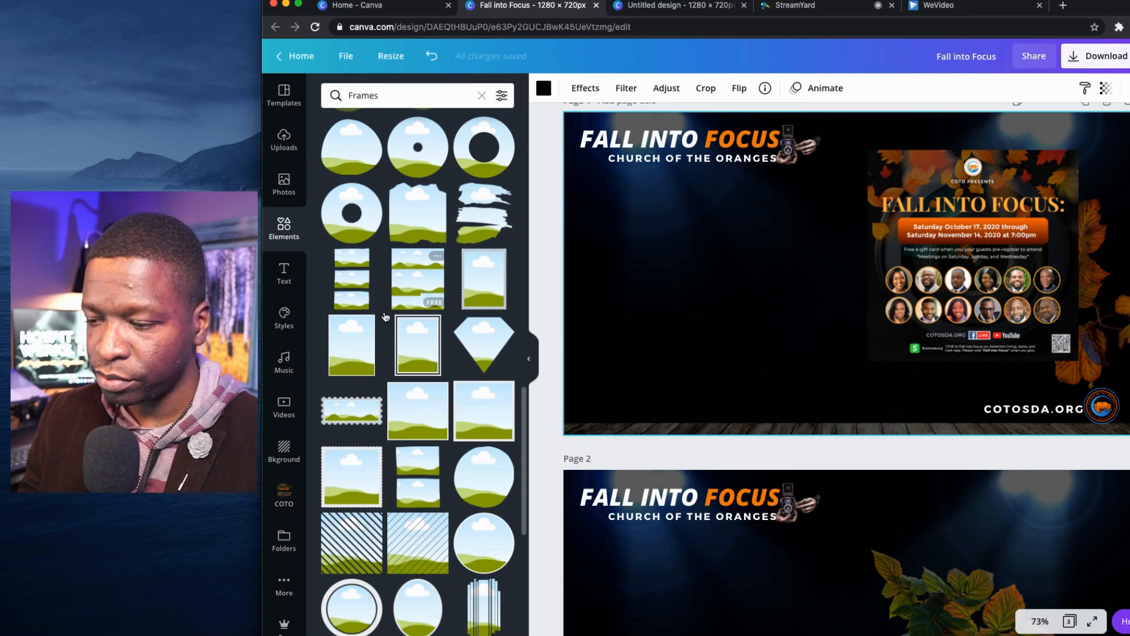
pyautogui.scroll(-3, 444, 318)
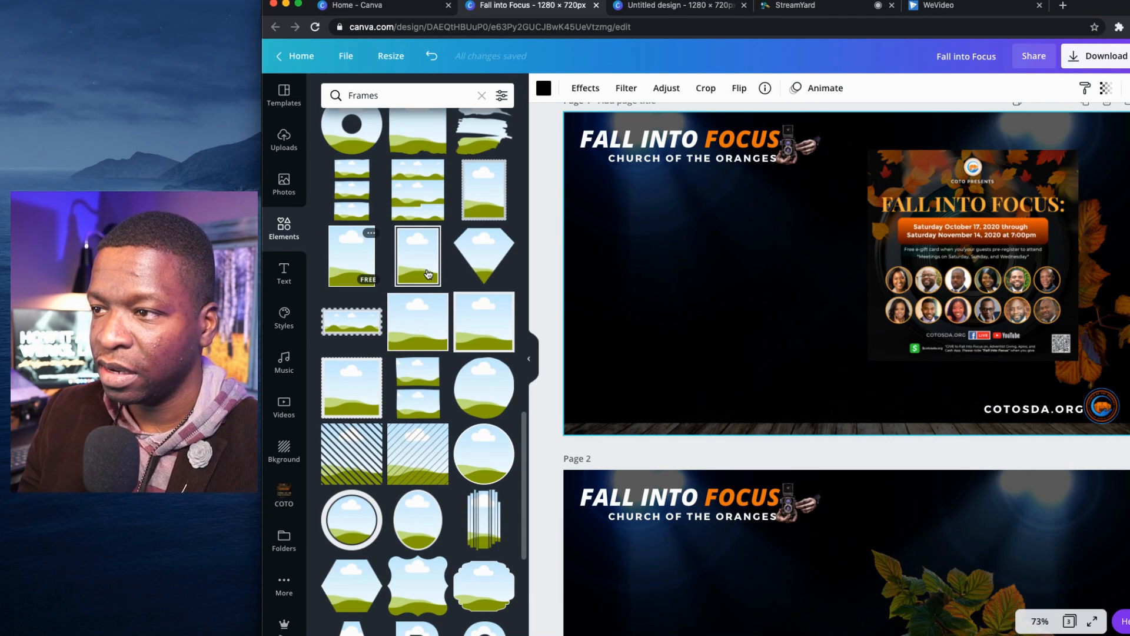
pyautogui.scroll(-10, 459, 286)
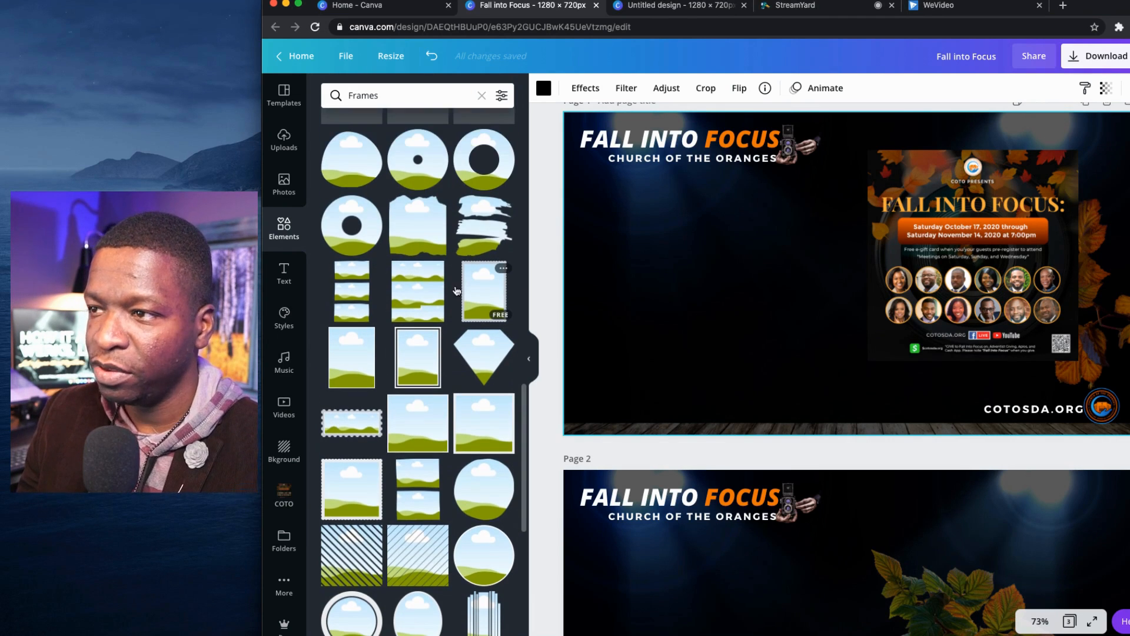
pyautogui.scroll(-8, 455, 286)
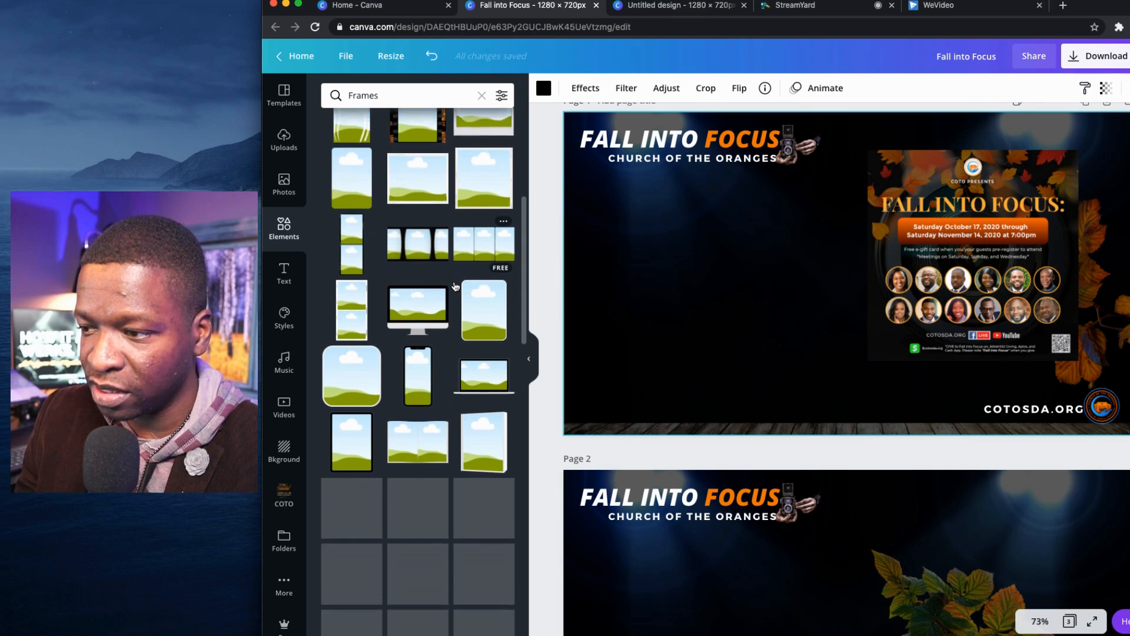
pyautogui.scroll(-2, 455, 286)
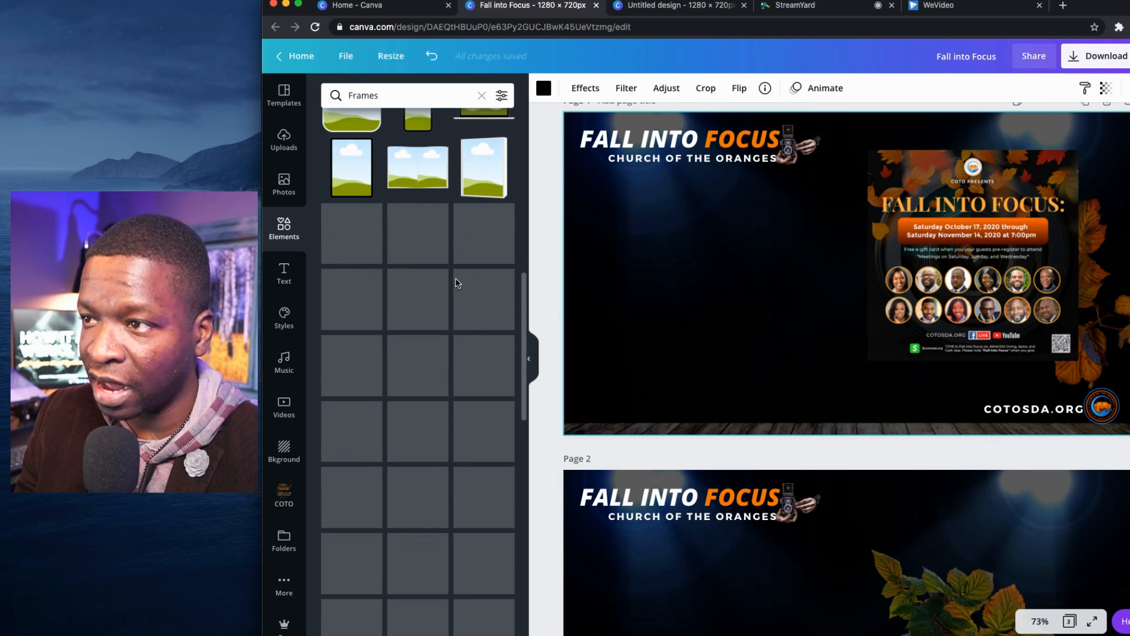
pyautogui.click(351, 175)
pyautogui.moveTo(827, 297); pyautogui.dragTo(681, 308)
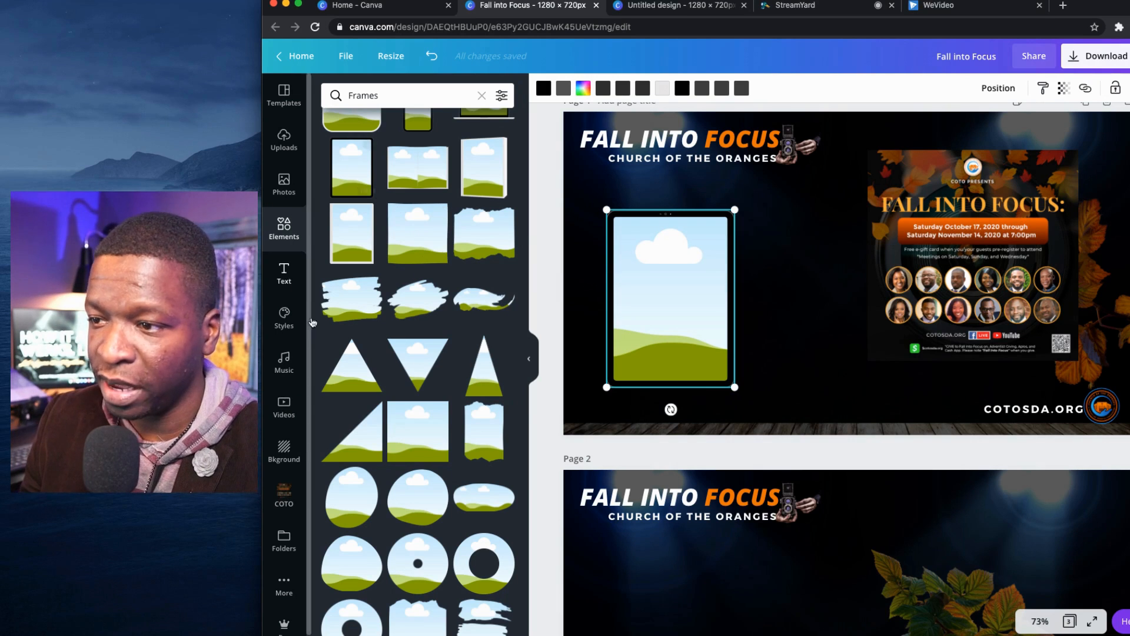
# Fill the tablet frame with the portrait of the man in glasses resting his chin on his hand, and adjust its crop.
pyautogui.click(284, 493)
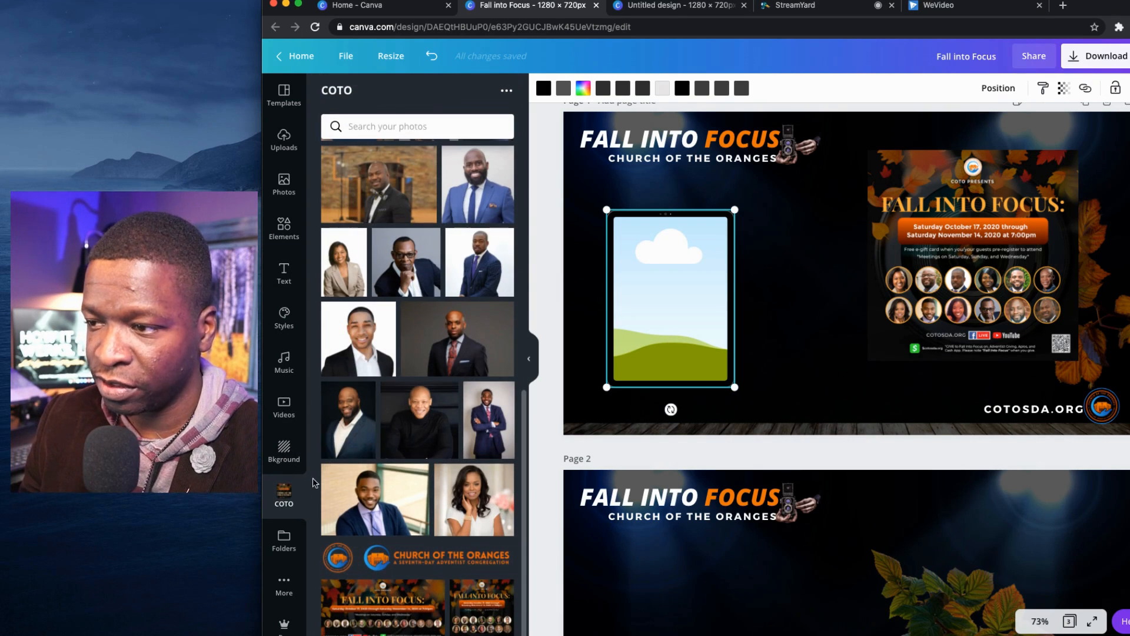
pyautogui.moveTo(400, 269); pyautogui.dragTo(637, 269)
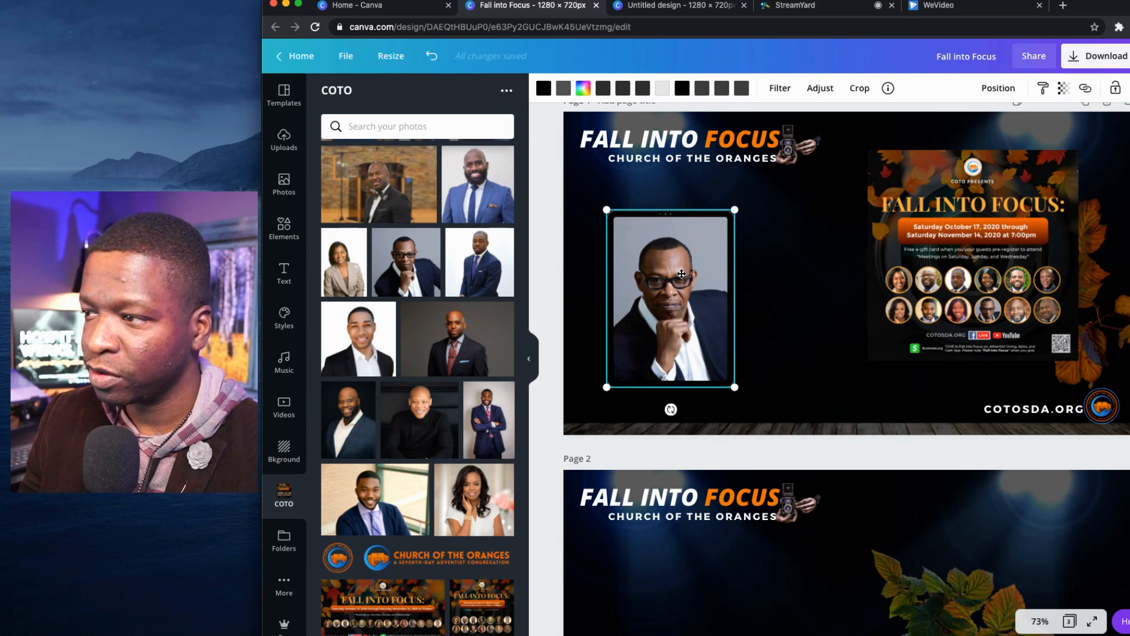
pyautogui.doubleClick(681, 276)
pyautogui.moveTo(755, 216); pyautogui.dragTo(785, 185)
pyautogui.moveTo(676, 295); pyautogui.dragTo(660, 313)
pyautogui.press('Return')
pyautogui.click(768, 294)
# Shrink the framed portrait to a small thumbnail and place it in the lower-left corner of page 1.
pyautogui.click(715, 219)
pyautogui.moveTo(734, 210); pyautogui.dragTo(592, 397)
pyautogui.click(669, 353)
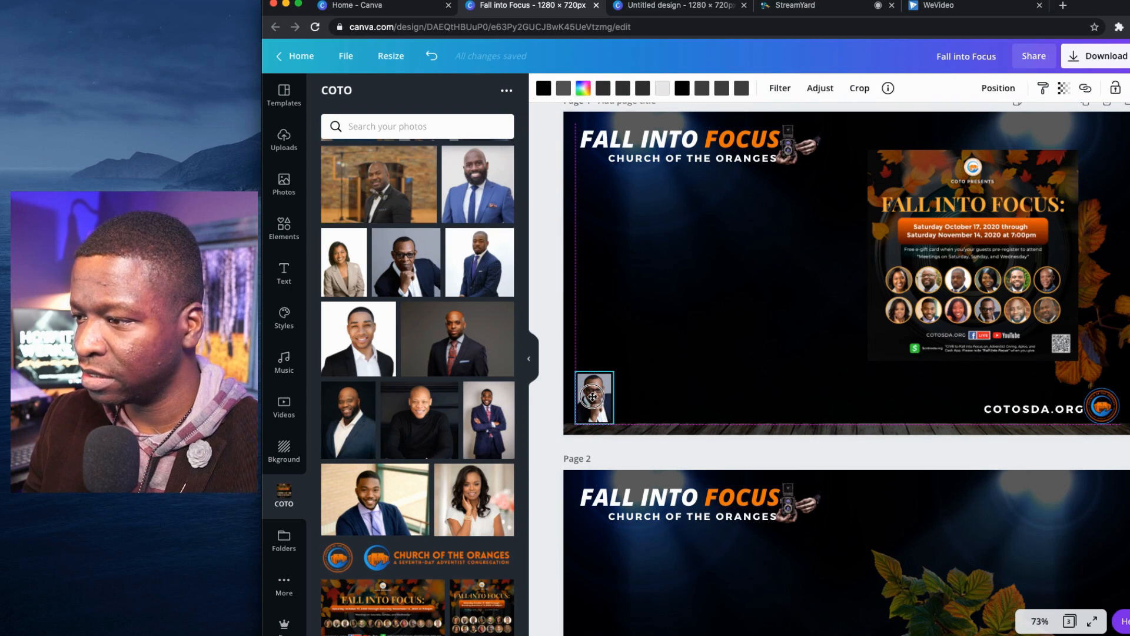
pyautogui.click(678, 369)
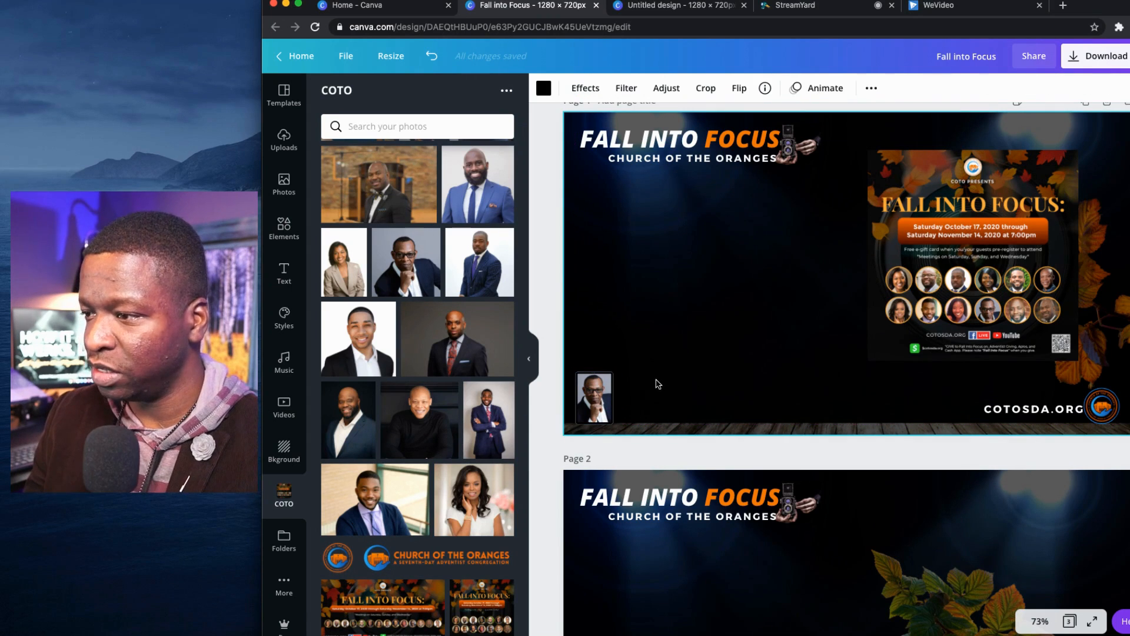
# Change the portrait frame's black border to the document's orange.
pyautogui.click(594, 396)
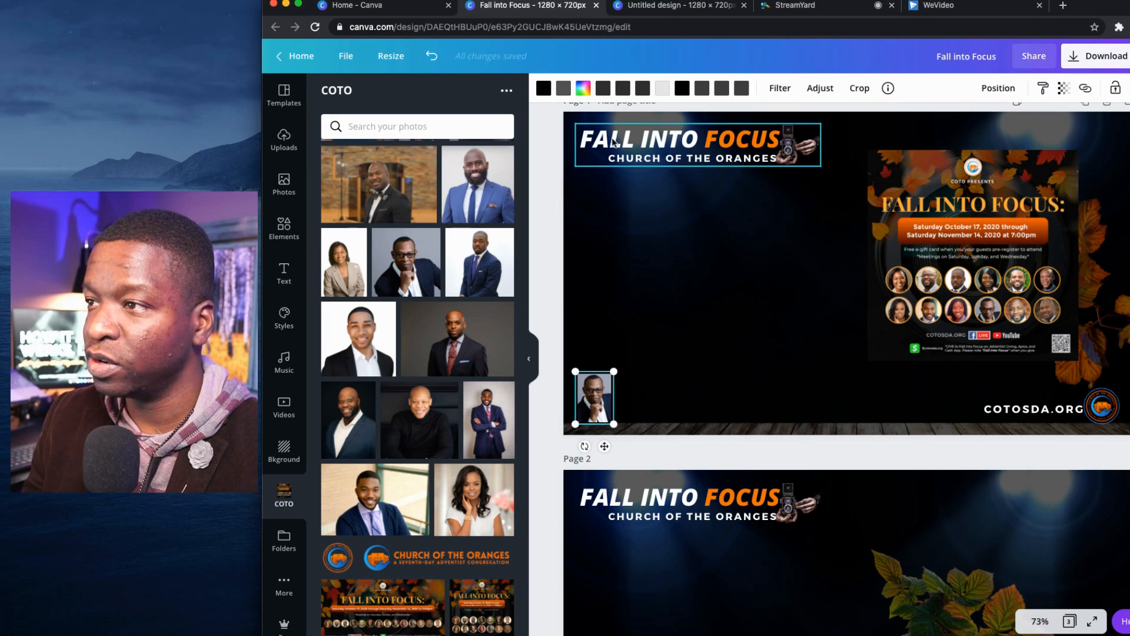
pyautogui.click(546, 95)
pyautogui.click(413, 253)
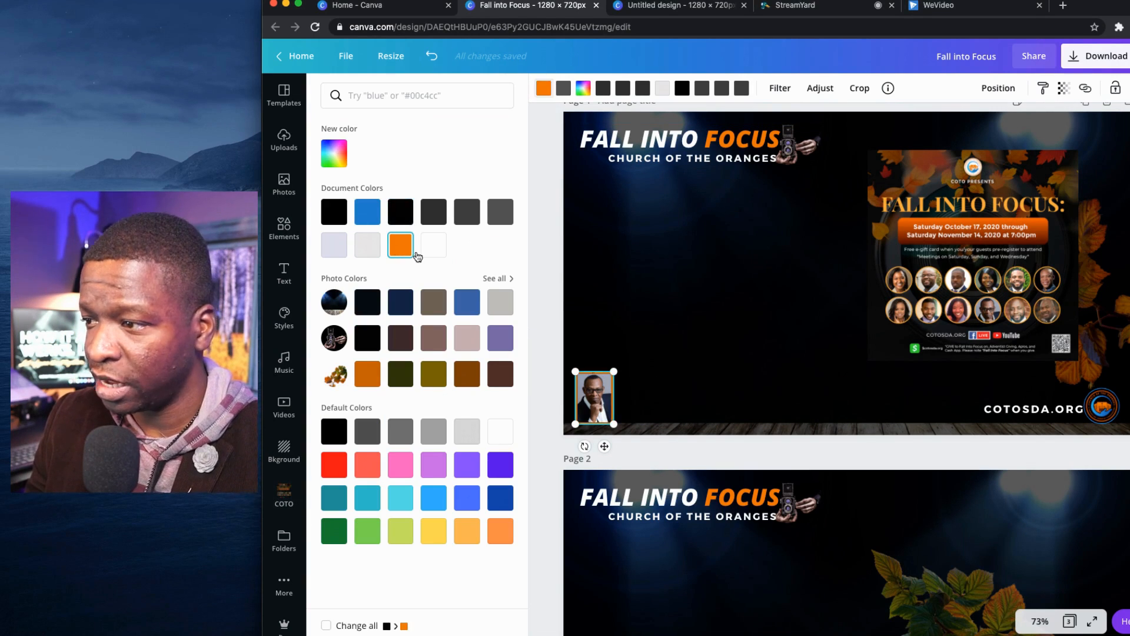
# Add the speaker's name as small bold 8.1 Exo text directly beneath the orange-framed portrait on page 1.
pyautogui.click(678, 297)
pyautogui.click(700, 331)
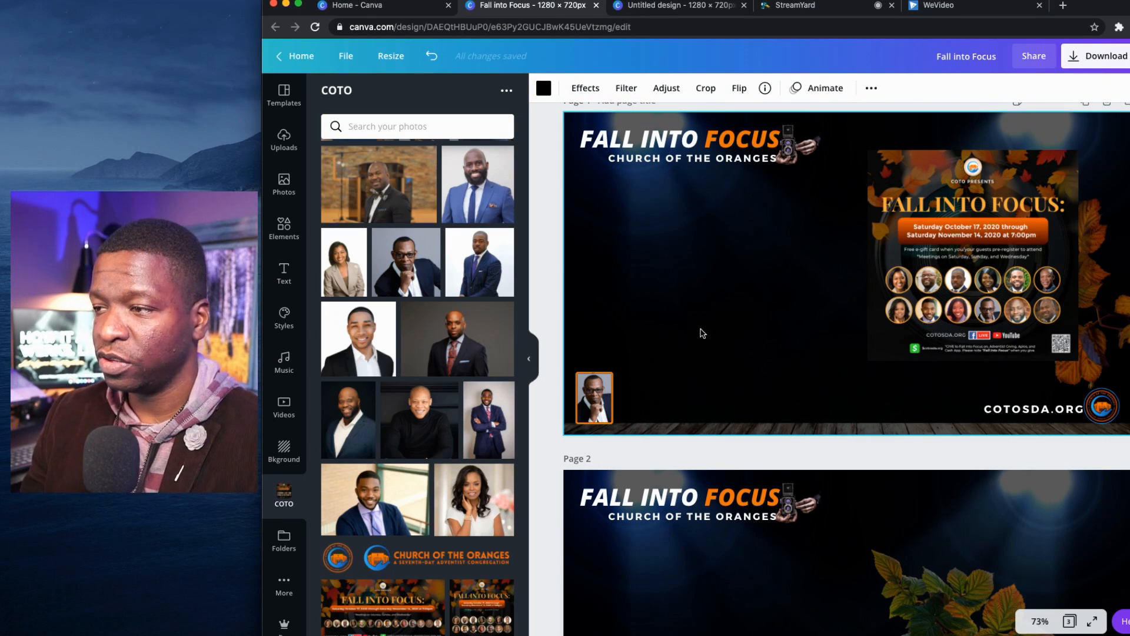
pyautogui.click(594, 390)
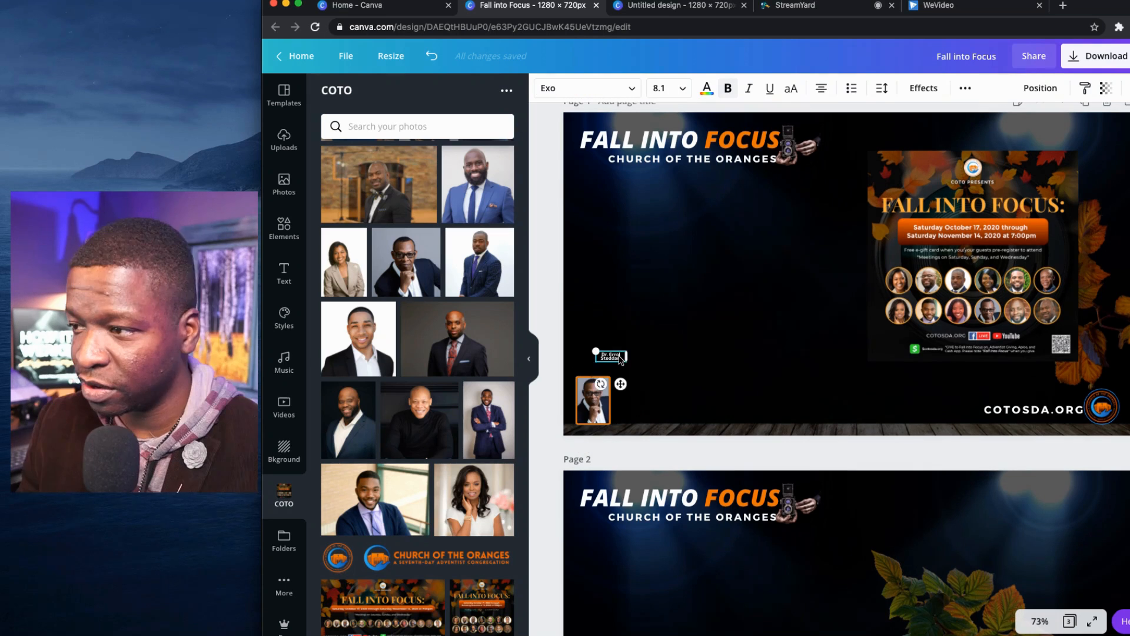
pyautogui.moveTo(613, 358); pyautogui.dragTo(593, 429)
pyautogui.click(608, 333)
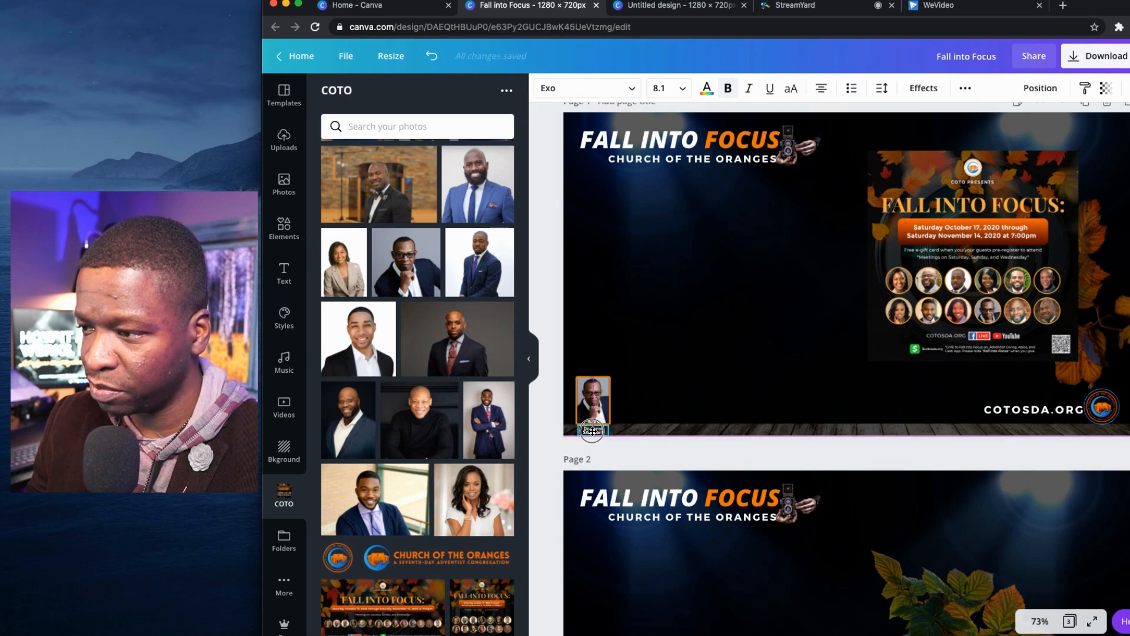
pyautogui.click(617, 340)
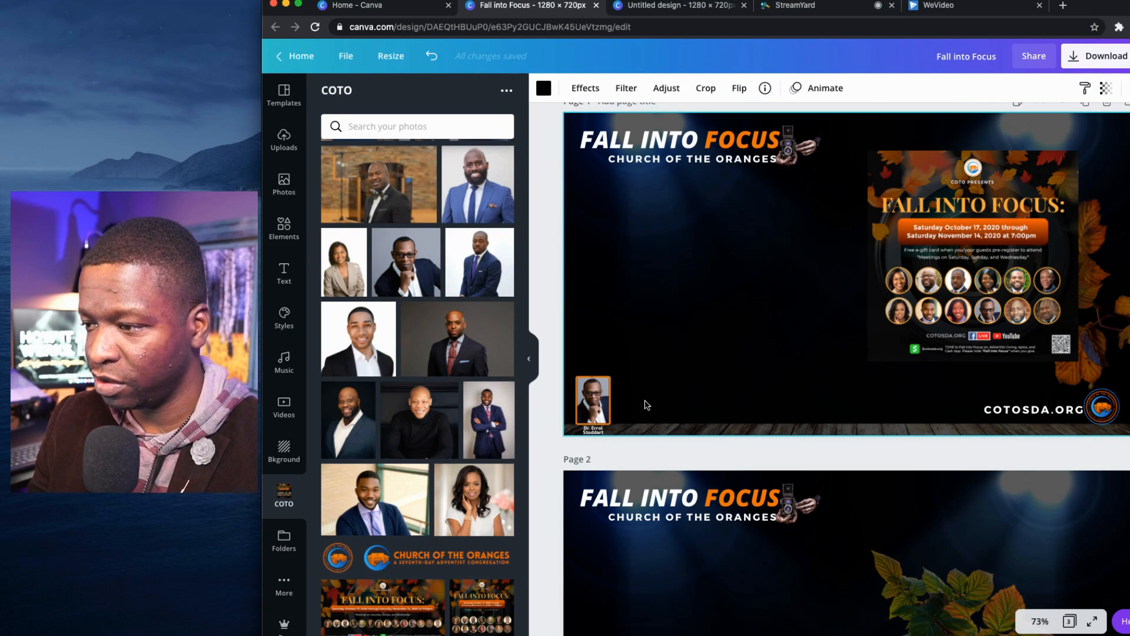
# Duplicate the portrait and name label to build a row of six speakers, ending with YouTube and Facebook icons and red "Week 4" text.
pyautogui.click(599, 442)
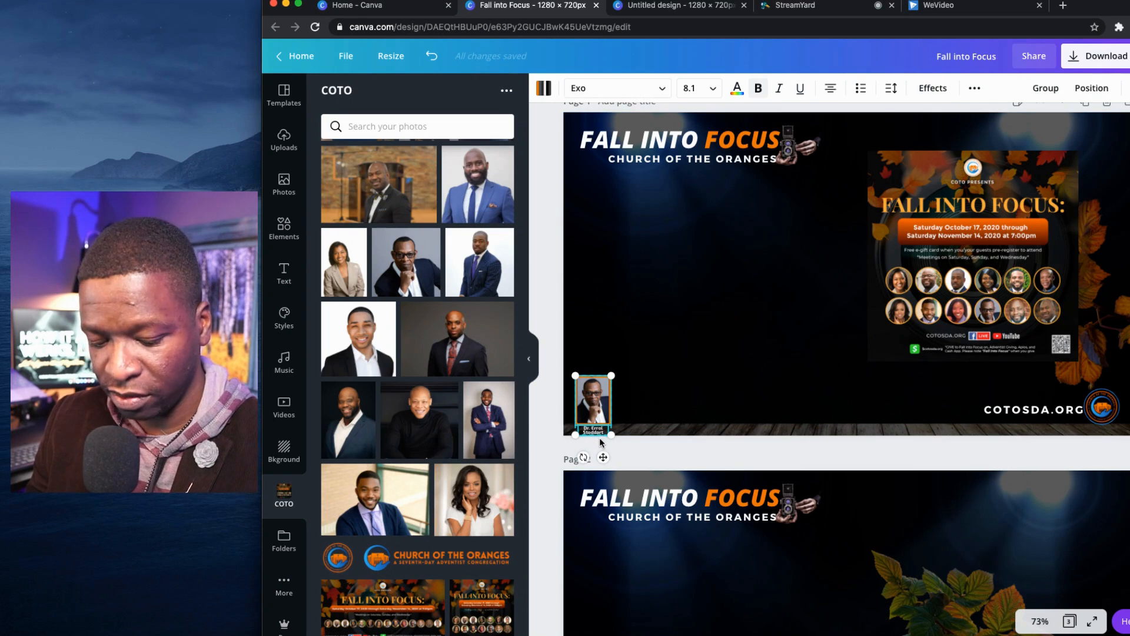
pyautogui.press('super+d')
pyautogui.press('super+d')
pyautogui.moveTo(614, 419); pyautogui.dragTo(683, 399)
pyautogui.moveTo(615, 407); pyautogui.dragTo(633, 424)
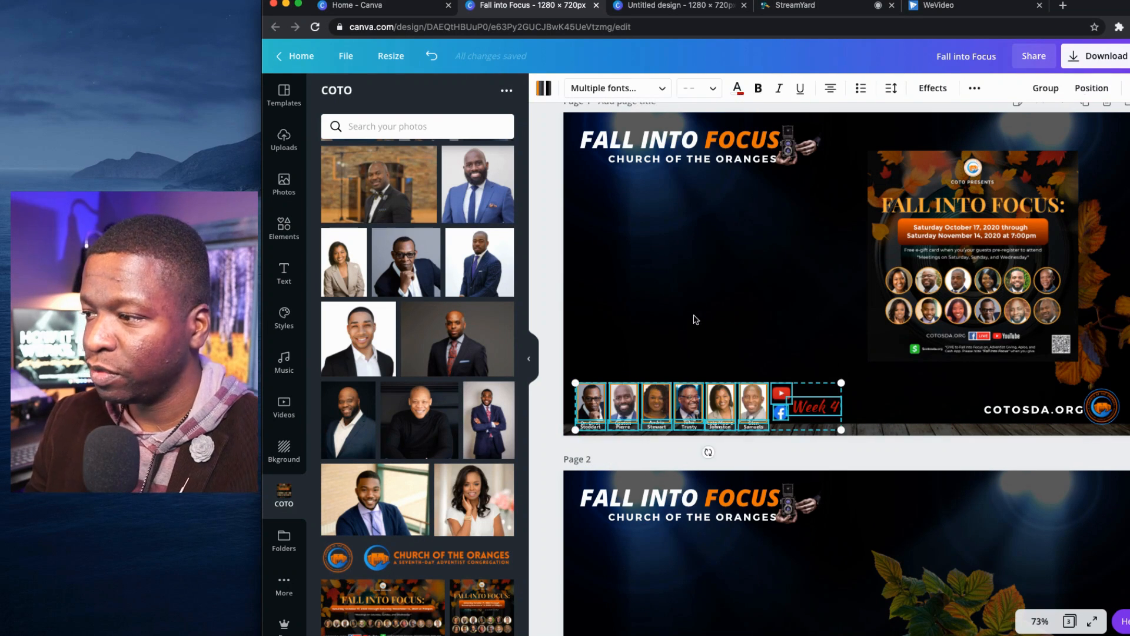
pyautogui.click(697, 321)
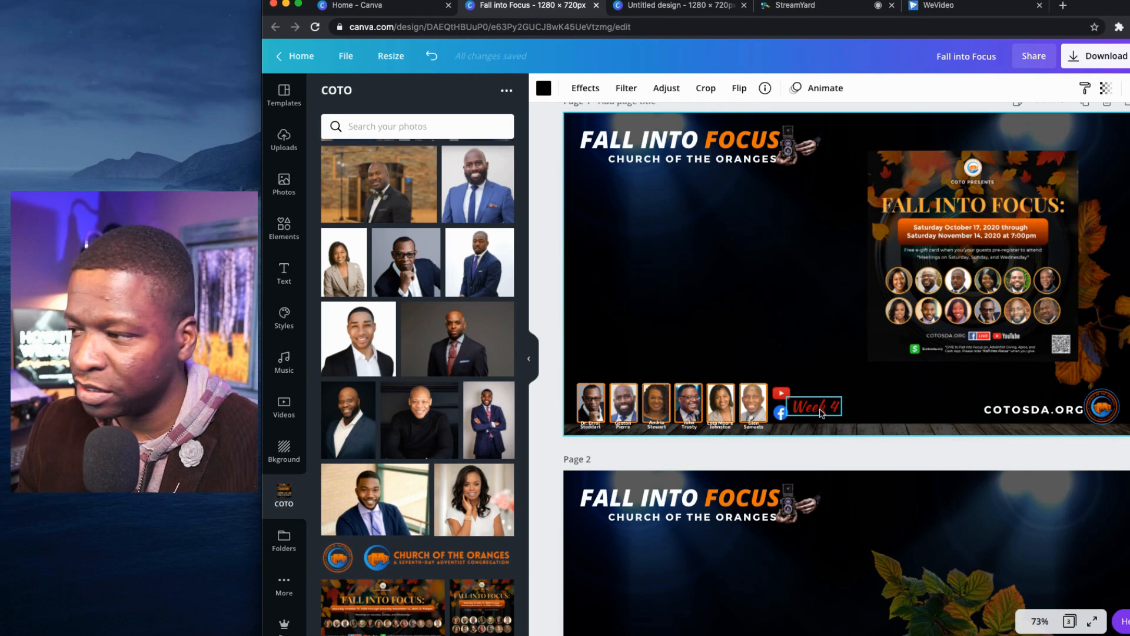
pyautogui.click(766, 409)
pyautogui.click(796, 441)
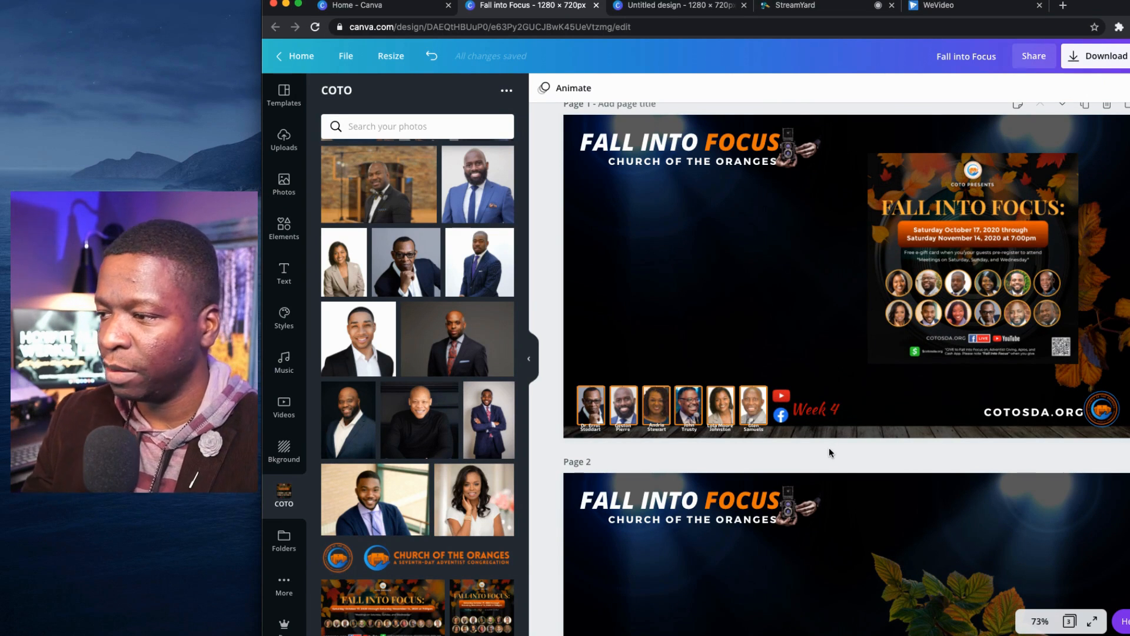
# Delete the flyer from page 1 and remove the existing page 2 with the larger leaves.
pyautogui.click(924, 284)
pyautogui.press('Delete')
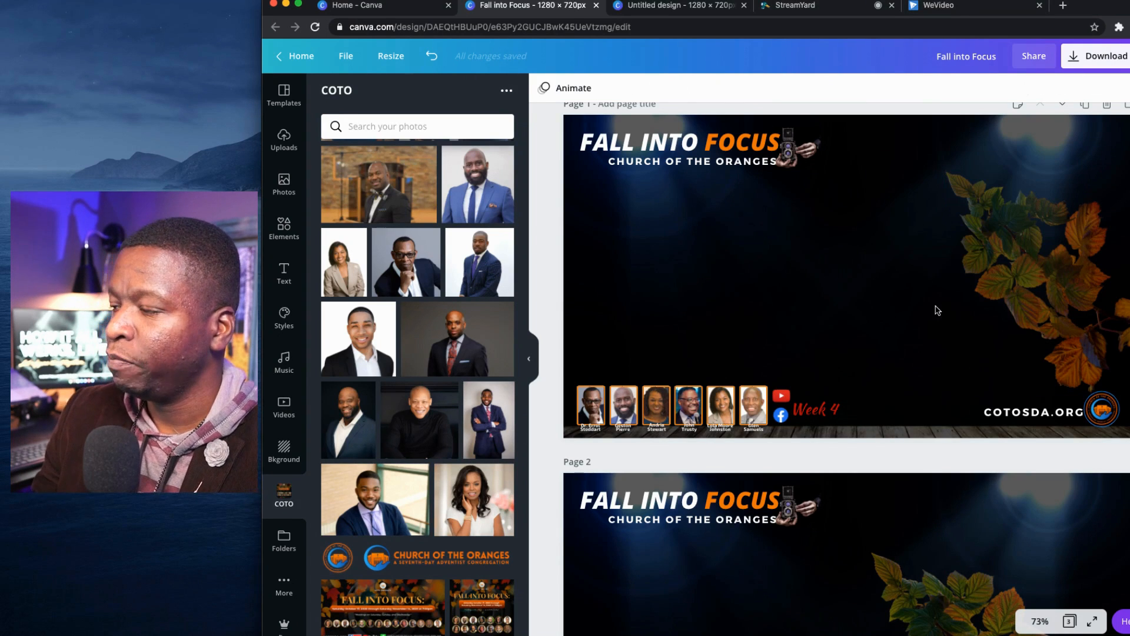
pyautogui.scroll(-5, 931, 301)
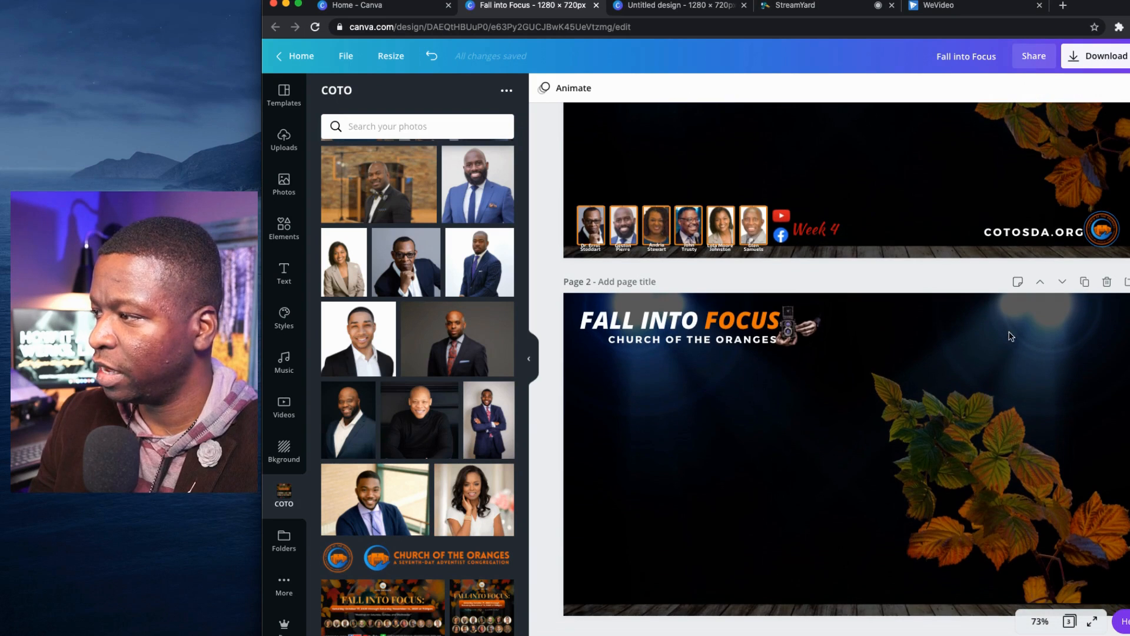
pyautogui.click(1106, 283)
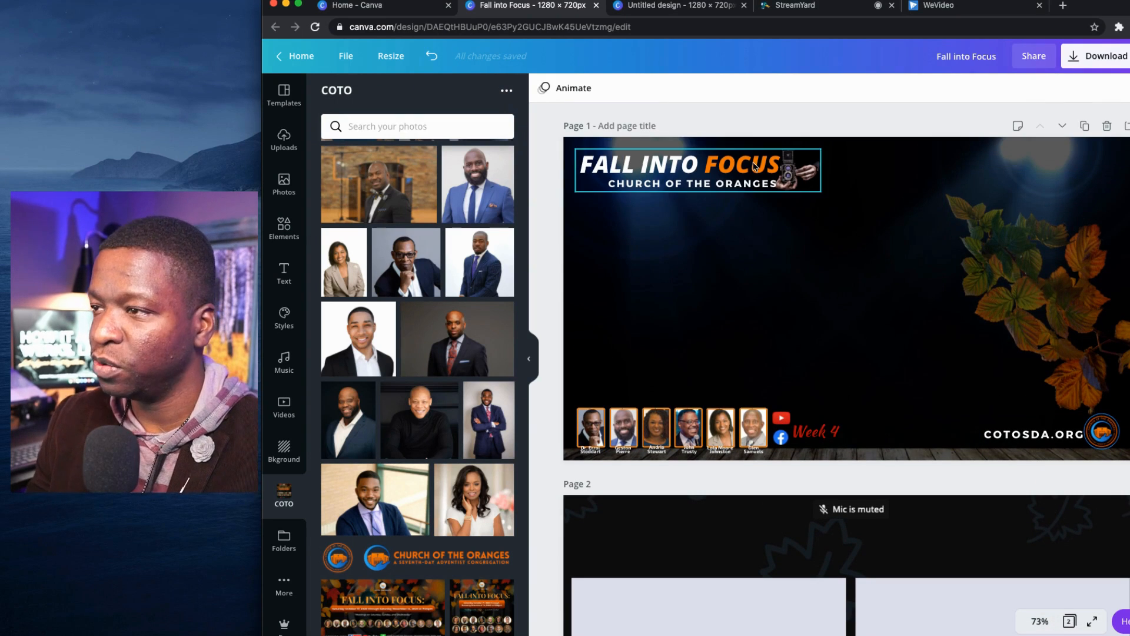
# Title page 1 "Background" and duplicate it as a second page titled "Background w Frames".
pyautogui.click(632, 127)
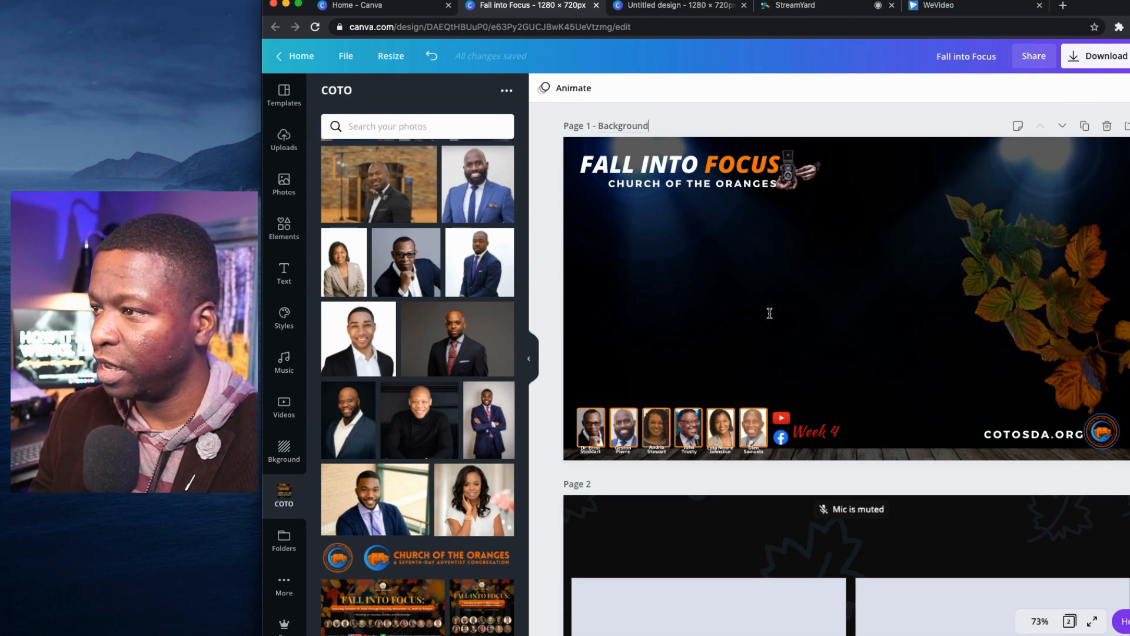
pyautogui.click(878, 289)
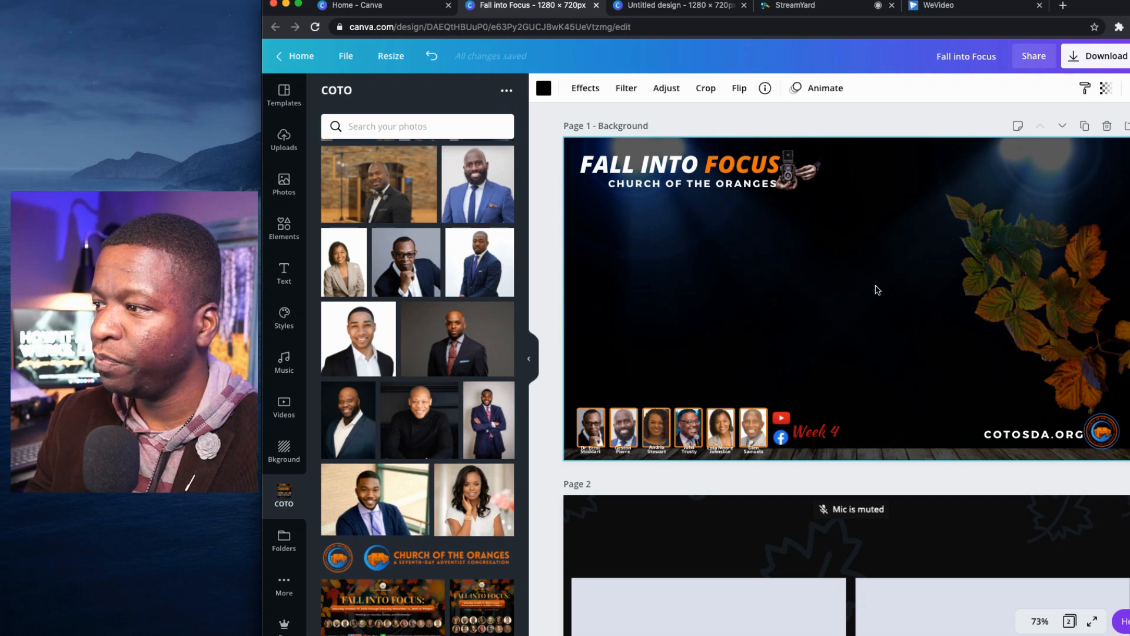
pyautogui.click(1086, 125)
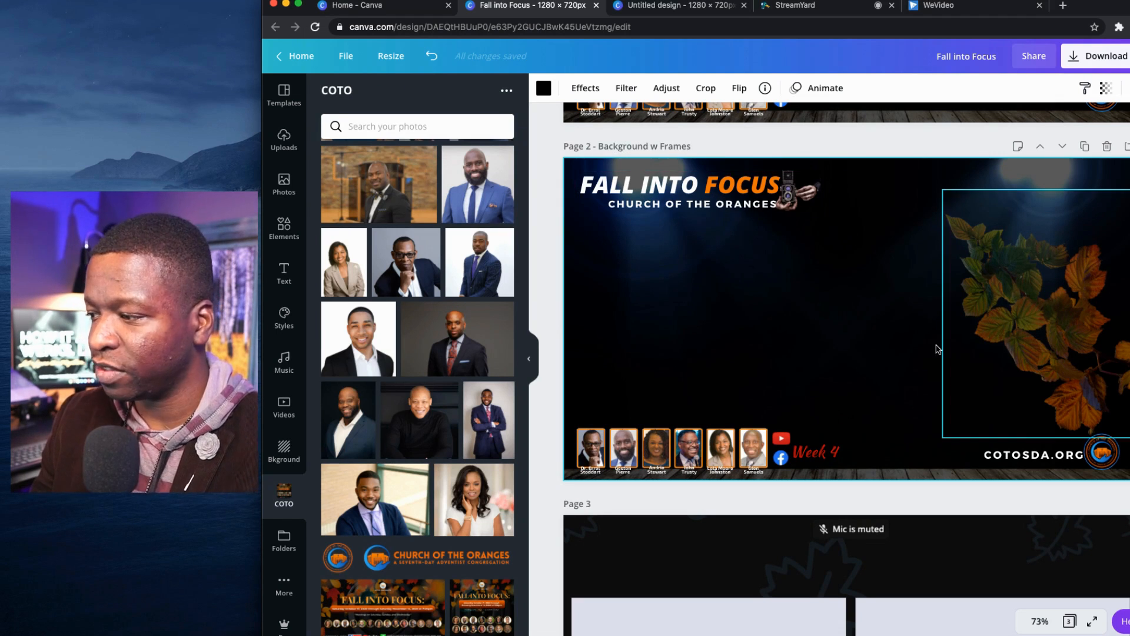
# Place two side-by-side light grey rectangles on page 2, matching the two camera areas of the StreamYard layout on page 3.
pyautogui.scroll(-5, 824, 323)
pyautogui.scroll(5, 886, 465)
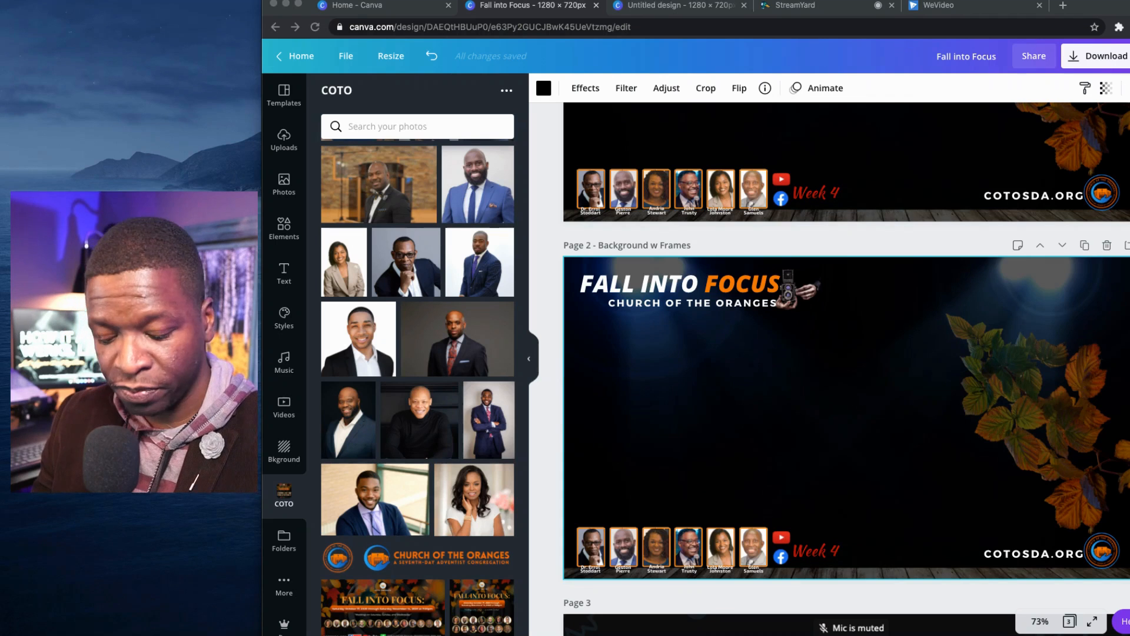
pyautogui.scroll(-5, 845, 344)
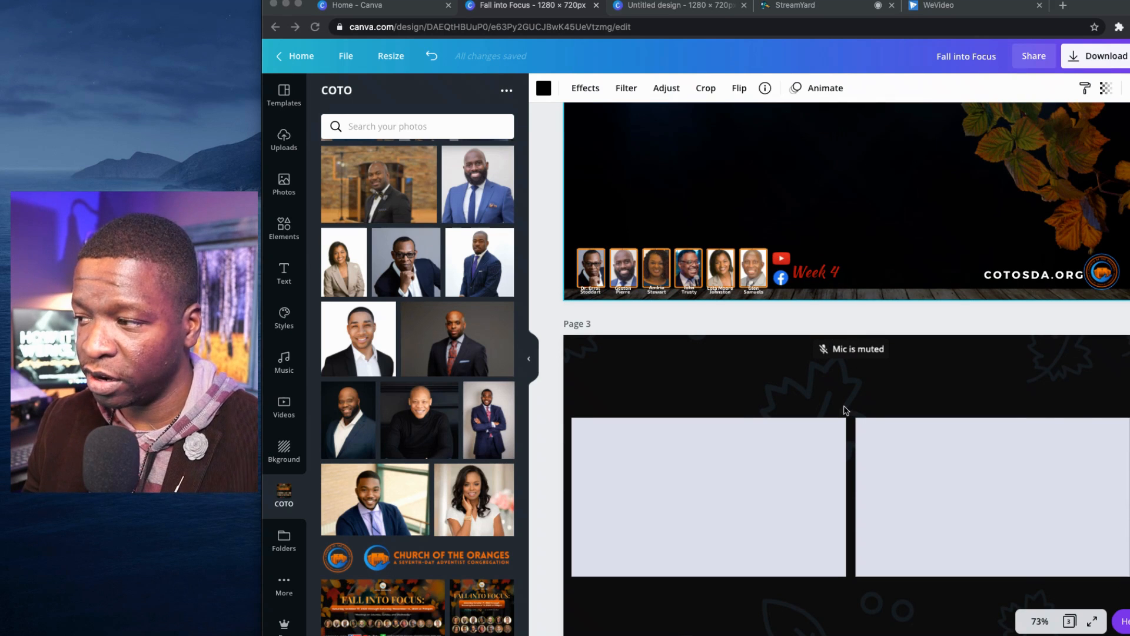
pyautogui.scroll(-1, 848, 410)
pyautogui.scroll(4, 847, 406)
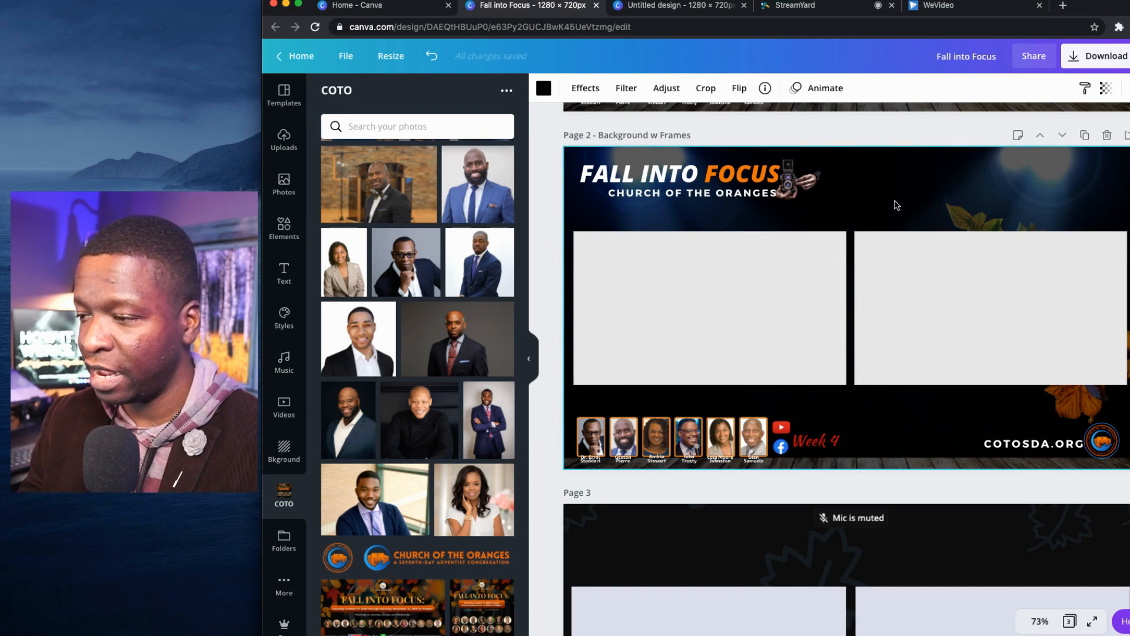
# Delete page 3 containing the StreamYard layout reference.
pyautogui.scroll(-1, 895, 205)
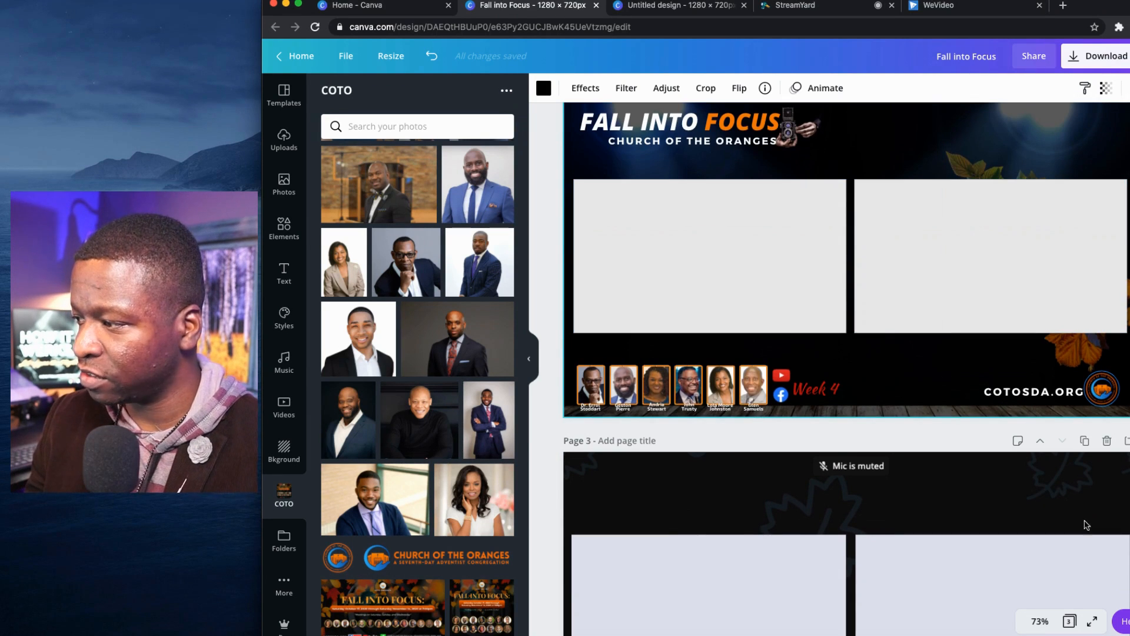
pyautogui.click(1101, 440)
pyautogui.scroll(5, 1024, 408)
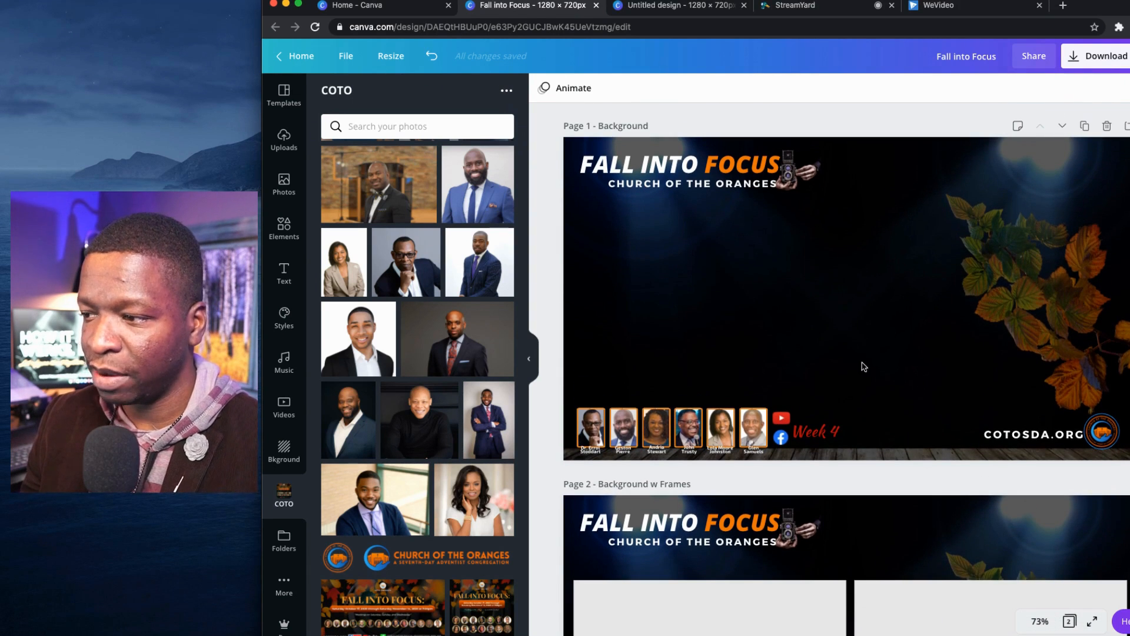
# Duplicate the "Background w Frames" page and delete the two grey rectangles from the new page 3.
pyautogui.scroll(-3, 942, 482)
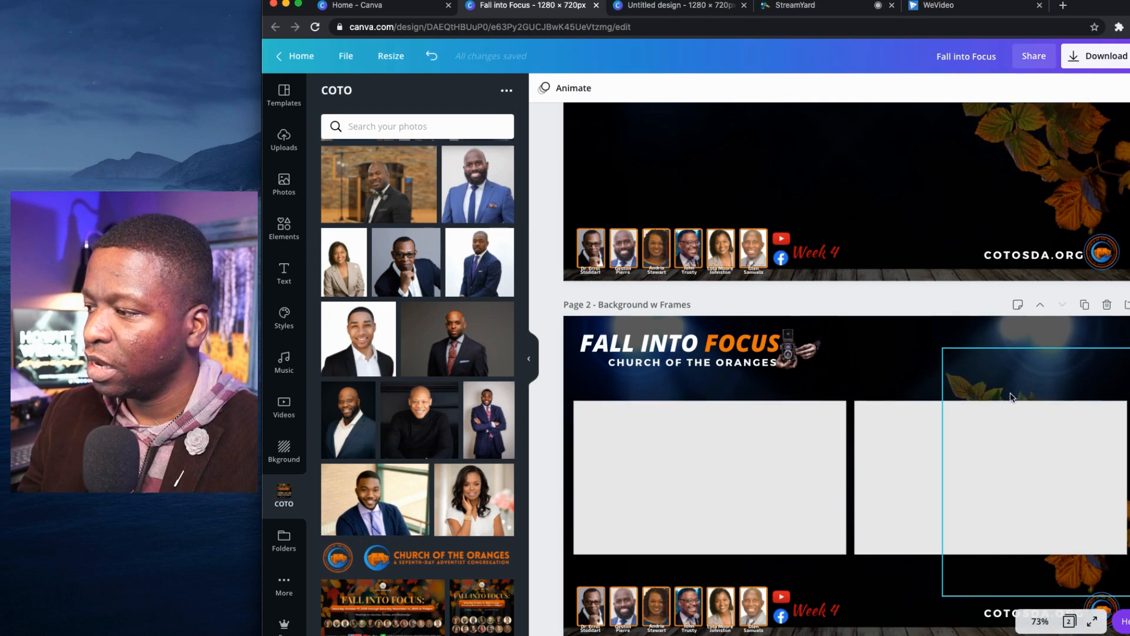
pyautogui.scroll(-1, 1010, 397)
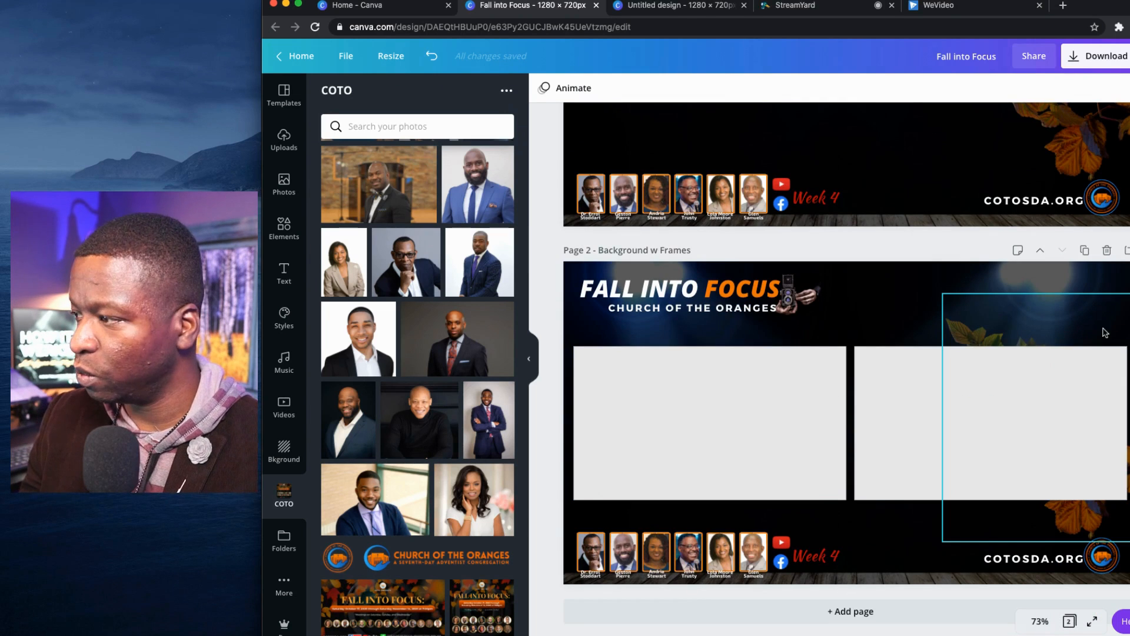
pyautogui.click(1084, 250)
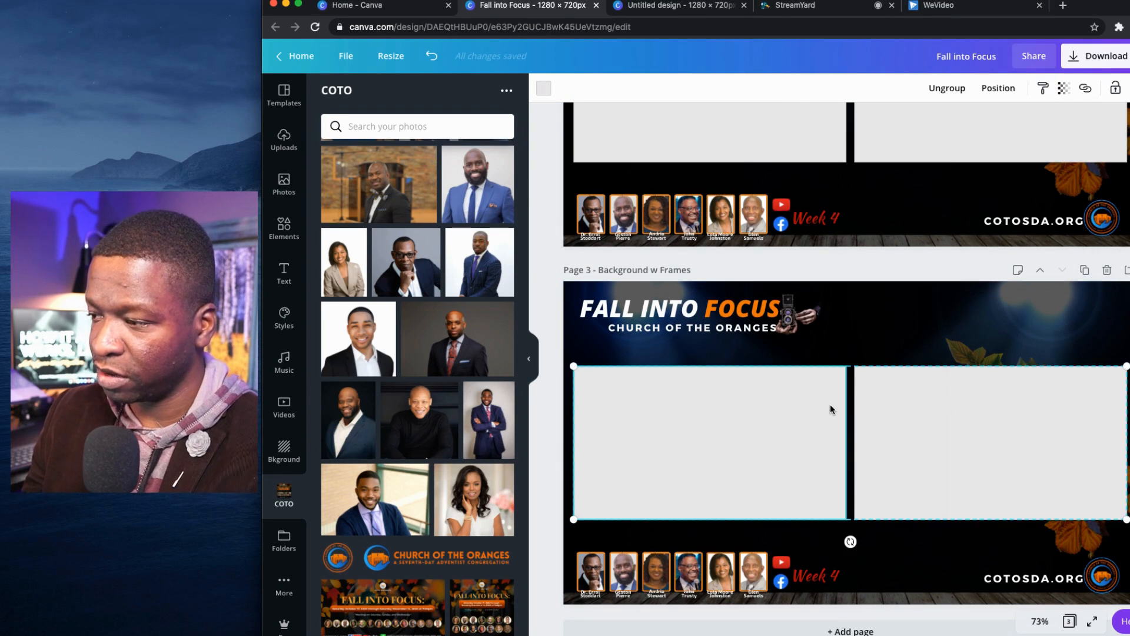
pyautogui.press('Delete')
pyautogui.press('Delete')
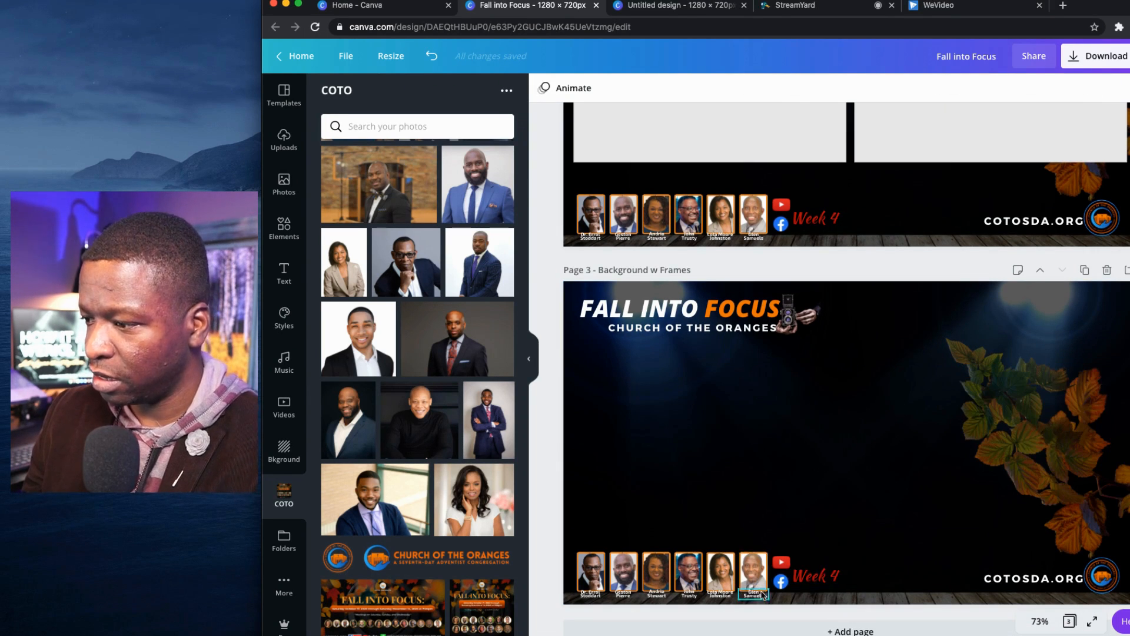
# Group the speaker thumbnails, names, social icons and "Week 4" text into one object on page 2, and likewise on page 1.
pyautogui.moveTo(807, 259); pyautogui.dragTo(583, 203)
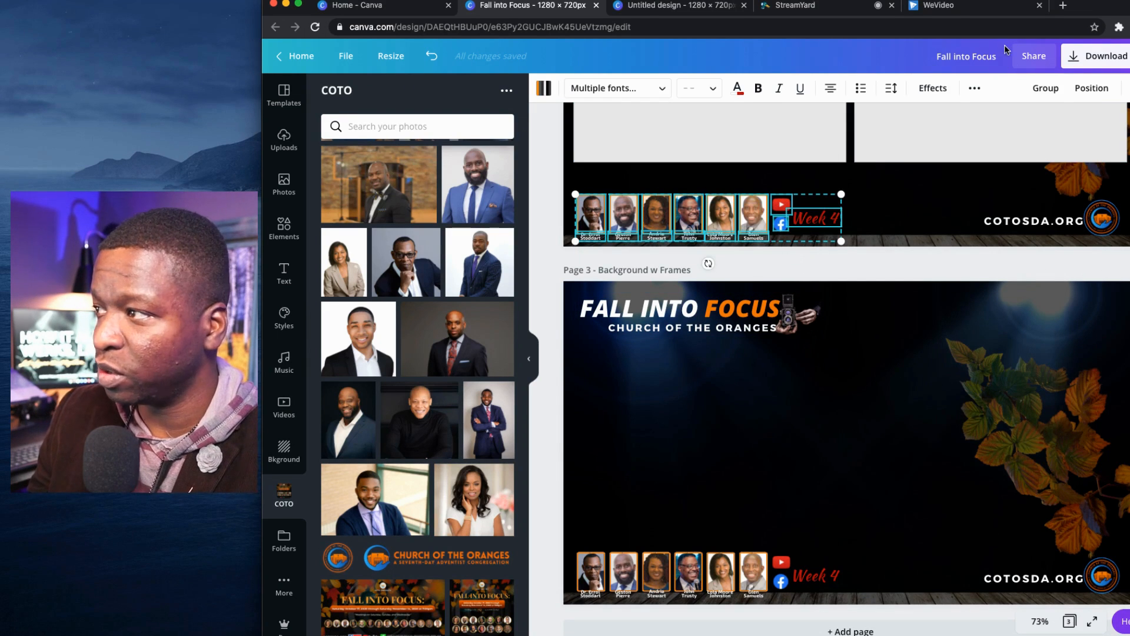
pyautogui.click(1046, 89)
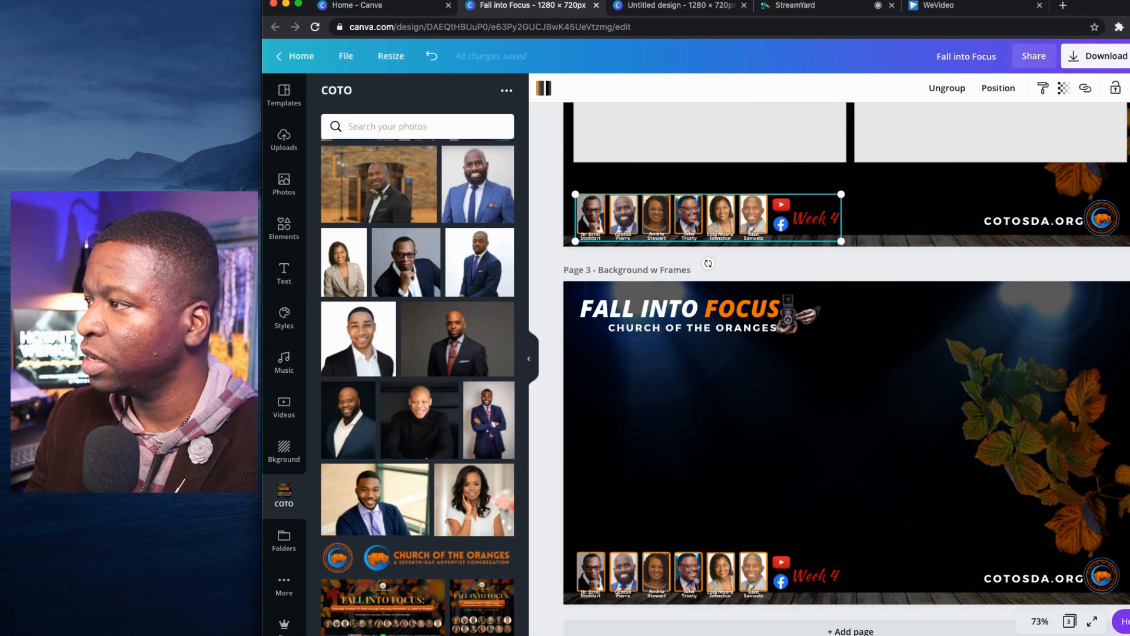
pyautogui.scroll(3, 846, 365)
pyautogui.scroll(5, 824, 330)
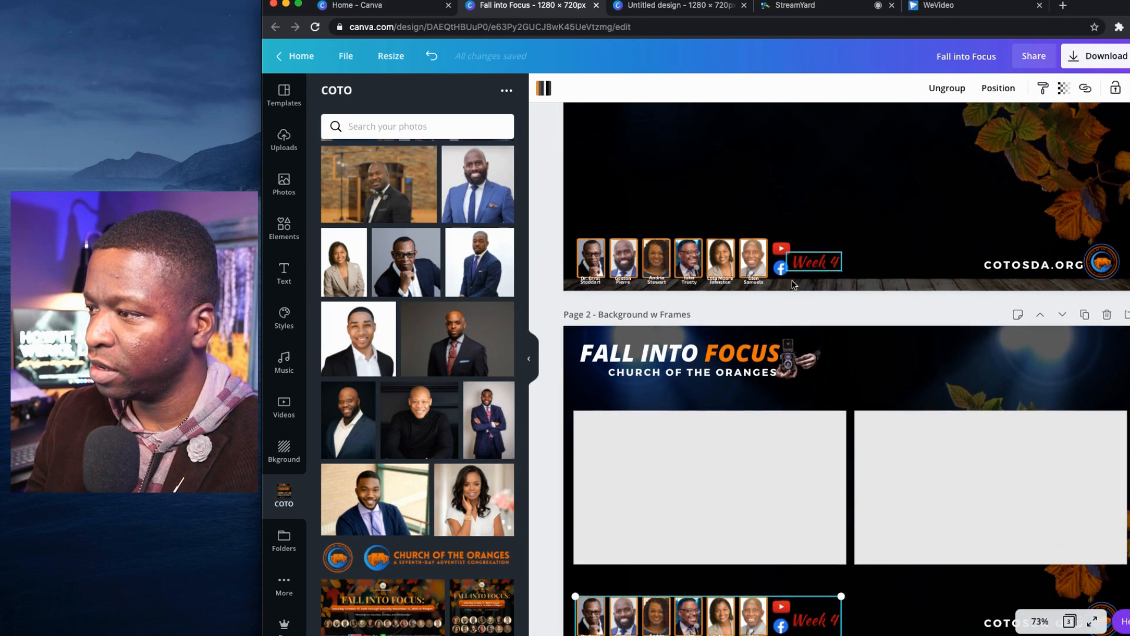
pyautogui.moveTo(818, 311); pyautogui.dragTo(580, 238)
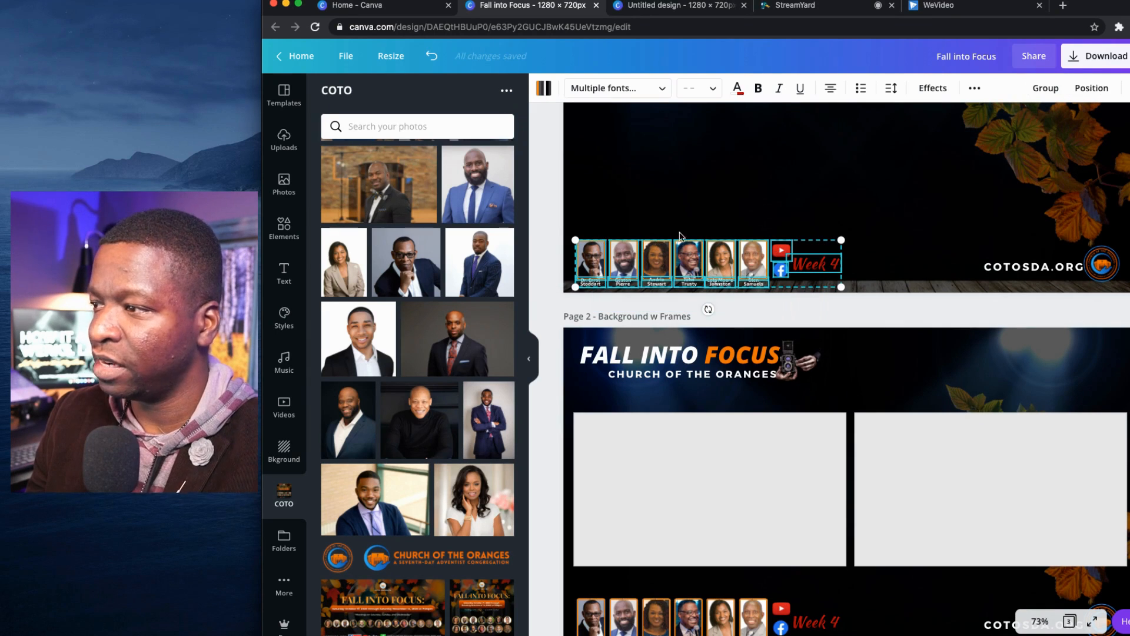
pyautogui.click(1046, 89)
pyautogui.scroll(3, 824, 353)
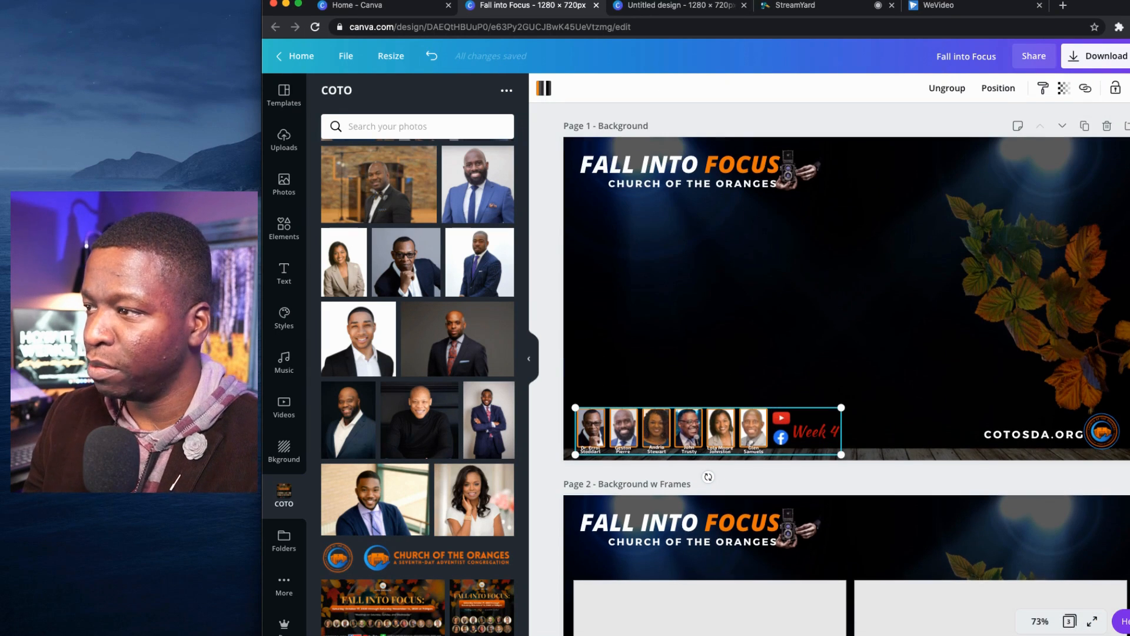
# Group the speaker thumbnails, names, social icons and "Week 4" text on page 3.
pyautogui.scroll(-3, 846, 353)
pyautogui.scroll(3, 846, 353)
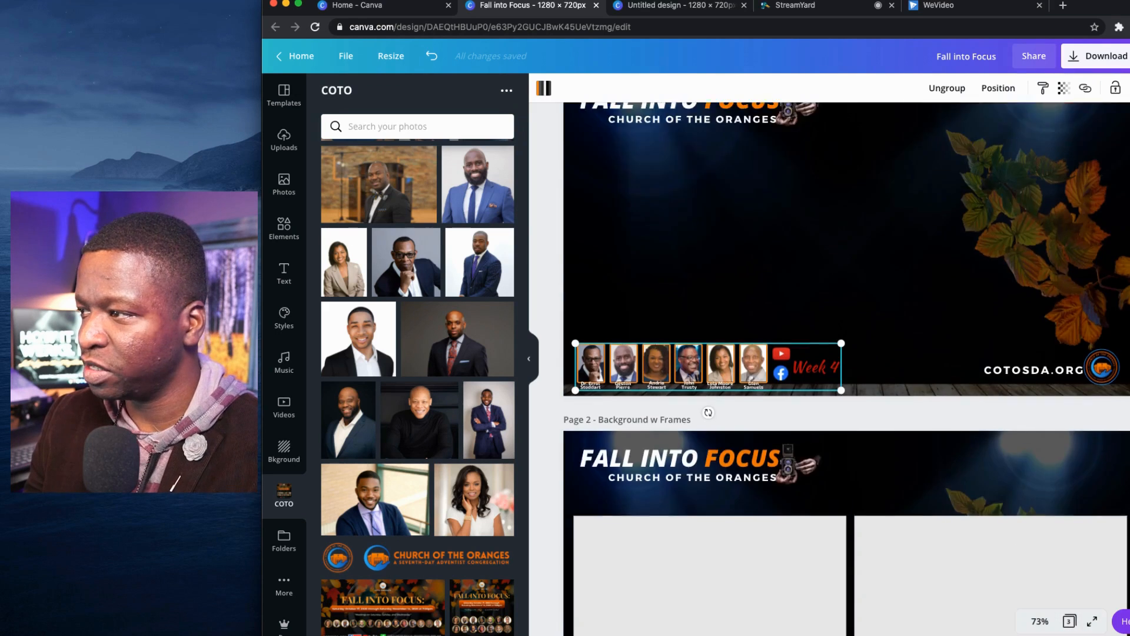
pyautogui.scroll(-2, 846, 353)
pyautogui.scroll(-8, 847, 353)
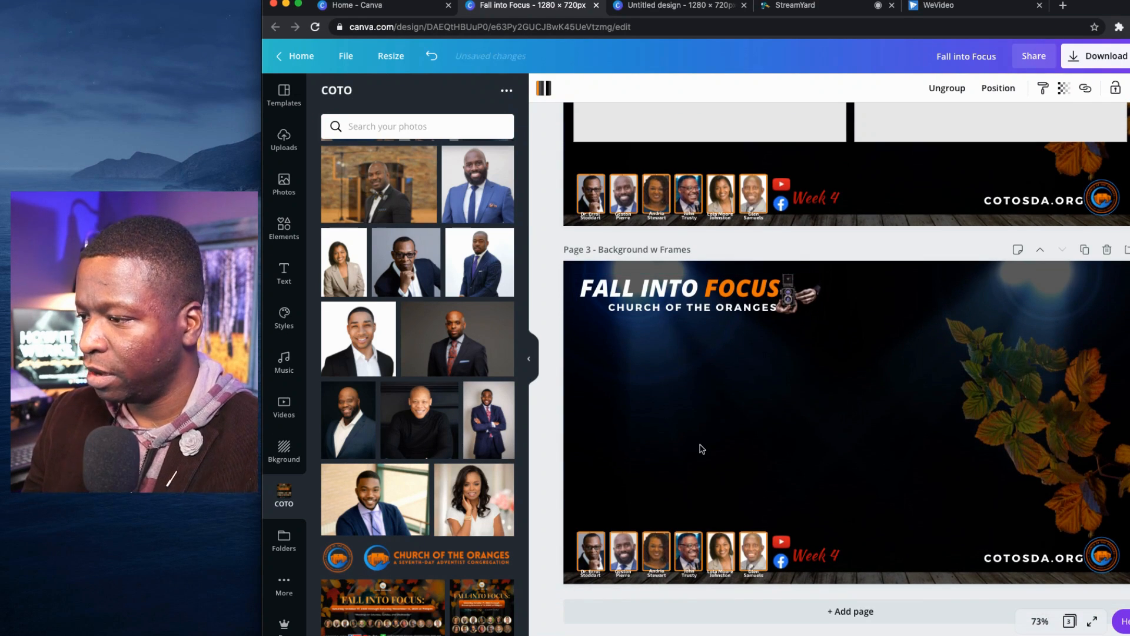
pyautogui.moveTo(821, 588); pyautogui.dragTo(587, 542)
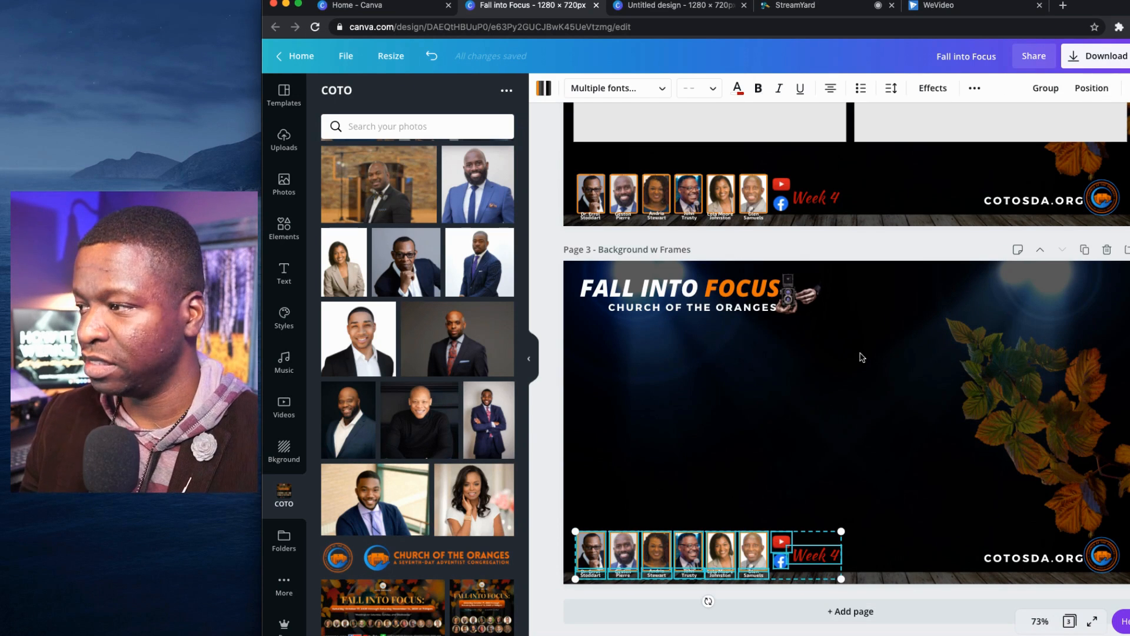
pyautogui.click(1041, 93)
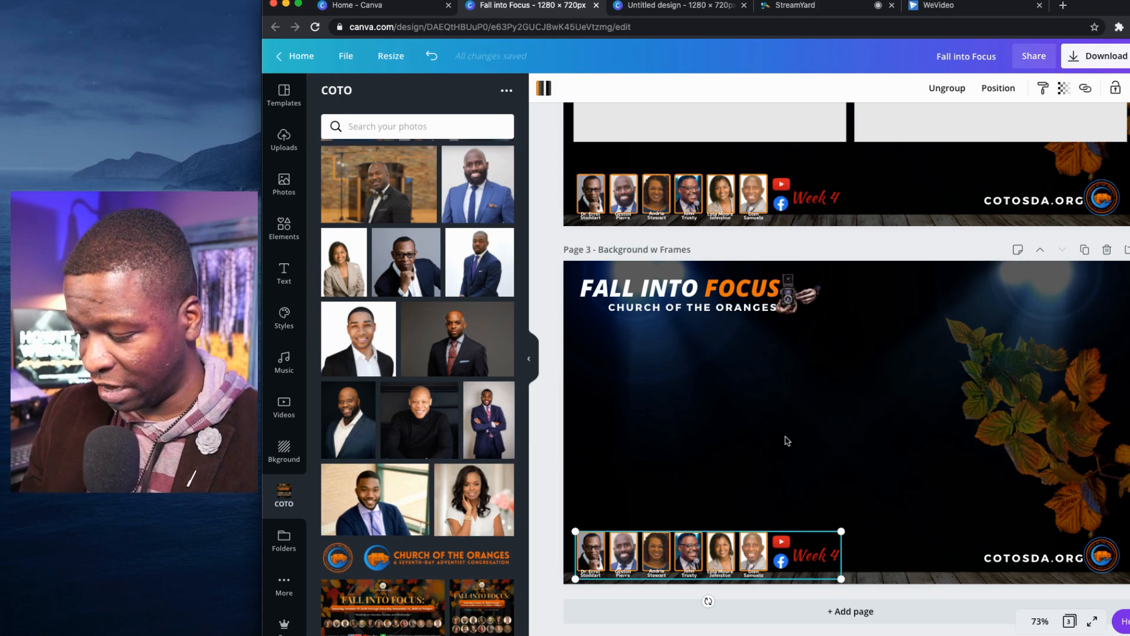
pyautogui.click(808, 462)
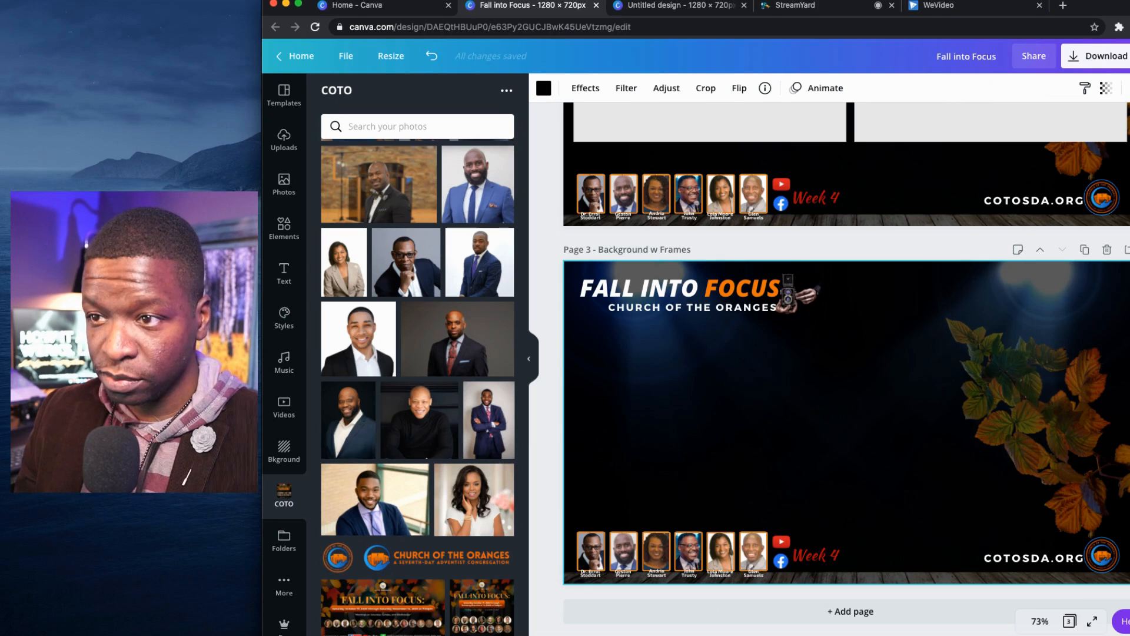
# Delete the grouped speaker strip from page 3 and add the square Fall Into Focus flyer from the COTO folder.
pyautogui.click(810, 570)
pyautogui.press('Delete')
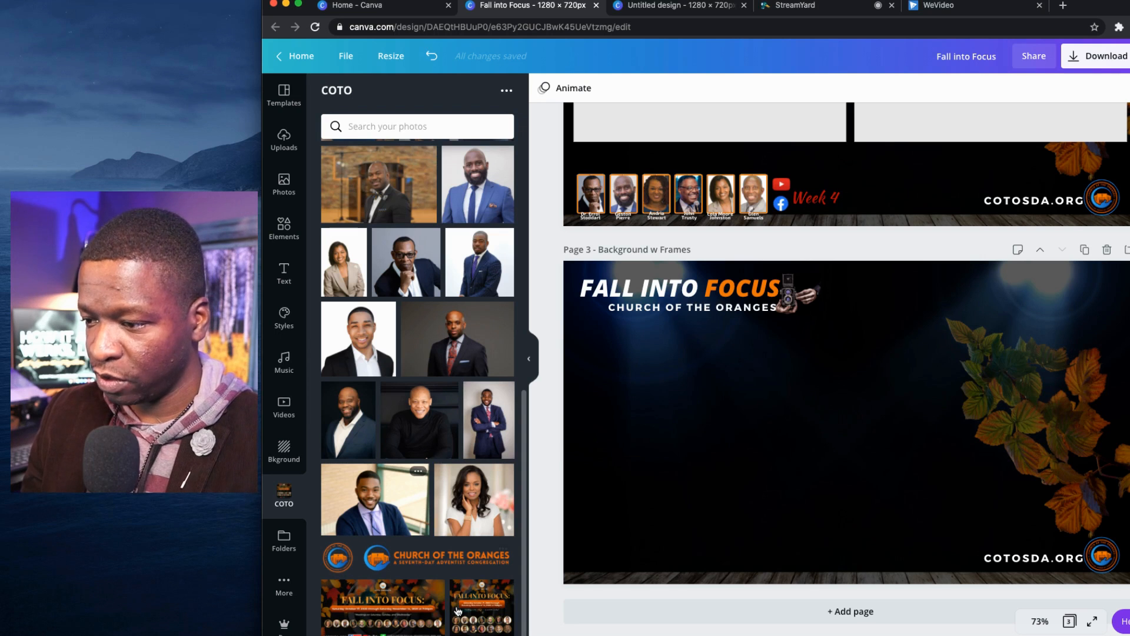
pyautogui.click(481, 616)
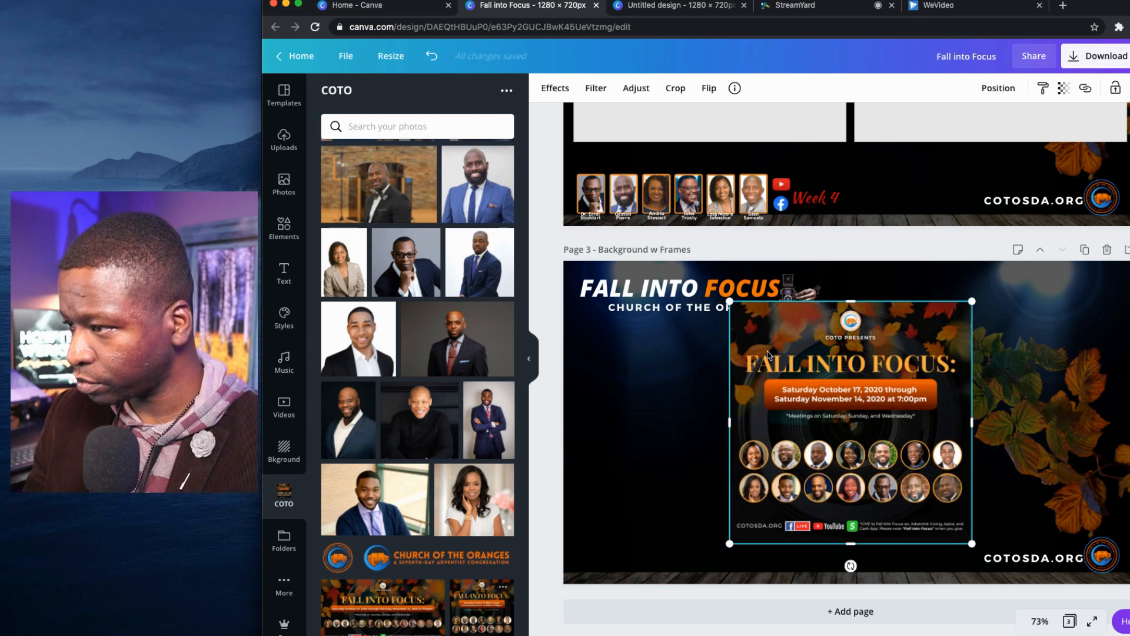
# Shrink the Fall Into Focus flyer slightly on page 3 and move it to the right side, above the COTOSDA.ORG text.
pyautogui.moveTo(730, 302); pyautogui.dragTo(752, 321)
pyautogui.moveTo(843, 411); pyautogui.dragTo(979, 399)
pyautogui.moveTo(980, 401); pyautogui.dragTo(979, 394)
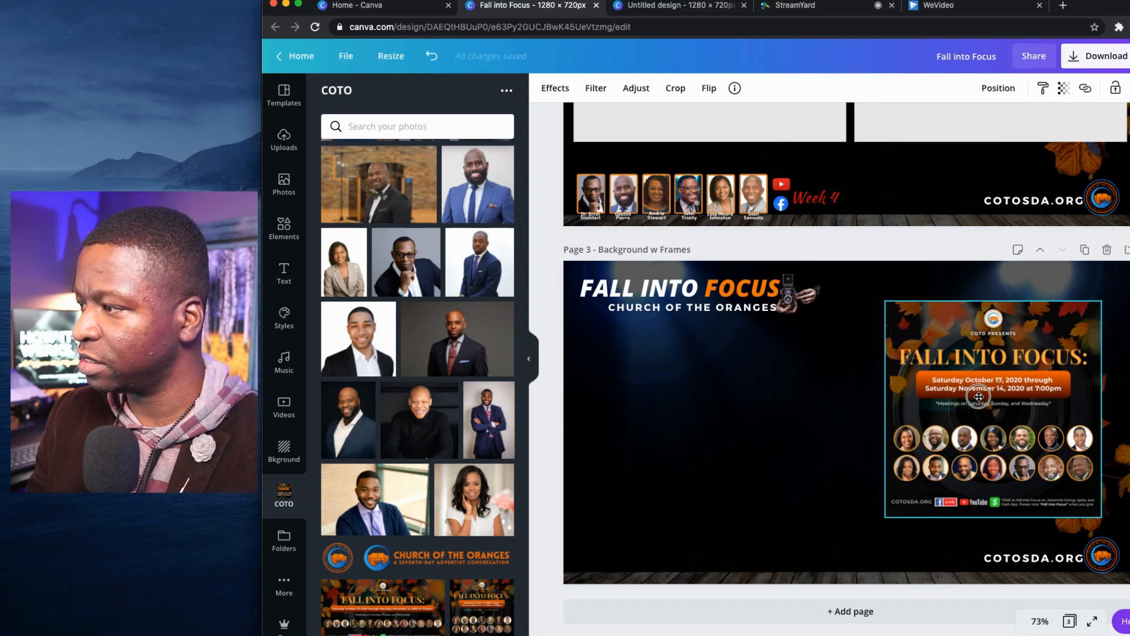
# Rename page 3 as "Countdown Clock".
pyautogui.click(669, 249)
pyautogui.write('Countdw')
pyautogui.press('BackSpace')
pyautogui.press('BackSpace')
pyautogui.press('BackSpace')
pyautogui.write('own')
pyautogui.press('BackSpace')
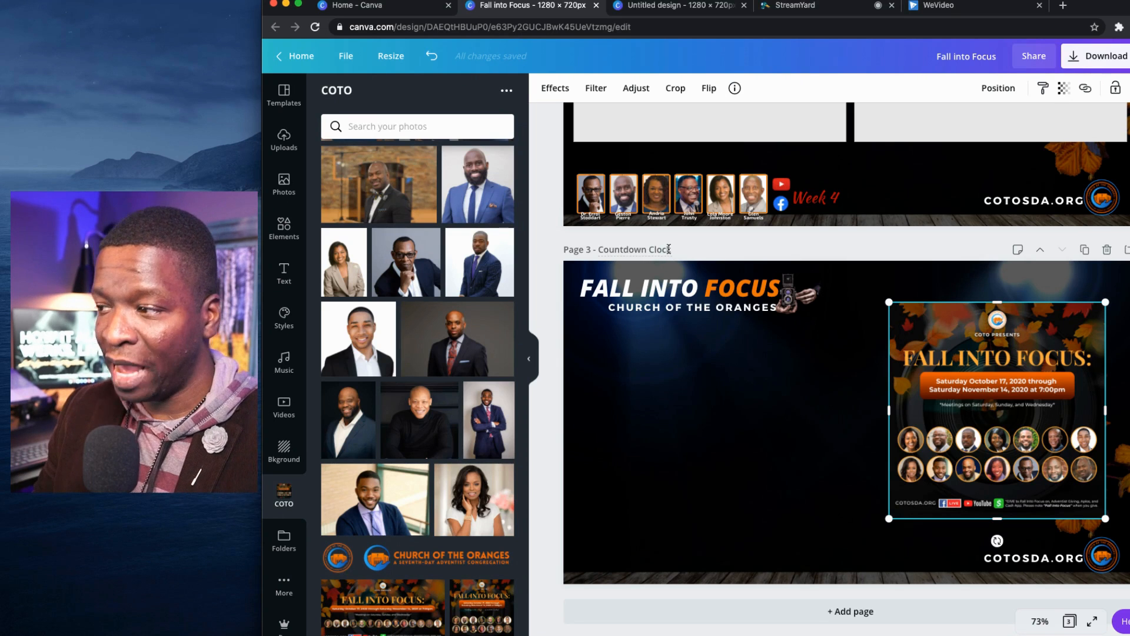
# Paste the copied "Live program will begin shortly / Take this time to share the stream" text onto page 3 and place it at the lower left.
pyautogui.click(756, 451)
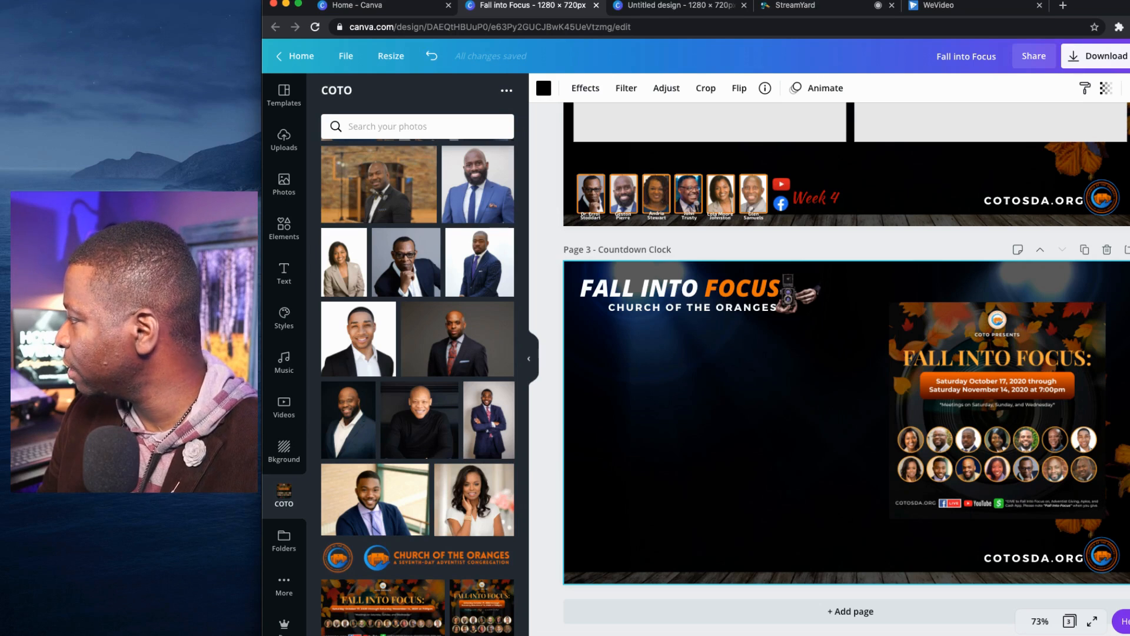
pyautogui.press('cmd+v')
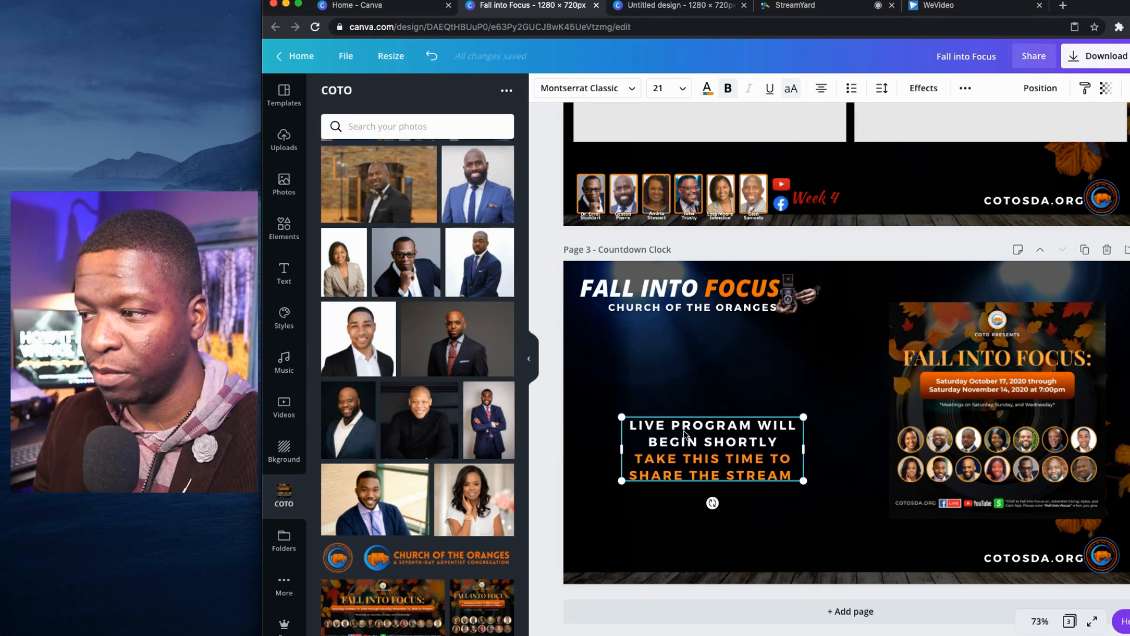
pyautogui.moveTo(686, 434); pyautogui.dragTo(659, 491)
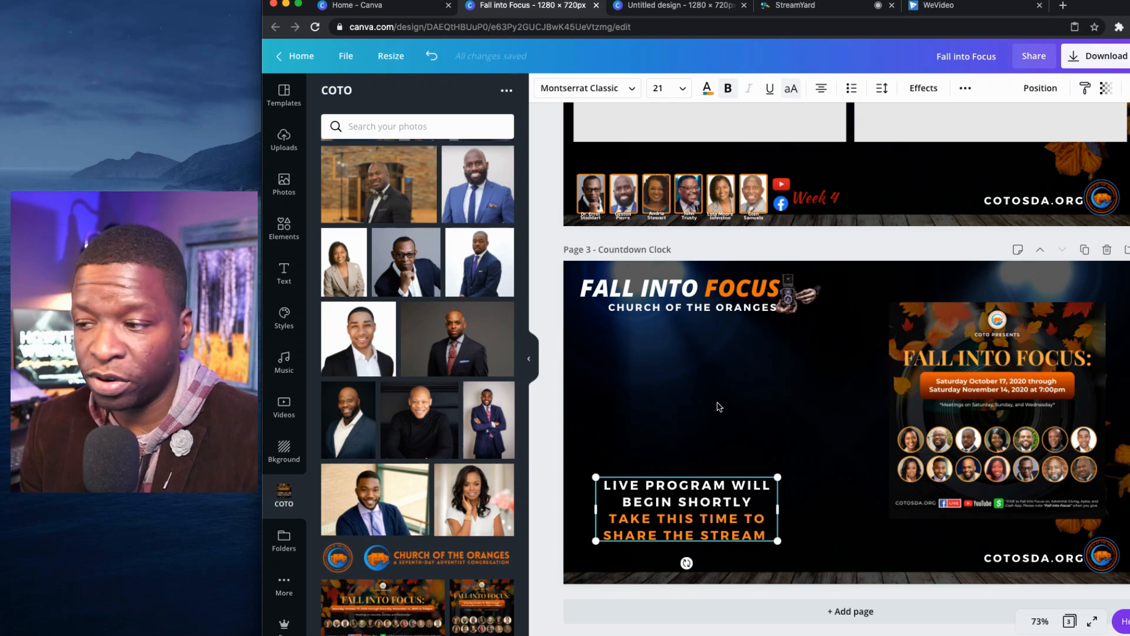
pyautogui.click(721, 406)
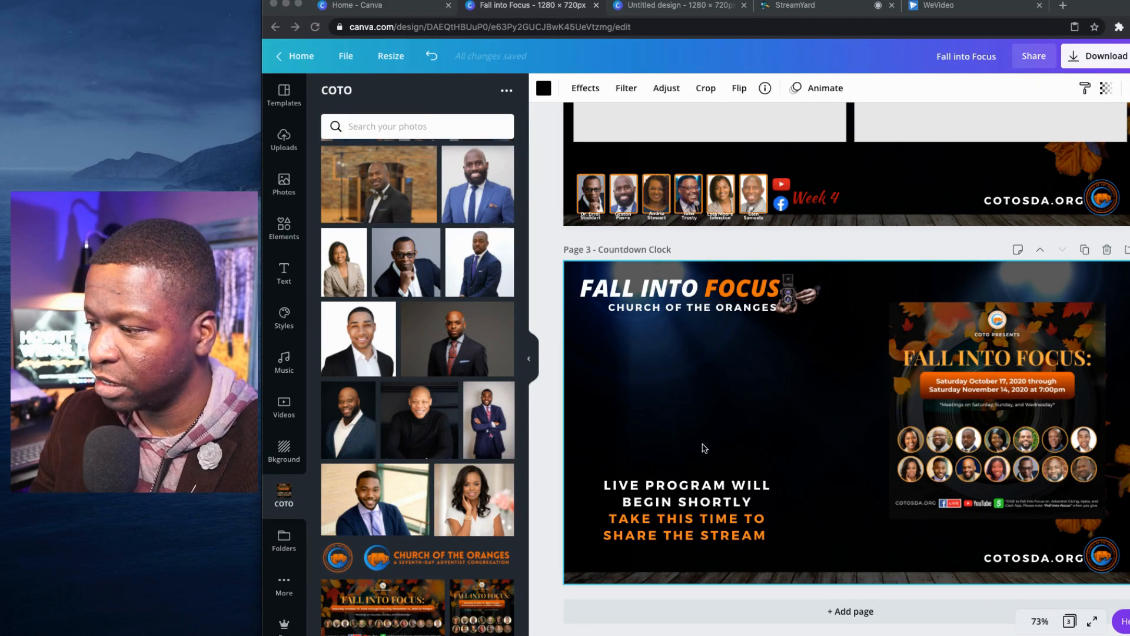
# Add a new page 4 and insert the bordered oval picture frame from the Frames elements.
pyautogui.click(842, 616)
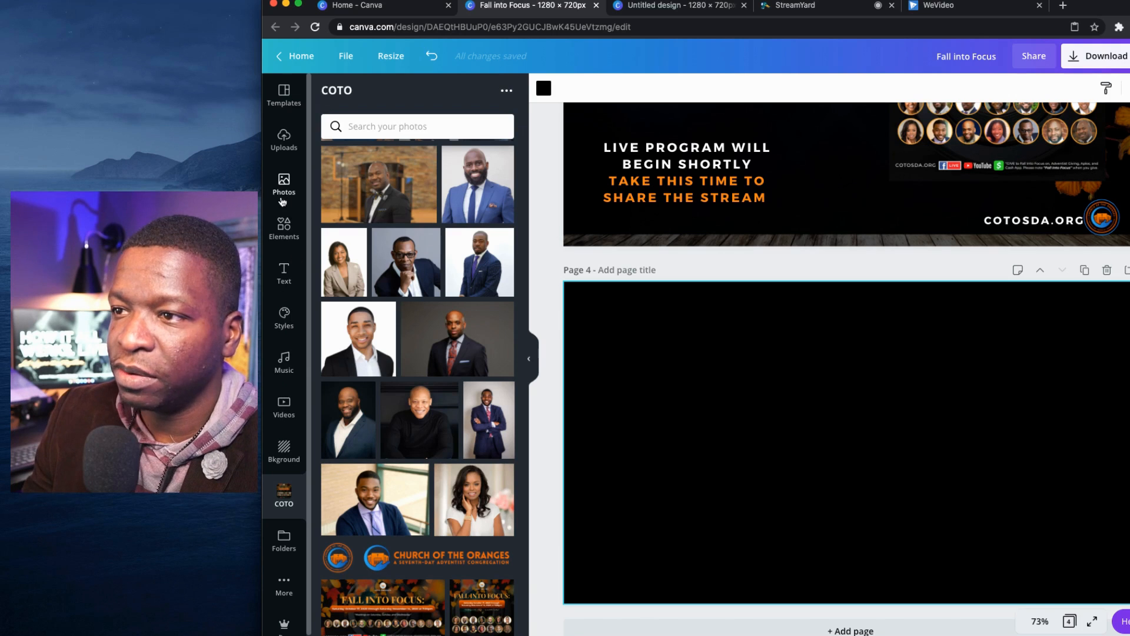
pyautogui.click(284, 223)
pyautogui.scroll(-5, 421, 415)
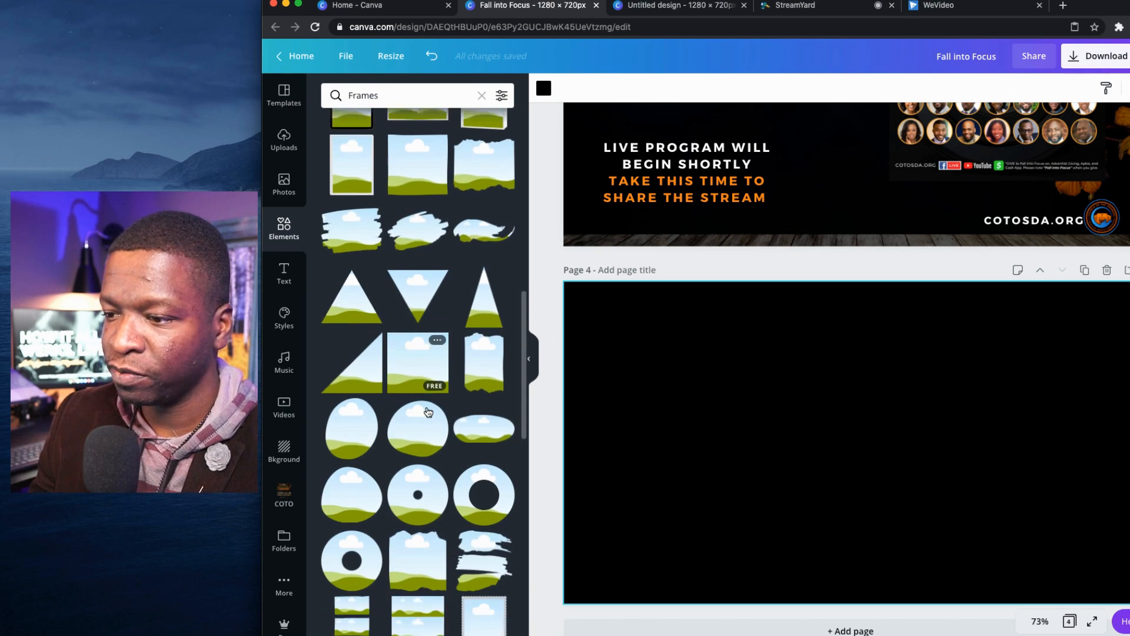
pyautogui.scroll(6, 428, 411)
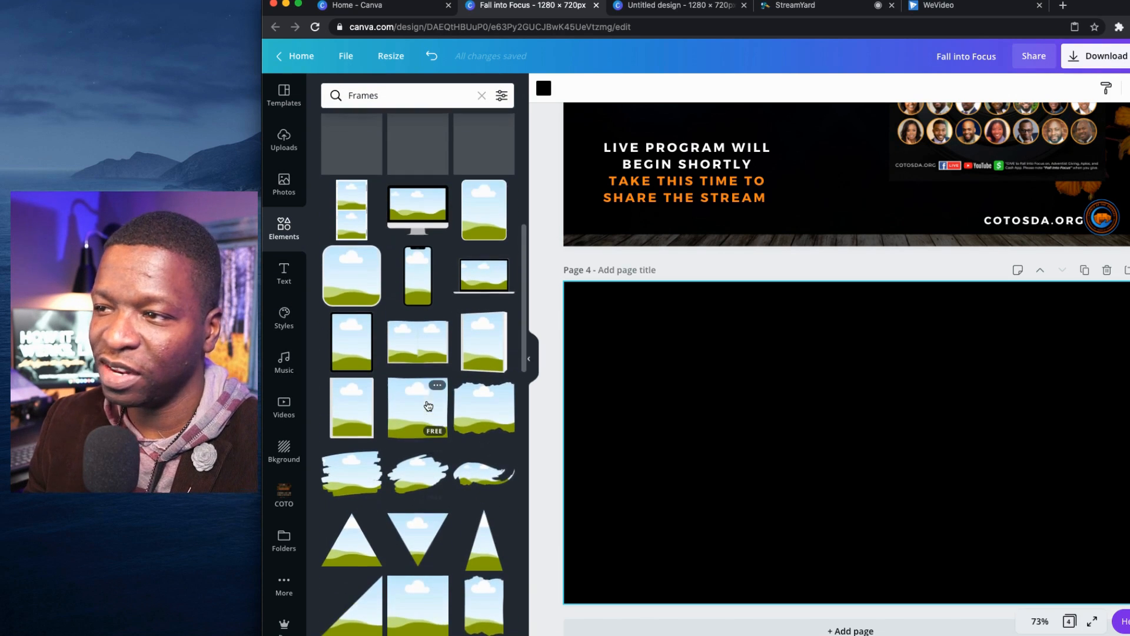
pyautogui.scroll(-10, 428, 406)
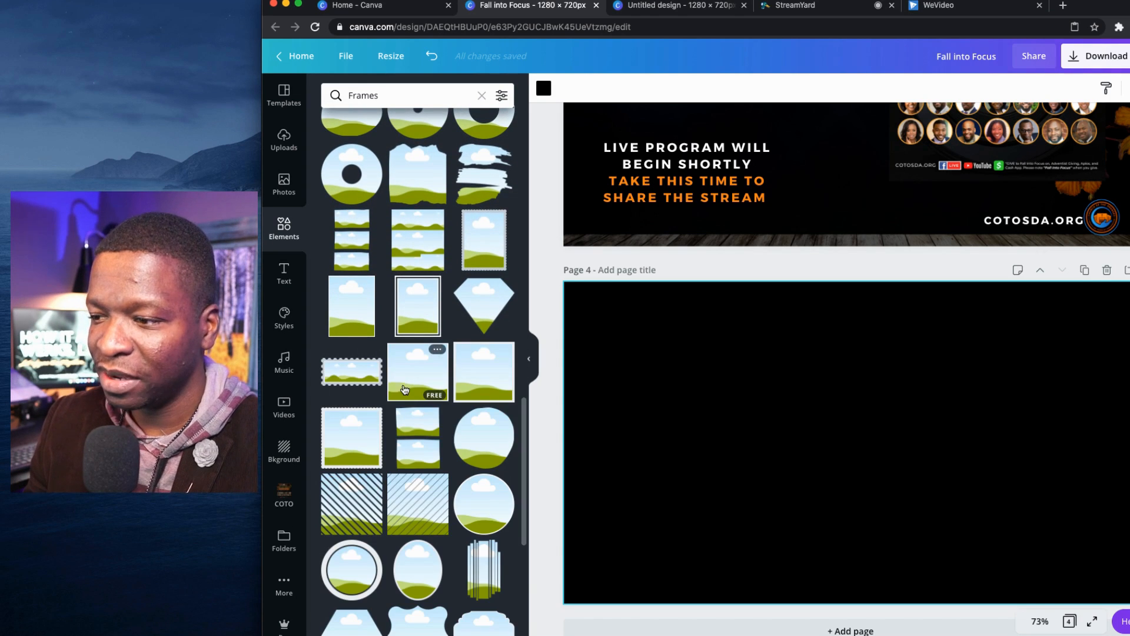
pyautogui.click(418, 567)
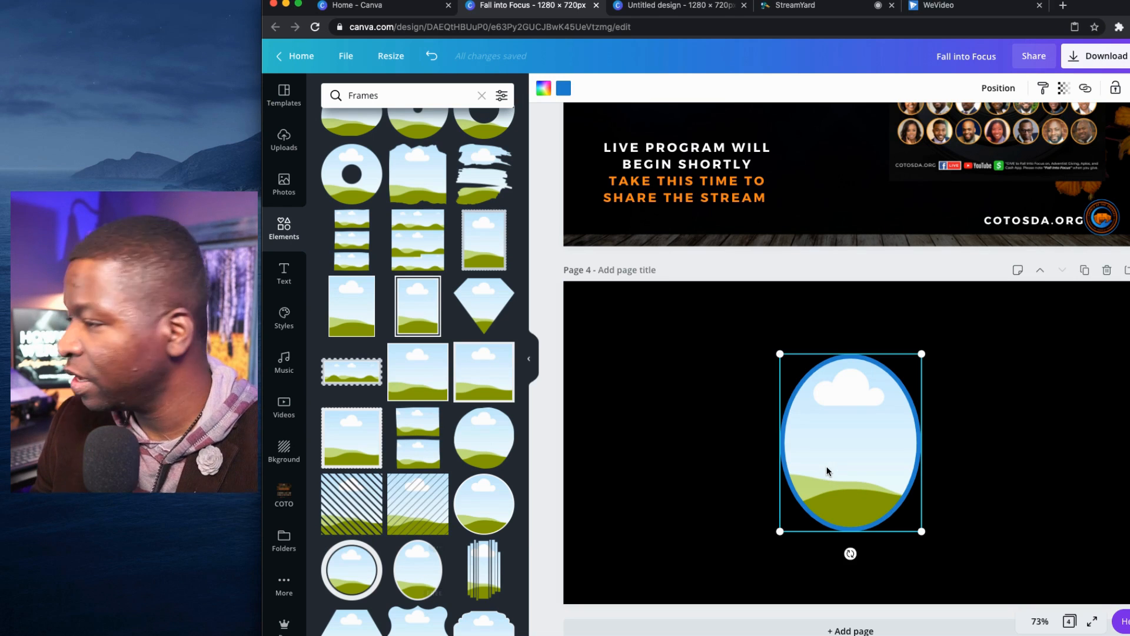
# Set the oval frame's border to black and move the frame left of the page centre.
pyautogui.click(566, 90)
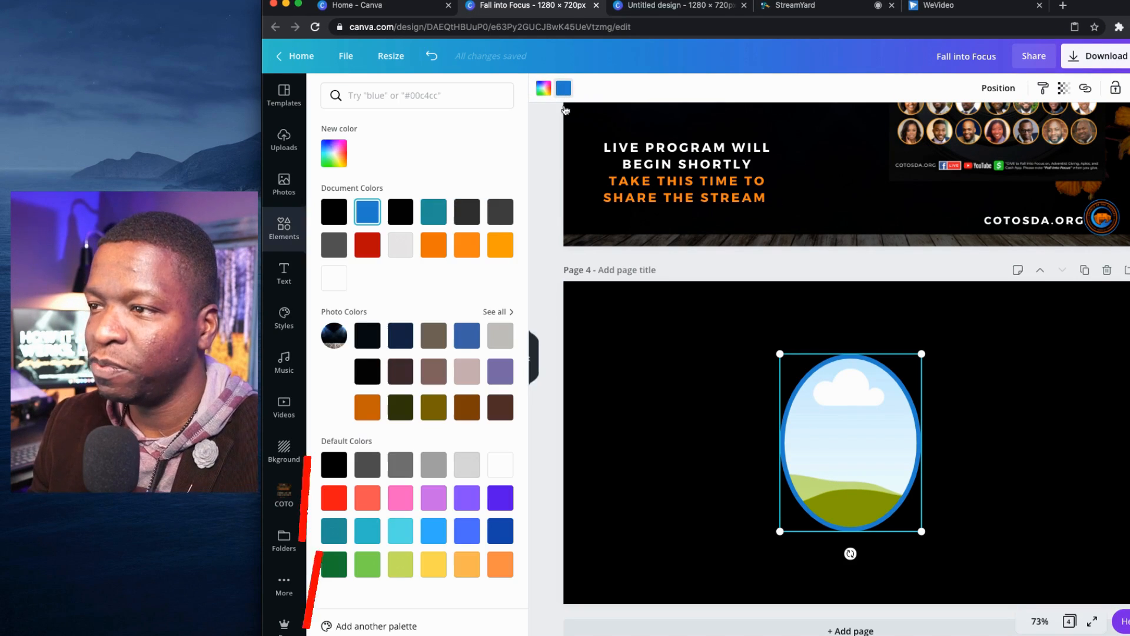
pyautogui.click(339, 211)
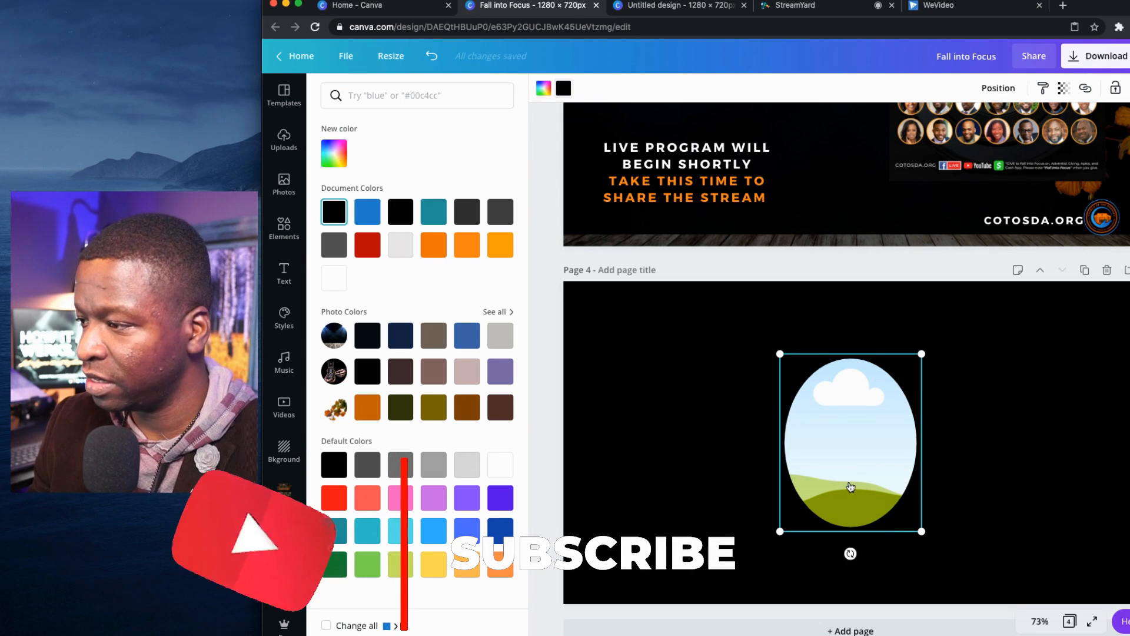
pyautogui.moveTo(867, 469); pyautogui.dragTo(755, 473)
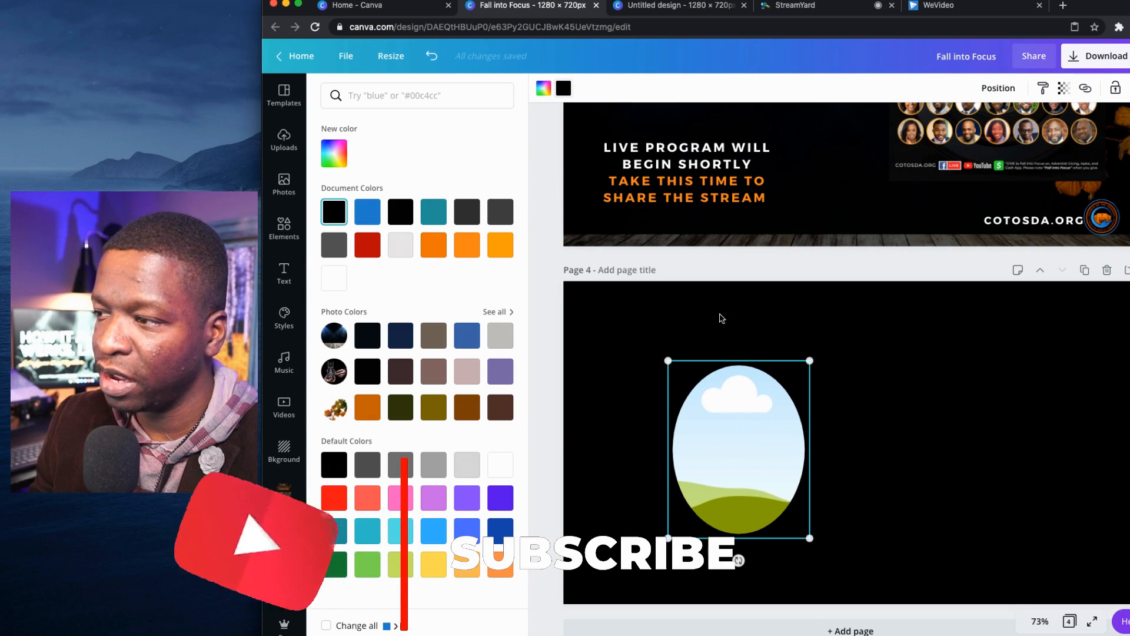
pyautogui.click(564, 88)
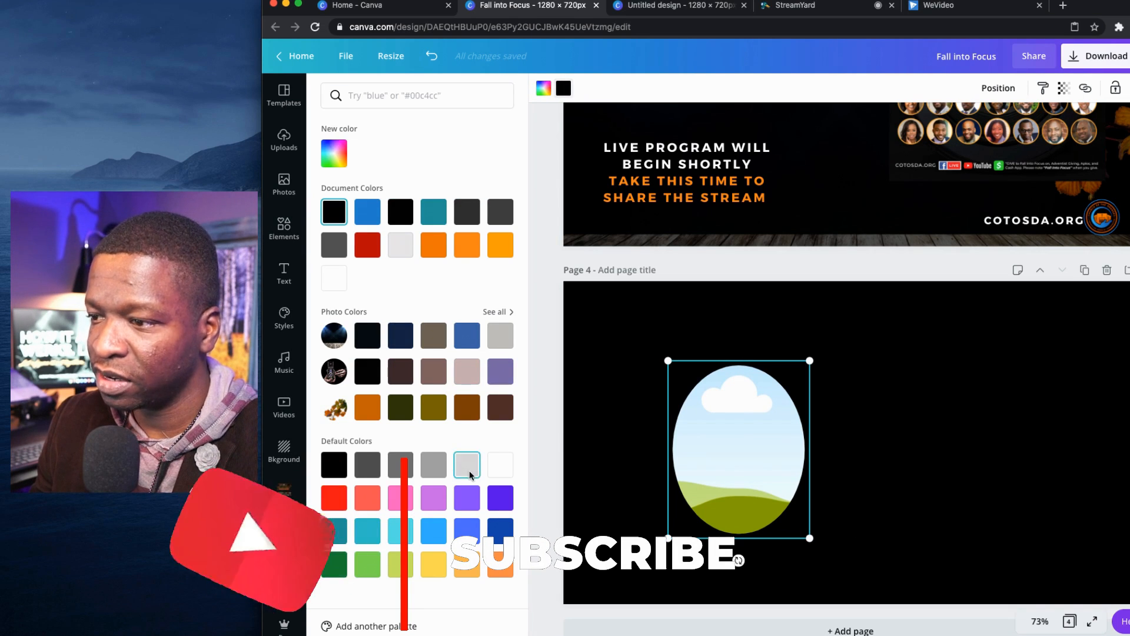
pyautogui.click(427, 468)
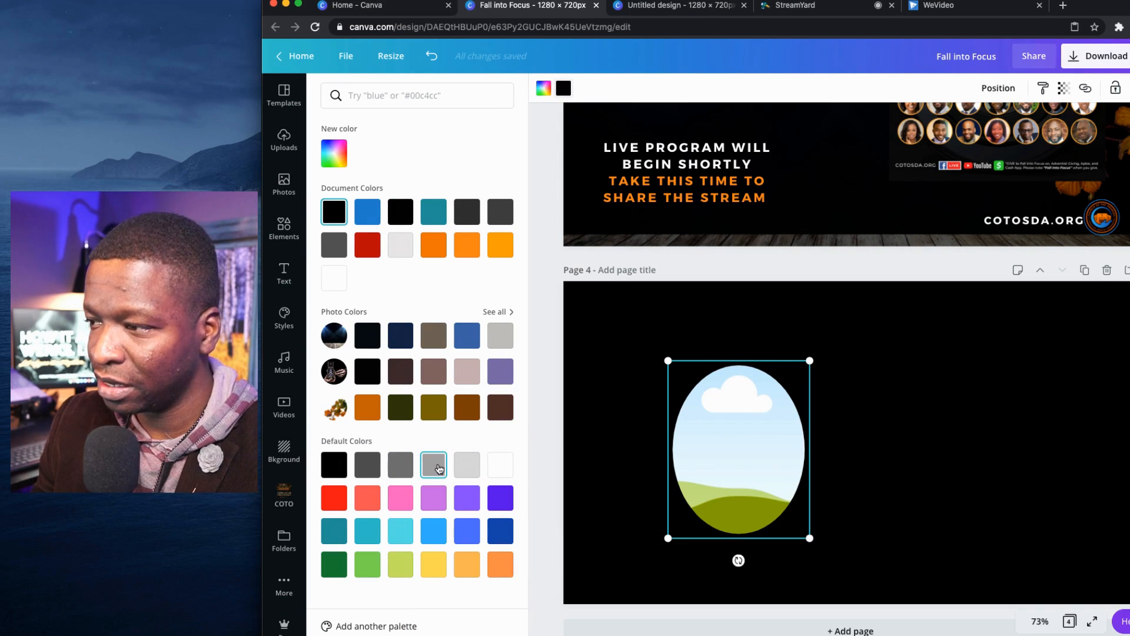
pyautogui.click(334, 464)
pyautogui.click(601, 329)
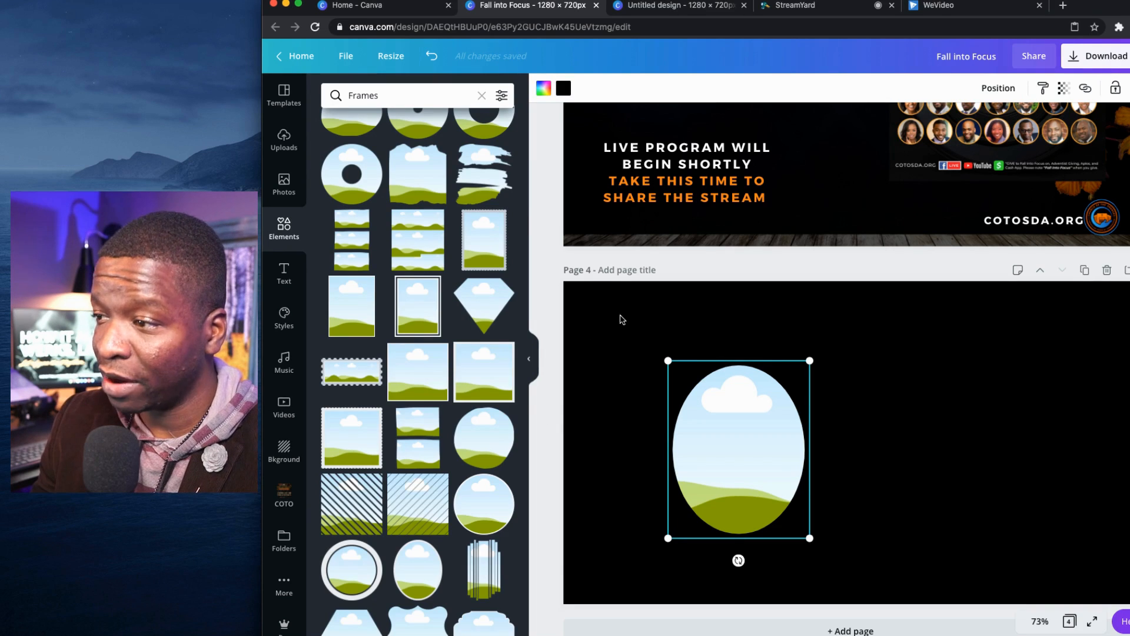
# Set the background of page 4 to the medium grey default colour.
pyautogui.click(628, 317)
pyautogui.click(543, 88)
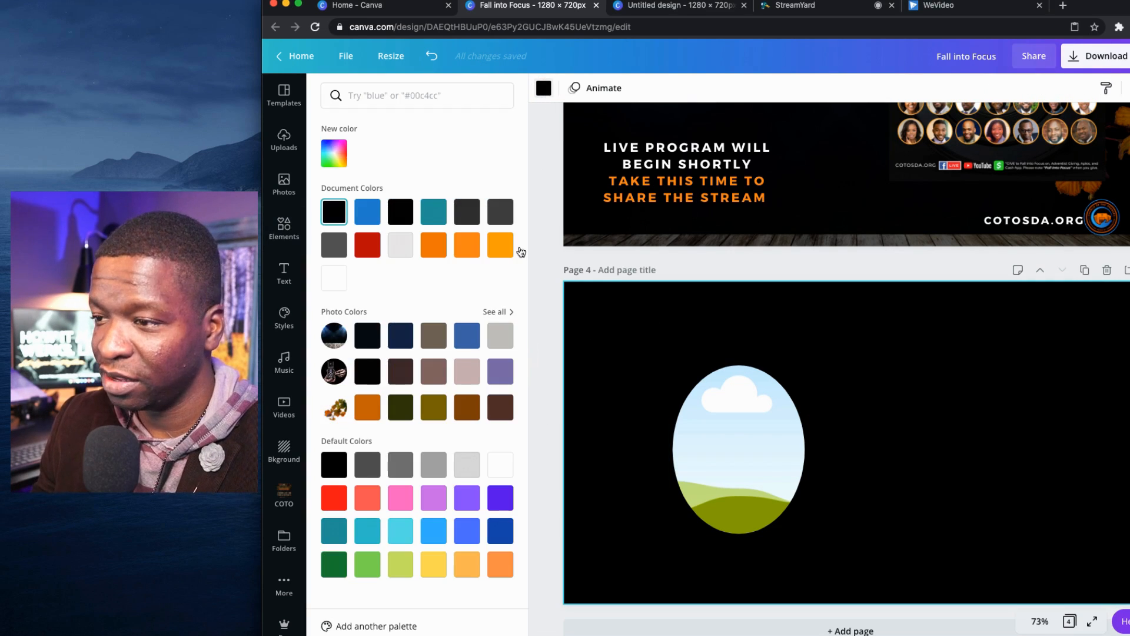
pyautogui.click(400, 464)
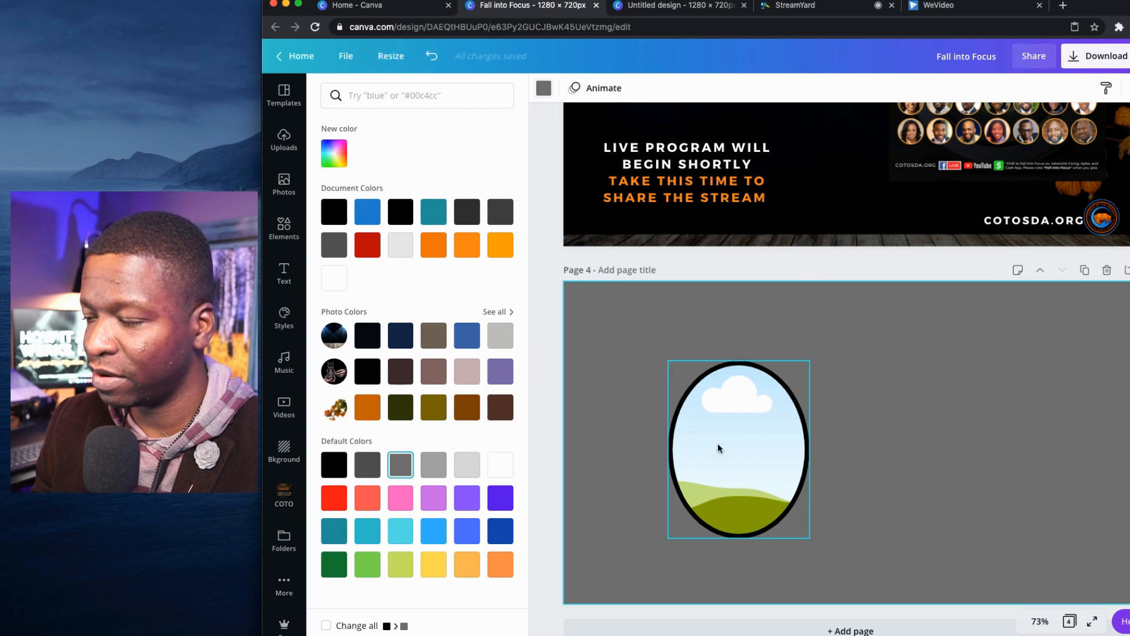
# Shrink the oval frame to a small thumbnail in the lower-left corner of page 4.
pyautogui.moveTo(704, 439); pyautogui.dragTo(617, 460)
pyautogui.moveTo(718, 386); pyautogui.dragTo(600, 565)
pyautogui.click(688, 517)
# Add a square and a hexagon shape to page 4 and line them up with the square right of the hexagon.
pyautogui.click(292, 234)
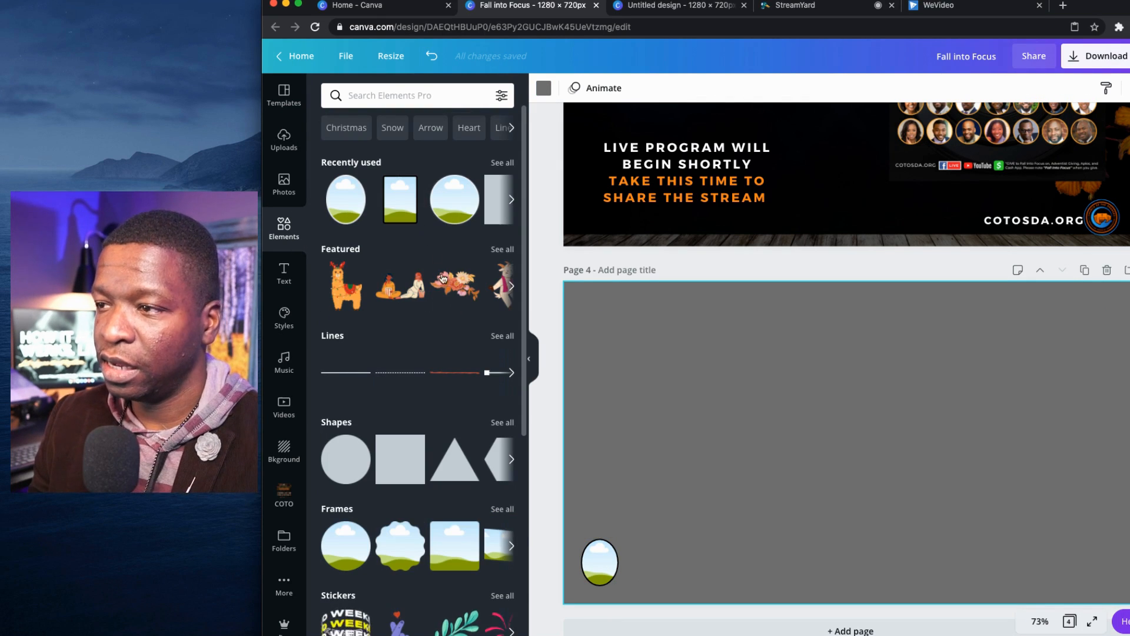
pyautogui.click(397, 458)
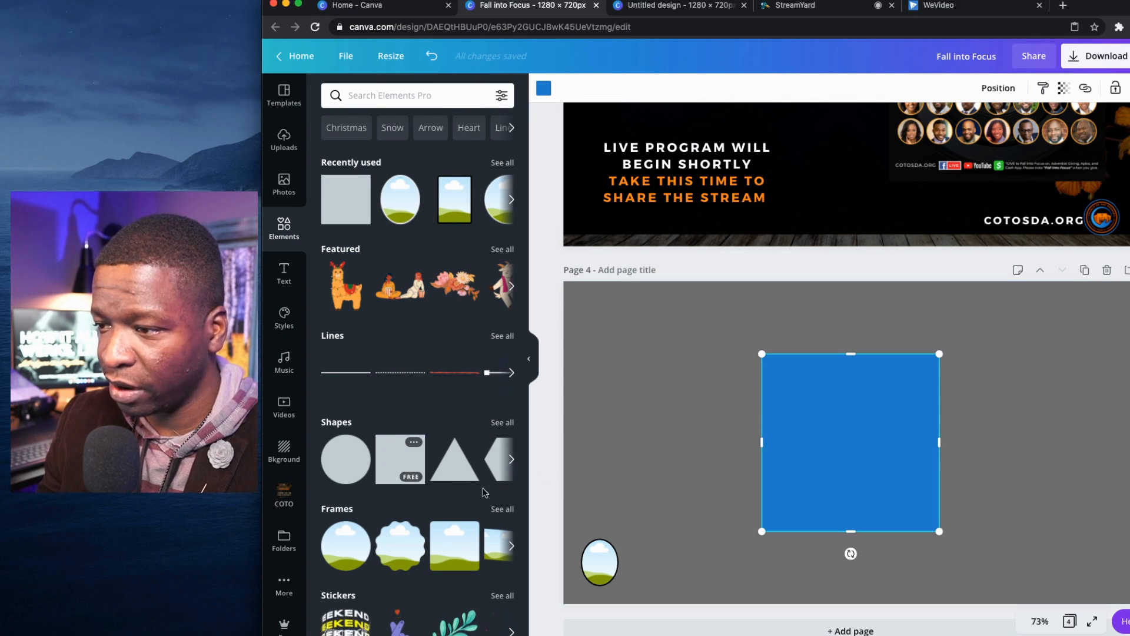
pyautogui.click(502, 423)
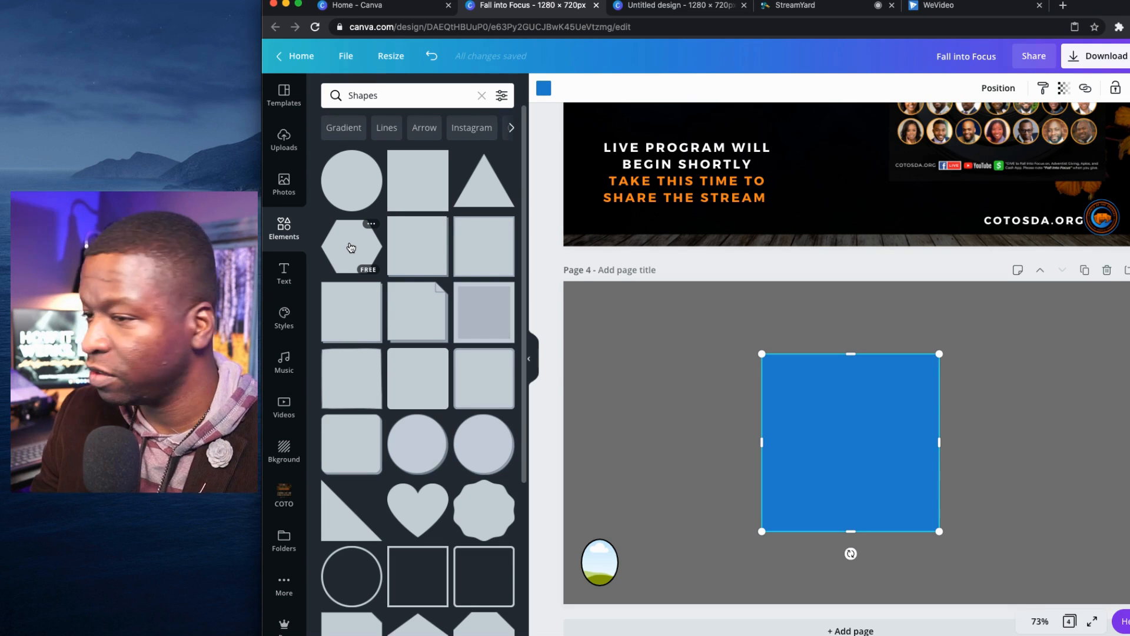
pyautogui.moveTo(351, 247); pyautogui.dragTo(681, 390)
pyautogui.click(880, 393)
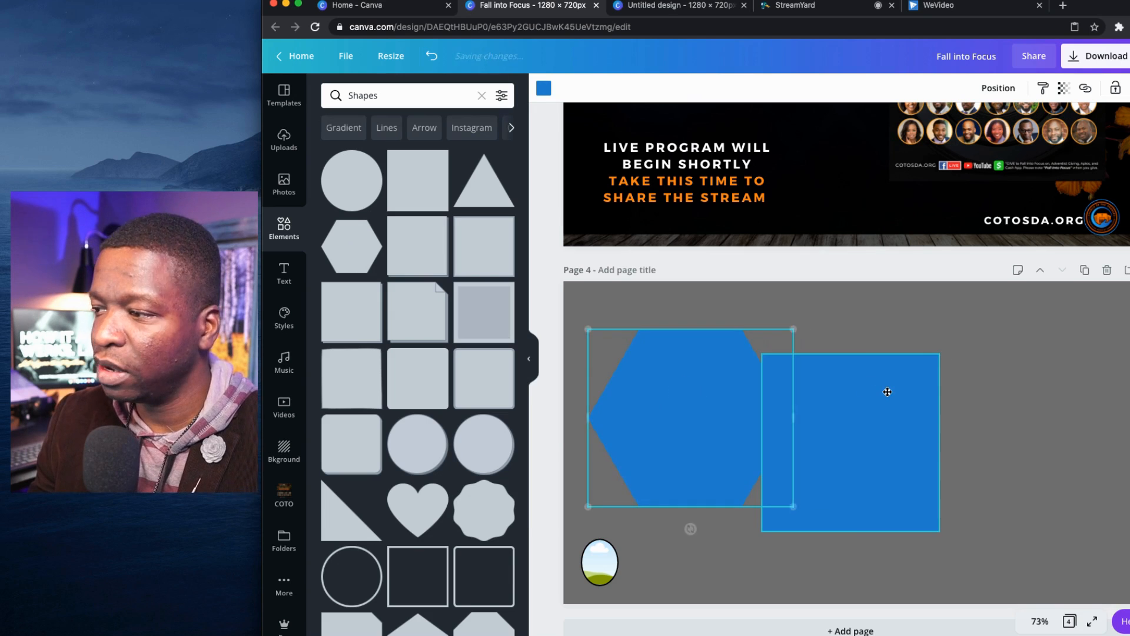
pyautogui.moveTo(873, 401); pyautogui.dragTo(923, 374)
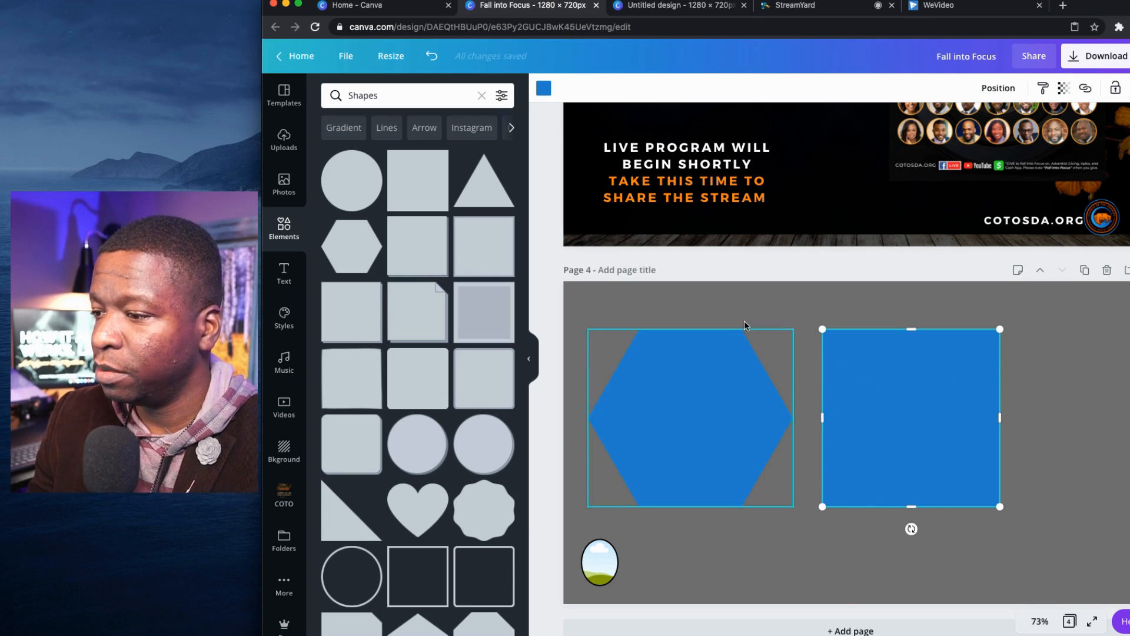
# Recolour both the hexagon and the square white.
pyautogui.moveTo(682, 302); pyautogui.dragTo(979, 442)
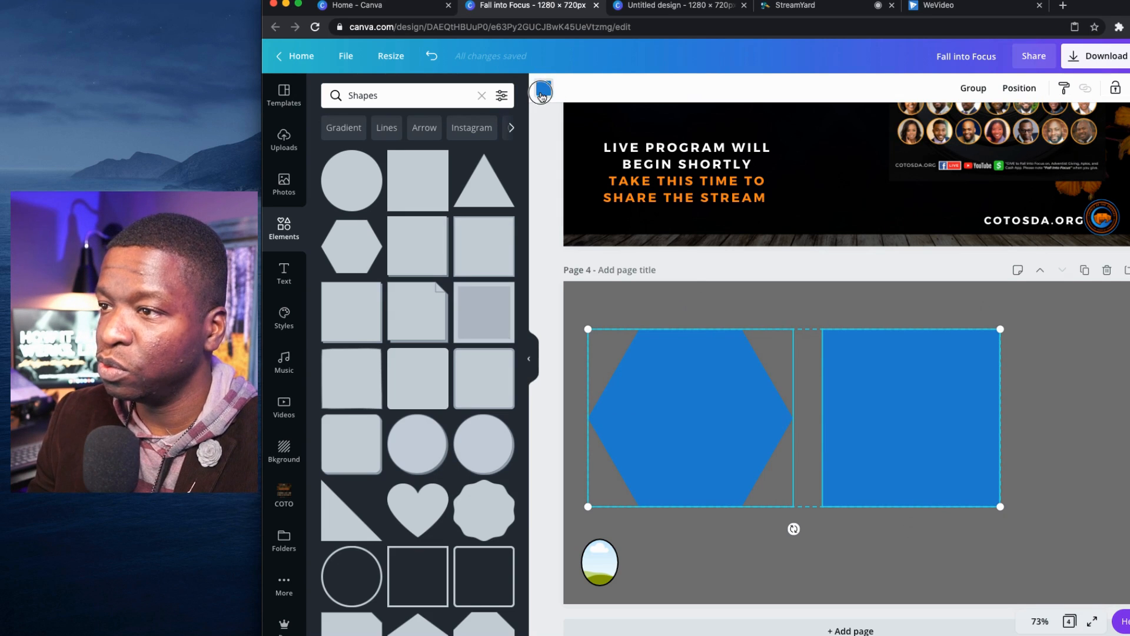
pyautogui.click(543, 88)
pyautogui.click(368, 277)
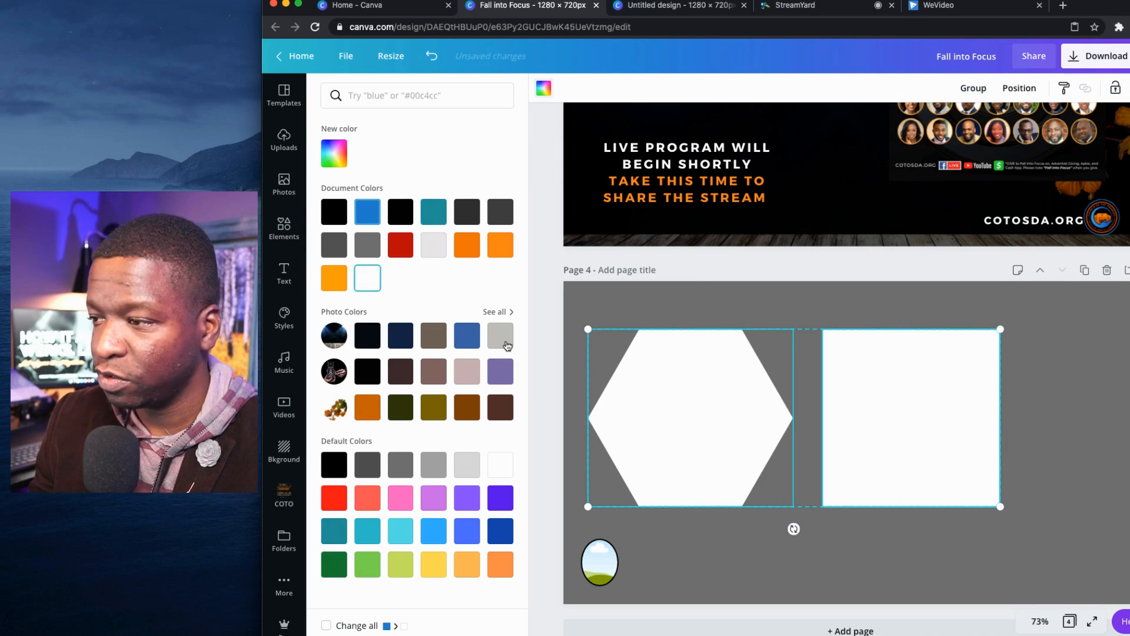
pyautogui.click(1040, 407)
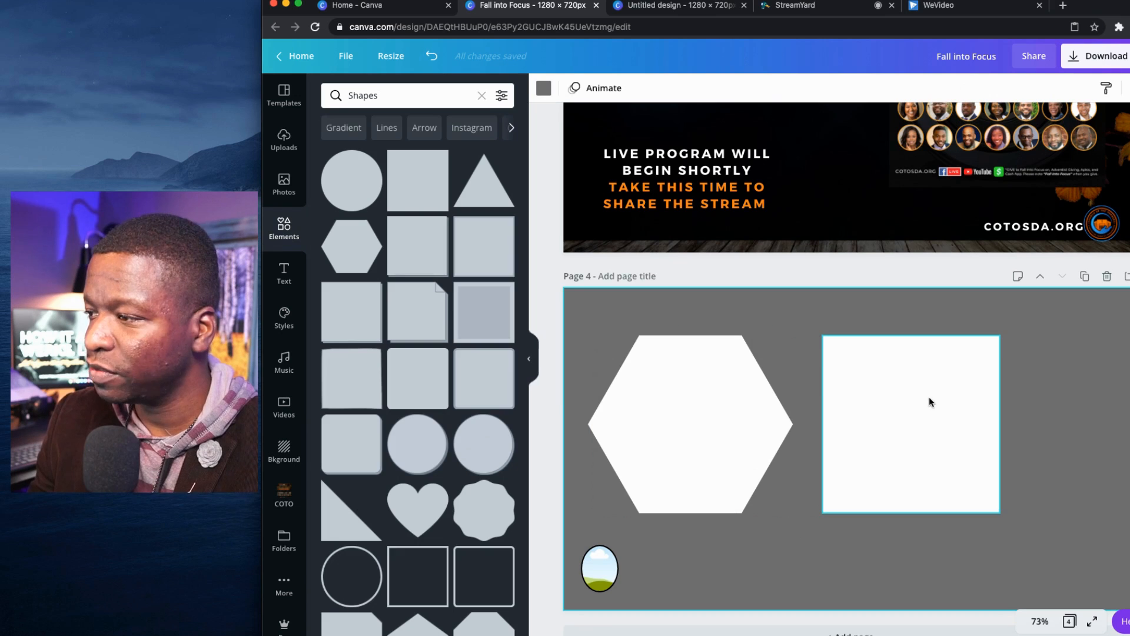
# Flatten the white square into a thin horizontal bar and position it over the small oval frame, extending to its right.
pyautogui.click(901, 349)
pyautogui.moveTo(909, 342); pyautogui.dragTo(678, 566)
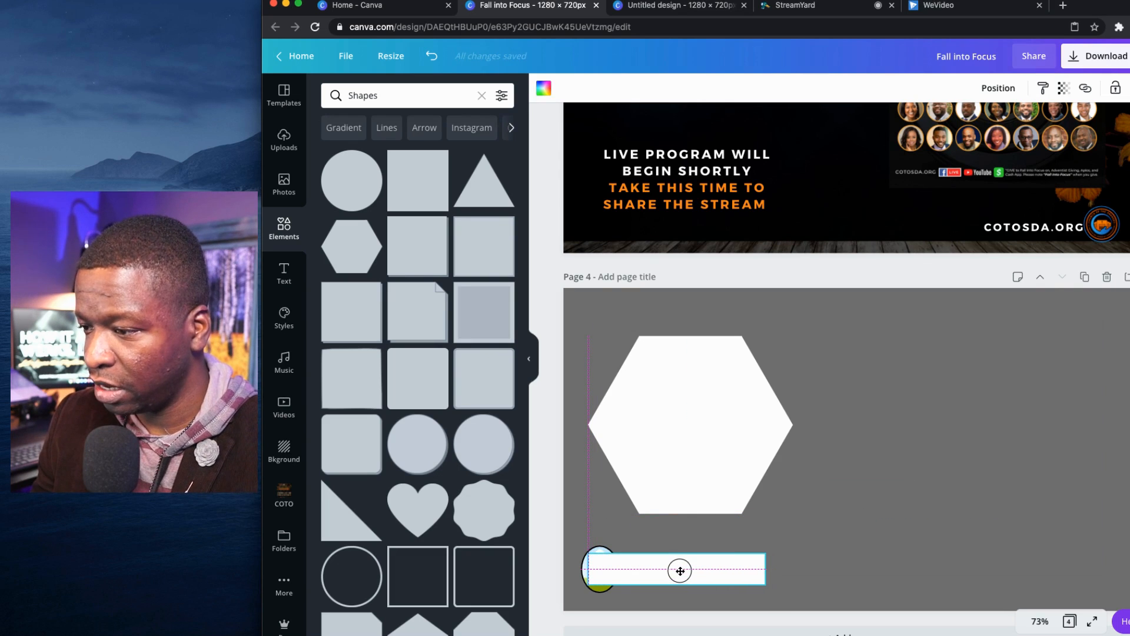
pyautogui.scroll(1, 689, 556)
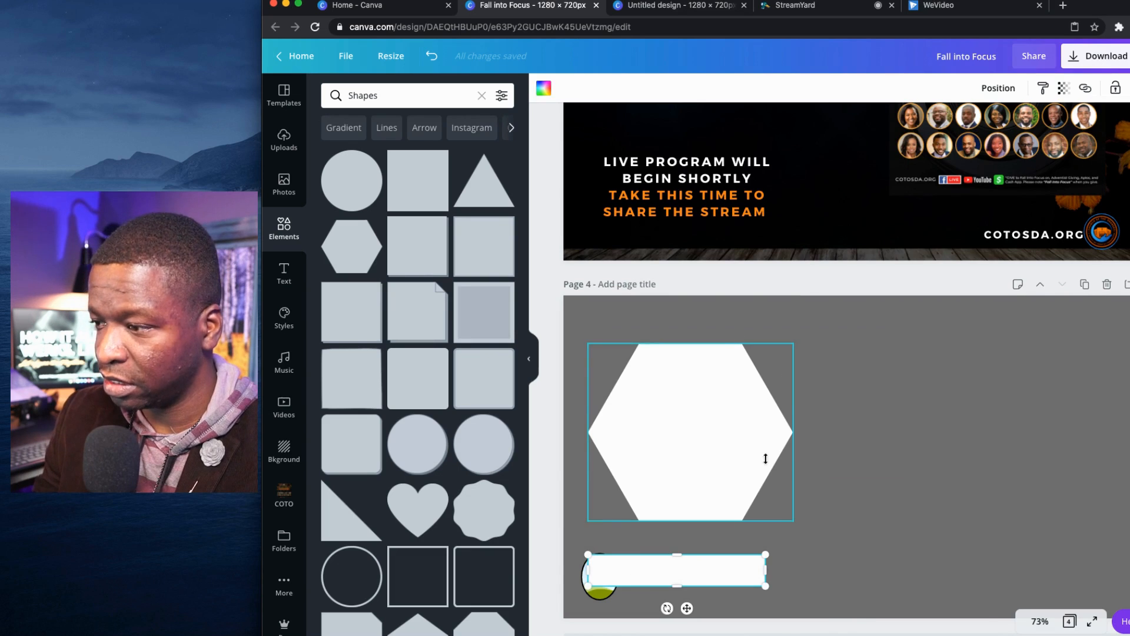
pyautogui.scroll(-1, 760, 465)
pyautogui.click(686, 557)
pyautogui.moveTo(685, 555); pyautogui.dragTo(687, 554)
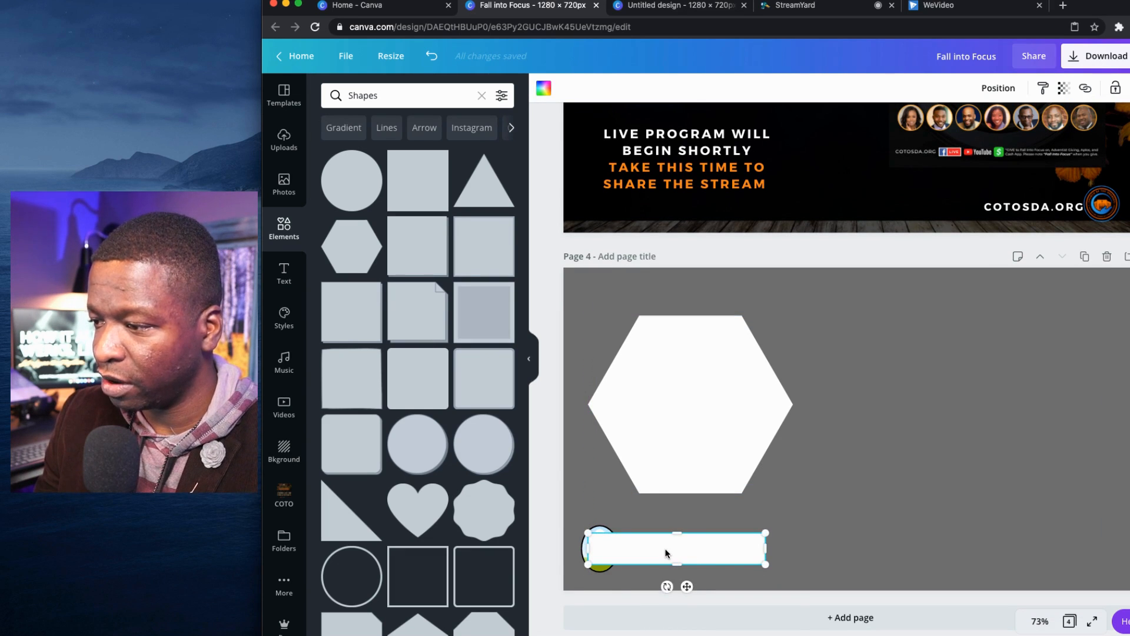
# Send the white bar behind the oval frame and nudge it down slightly.
pyautogui.rightClick(665, 553)
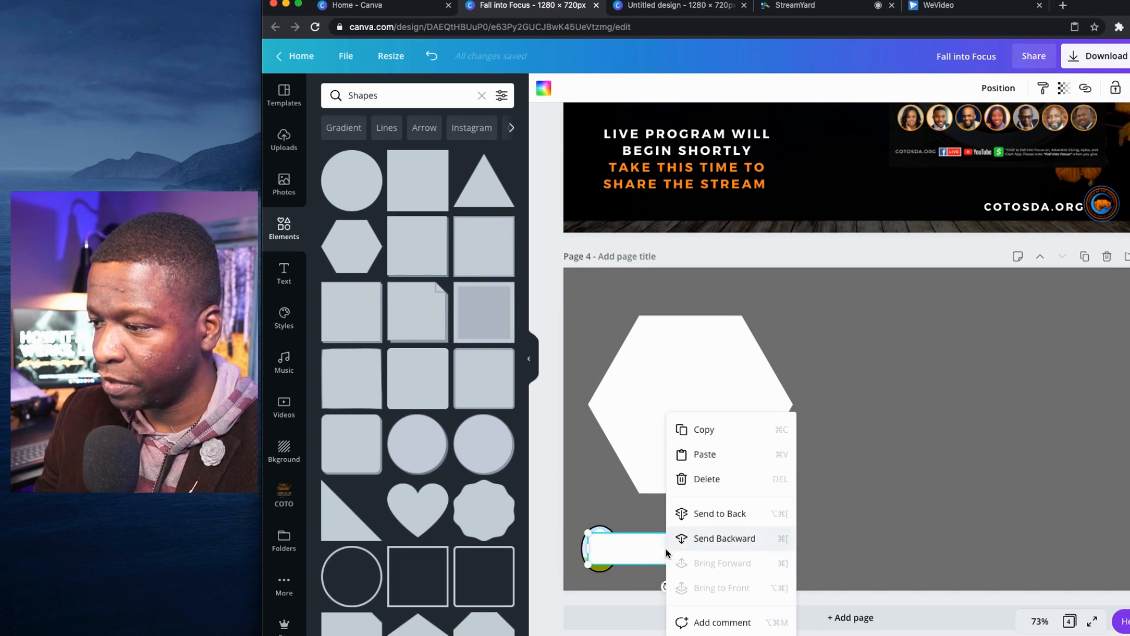
pyautogui.click(722, 519)
pyautogui.click(820, 529)
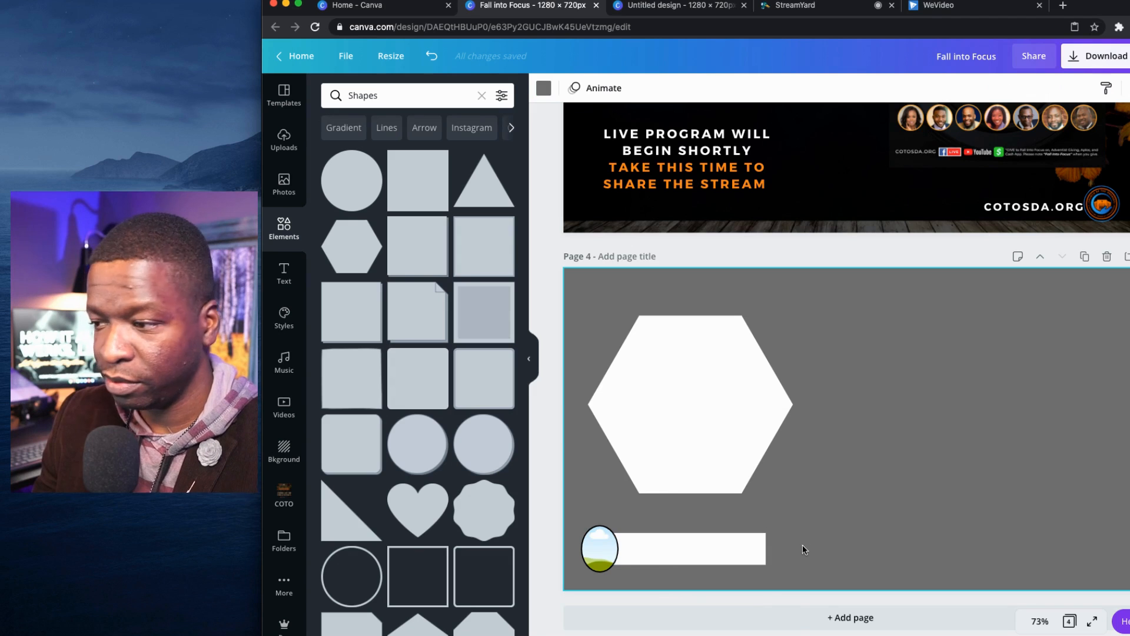
pyautogui.click(710, 553)
pyautogui.press('Down')
pyautogui.press('Down')
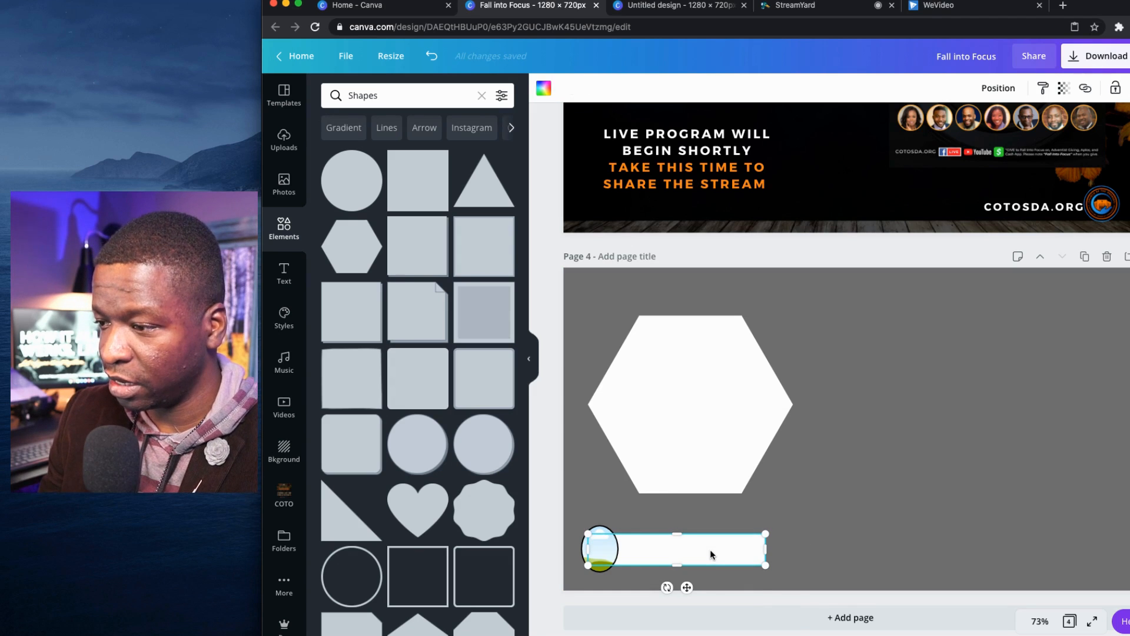
pyautogui.click(934, 541)
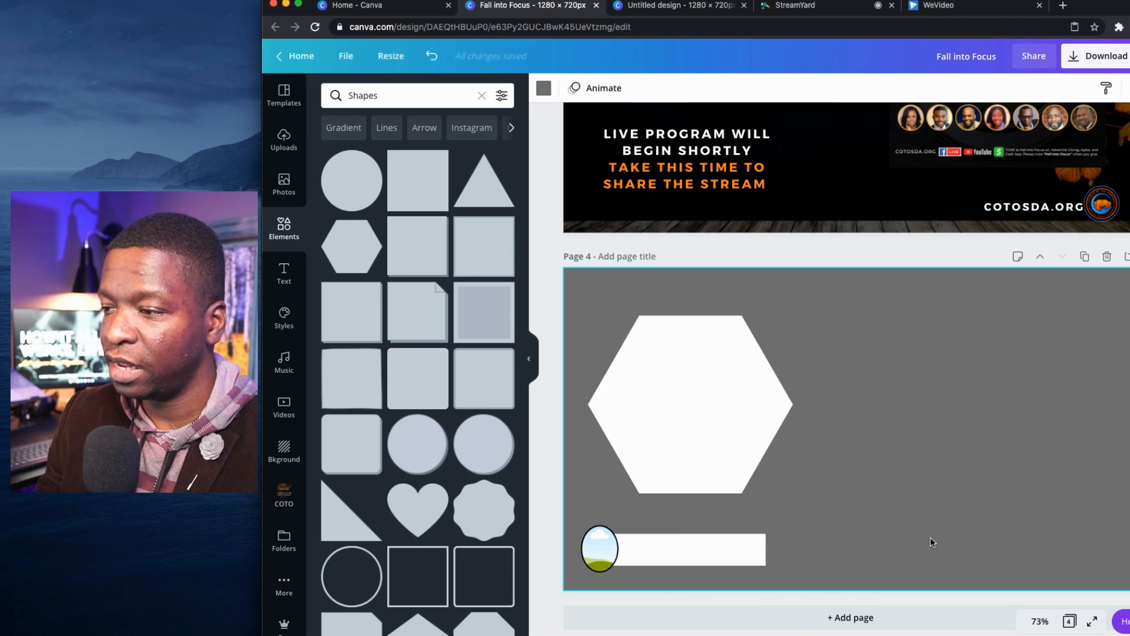
# Shrink the white hexagon to the bar's height and place it over the bar's right end to form a pointed tip.
pyautogui.click(692, 380)
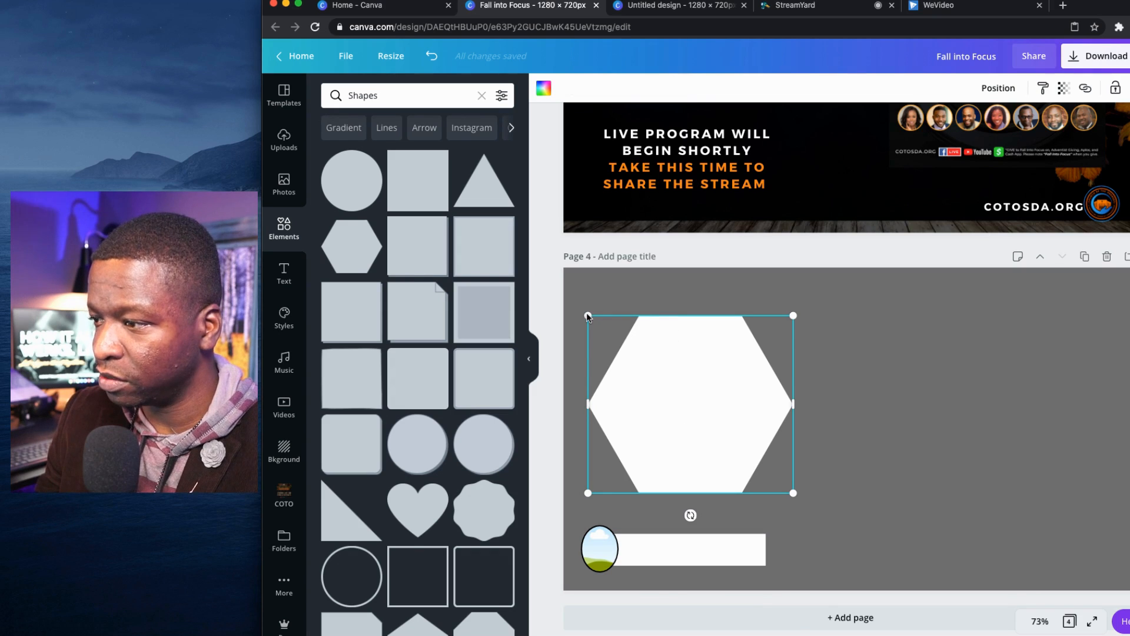
pyautogui.moveTo(587, 315); pyautogui.dragTo(643, 368)
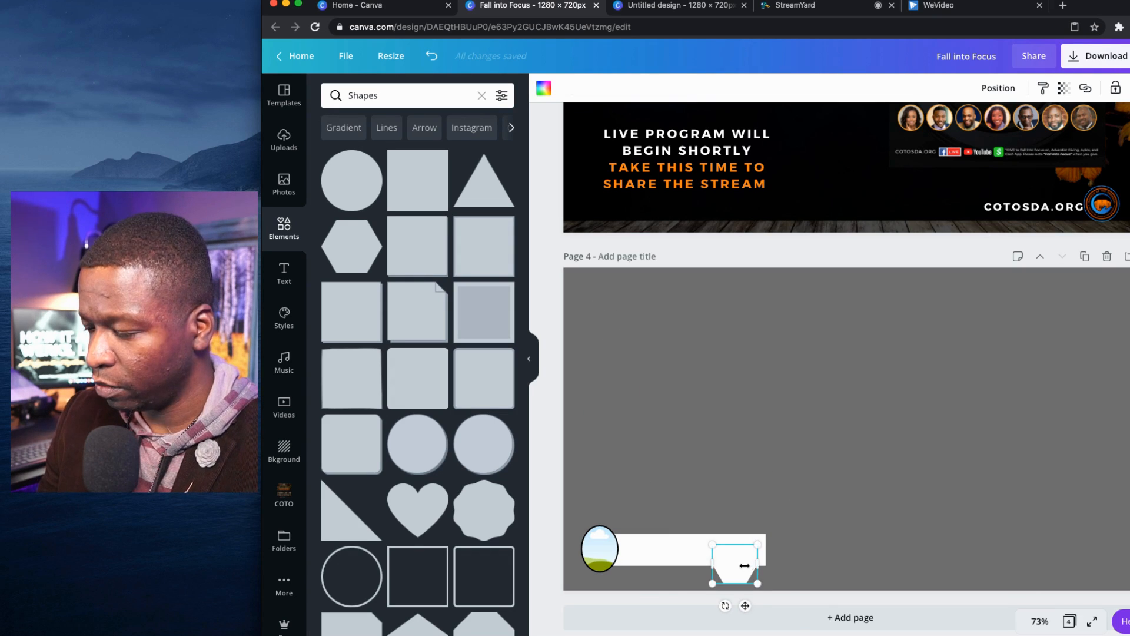
pyautogui.moveTo(743, 565); pyautogui.dragTo(763, 548)
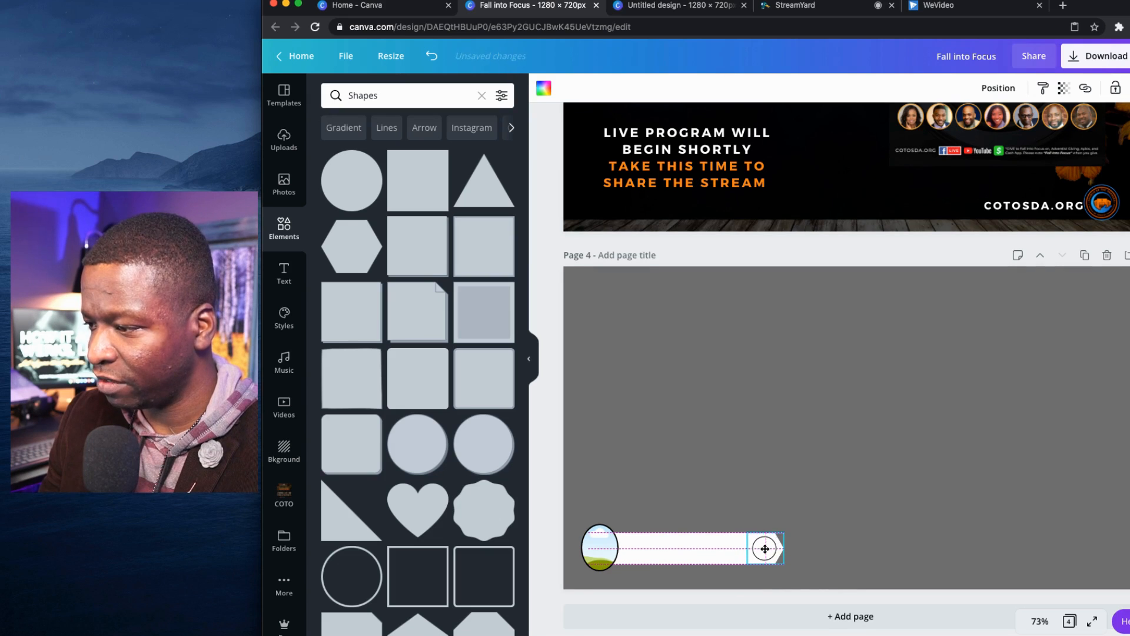
pyautogui.click(891, 494)
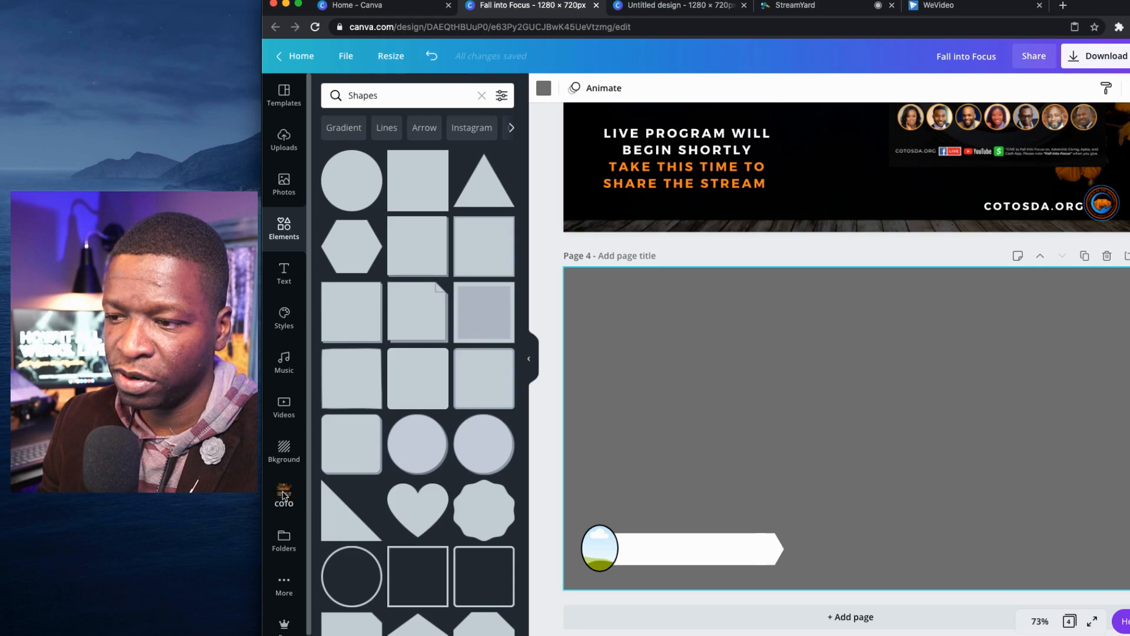
# Fill the small oval frame with the COTO folder portrait of the bald, bearded man in a blue suit.
pyautogui.click(283, 492)
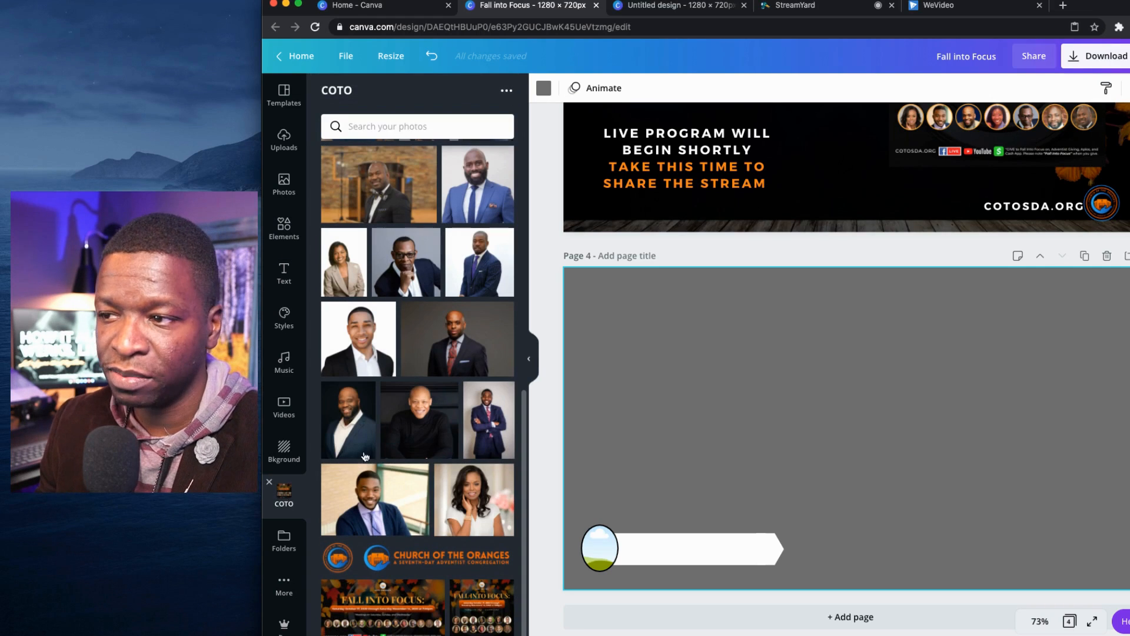
pyautogui.scroll(5, 443, 417)
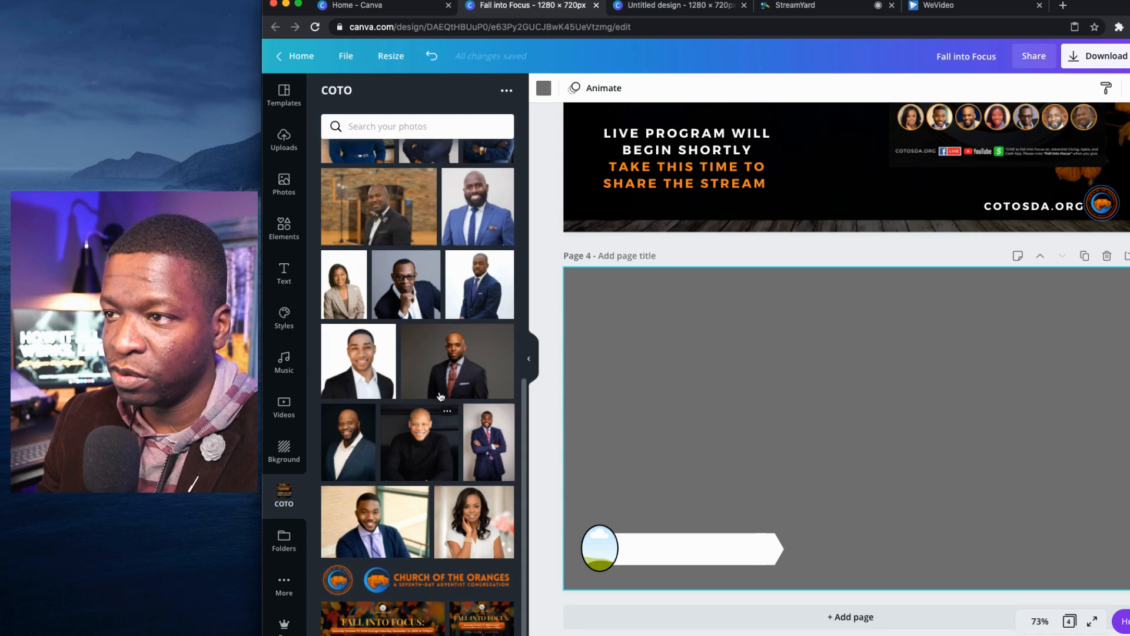
pyautogui.scroll(-4, 437, 395)
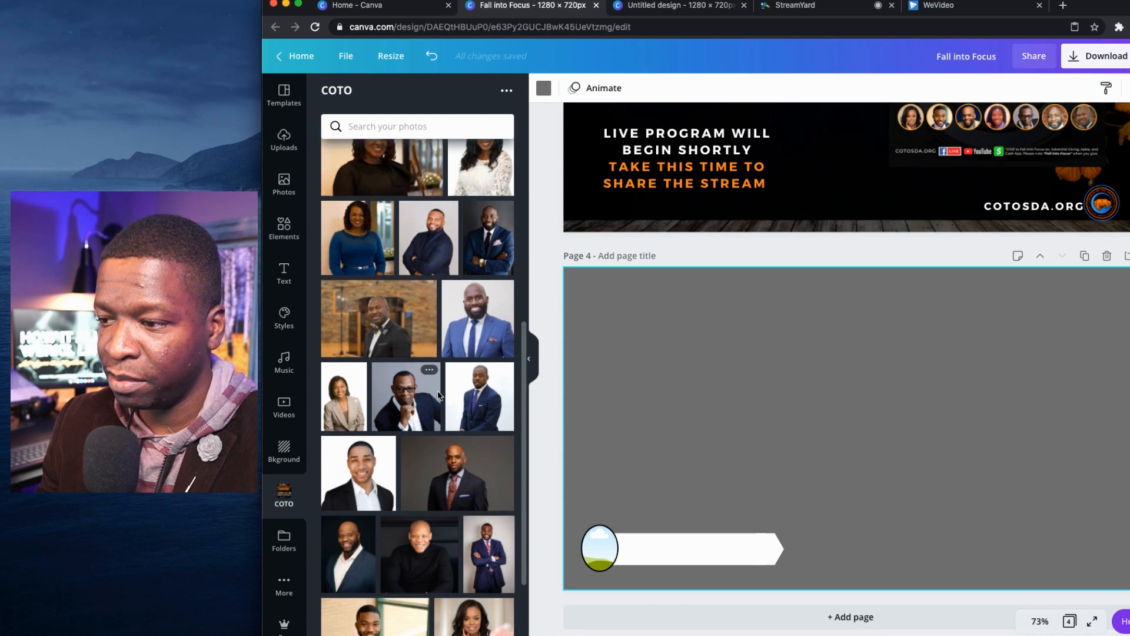
pyautogui.scroll(3, 438, 397)
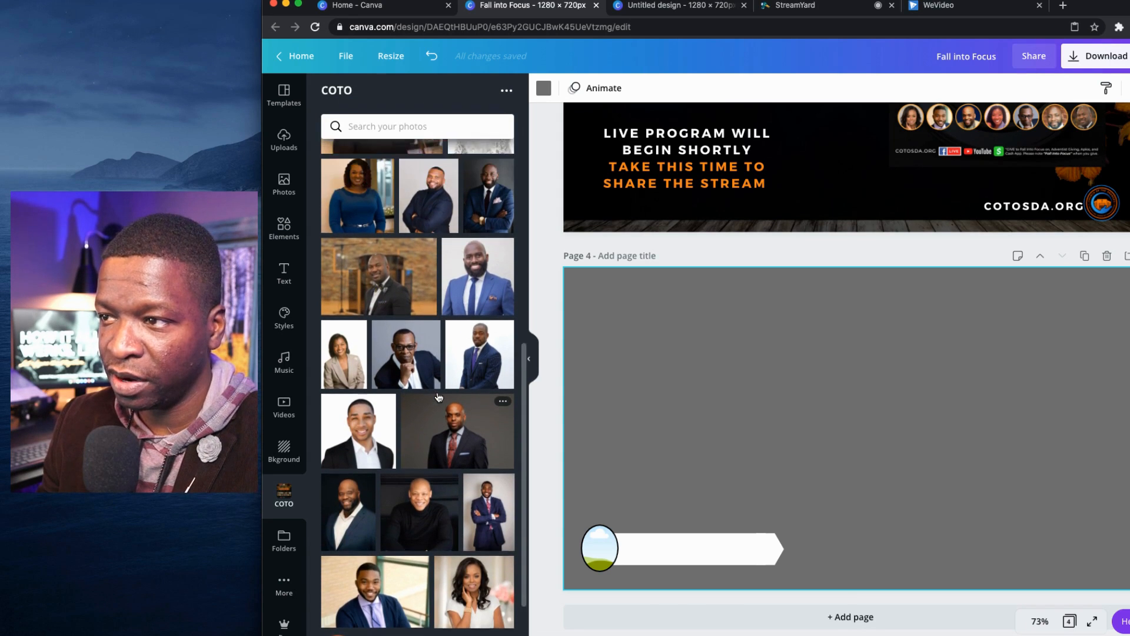
pyautogui.moveTo(480, 368); pyautogui.dragTo(606, 553)
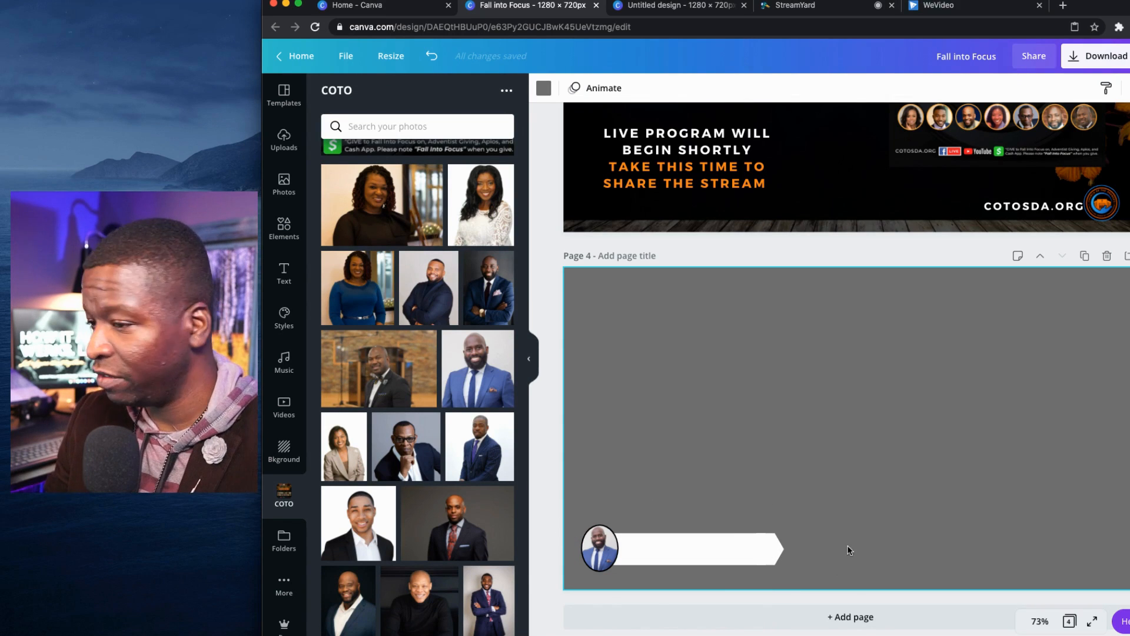
# Enlarge the portrait inside the oval frame and reposition it so the face fills the oval.
pyautogui.doubleClick(600, 547)
pyautogui.moveTo(622, 523); pyautogui.dragTo(639, 503)
pyautogui.moveTo(626, 525); pyautogui.dragTo(620, 547)
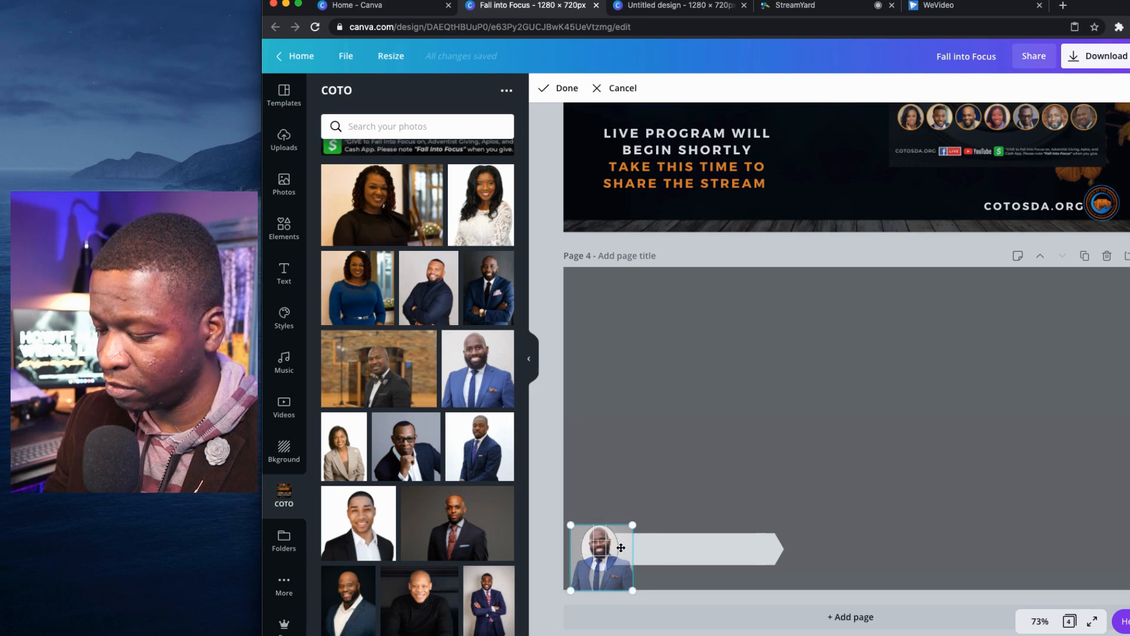
pyautogui.press('Return')
pyautogui.click(677, 494)
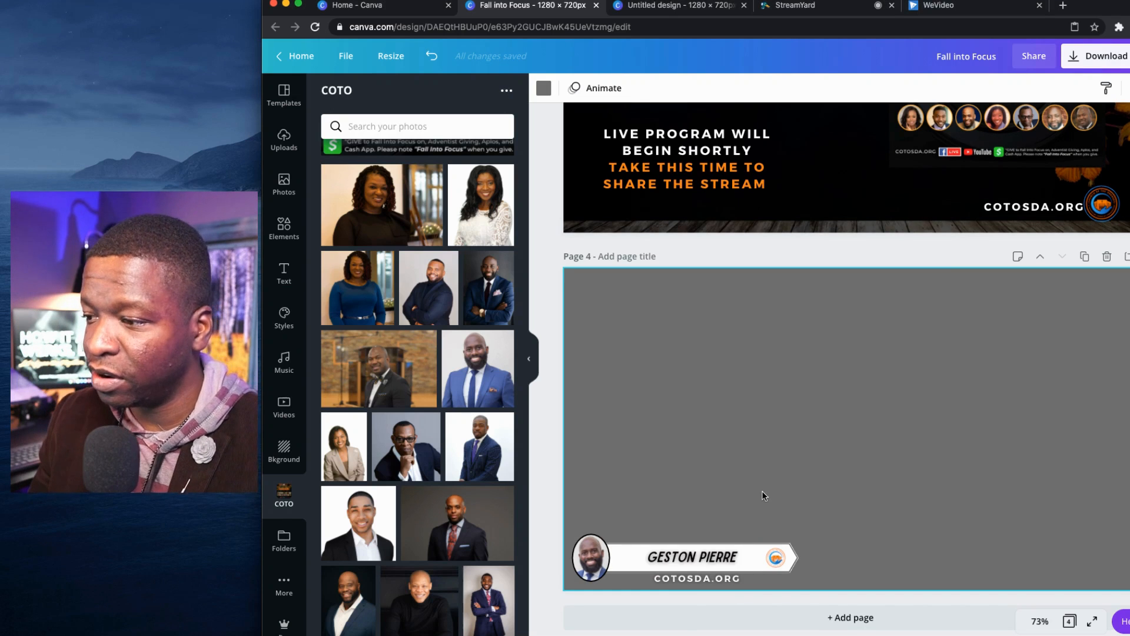
# Apply the Shadow effect to the COTOSDA.ORG text under the name bar and choose a shadow colour.
pyautogui.click(779, 548)
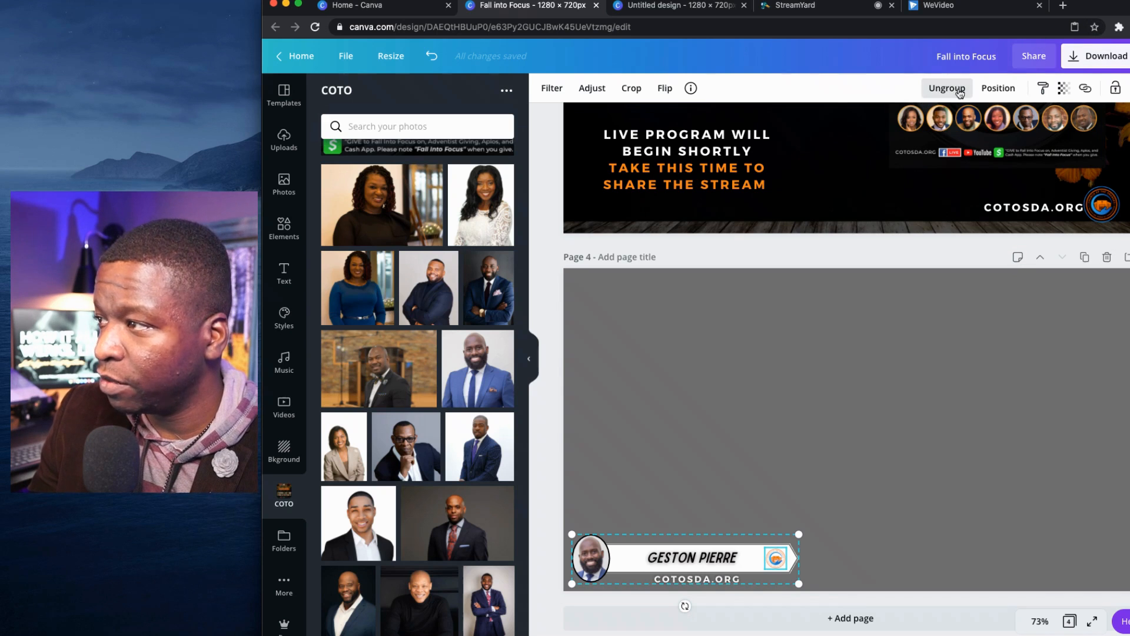
pyautogui.click(931, 292)
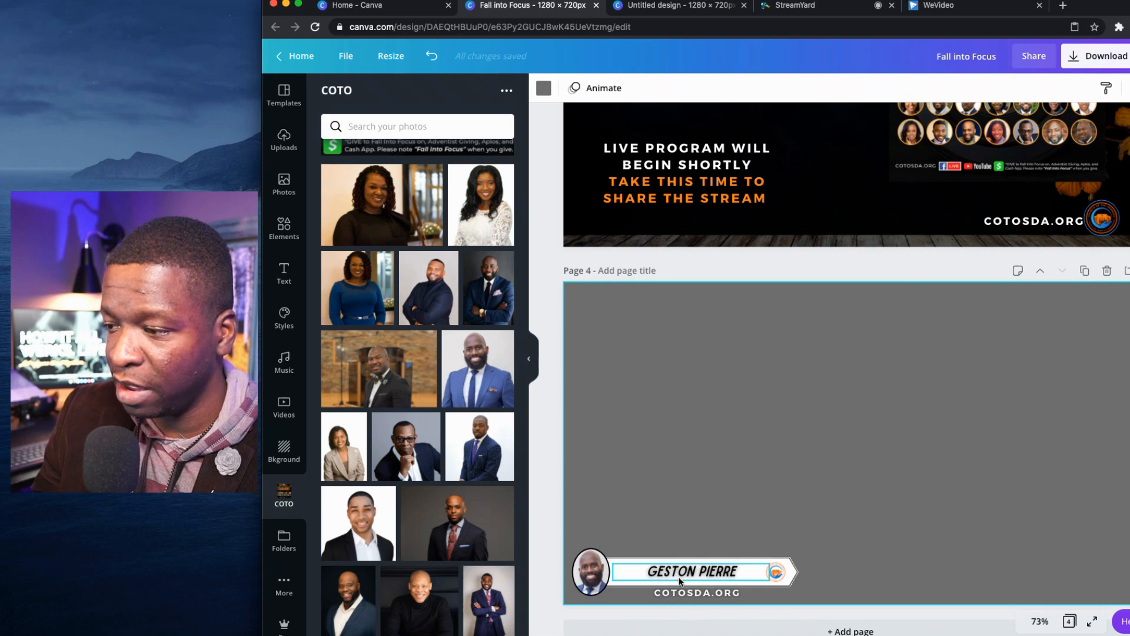
pyautogui.click(690, 594)
pyautogui.doubleClick(691, 594)
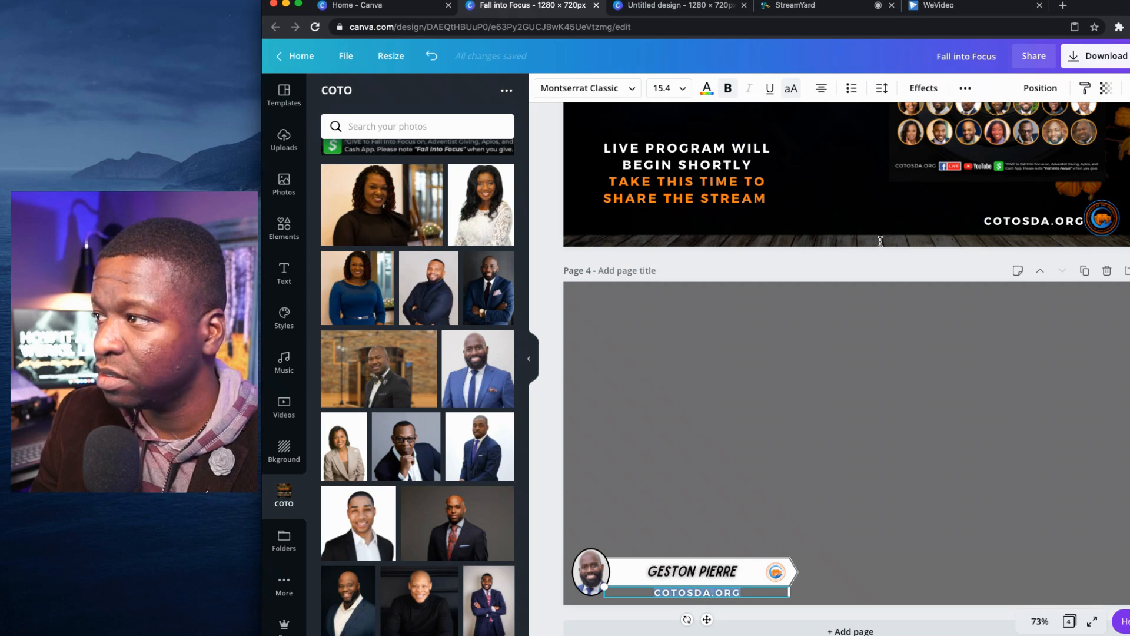
pyautogui.click(922, 89)
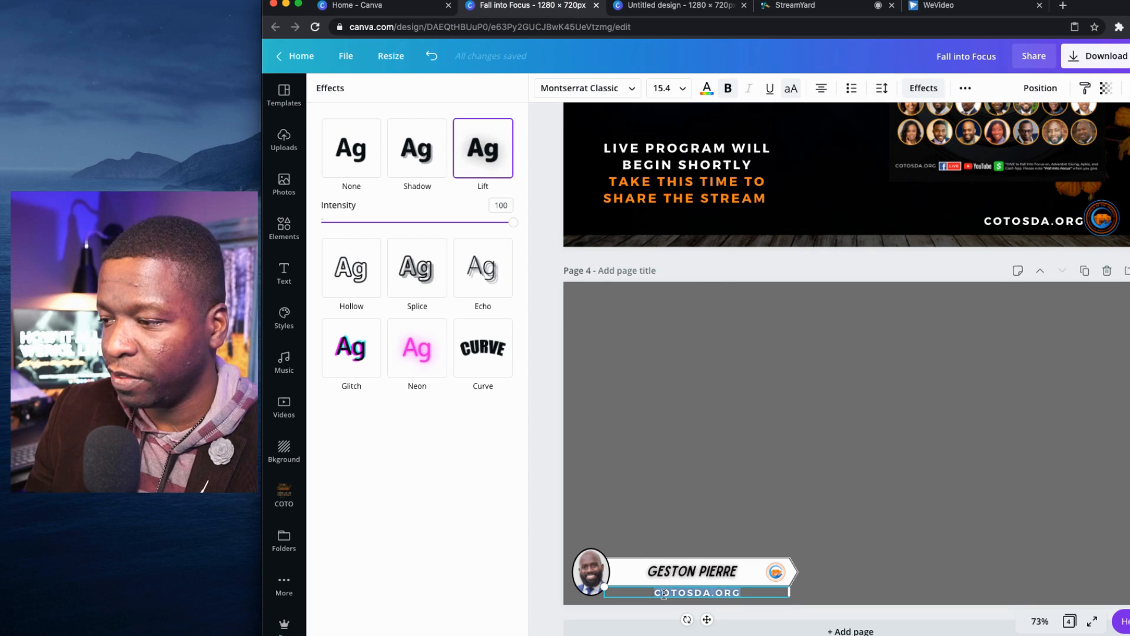
pyautogui.click(419, 183)
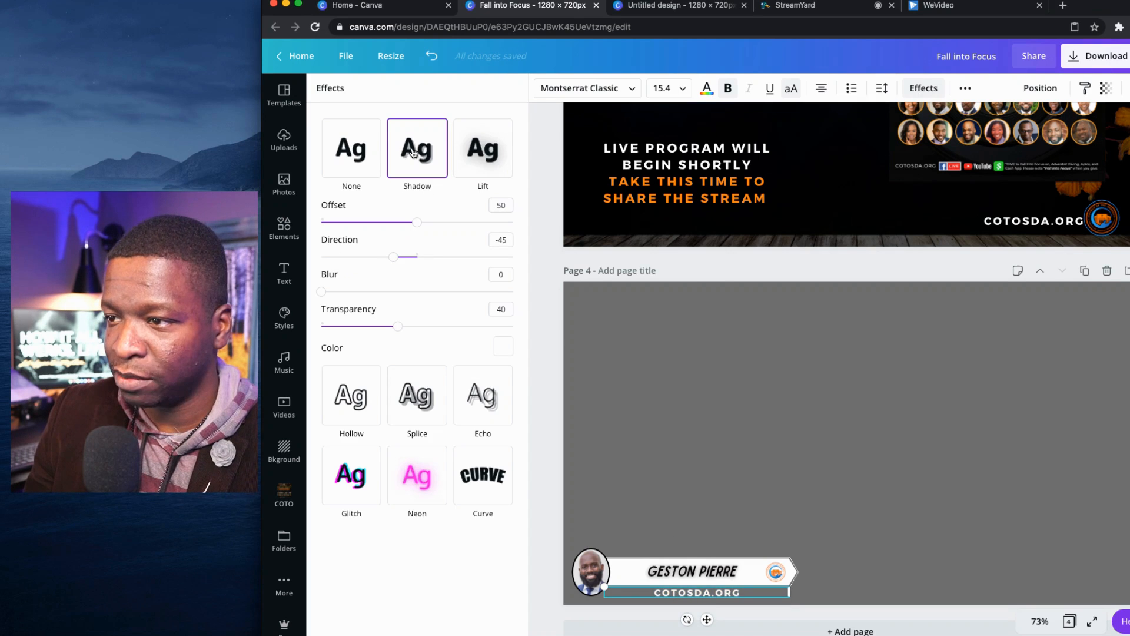
pyautogui.click(504, 346)
pyautogui.click(341, 457)
pyautogui.click(752, 518)
pyautogui.click(752, 518)
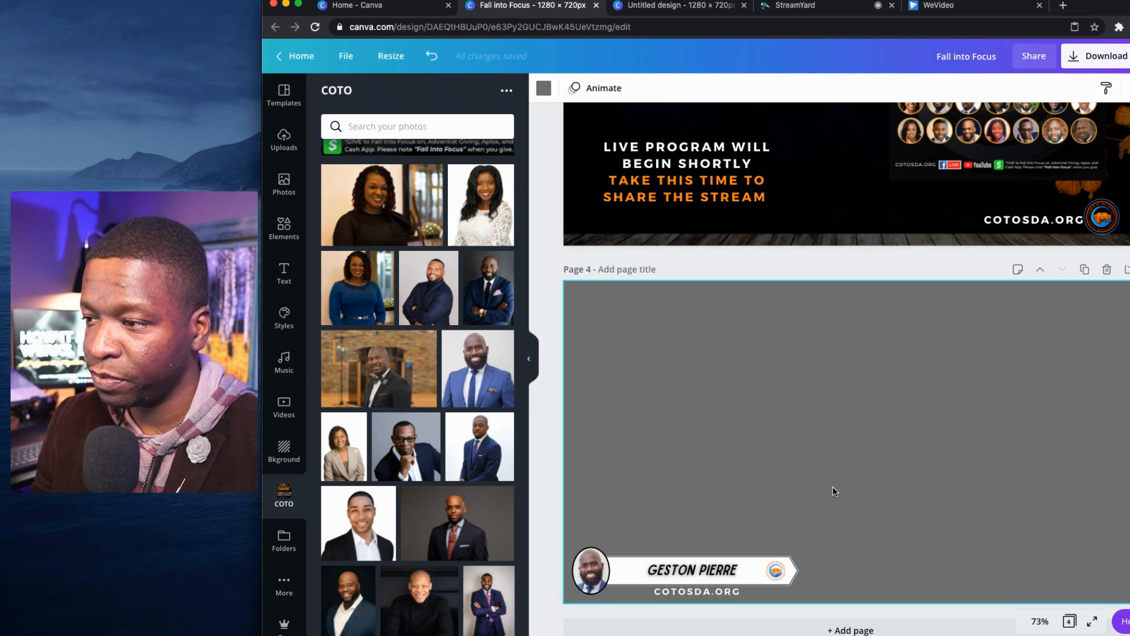
pyautogui.scroll(-1, 850, 479)
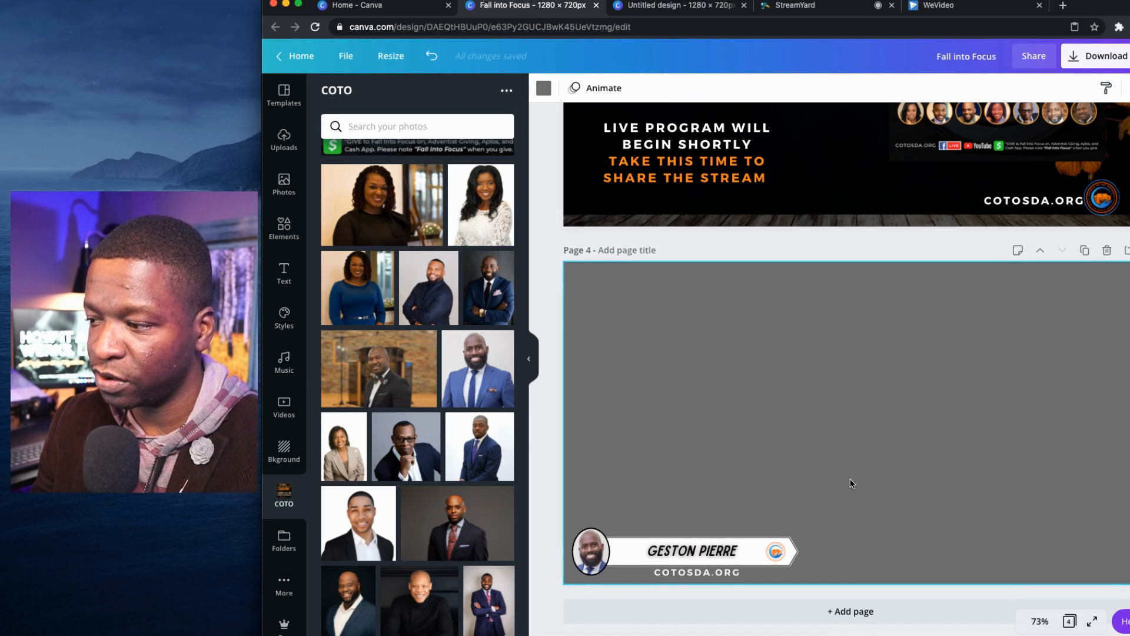
pyautogui.click(859, 613)
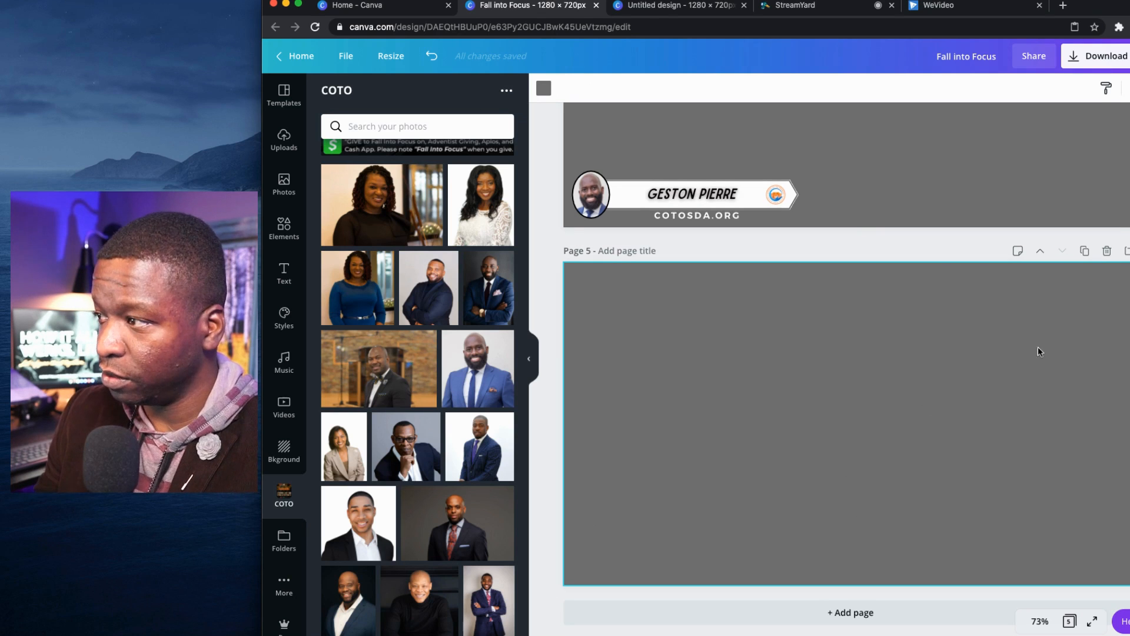
pyautogui.click(1107, 251)
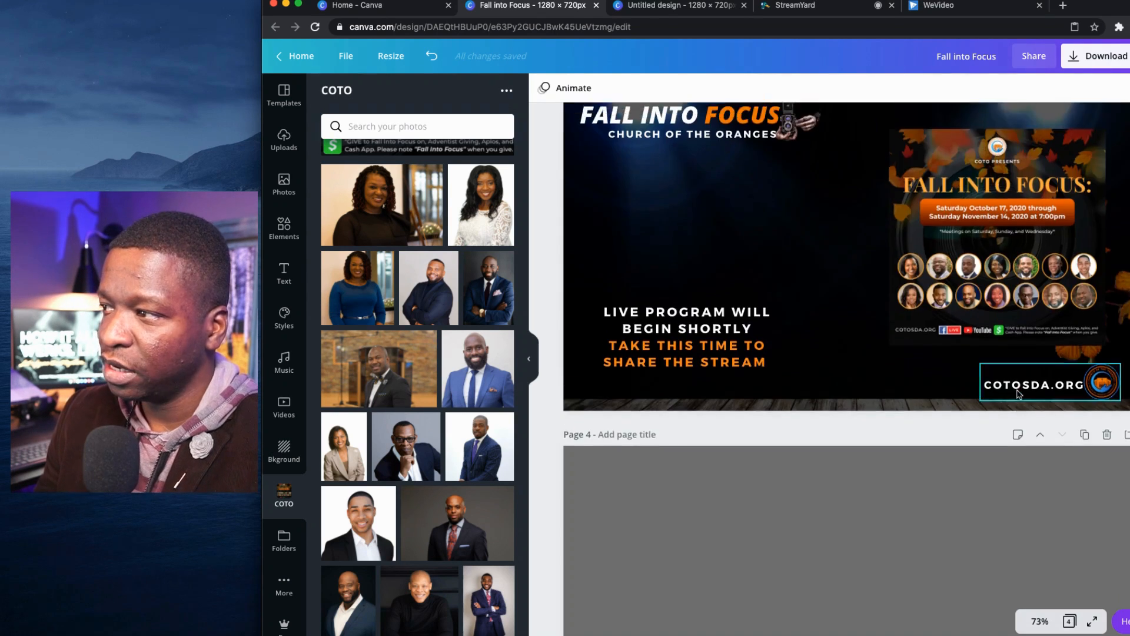
# Duplicate page 3, Countdown Clock.
pyautogui.scroll(5, 1018, 393)
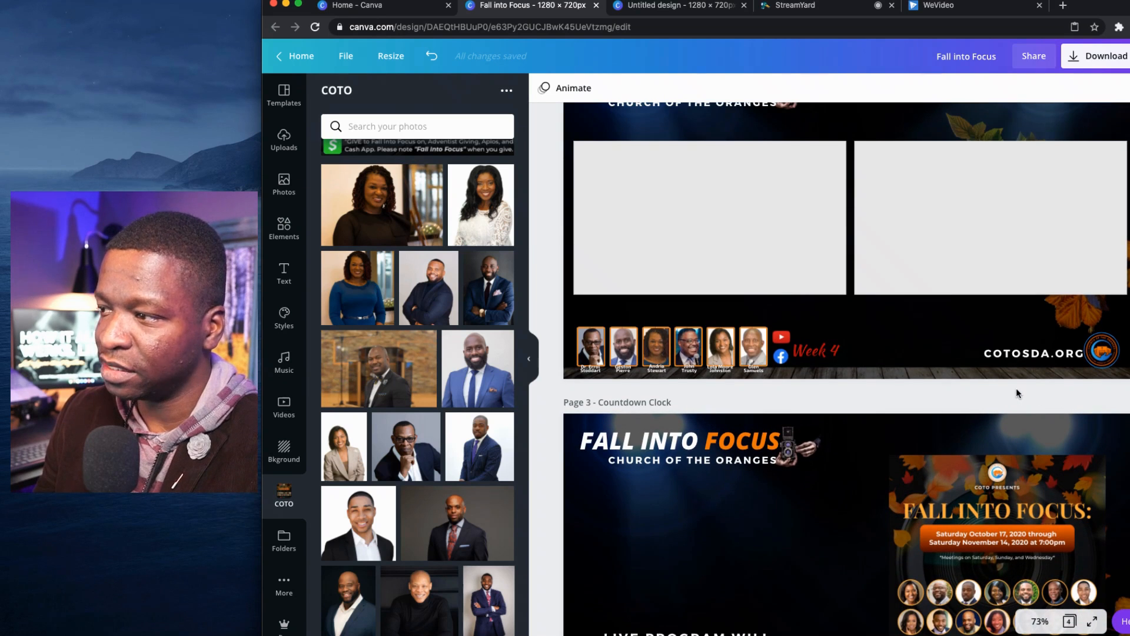
pyautogui.scroll(-2, 1048, 398)
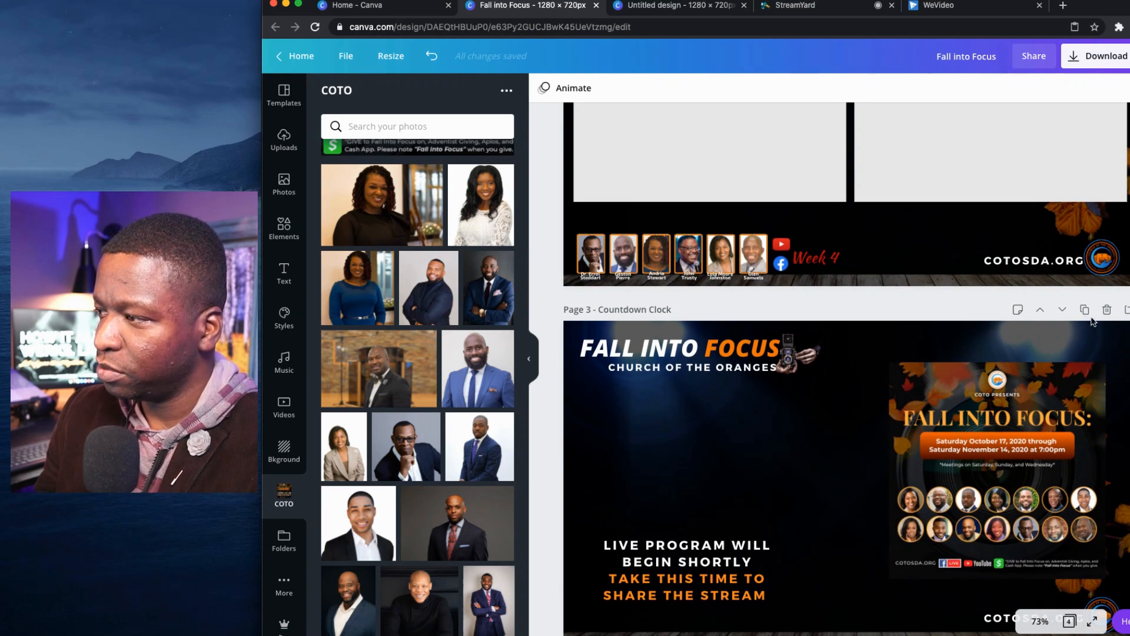
pyautogui.click(1084, 309)
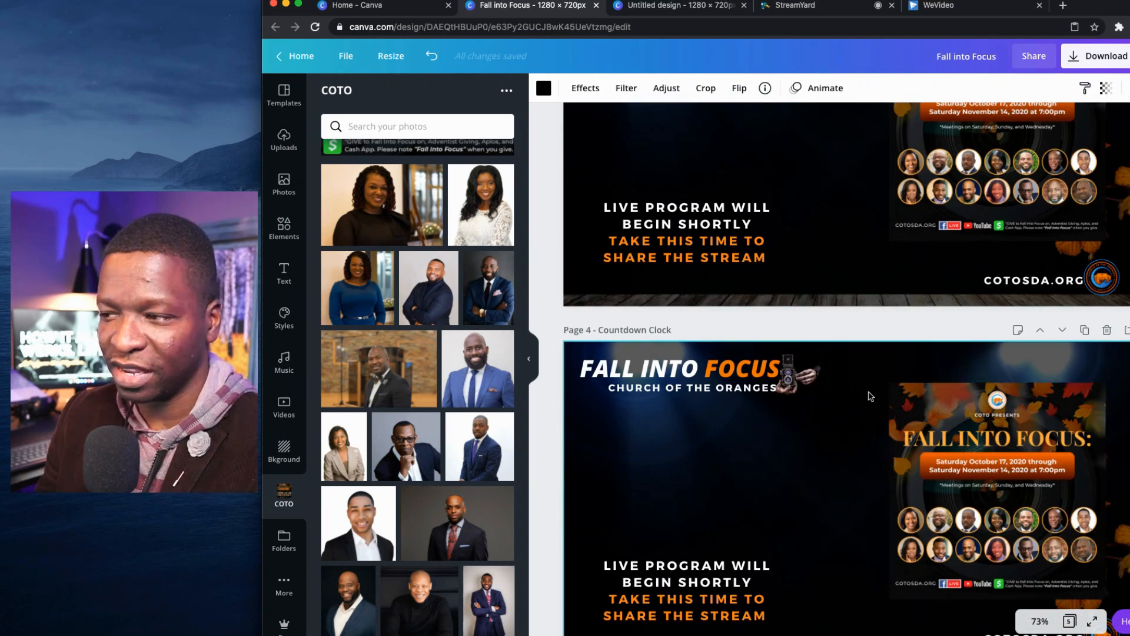
# Delete the "LIVE PROGRAM WILL BEGIN SHORTLY" text and the event flyer from the duplicated Countdown Clock page.
pyautogui.click(696, 505)
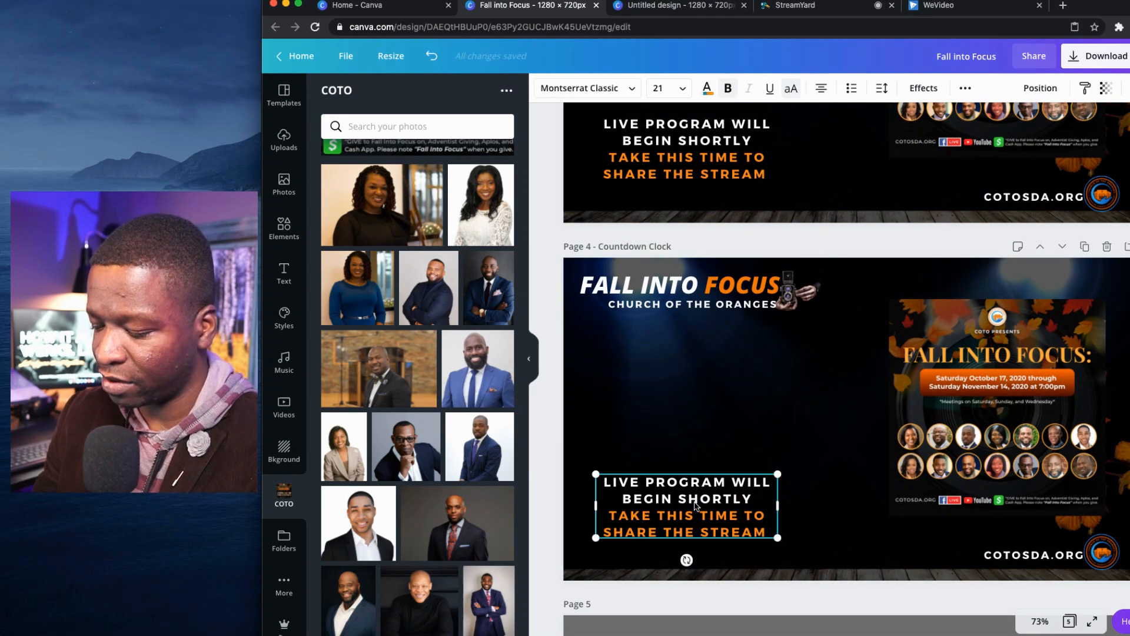
pyautogui.press('BackSpace')
pyautogui.click(1022, 416)
pyautogui.press('BackSpace')
pyautogui.click(699, 394)
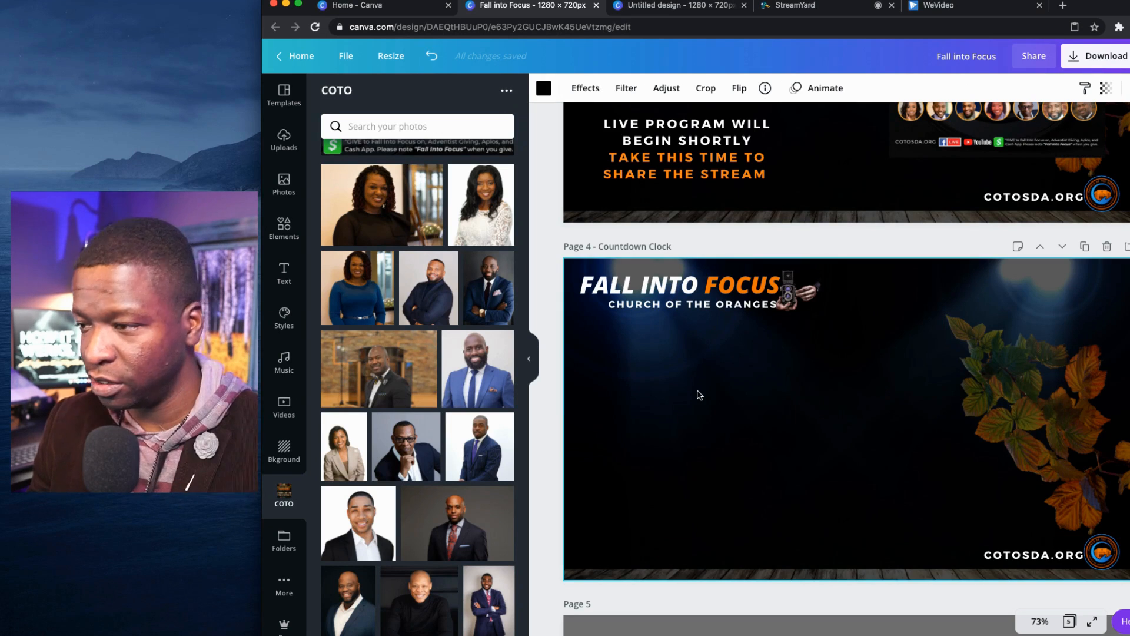
# Add a torn-edge square photo frame to page 4 and position it just below the FALL INTO FOCUS title.
pyautogui.click(285, 229)
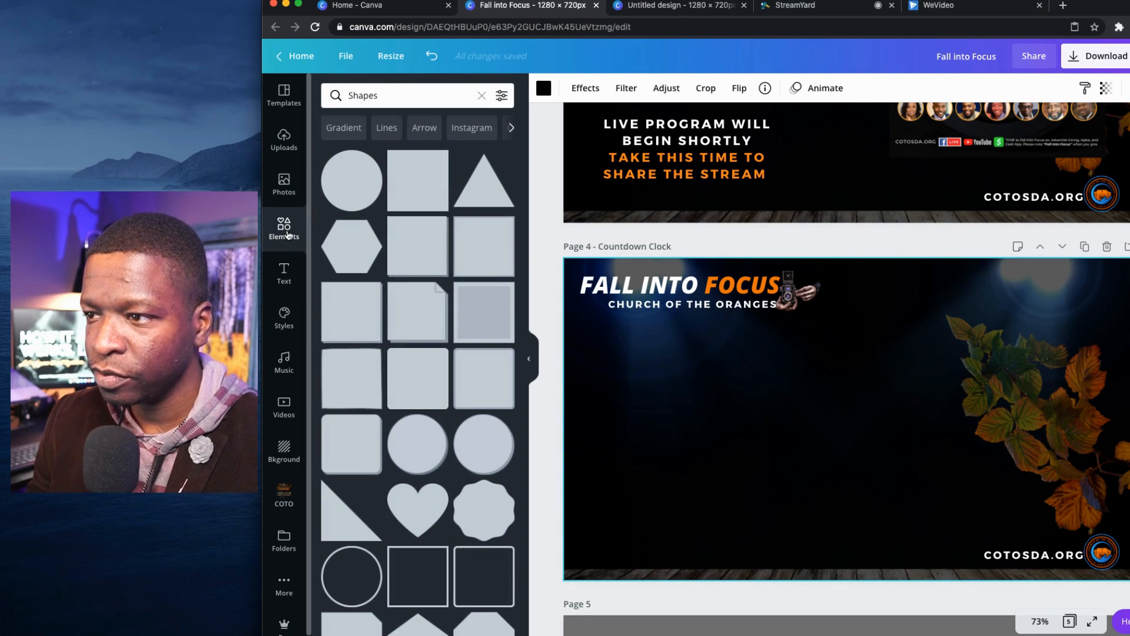
pyautogui.click(481, 95)
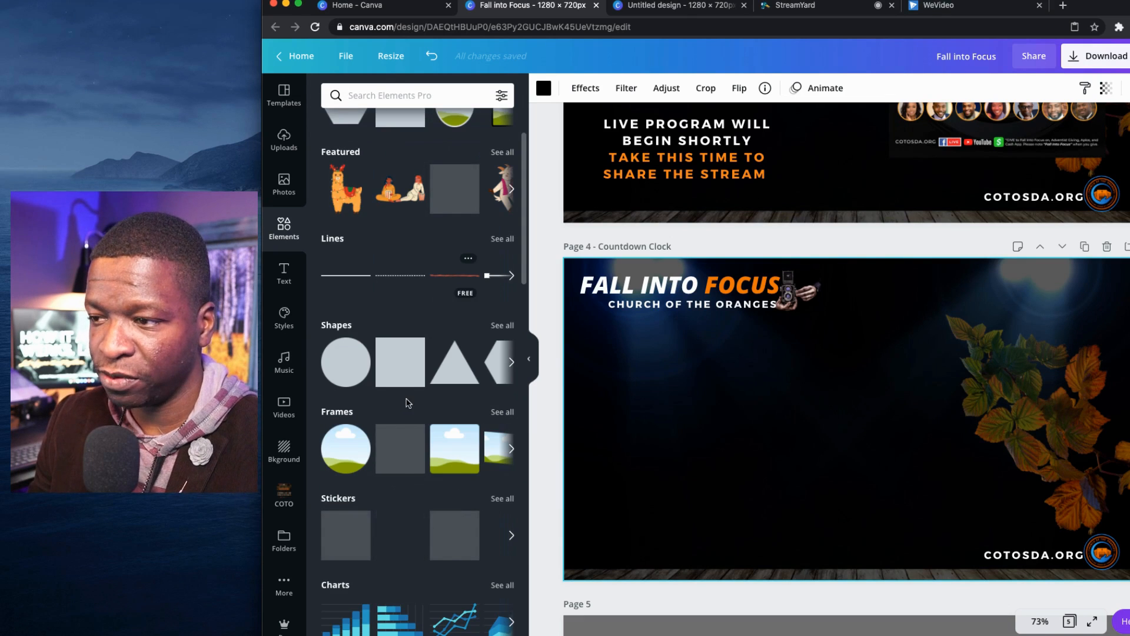
pyautogui.click(502, 411)
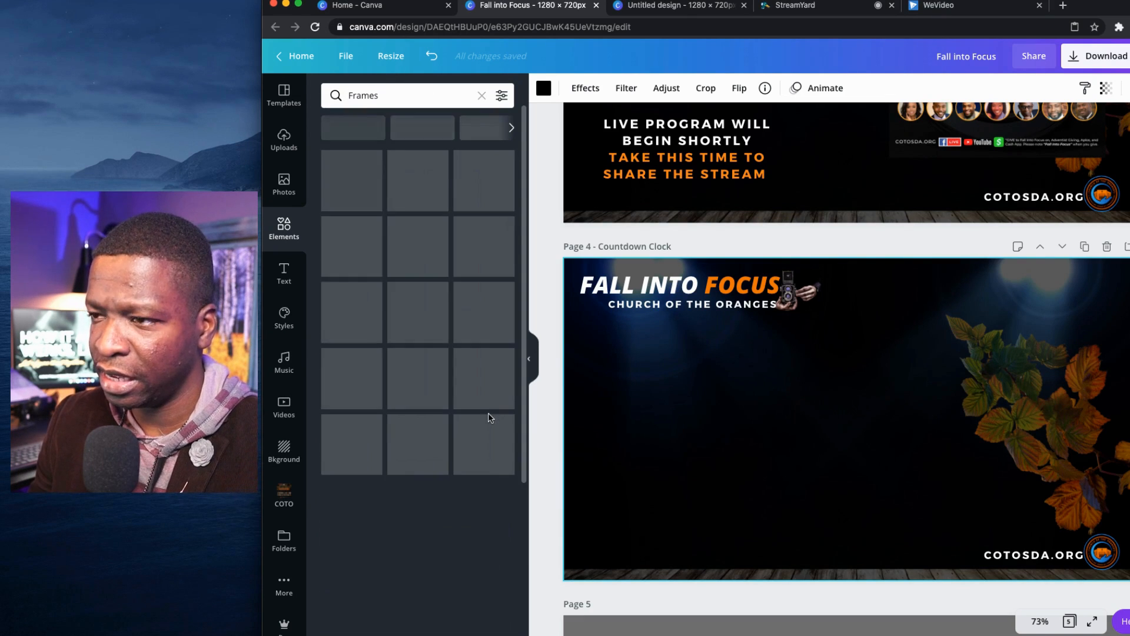
pyautogui.scroll(-2, 463, 356)
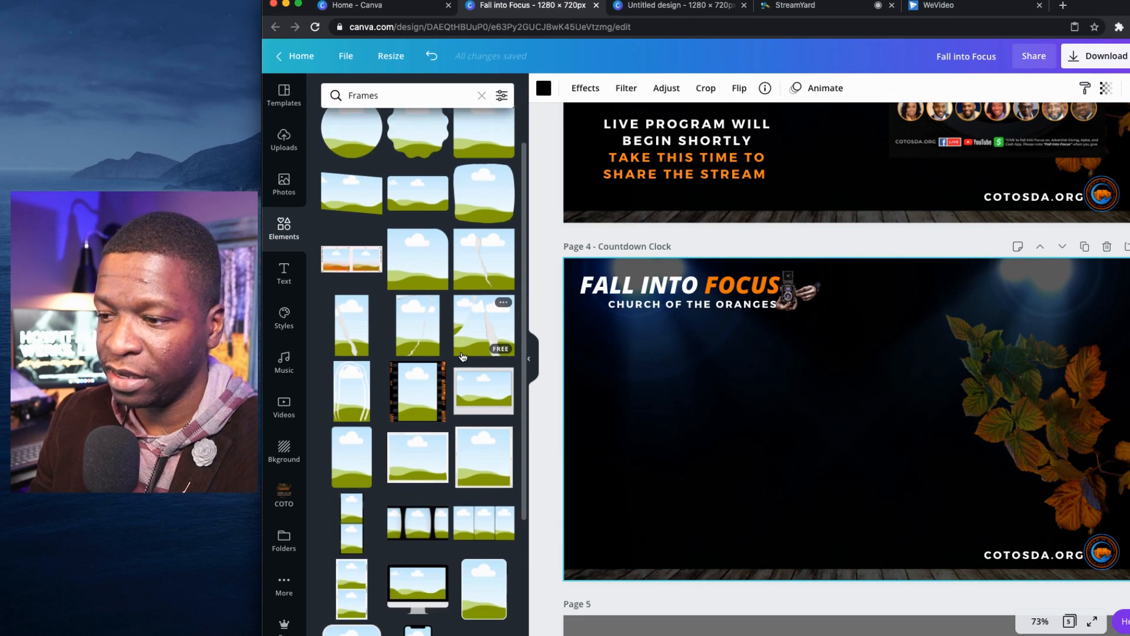
pyautogui.scroll(-5, 463, 357)
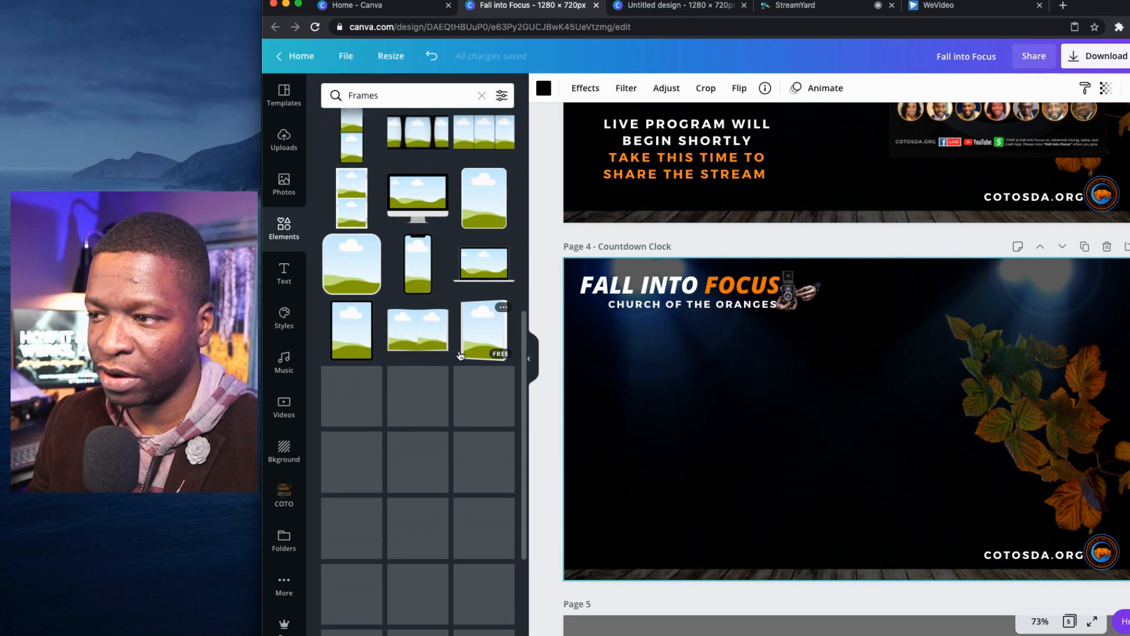
pyautogui.scroll(-3, 459, 355)
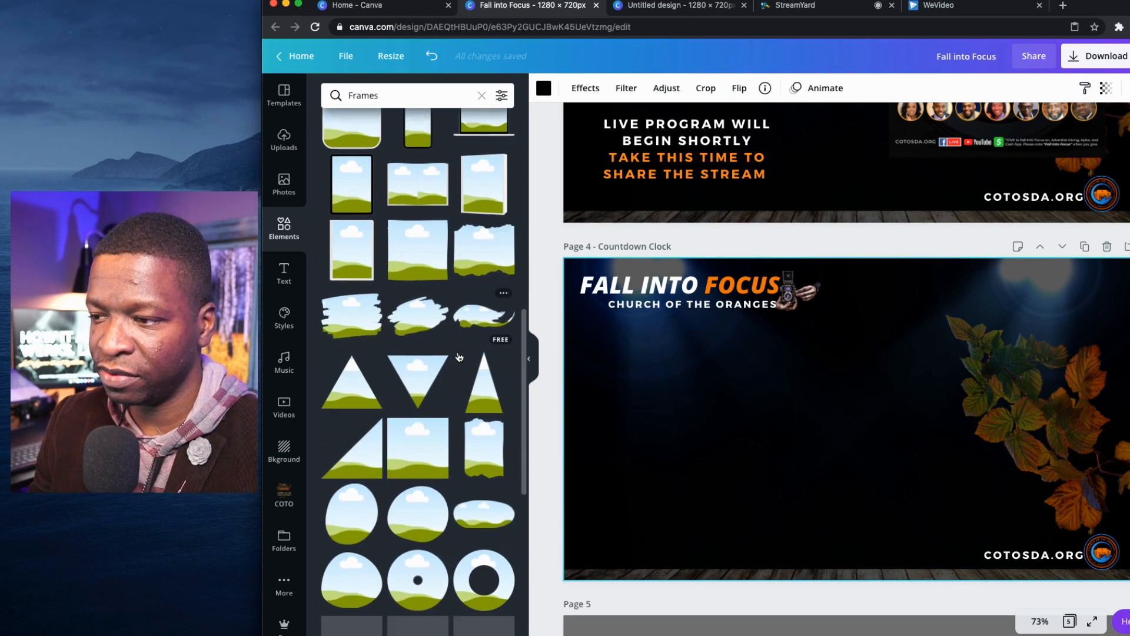
pyautogui.scroll(-2, 460, 356)
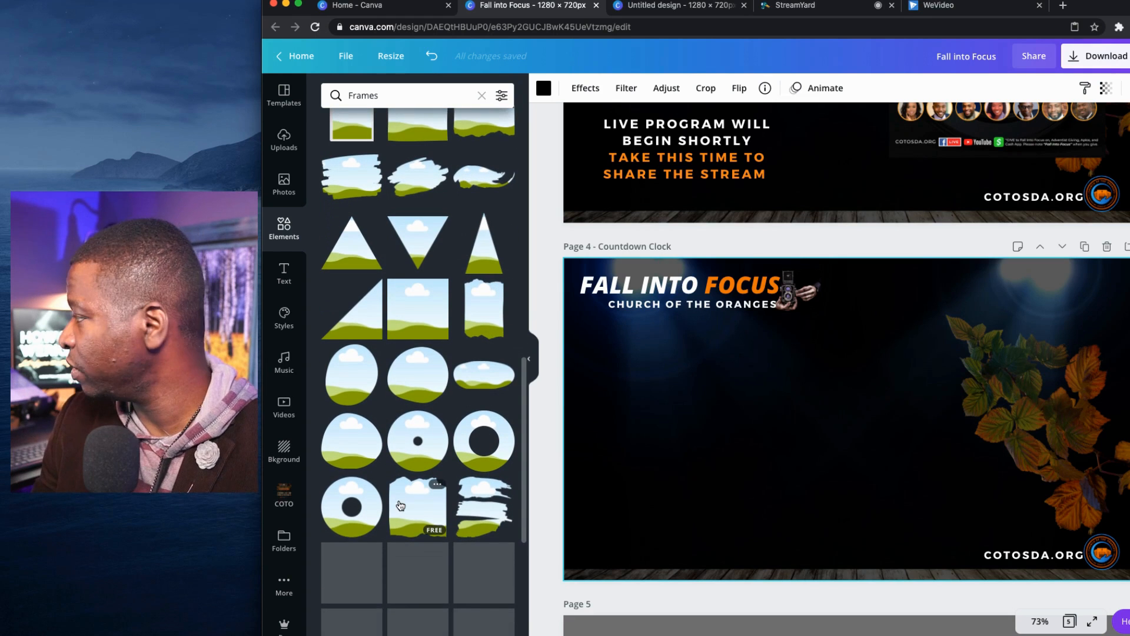
pyautogui.click(405, 505)
pyautogui.moveTo(813, 424); pyautogui.dragTo(663, 427)
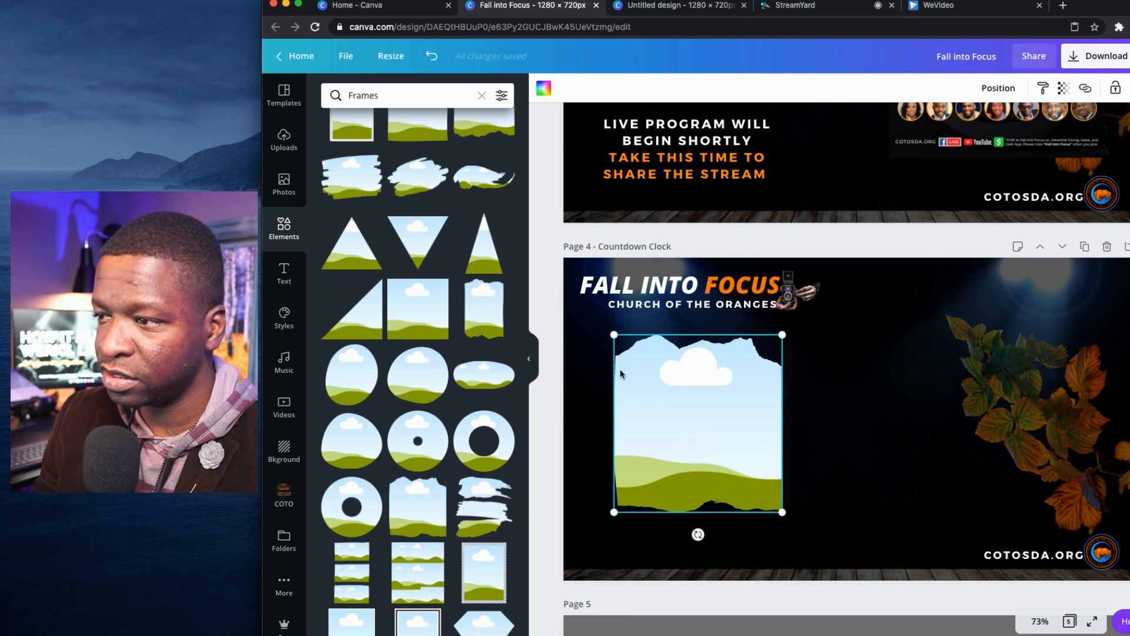
pyautogui.moveTo(734, 429); pyautogui.dragTo(734, 426)
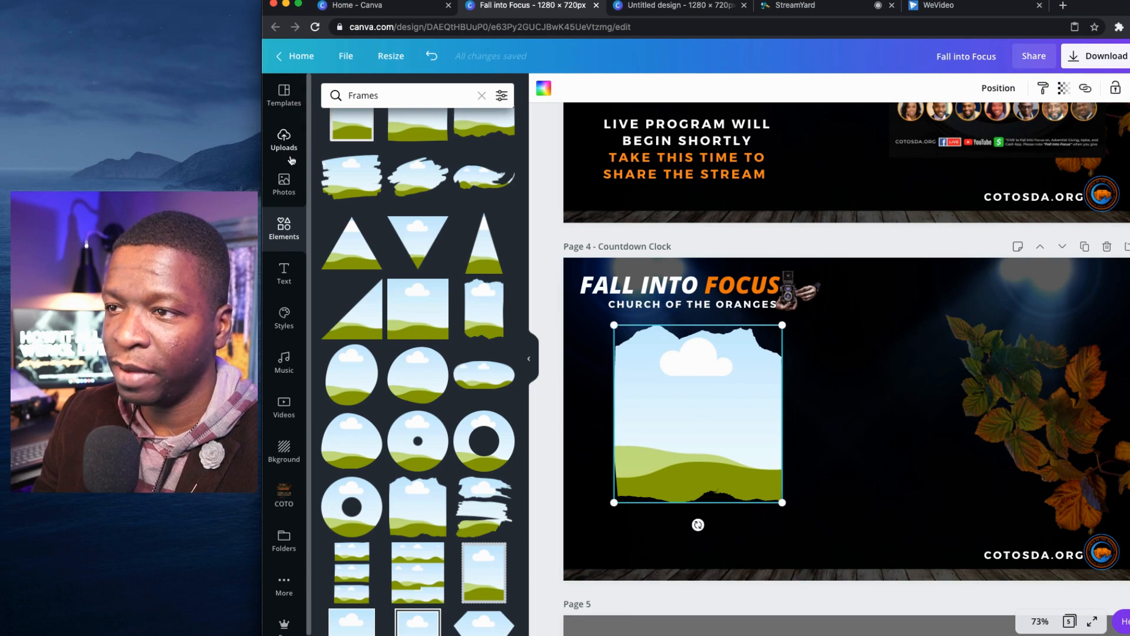
# Fill the torn-edge frame with the portrait of the woman in the beige suit from the COTO folder and shift it slightly down inside.
pyautogui.click(277, 499)
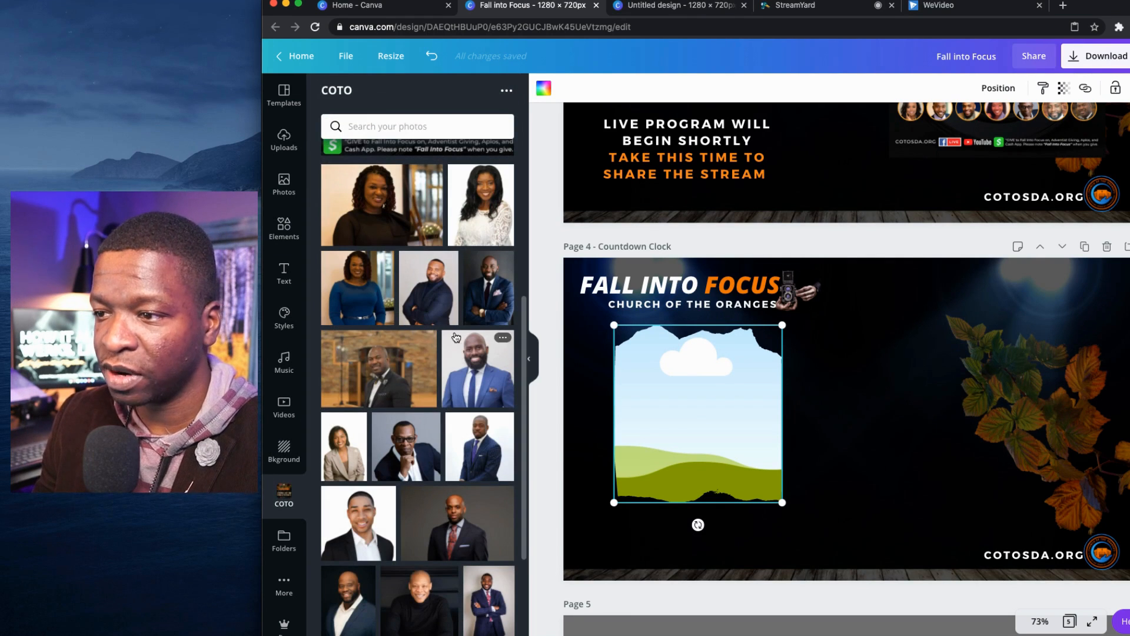
pyautogui.moveTo(344, 438); pyautogui.dragTo(624, 391)
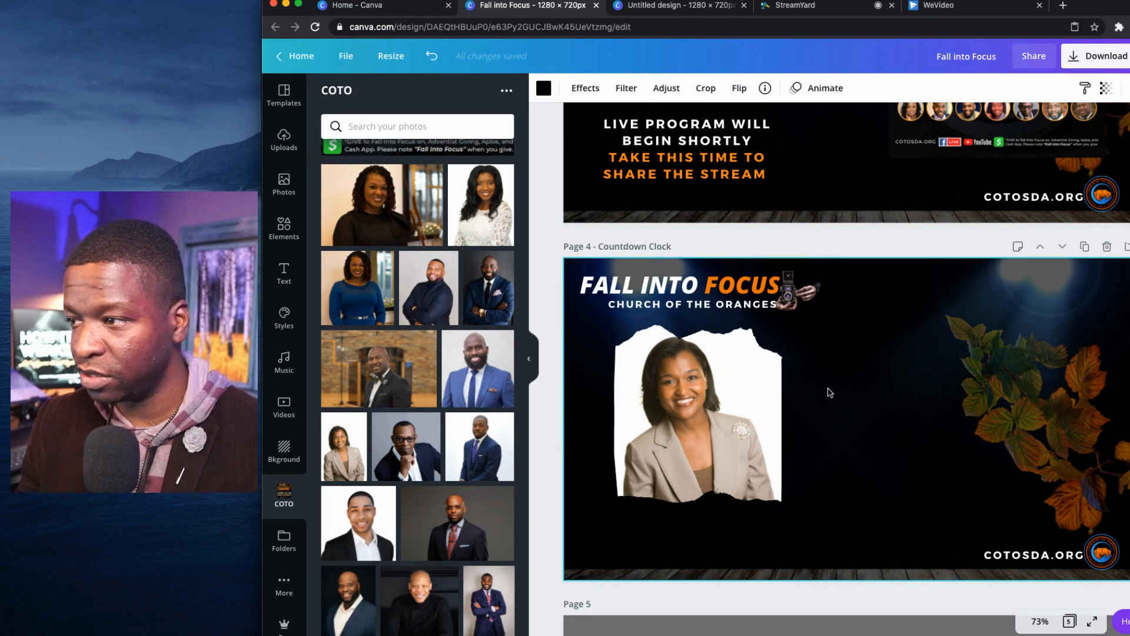
pyautogui.click(728, 395)
pyautogui.doubleClick(730, 394)
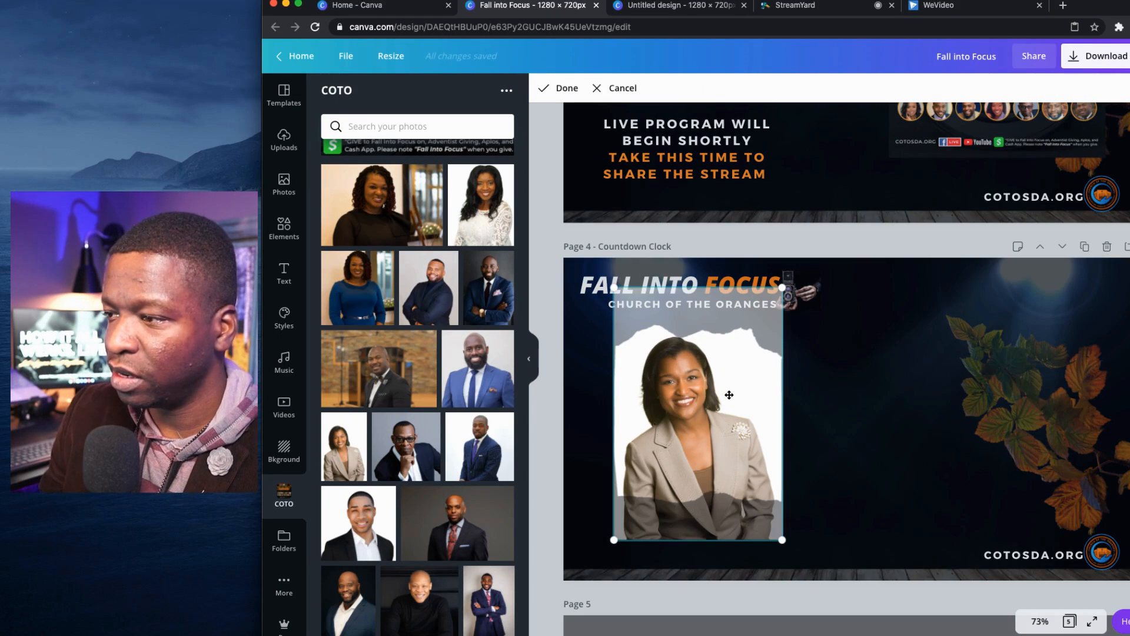
pyautogui.press('Down')
pyautogui.press('Down')
pyautogui.press('Down')
pyautogui.press('Down')
pyautogui.press('Down')
pyautogui.press('Down')
pyautogui.press('Down')
pyautogui.press('Down')
pyautogui.press('Down')
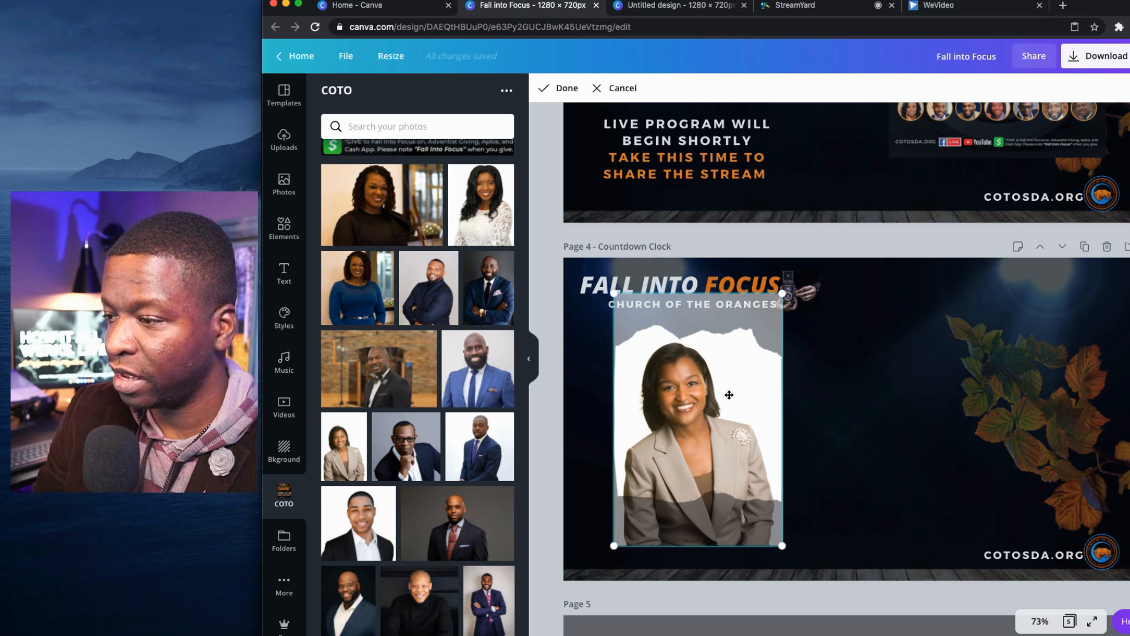
pyautogui.press('Return')
pyautogui.click(834, 397)
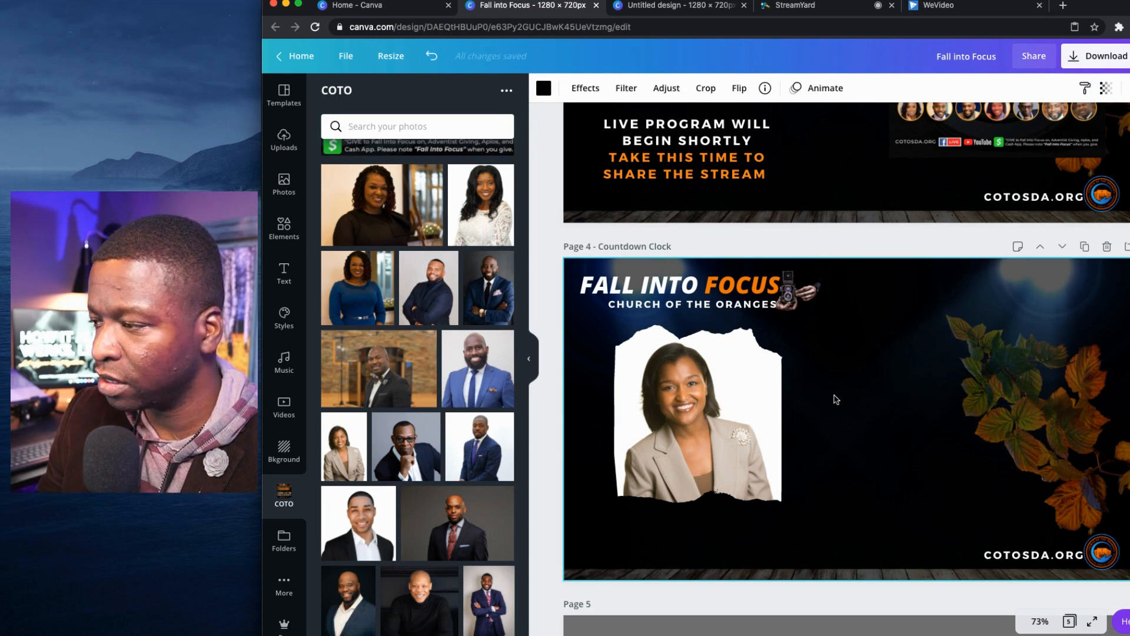
# Paste the copied framed portrait with its name and title text onto page 4 and rename the page Spkr Intro LMJ.
pyautogui.press('super+v')
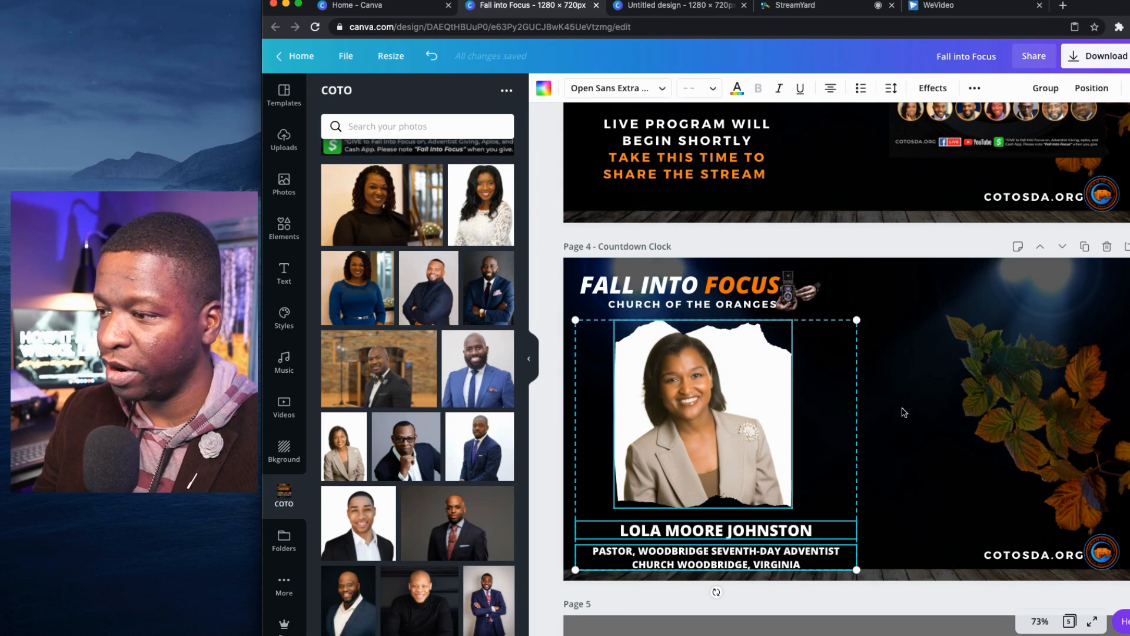
pyautogui.click(894, 416)
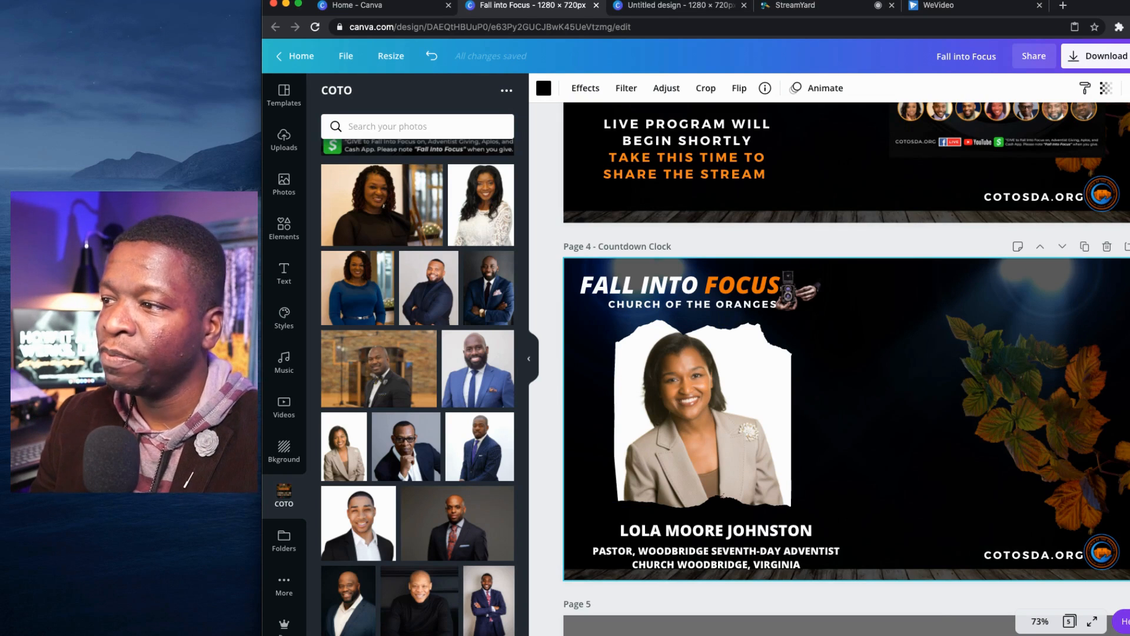
pyautogui.tripleClick(641, 246)
pyautogui.write('S')
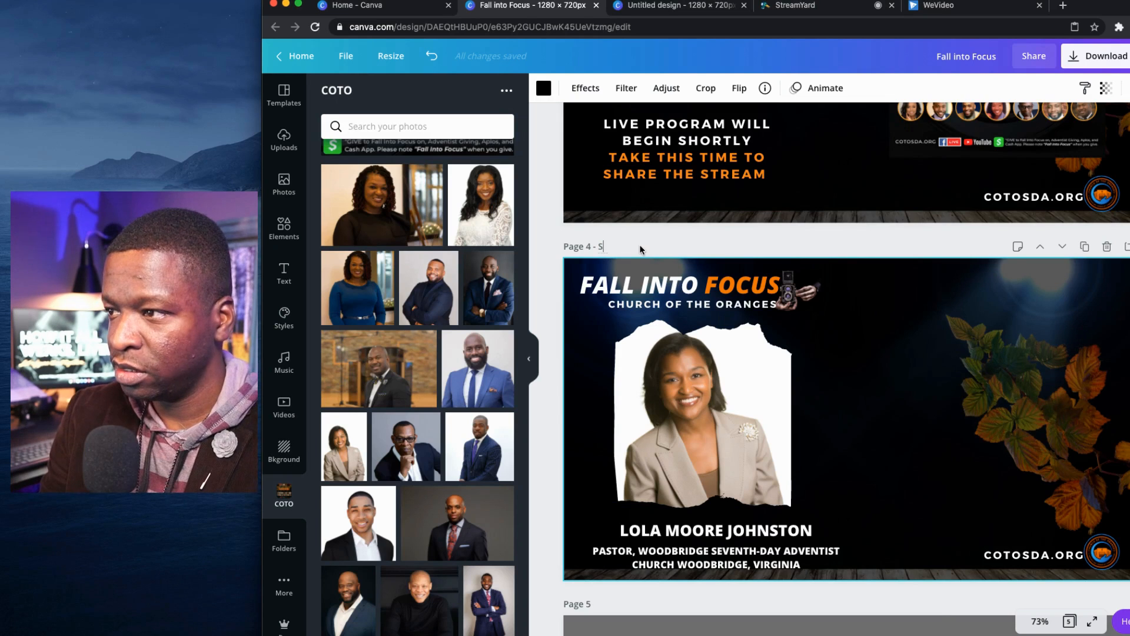
pyautogui.write('pkr Intro LMJ')
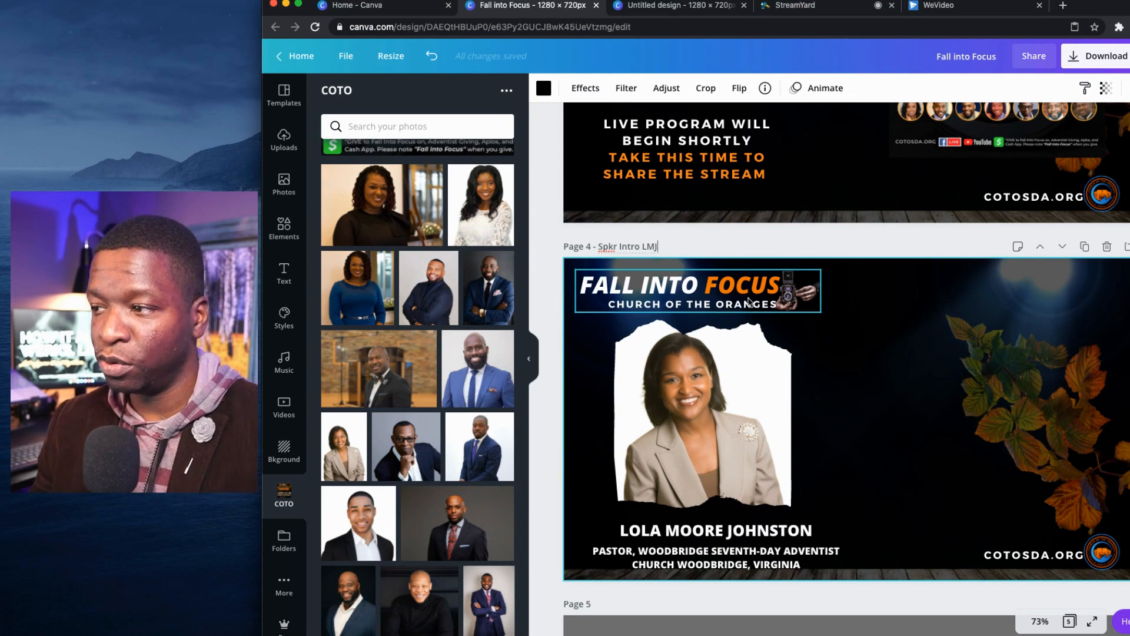
pyautogui.click(874, 378)
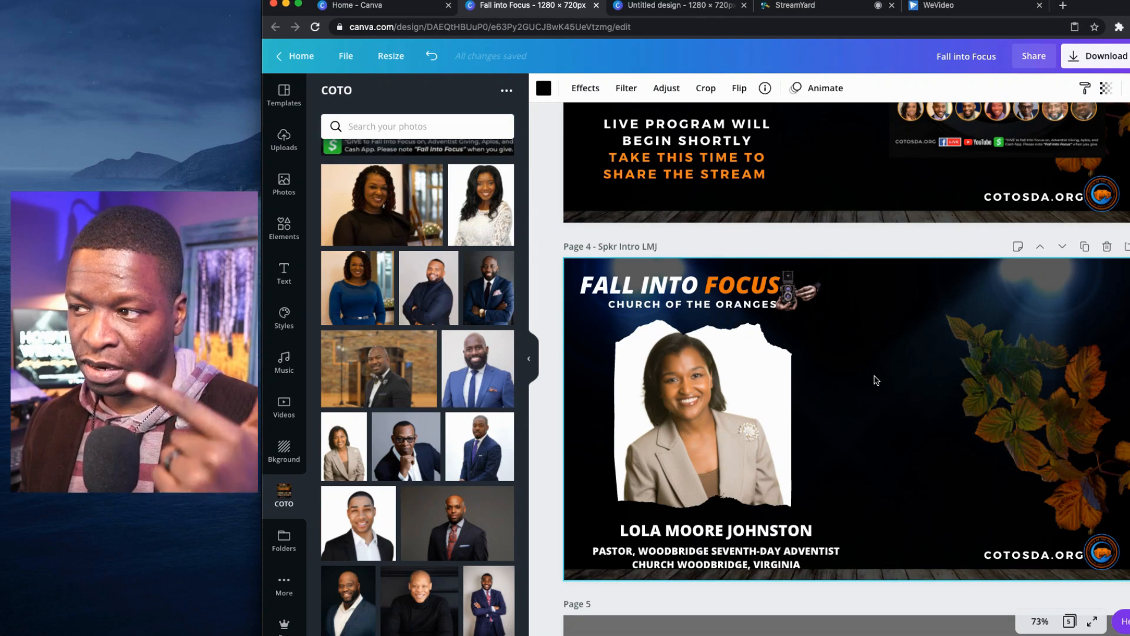
# Review the Countdown Clock, Background w Frames and Background pages of the design.
pyautogui.scroll(7, 877, 381)
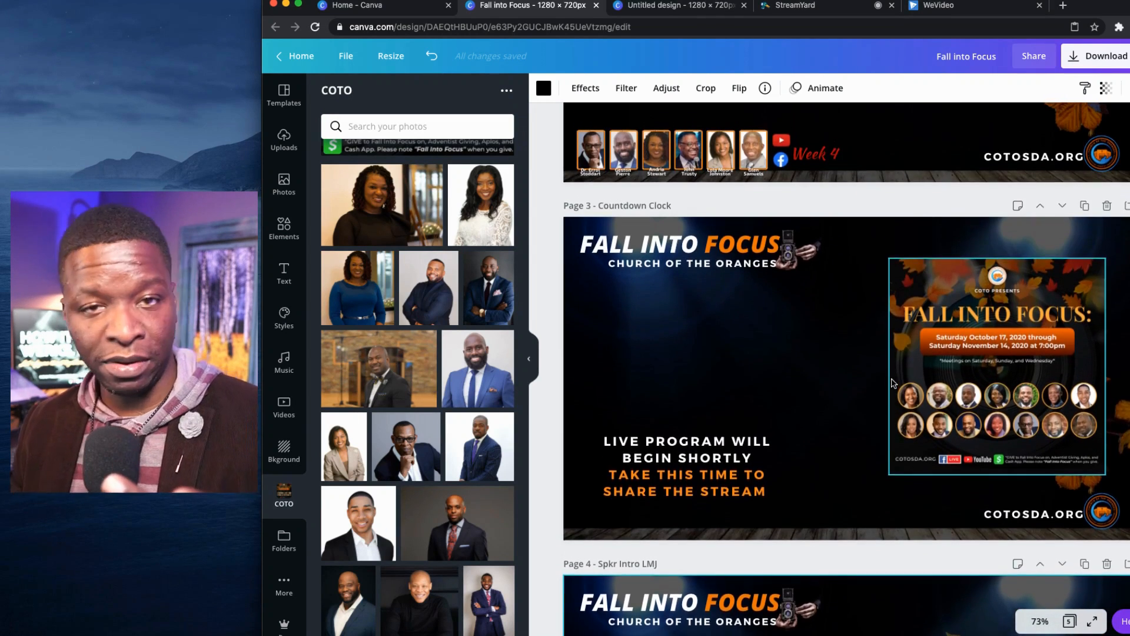
pyautogui.scroll(5, 891, 382)
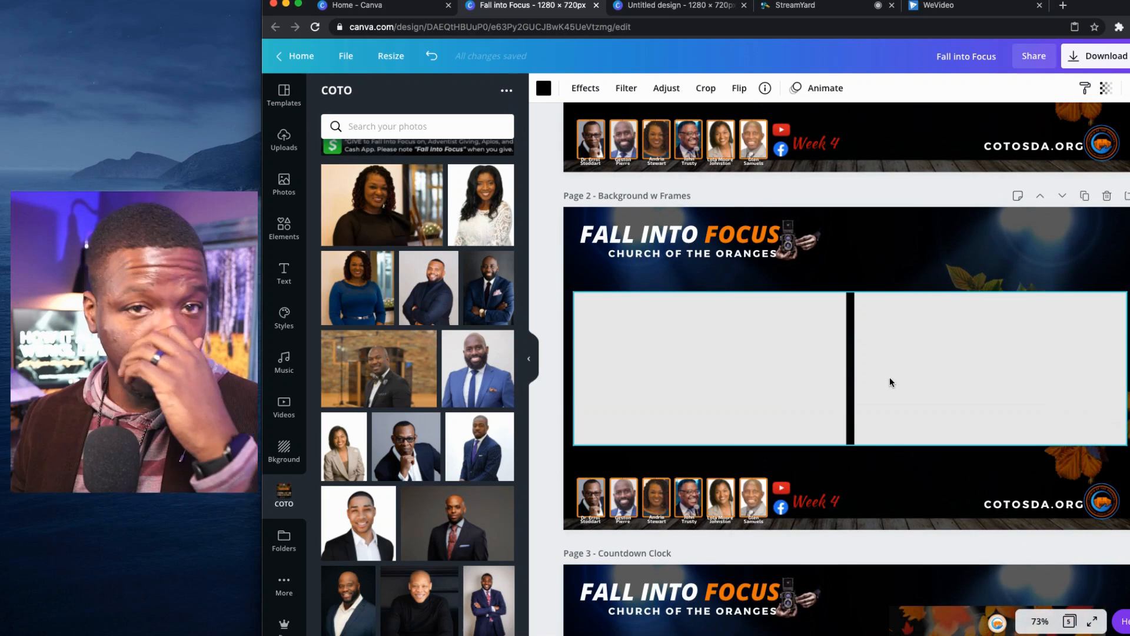
pyautogui.scroll(6, 890, 382)
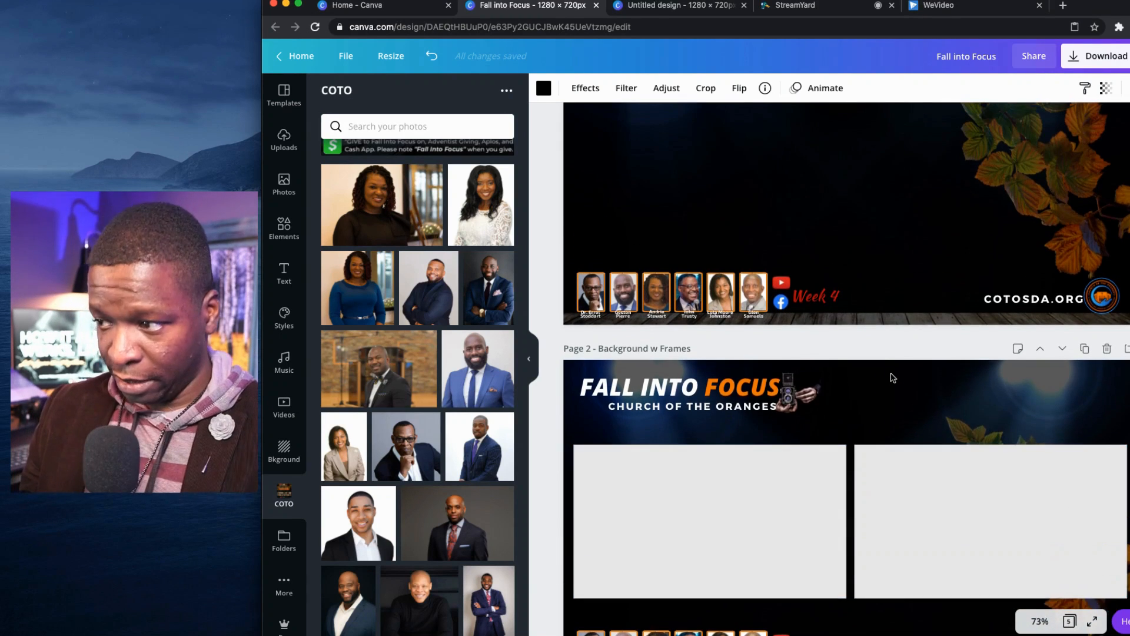
pyautogui.scroll(-10, 891, 375)
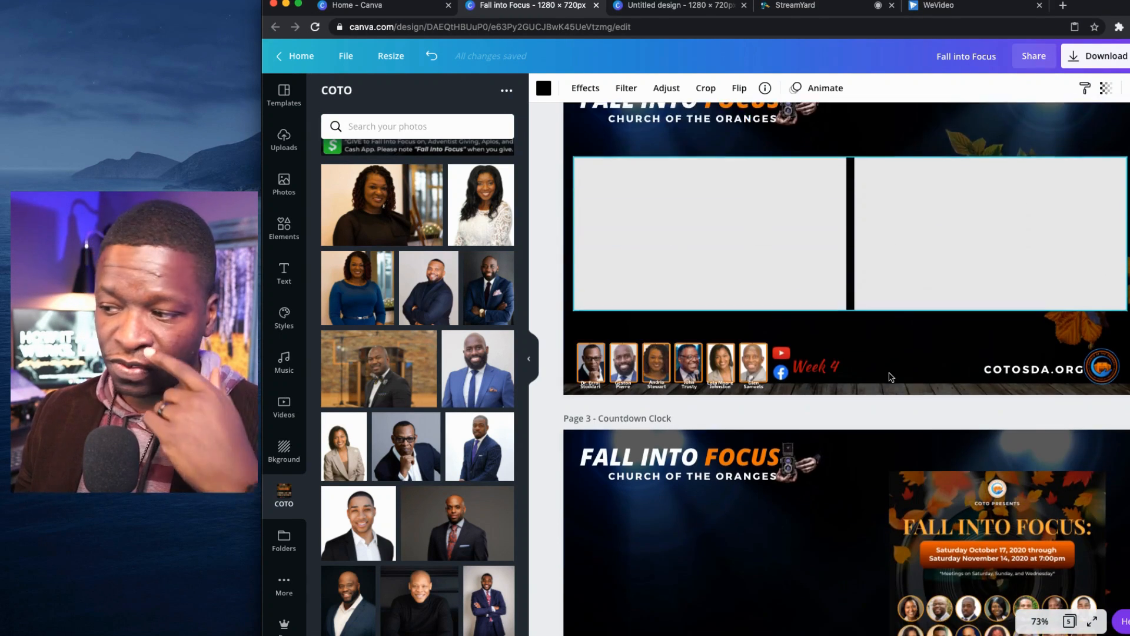
pyautogui.scroll(8, 891, 375)
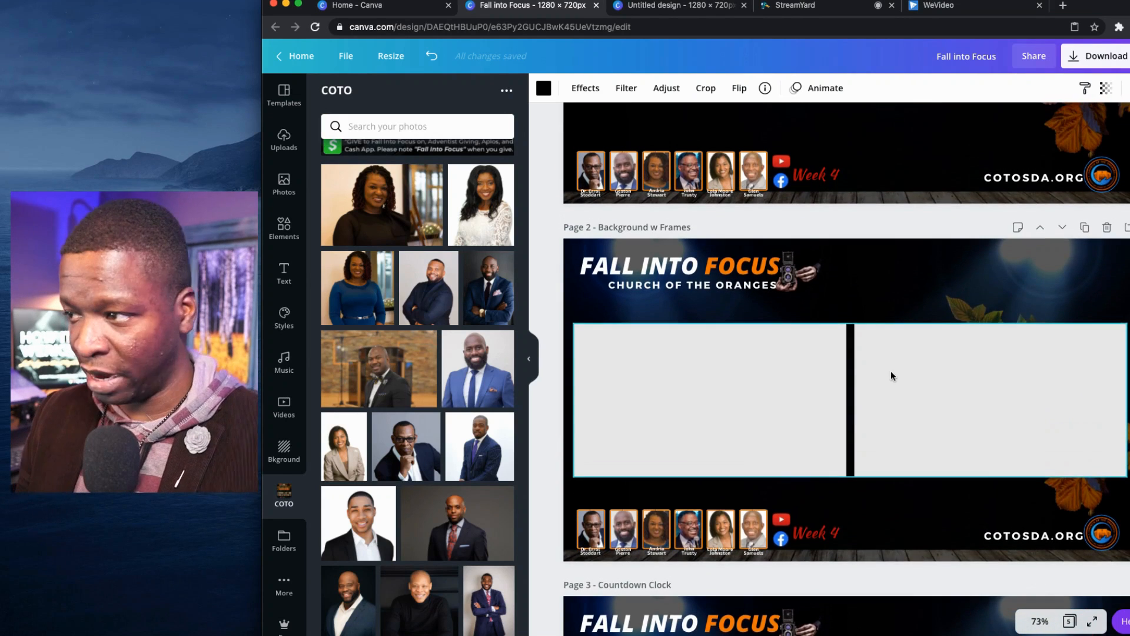
pyautogui.scroll(3, 891, 372)
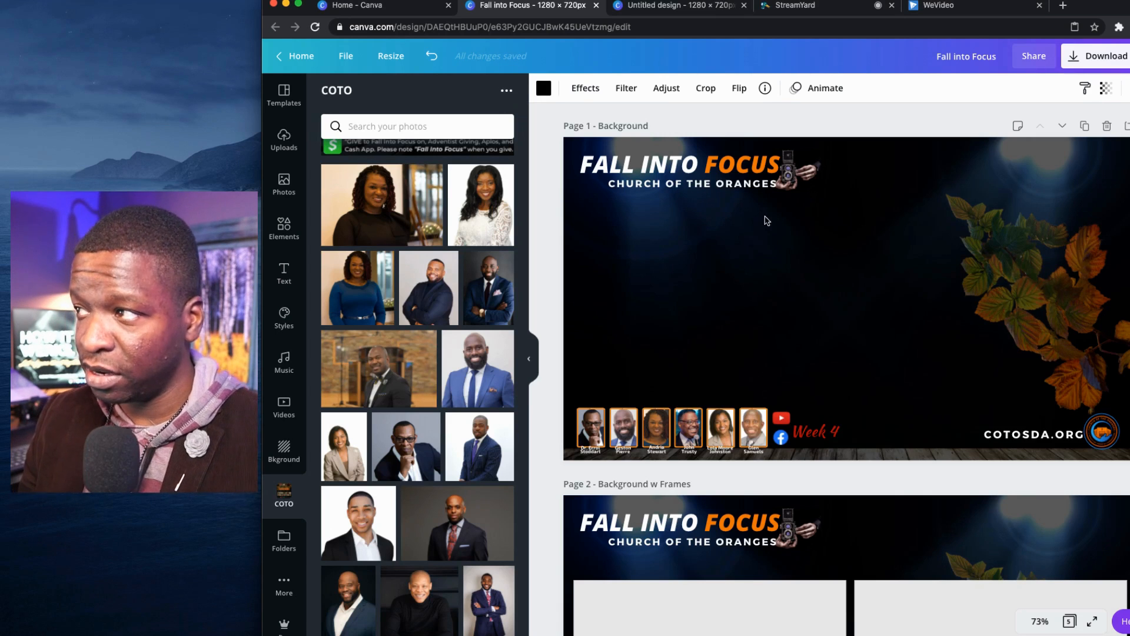
# Switch to WeVideo, reload the timed-out COTO SPEAKERS NW project and look along its timeline.
pyautogui.click(950, 7)
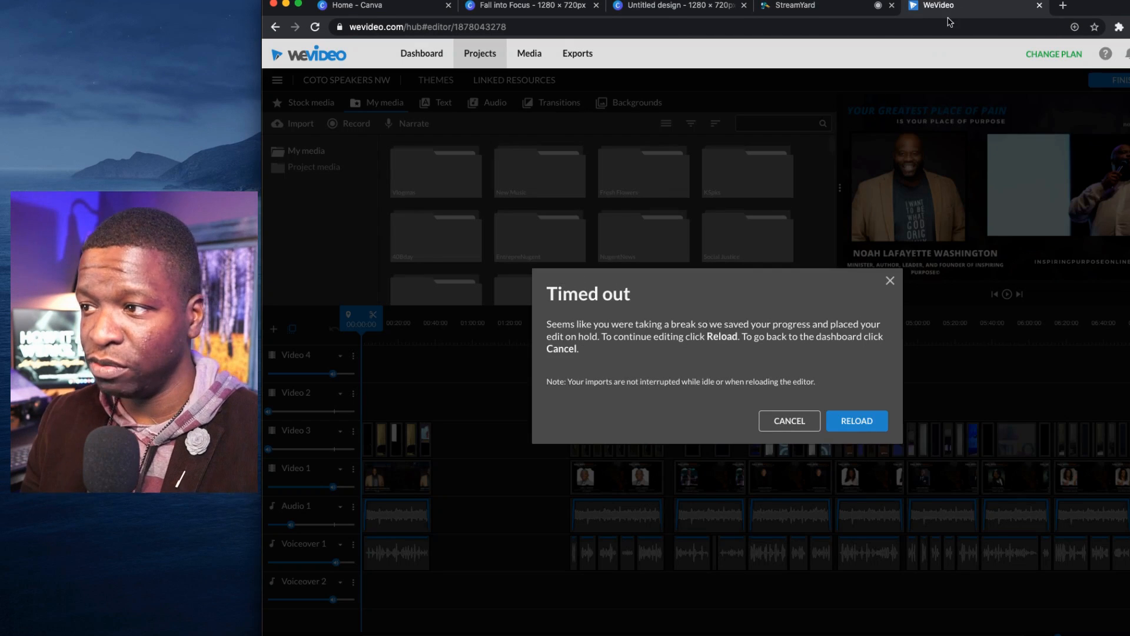
pyautogui.click(850, 422)
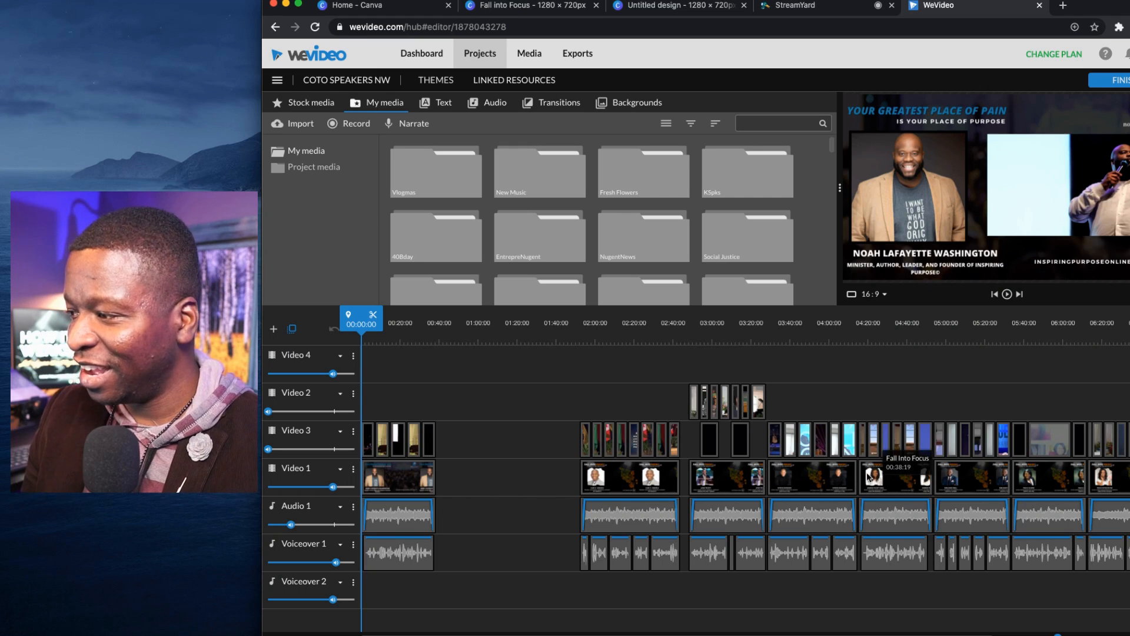
pyautogui.hscroll(1, 900, 487)
pyautogui.hscroll(2, 899, 486)
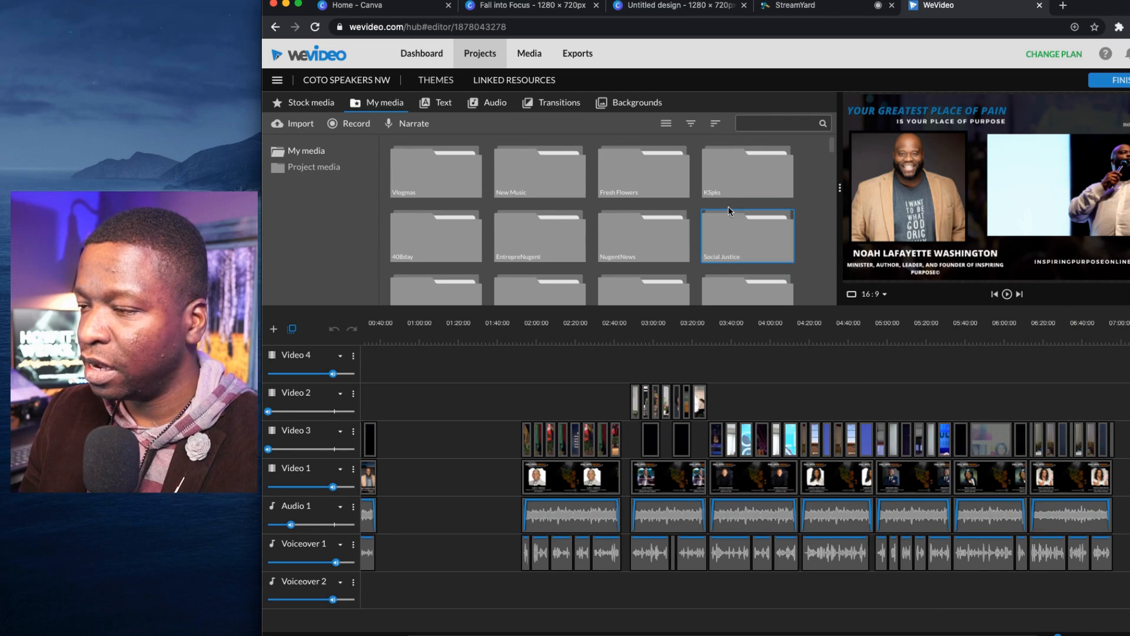
# Browse the media folders to the Fall Into Focus images and preview Fall Into Focus (4) and Fall Into Focus (3).
pyautogui.scroll(-1, 688, 244)
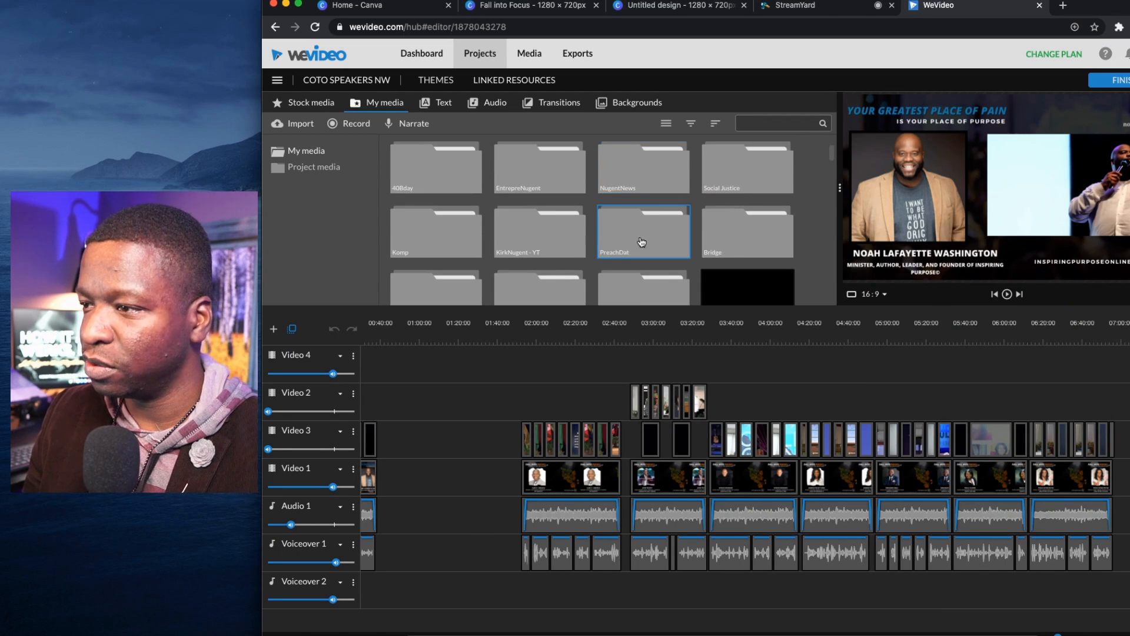
pyautogui.scroll(-2, 606, 243)
pyautogui.doubleClick(517, 230)
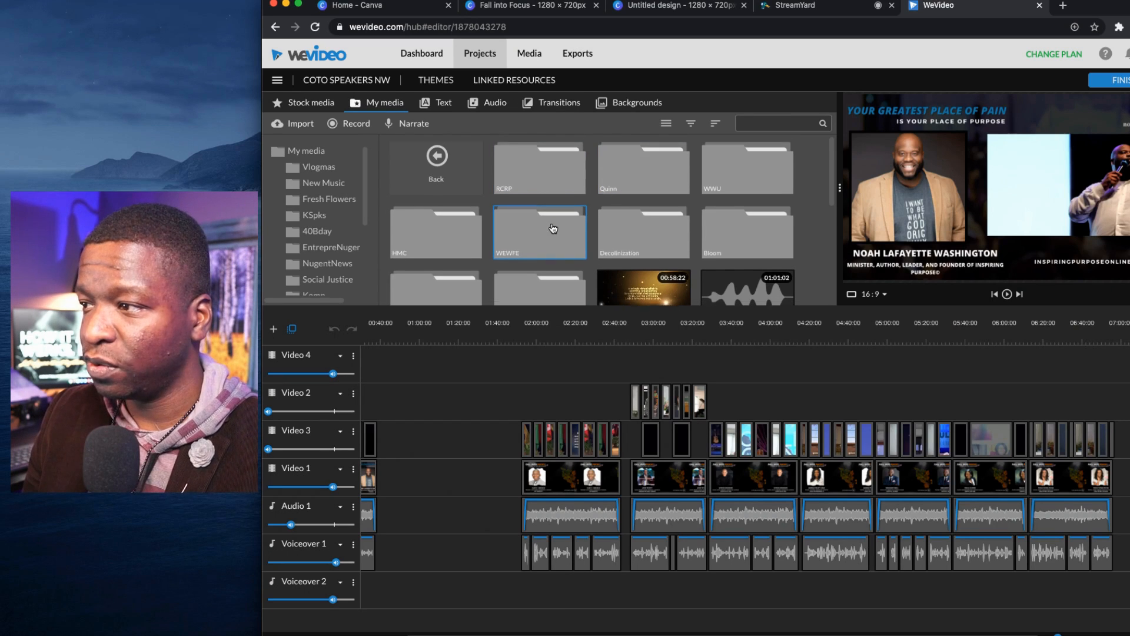
pyautogui.scroll(-2, 550, 230)
pyautogui.doubleClick(406, 264)
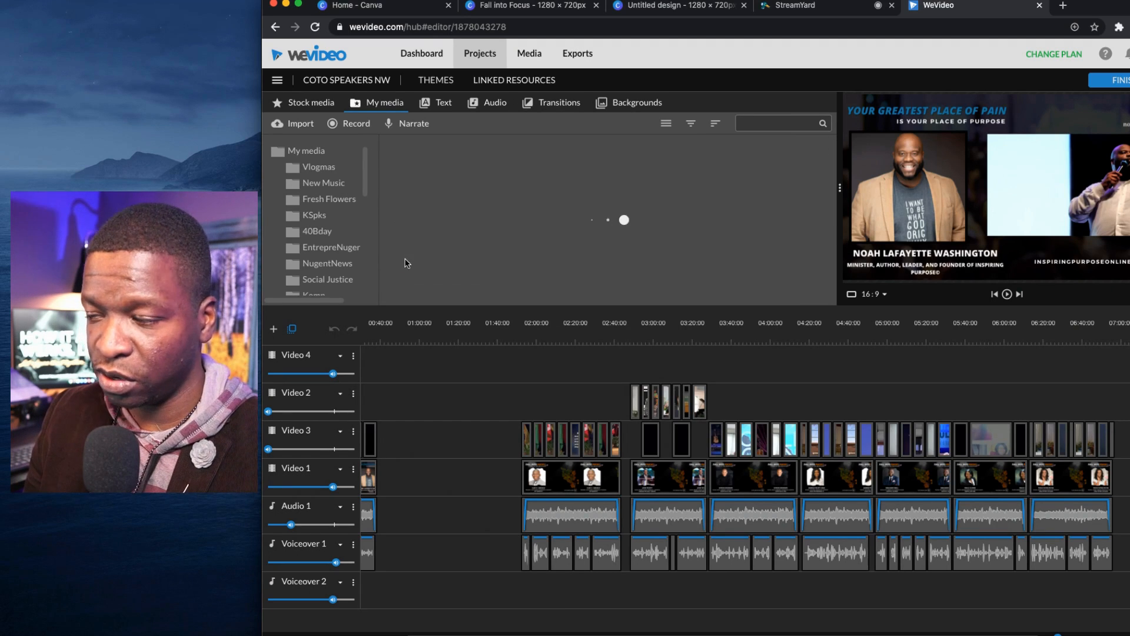
pyautogui.scroll(-3, 684, 220)
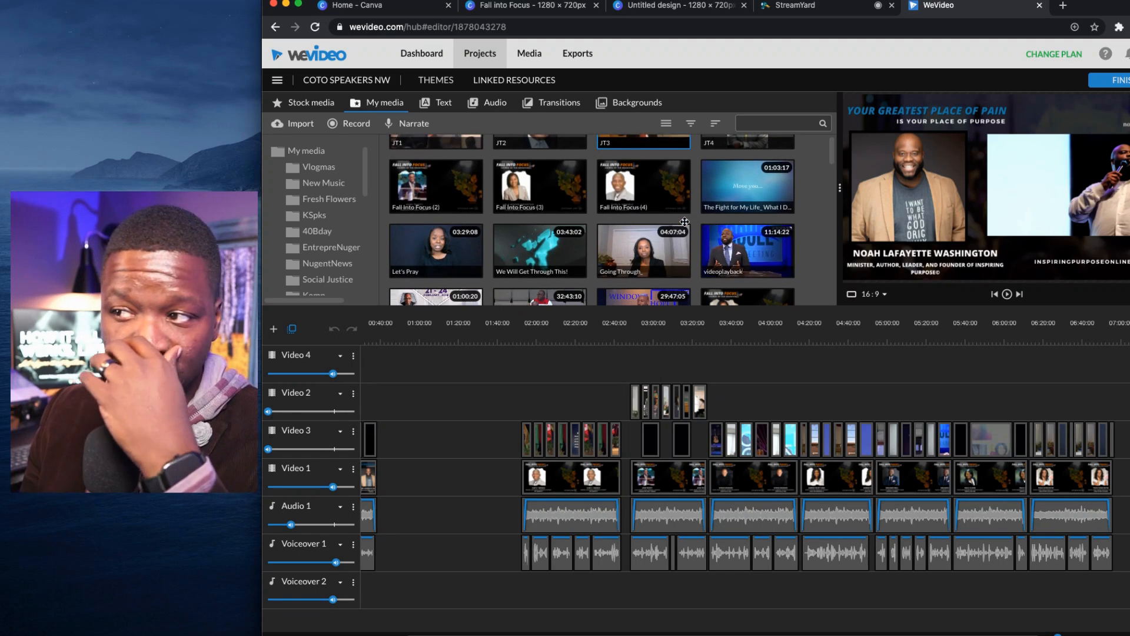
pyautogui.click(650, 191)
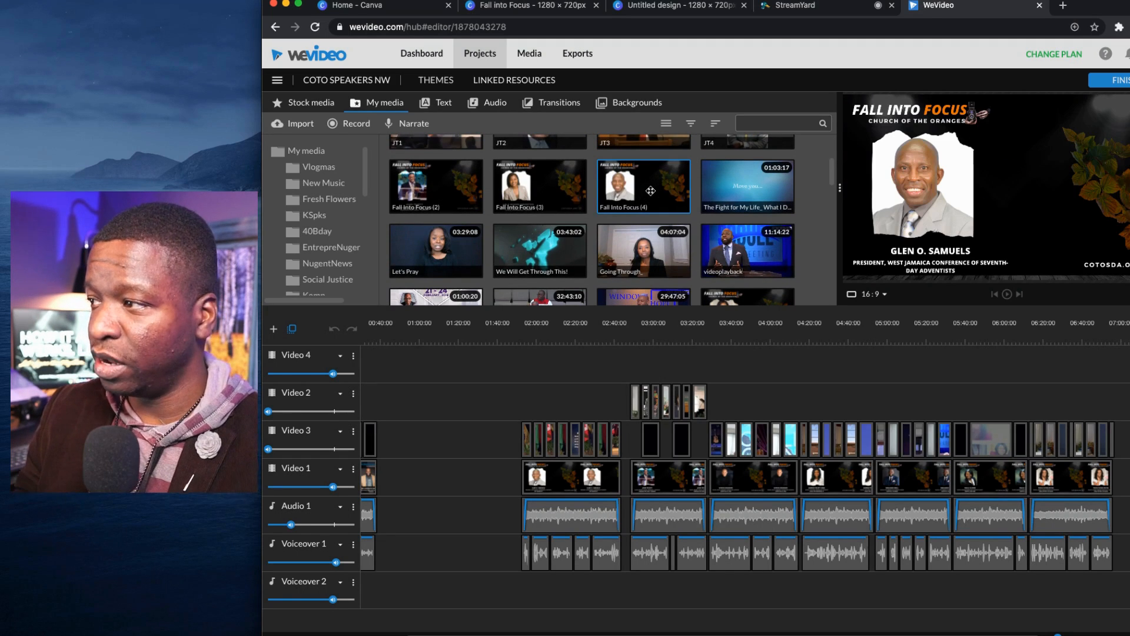
pyautogui.click(559, 185)
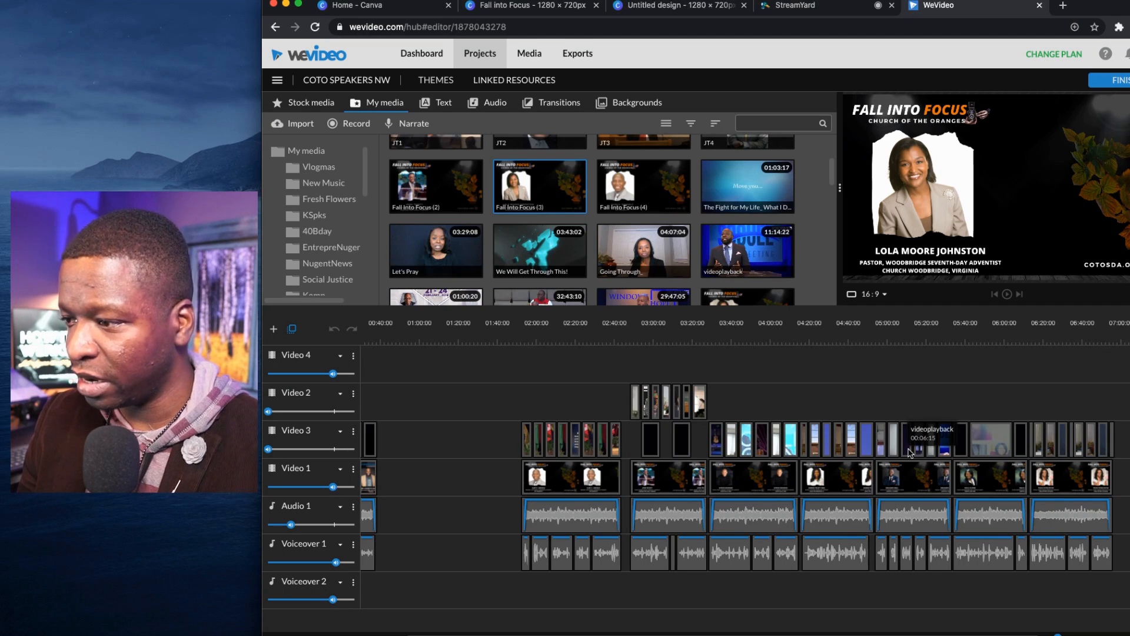
# Play back the end of the Fall Into Focus speaker segment around 04:50 on the timeline.
pyautogui.click(802, 484)
pyautogui.press('space')
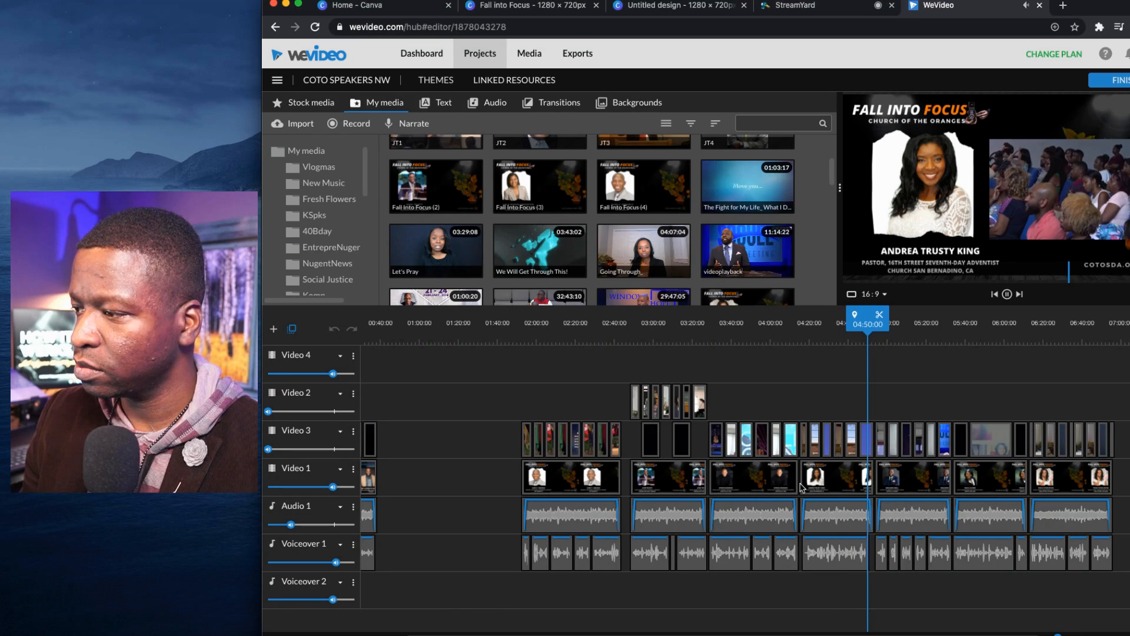
pyautogui.press('space')
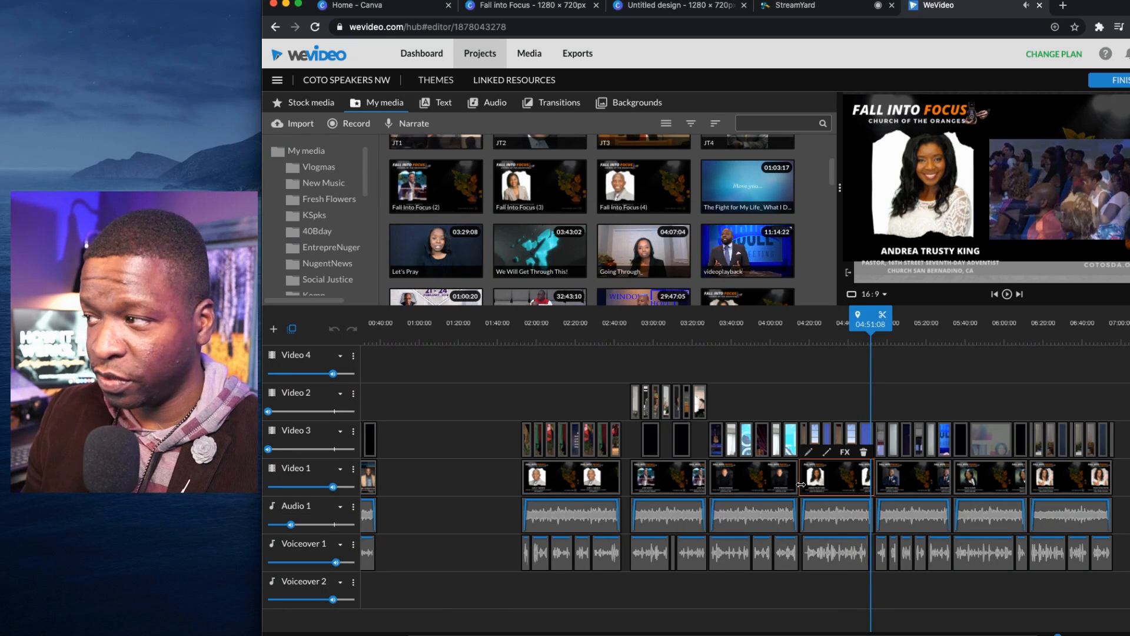
pyautogui.press('space')
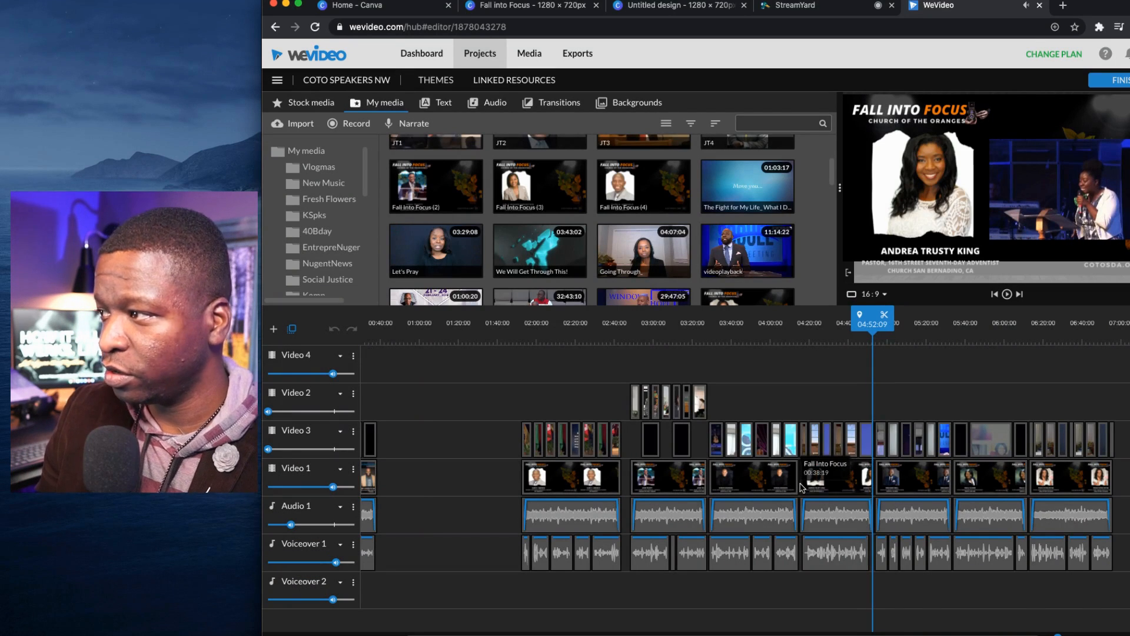
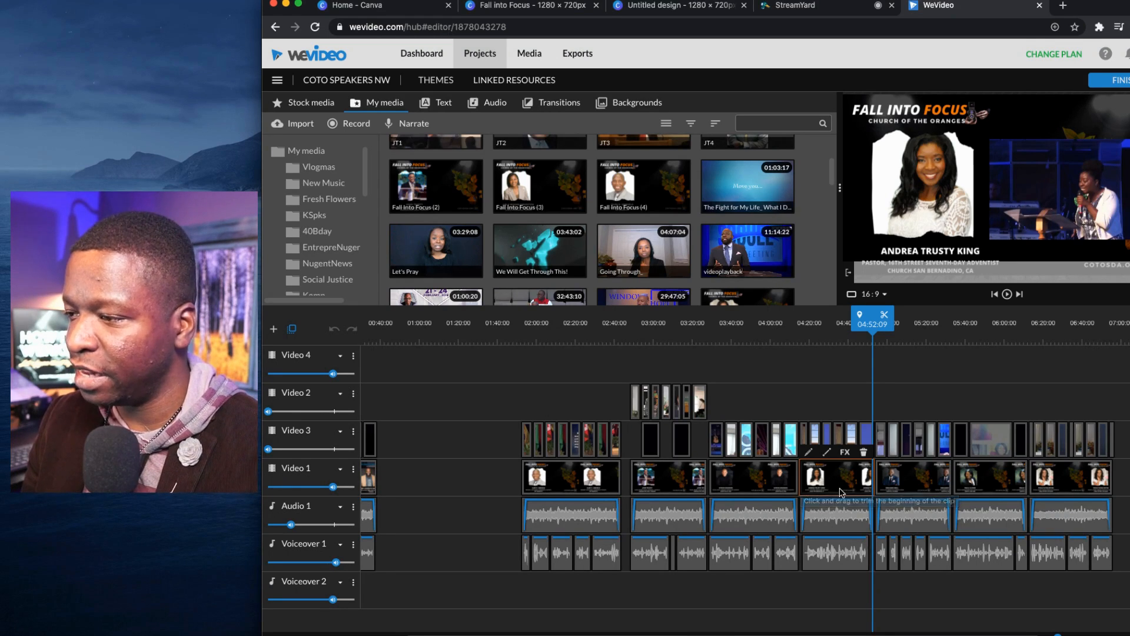
# Leave the speakers project and open the COTO OUTRO W4 project.
pyautogui.hscroll(-2, 843, 491)
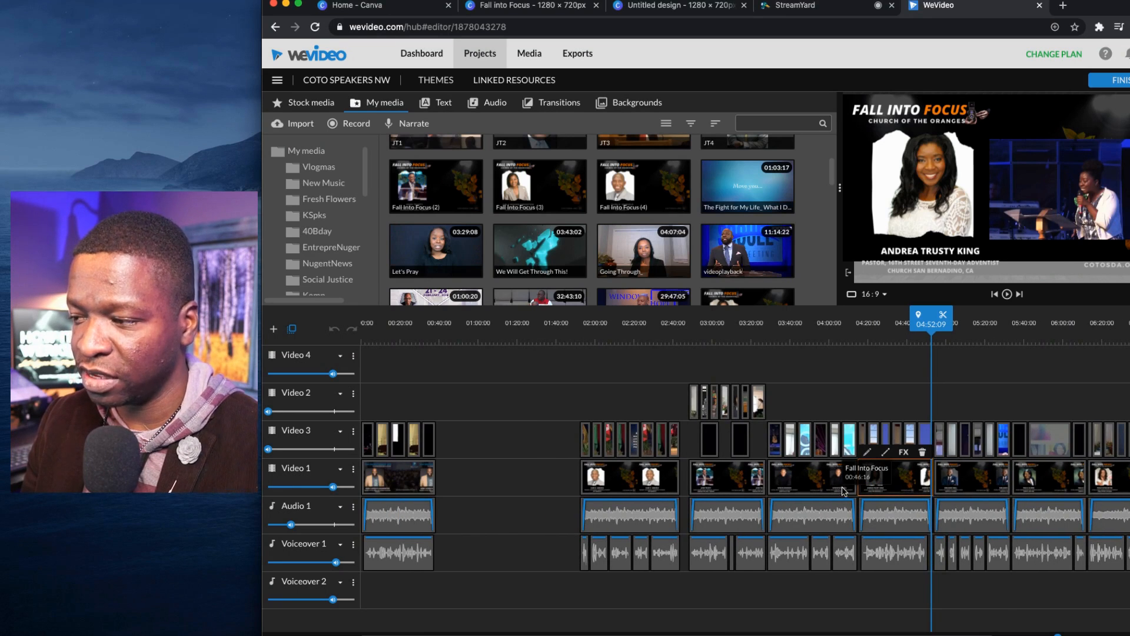
pyautogui.hscroll(2, 844, 491)
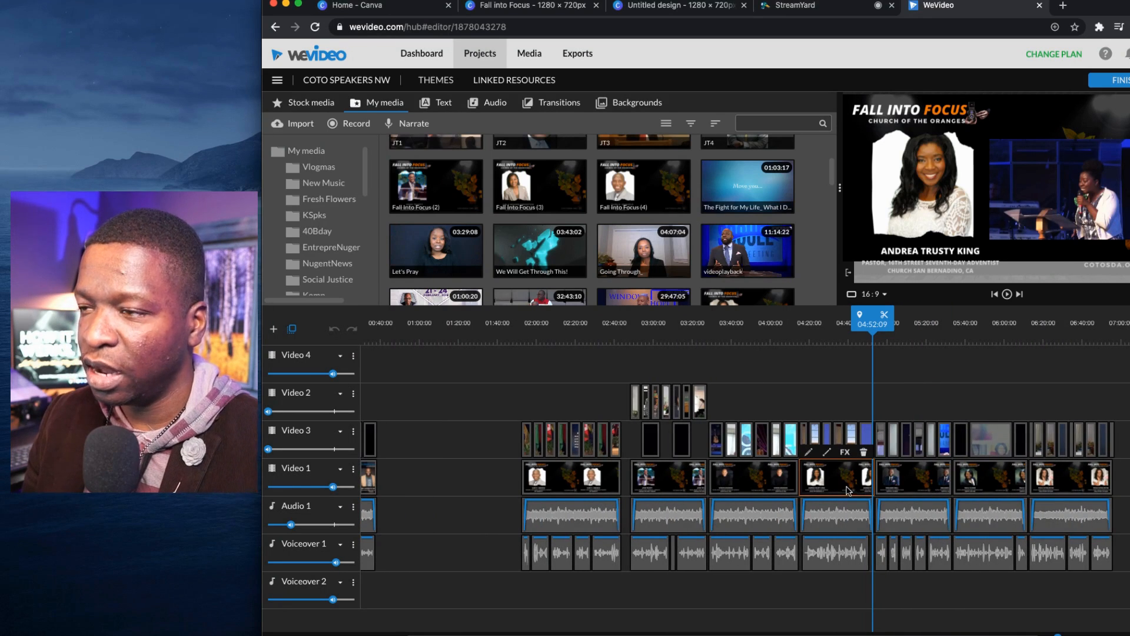
pyautogui.click(476, 55)
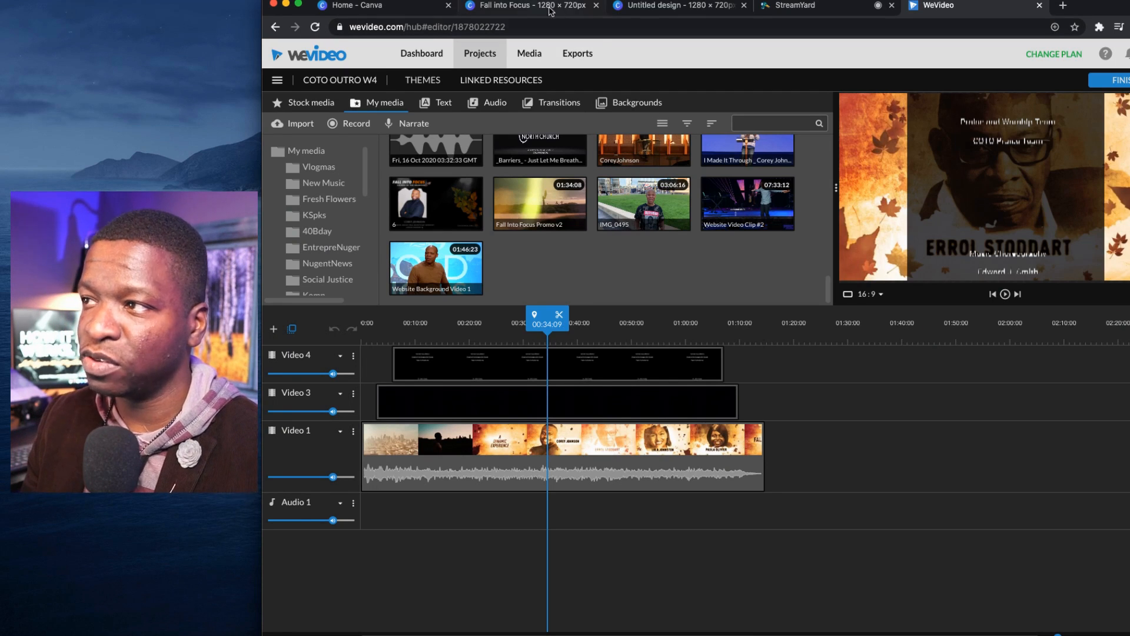
# Switch to StreamYard, turn off the camera, mute the microphone and enter the broadcast studio.
pyautogui.click(808, 8)
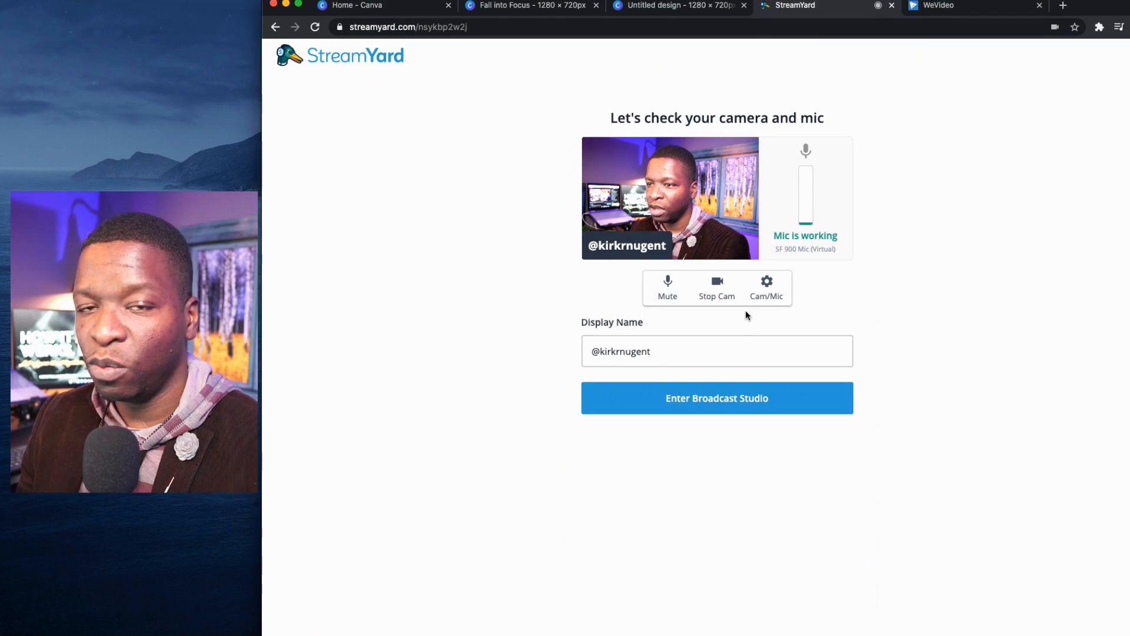
pyautogui.click(713, 291)
pyautogui.click(668, 294)
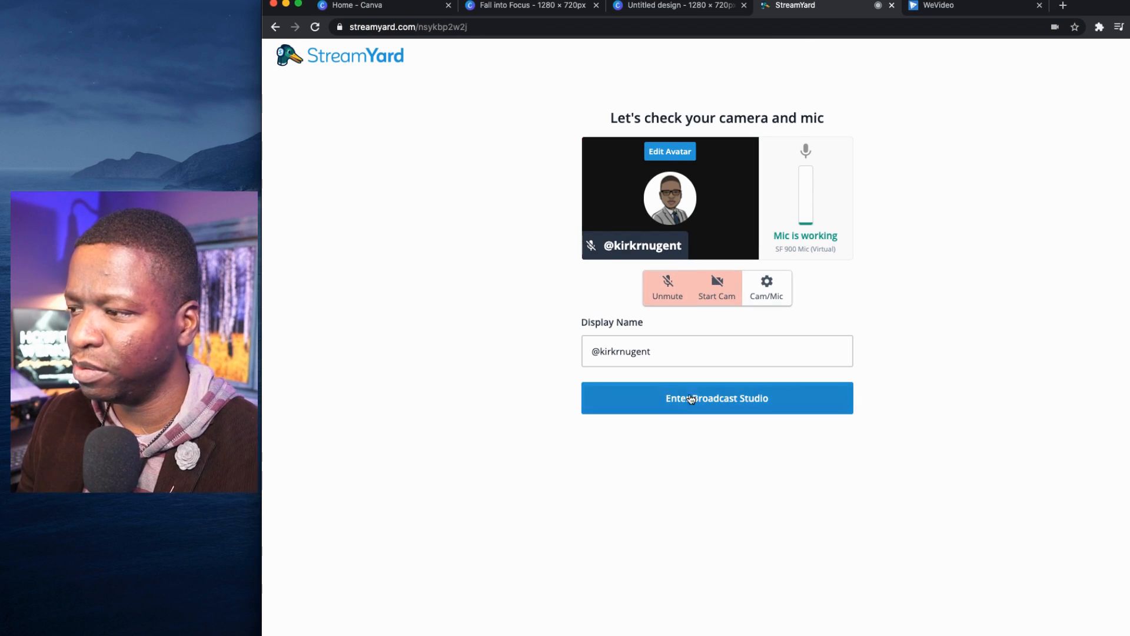
pyautogui.click(698, 399)
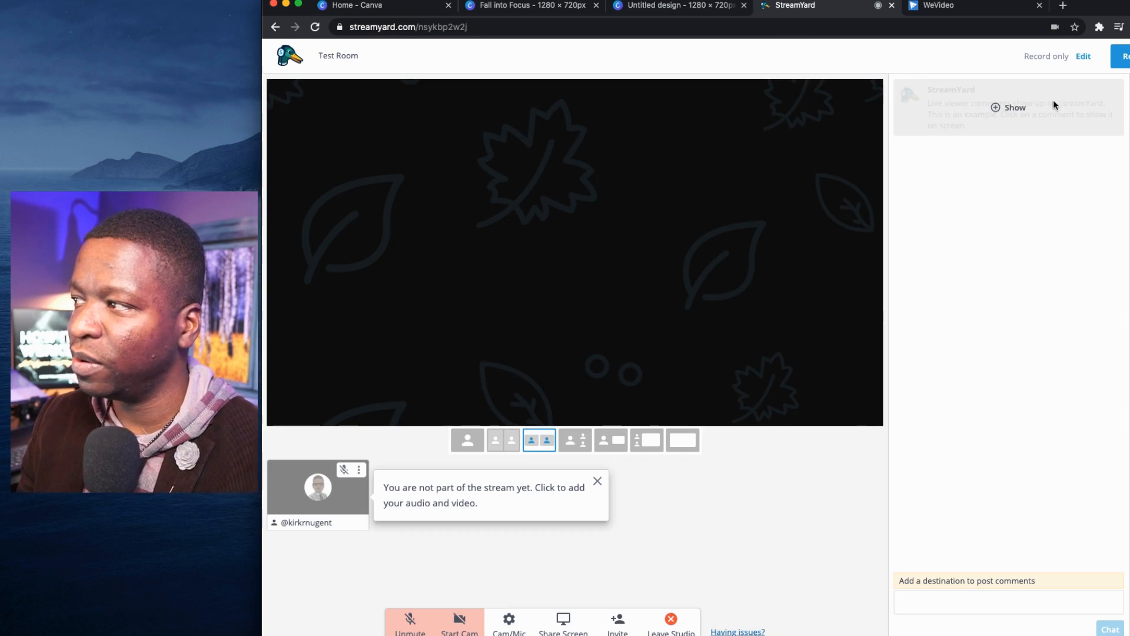
# Open the studio's branding settings and switch the brand to Orange.
pyautogui.click(1129, 183)
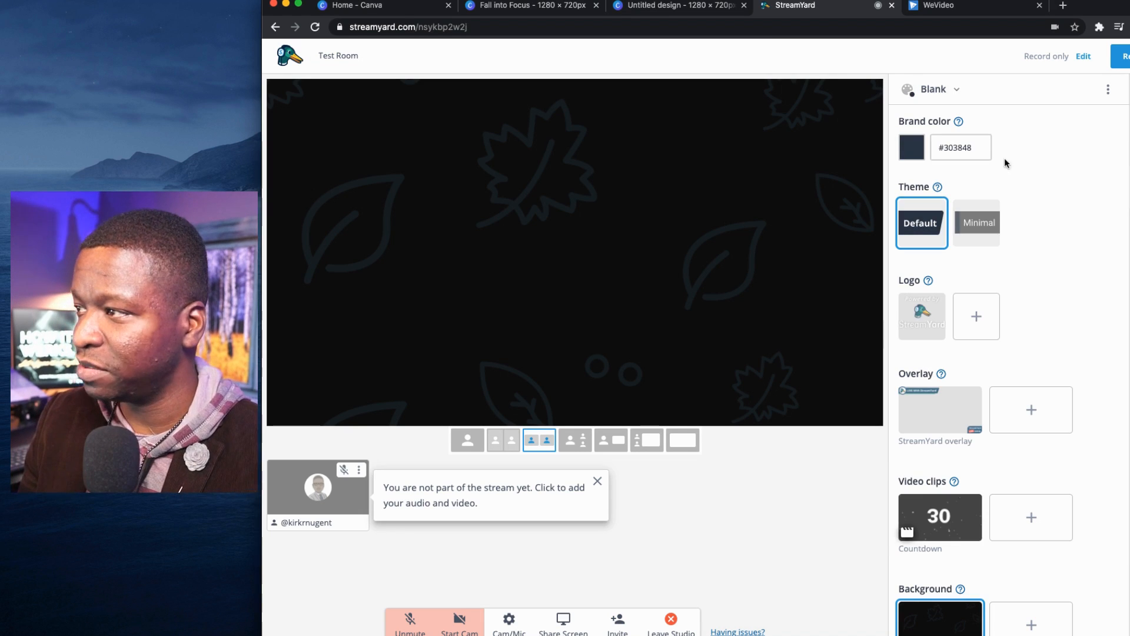
pyautogui.click(935, 91)
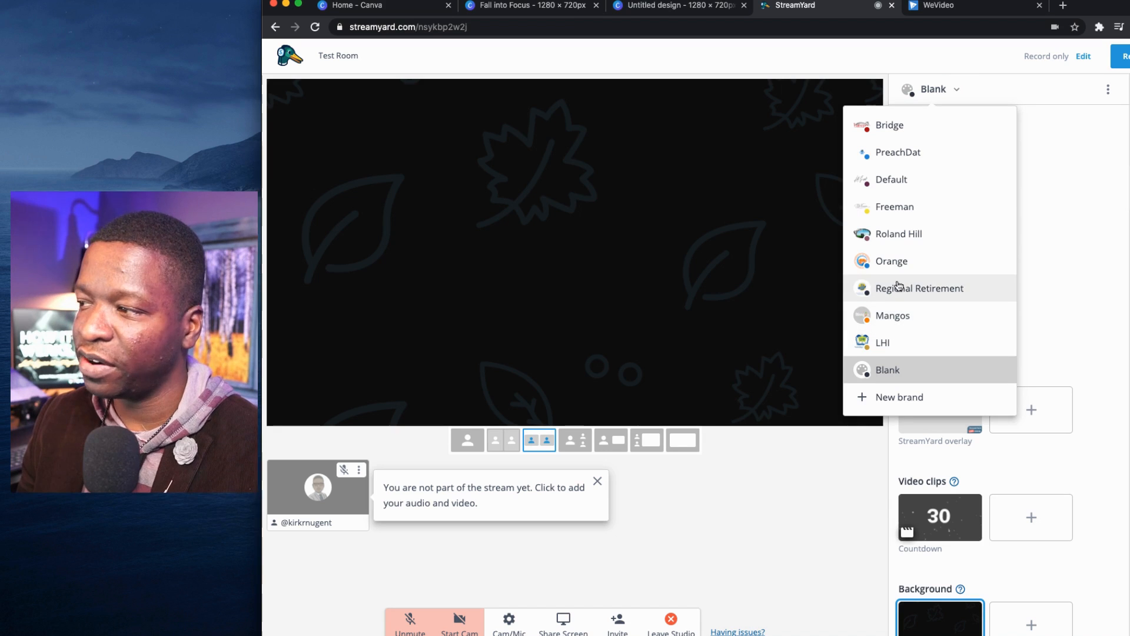
pyautogui.click(892, 260)
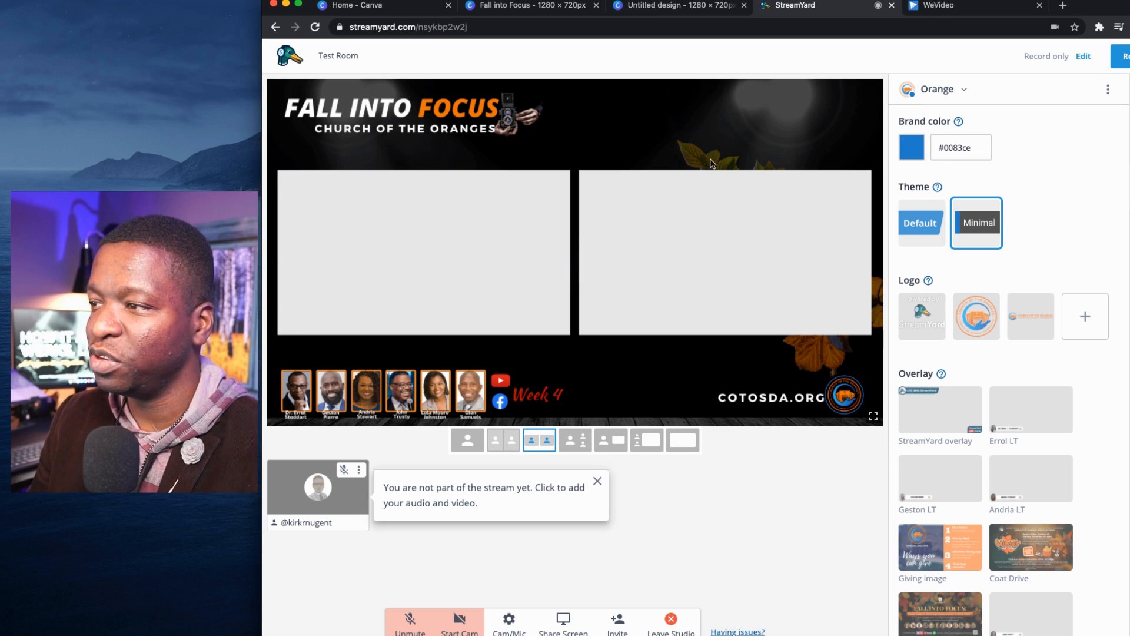
# Show the COTO Week 4 background on the stream and switch back to the COTO Week 4 Frames background.
pyautogui.scroll(-15, 989, 530)
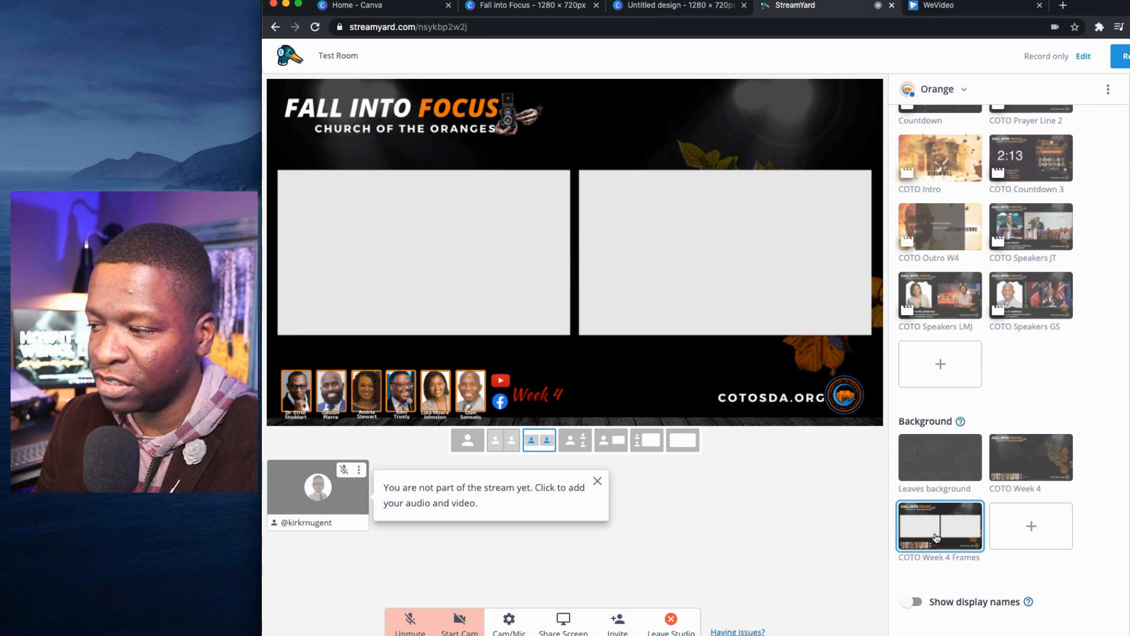
pyautogui.click(1015, 469)
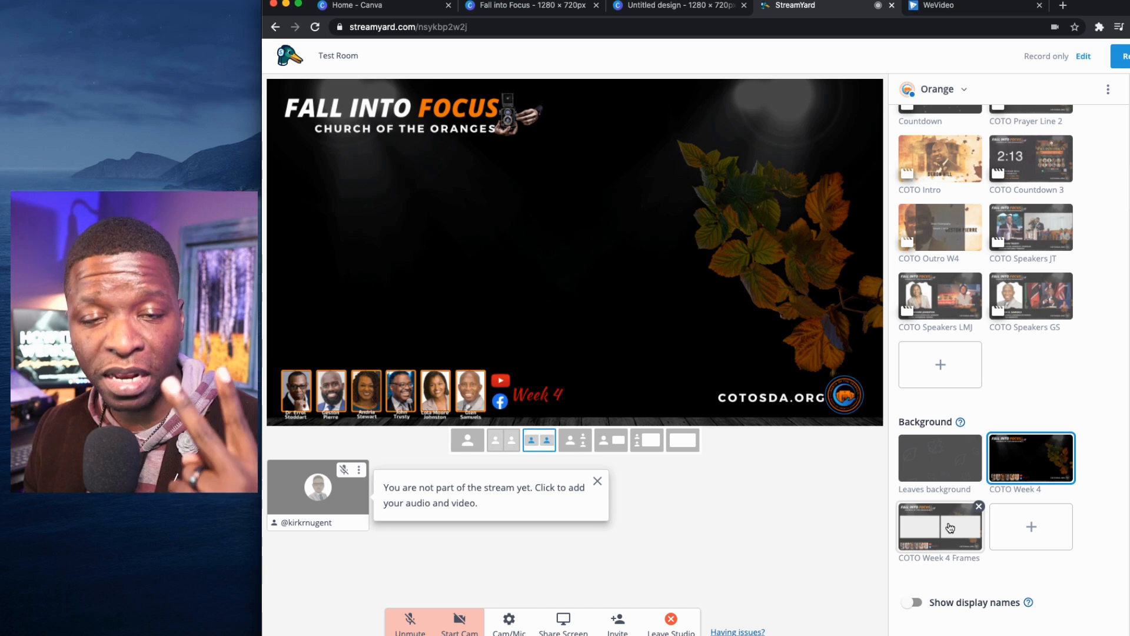
pyautogui.click(949, 528)
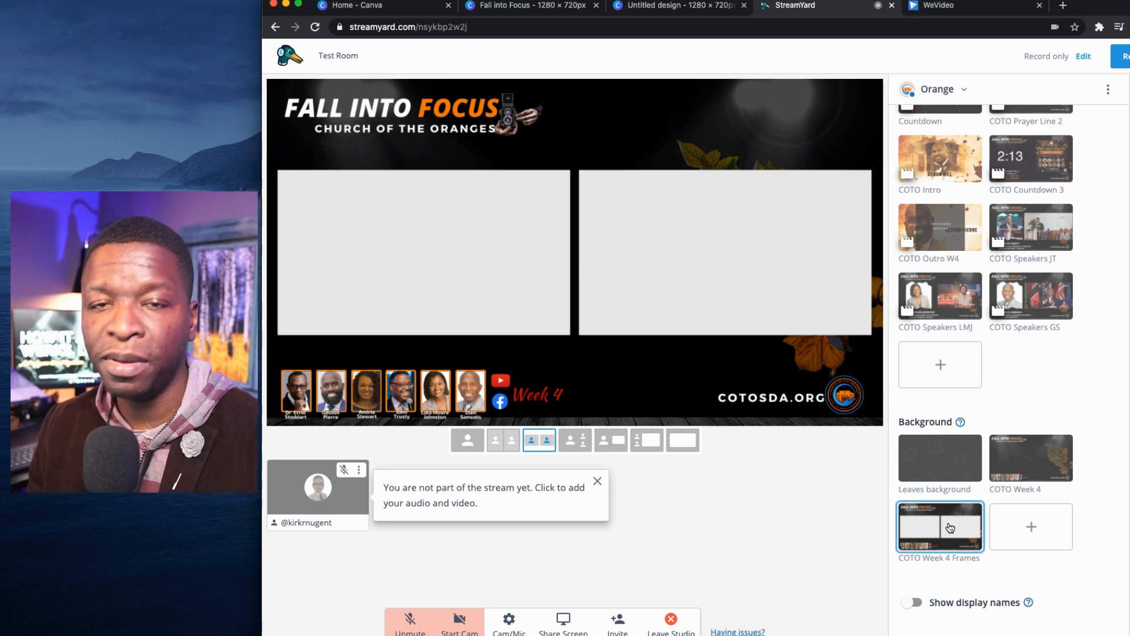
# Open the StreamYard broadcasts page in a new browser tab.
pyautogui.click(1063, 7)
pyautogui.write('streamyard')
pyautogui.press('Return')
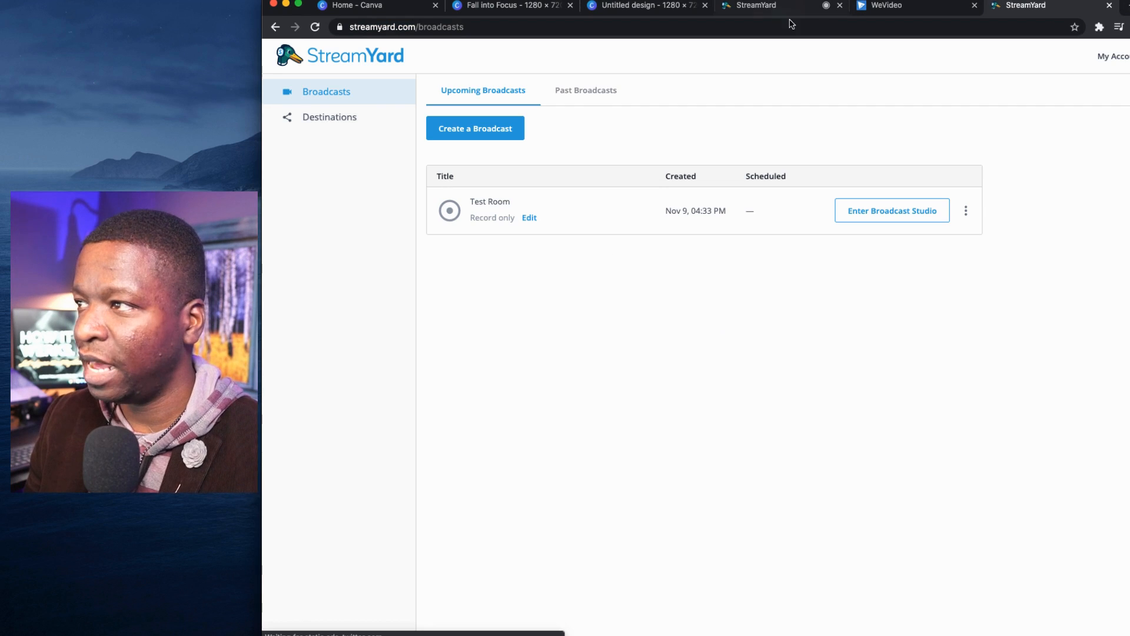
# Return to the Test Room studio that is already open and turn its camera on.
pyautogui.click(759, 6)
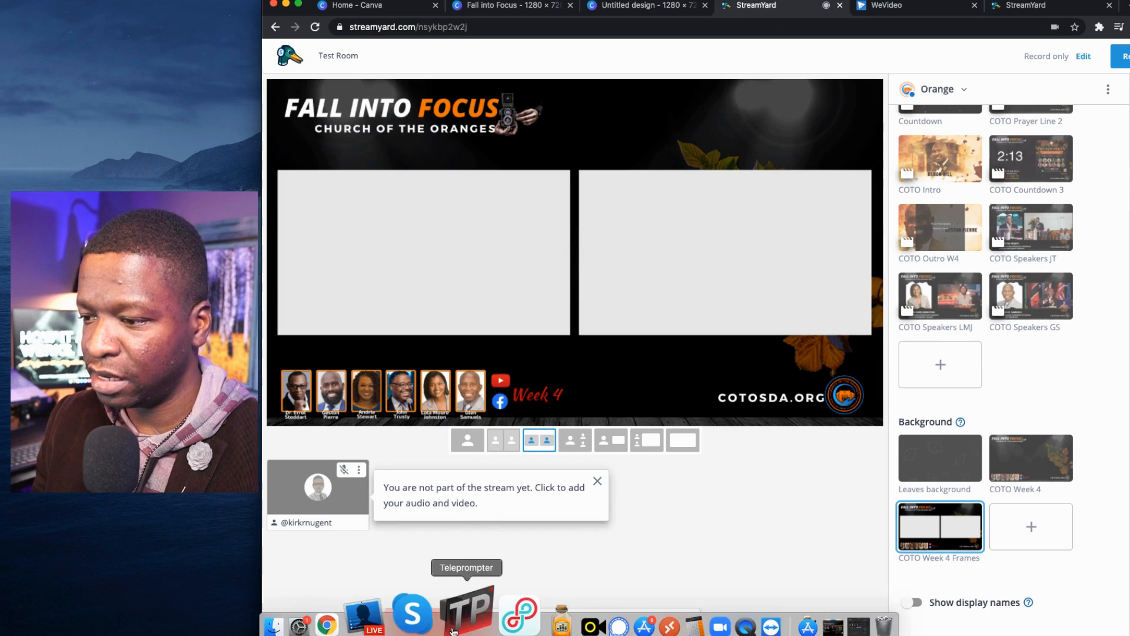
pyautogui.click(505, 622)
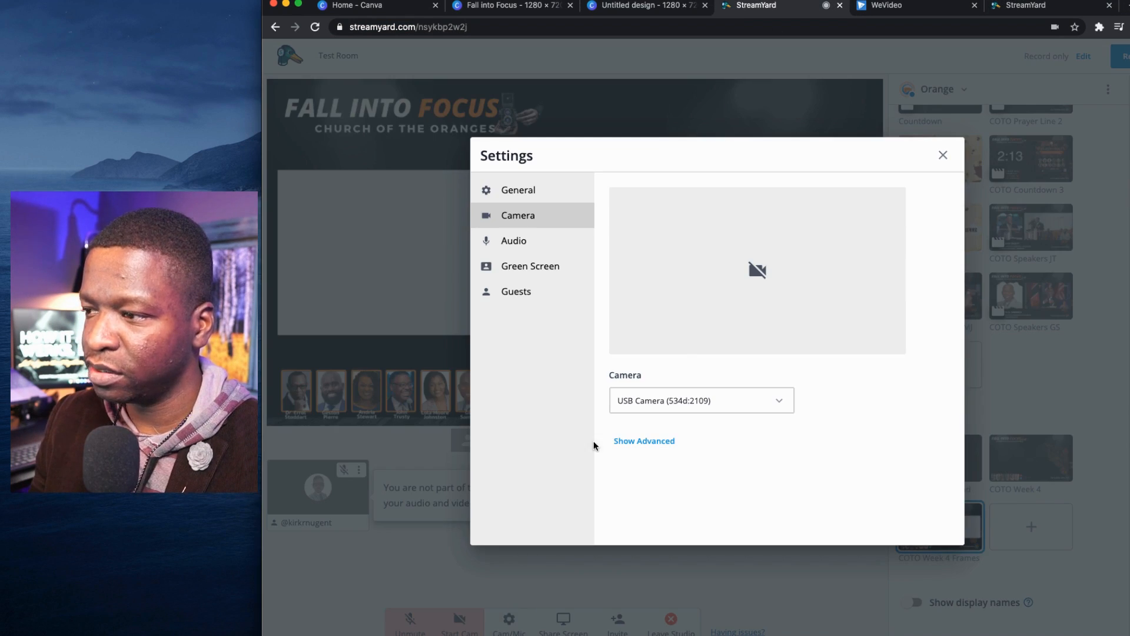
pyautogui.click(942, 156)
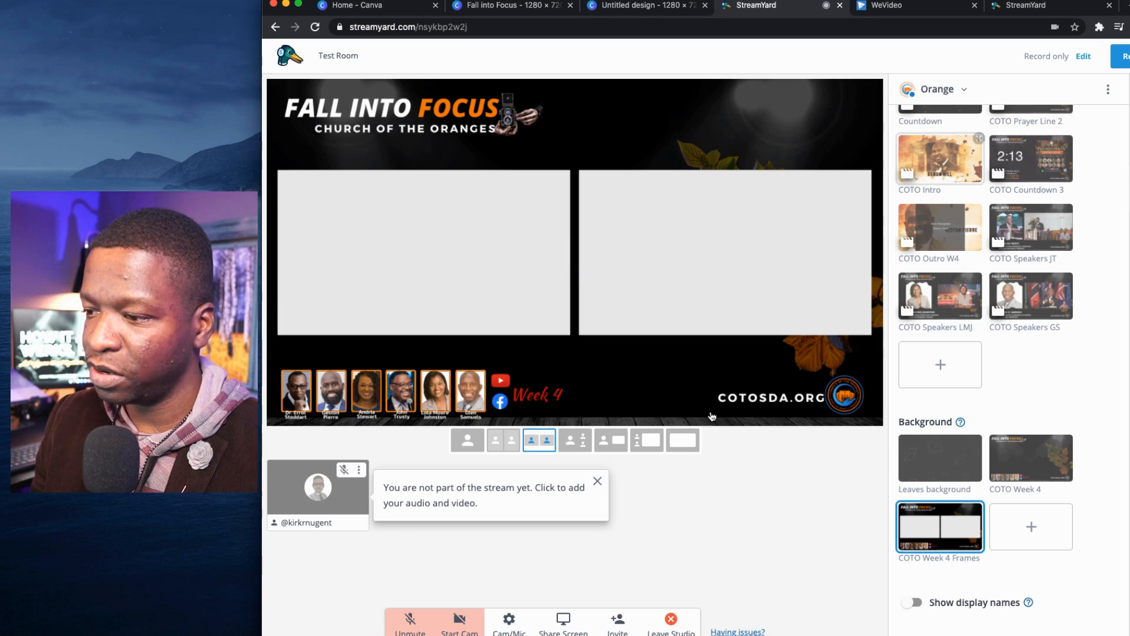
pyautogui.click(479, 629)
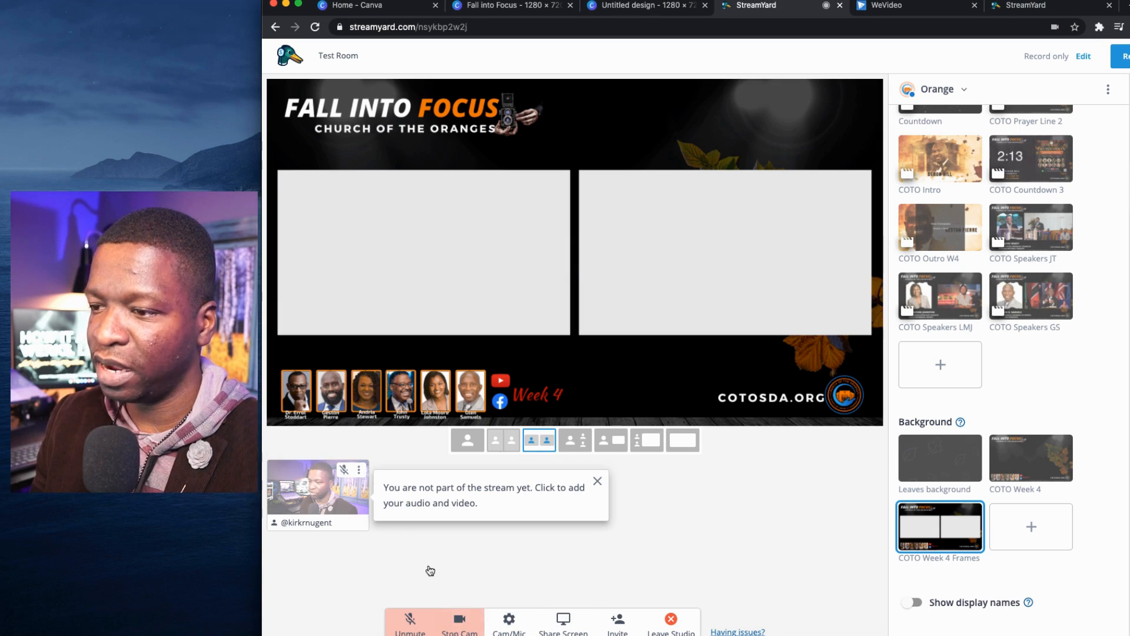
# Enter the Test Room studio a second time from the new StreamYard tab, using HD Pro Webcam C920 as the camera.
pyautogui.click(1025, 8)
pyautogui.click(863, 213)
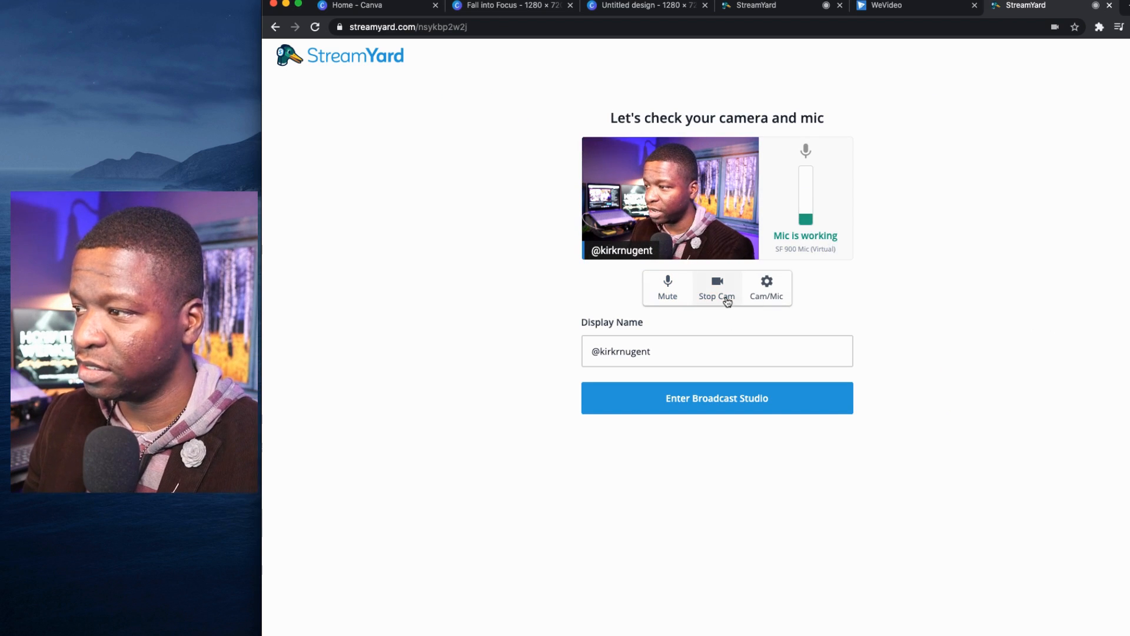
pyautogui.click(765, 289)
pyautogui.click(512, 215)
pyautogui.click(516, 190)
pyautogui.click(697, 402)
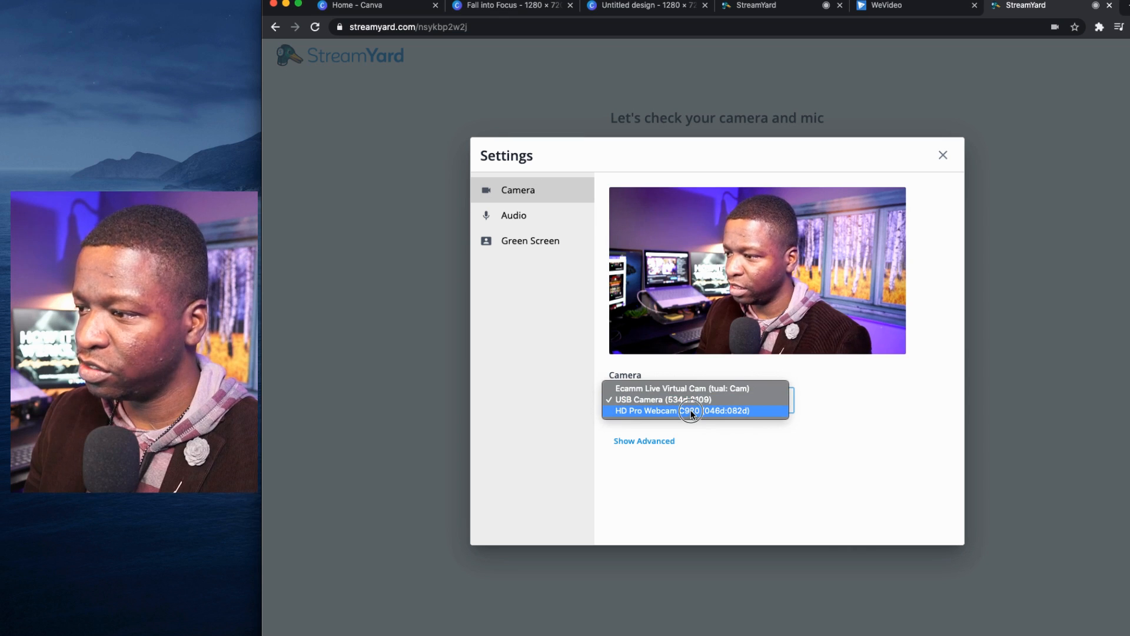
pyautogui.click(699, 411)
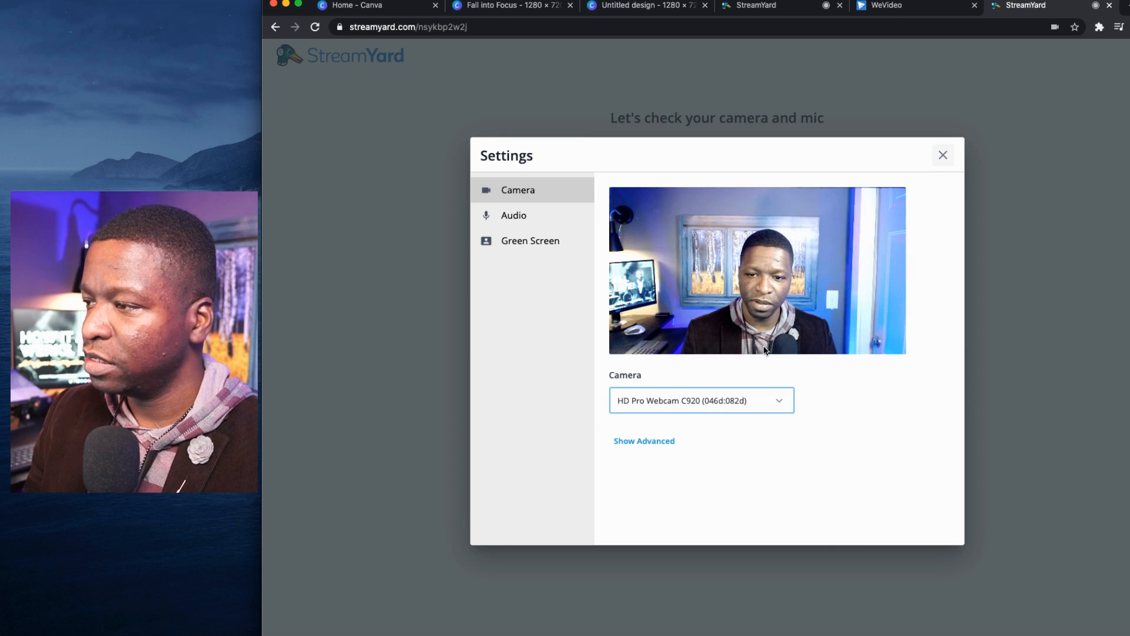
pyautogui.click(942, 155)
pyautogui.click(714, 400)
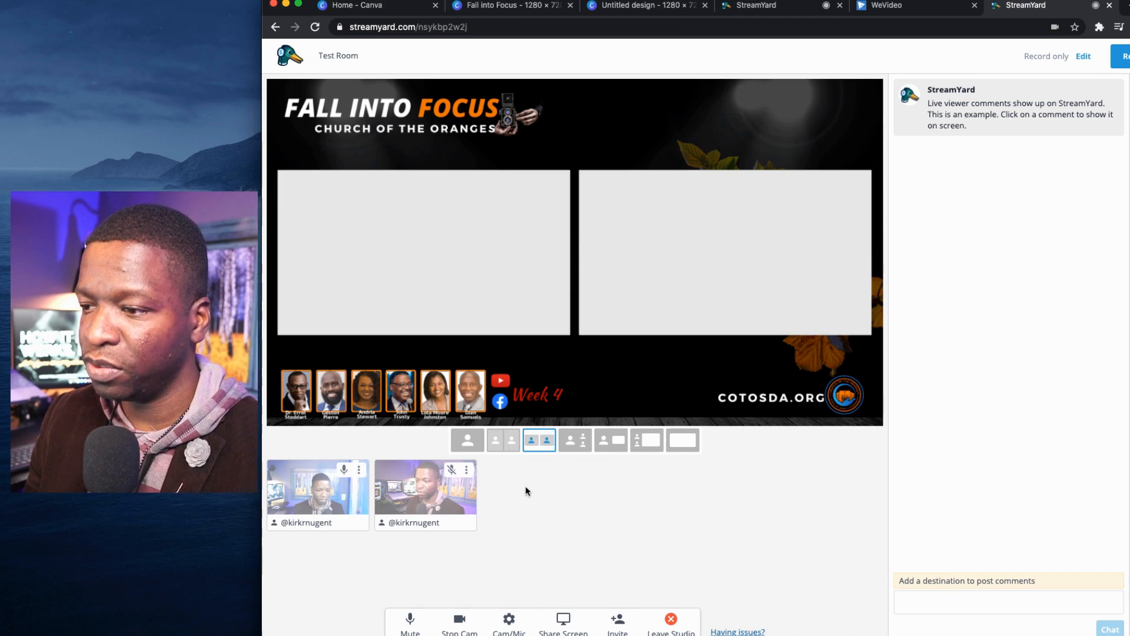
# Add both camera feeds to the stream side by side and mute the microphone.
pyautogui.moveTo(442, 470)
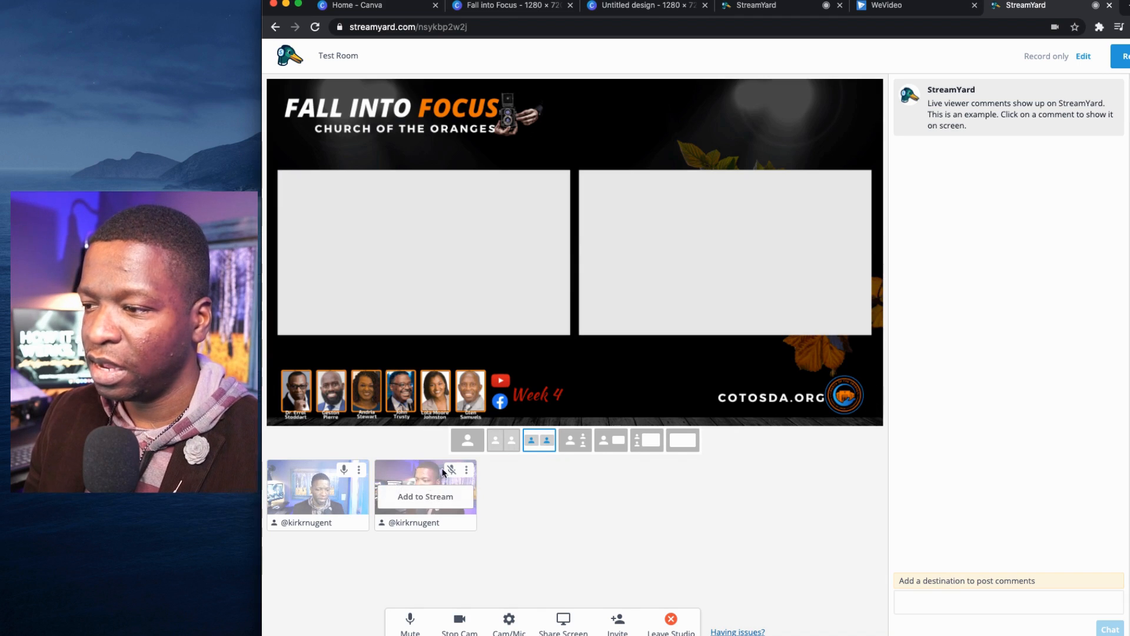
pyautogui.click(424, 496)
pyautogui.click(324, 496)
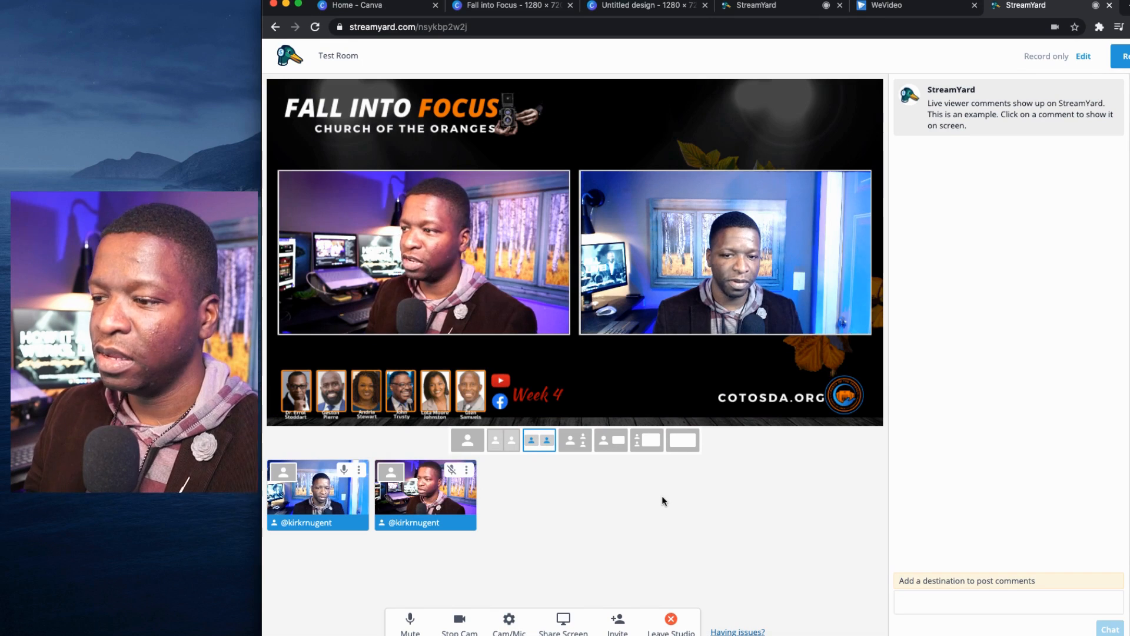
pyautogui.click(410, 621)
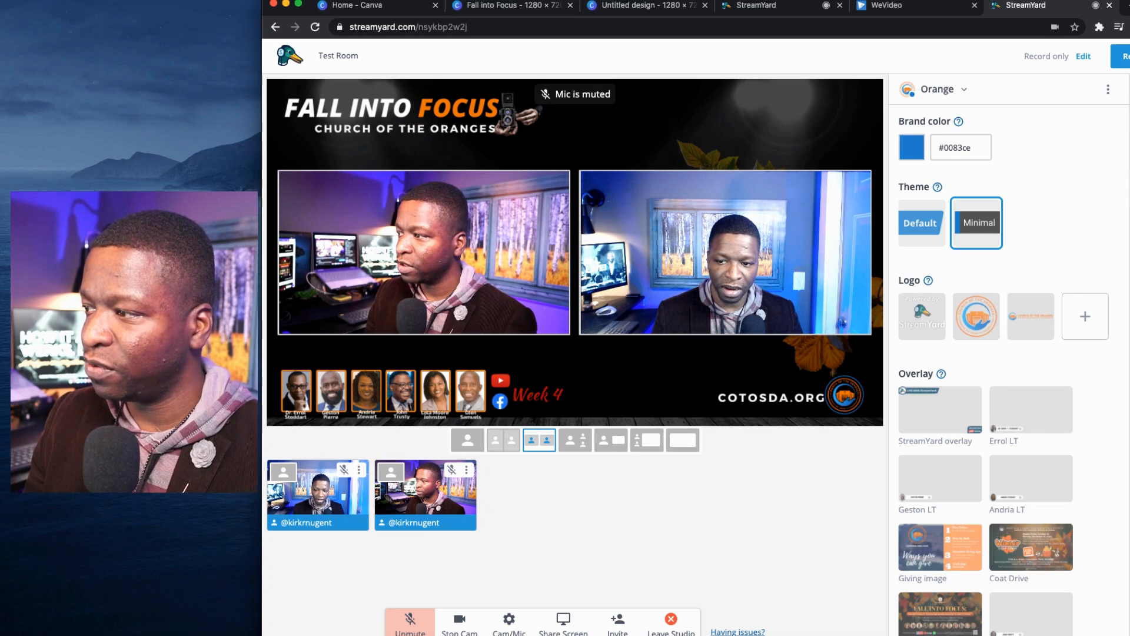
# Show the round Church of the Oranges logo over the two-person layout and hide it again.
pyautogui.moveTo(973, 320)
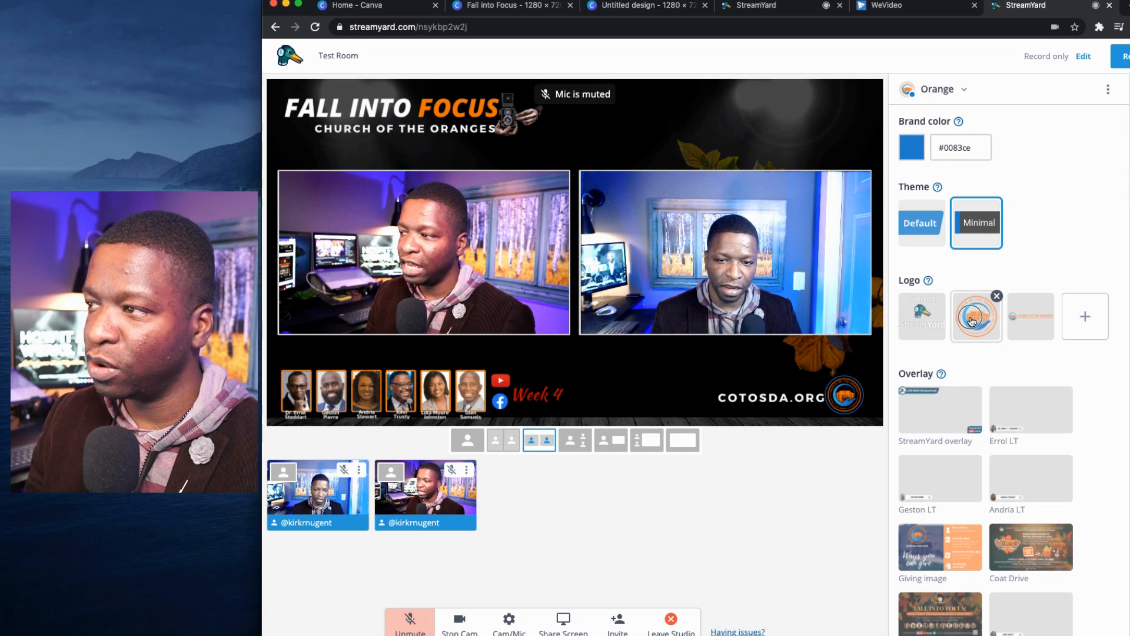
pyautogui.click(972, 321)
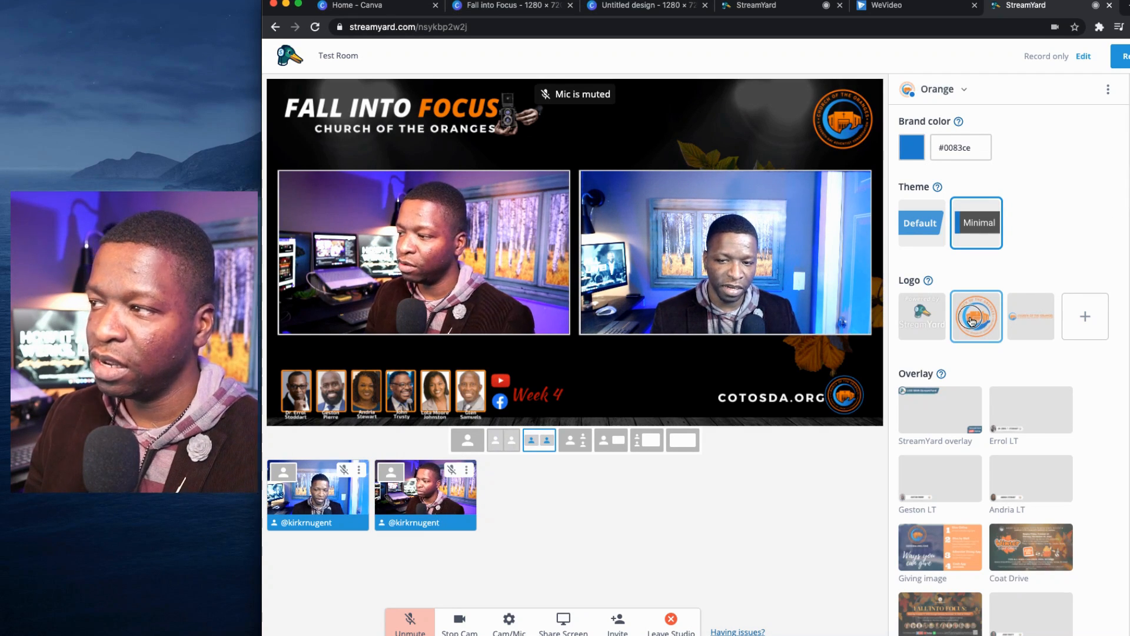
pyautogui.click(972, 321)
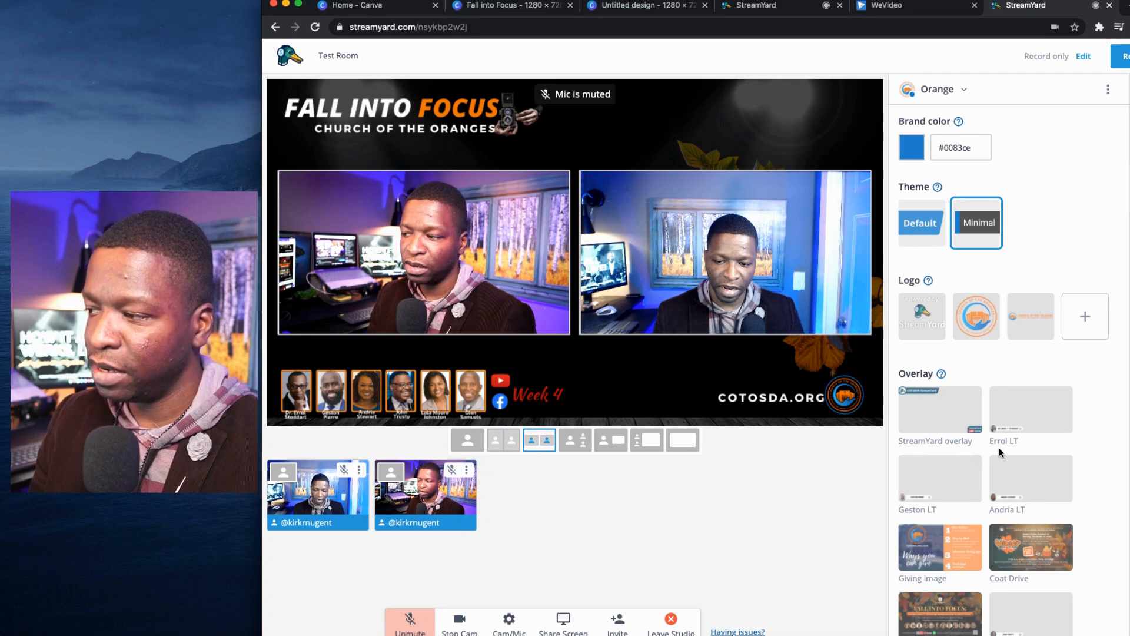
# Put the second camera feed in solo layout, show the first speaker's lower-third overlay and the round logo, and hide both graphics.
pyautogui.moveTo(394, 509)
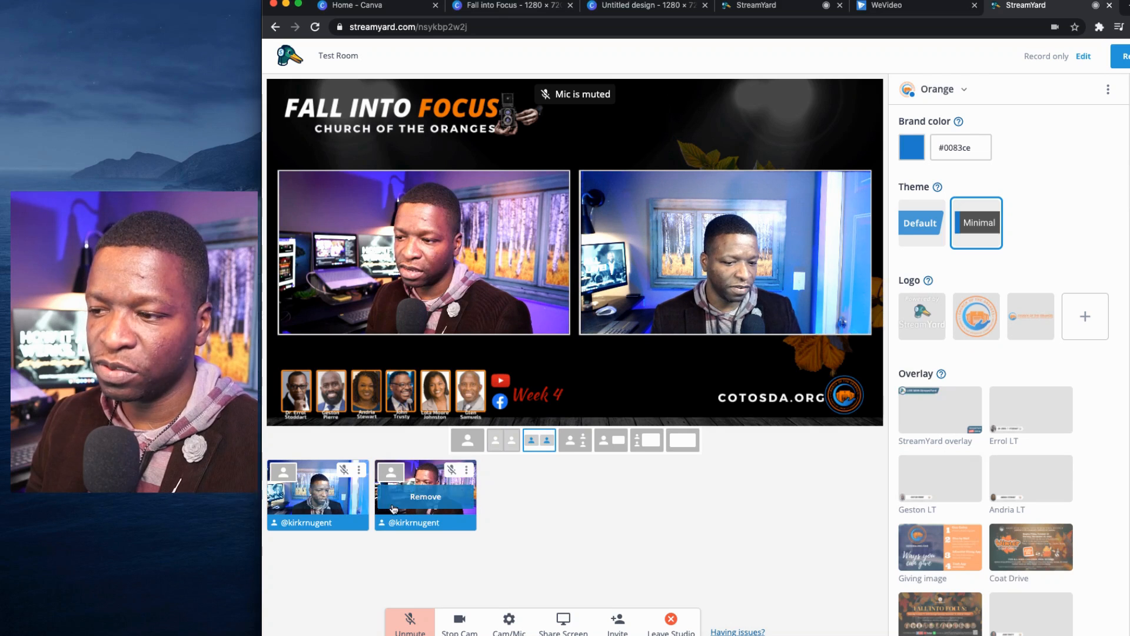
pyautogui.click(393, 472)
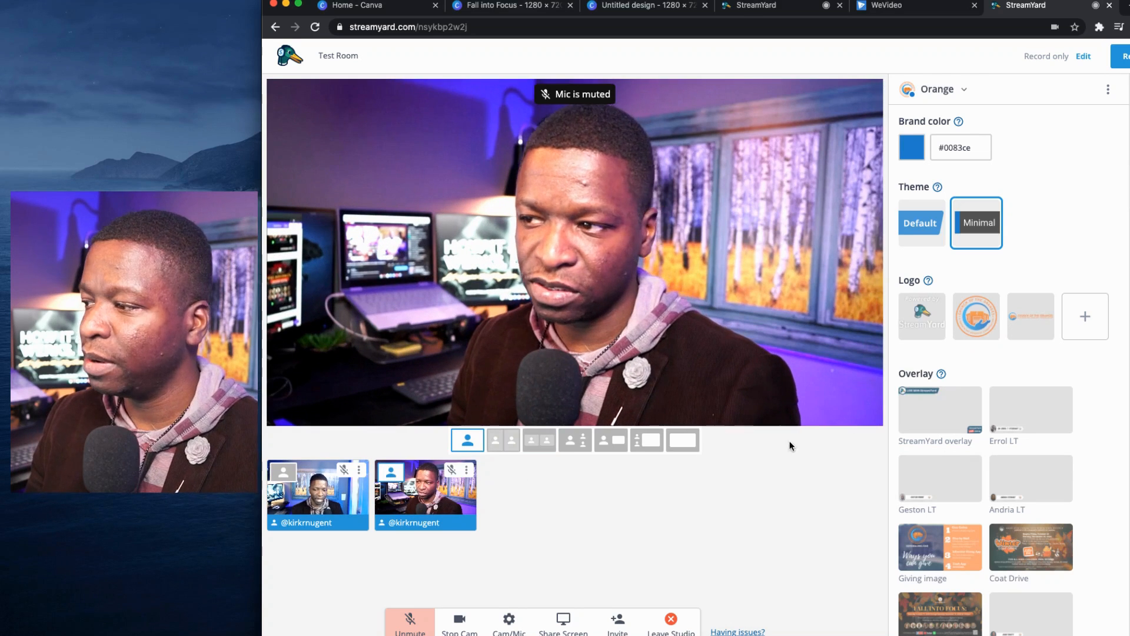
pyautogui.click(1025, 421)
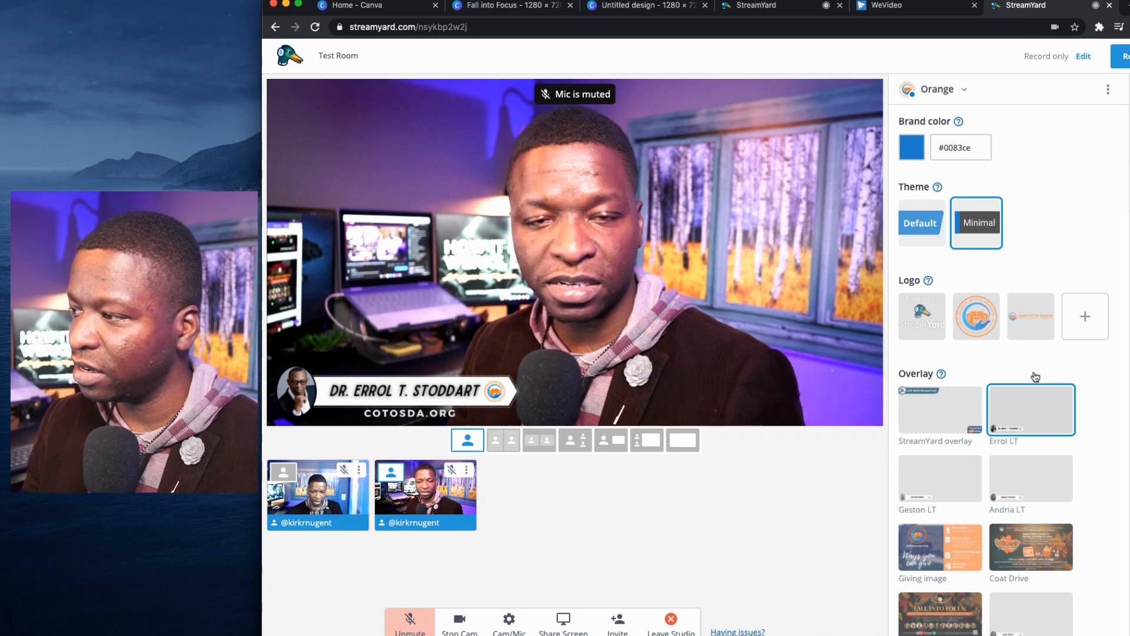
pyautogui.click(975, 318)
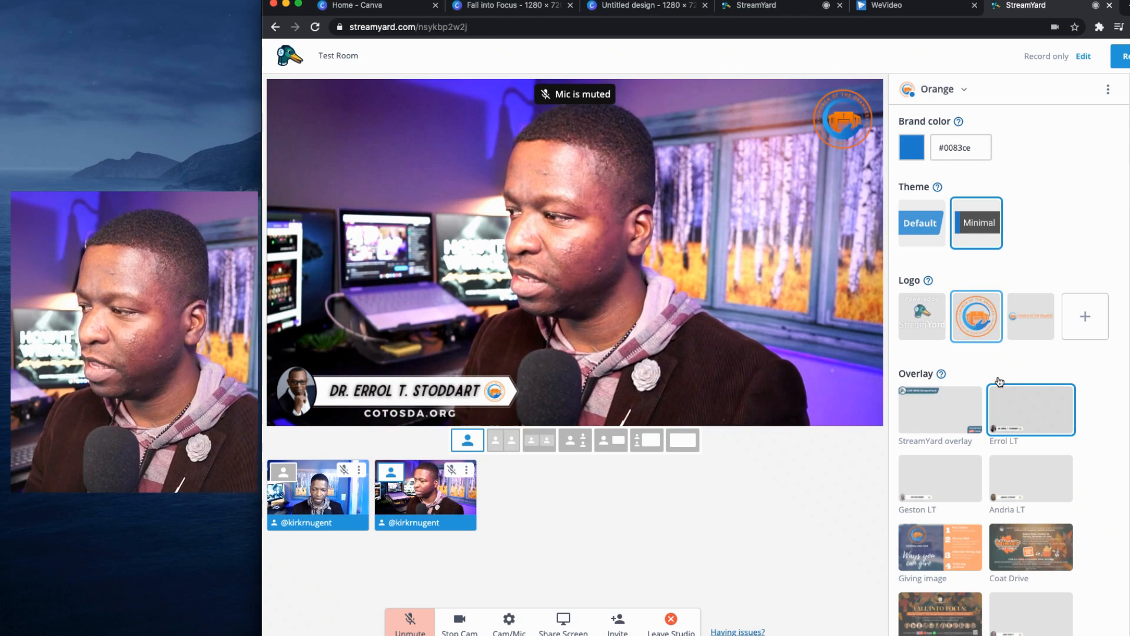
pyautogui.click(1004, 425)
pyautogui.scroll(-2, 1005, 495)
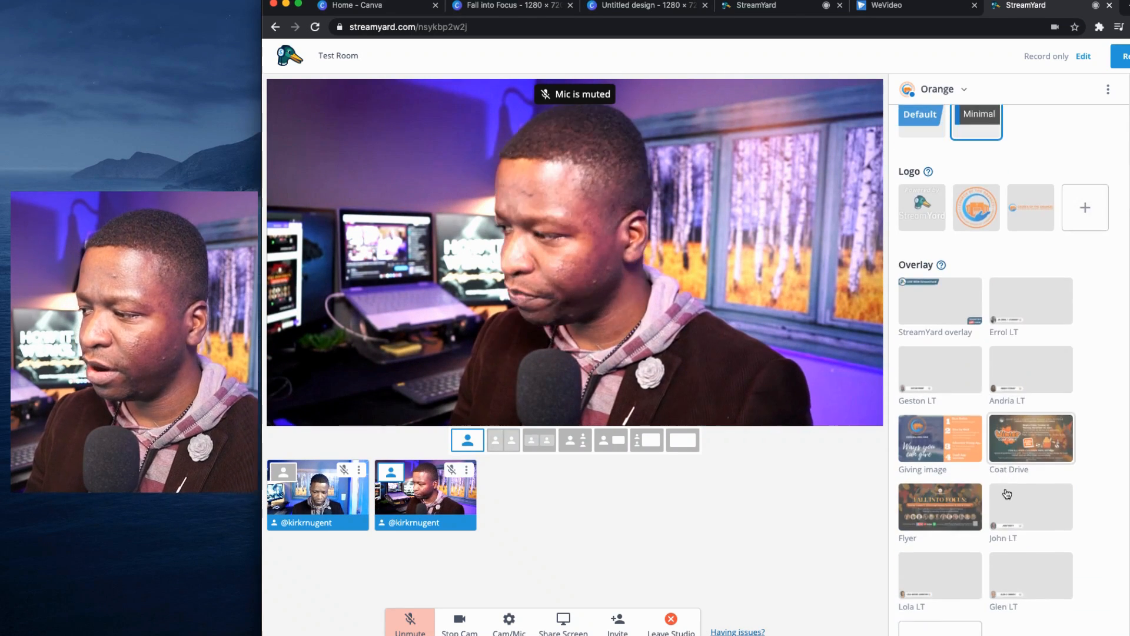
pyautogui.scroll(-3, 974, 495)
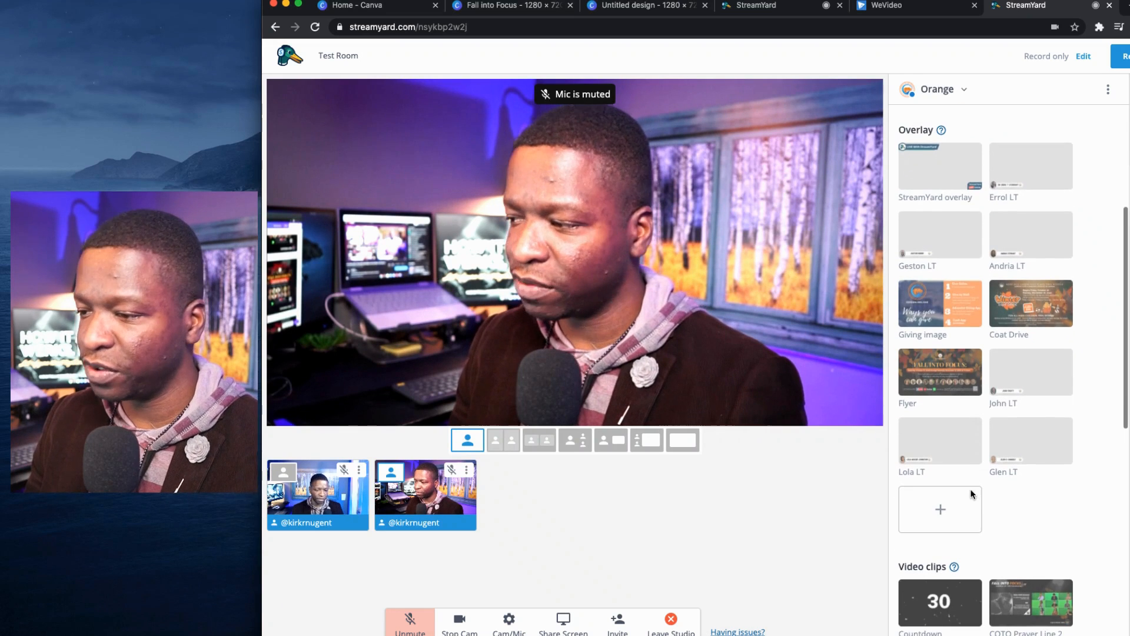
pyautogui.scroll(-3, 981, 490)
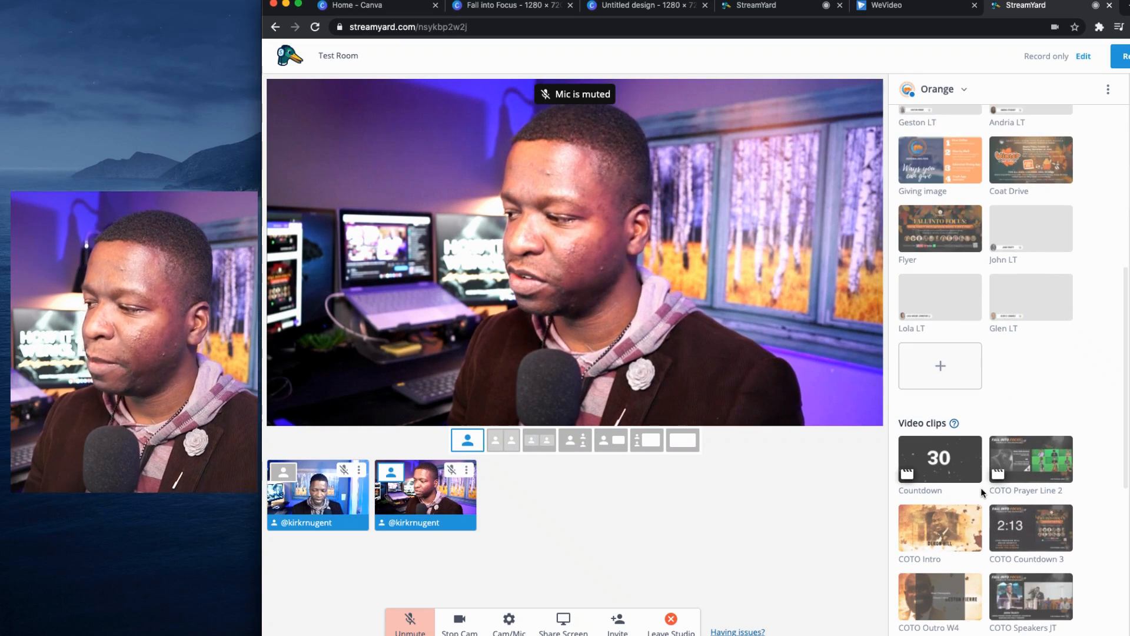
pyautogui.scroll(-3, 981, 487)
# Remove the solo feed and leave the second studio session, and turn off the camera in the original Test Room studio.
pyautogui.moveTo(406, 471)
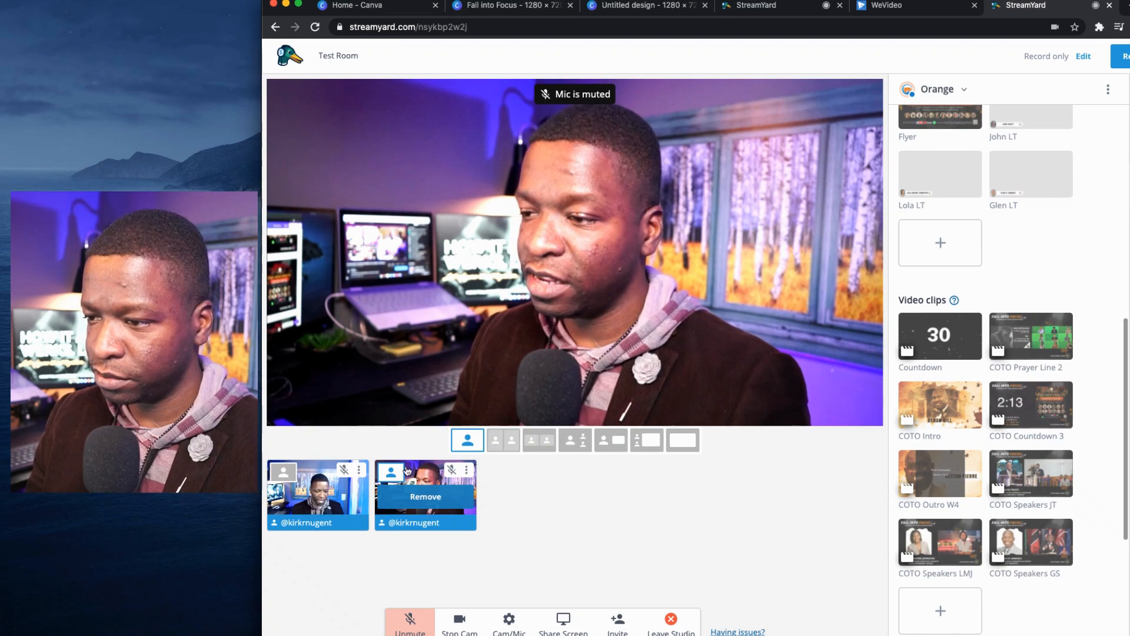
pyautogui.click(414, 500)
pyautogui.click(675, 627)
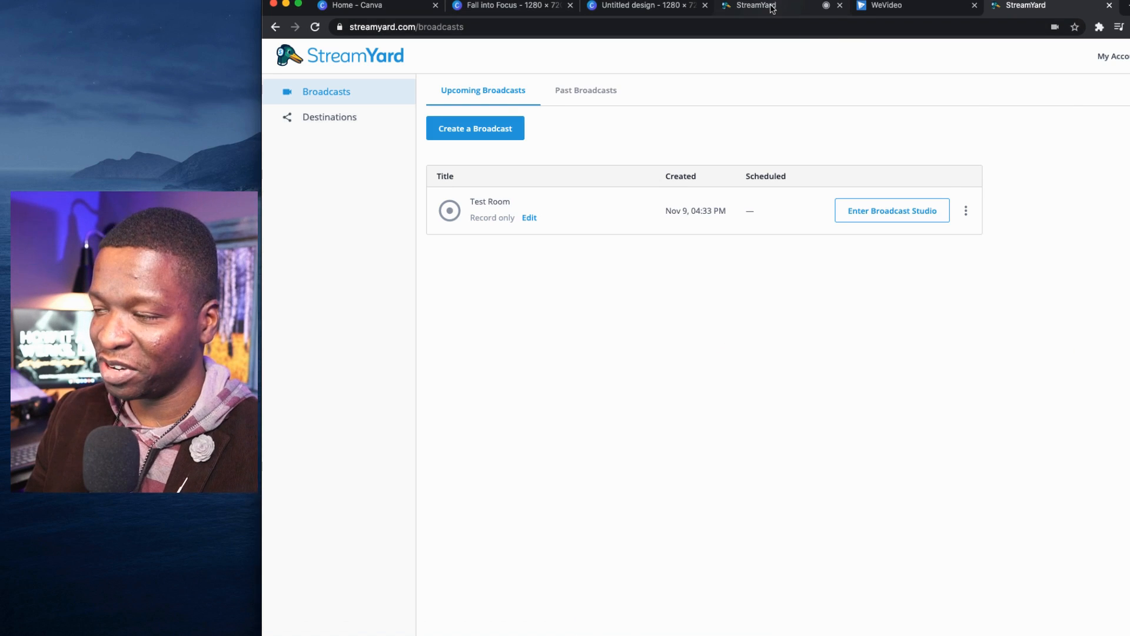
pyautogui.click(771, 8)
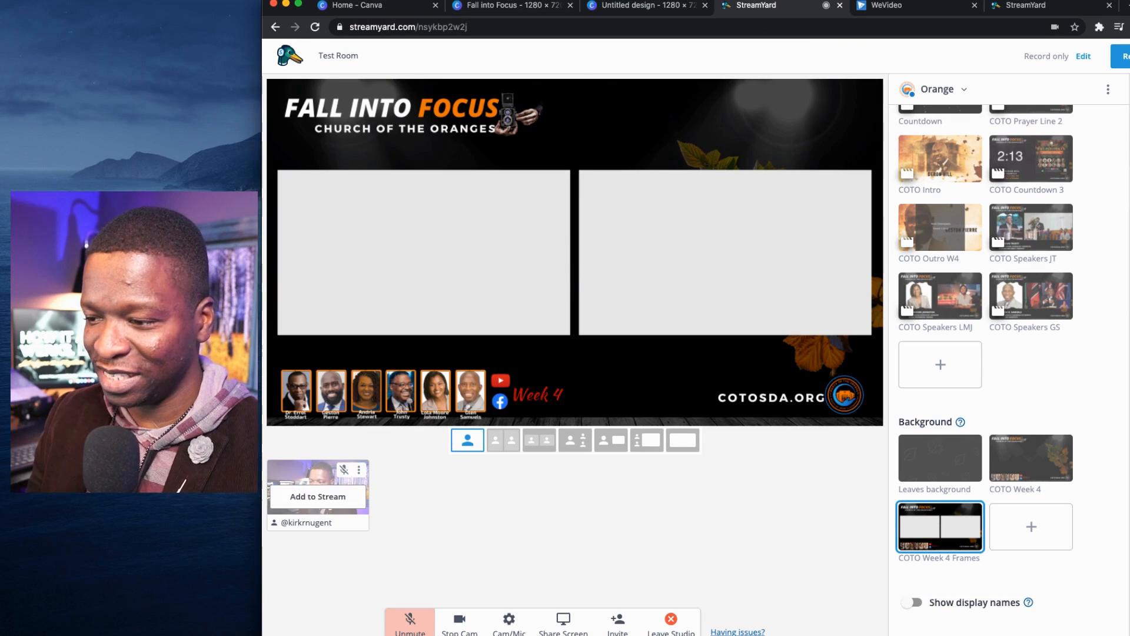
pyautogui.click(460, 621)
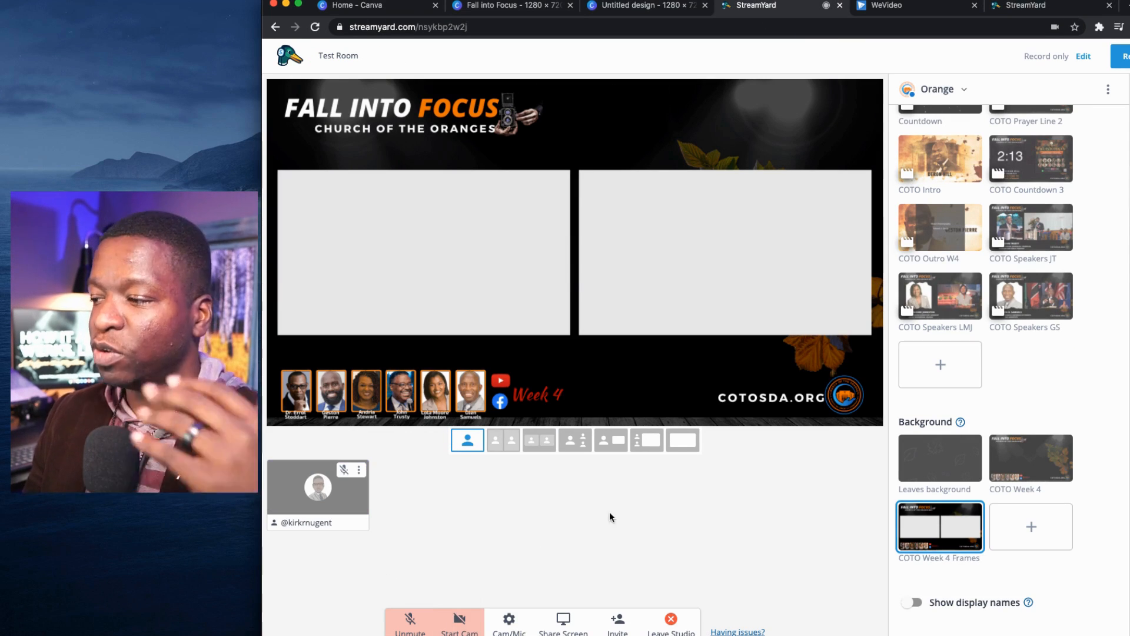
# Play the COTO Intro video clip on the stream, stop it and play the COTO Countdown 3 clip.
pyautogui.scroll(3, 1050, 389)
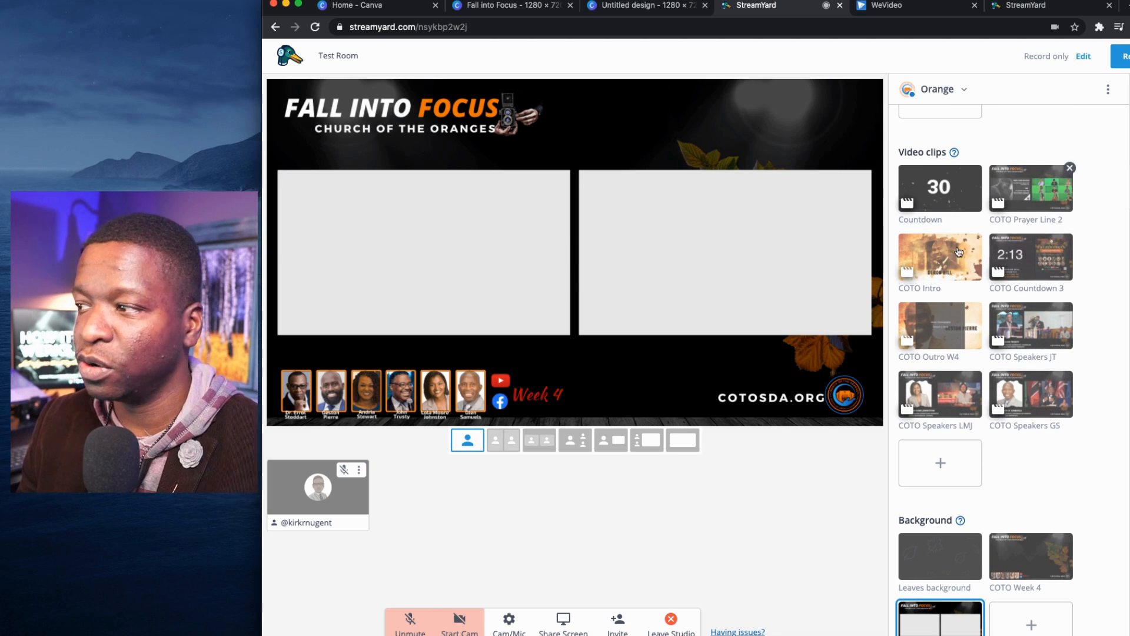
pyautogui.click(929, 260)
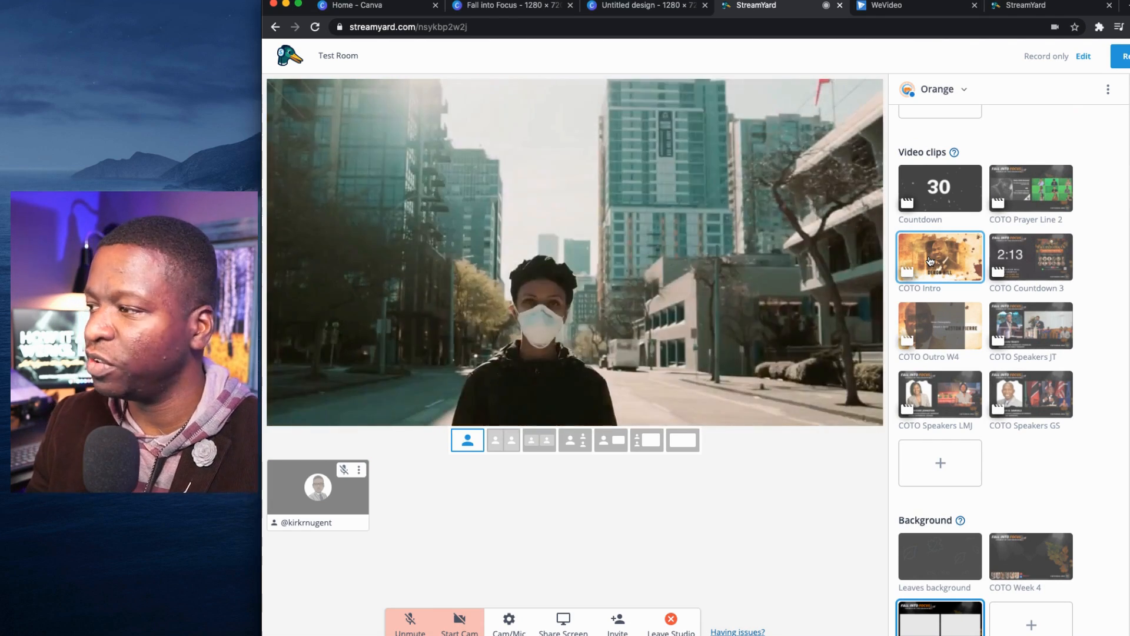
pyautogui.click(929, 259)
pyautogui.click(1033, 263)
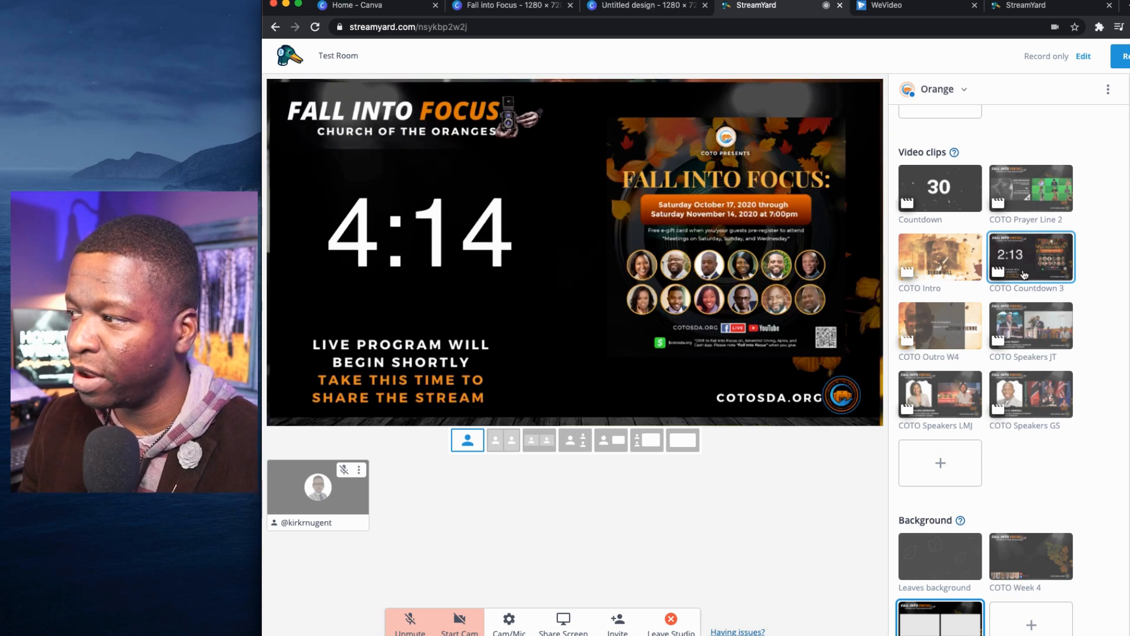
# Turn on the Flyer overlay and stop the COTO Countdown 3 clip so the flyer fills the stream.
pyautogui.scroll(5, 1043, 264)
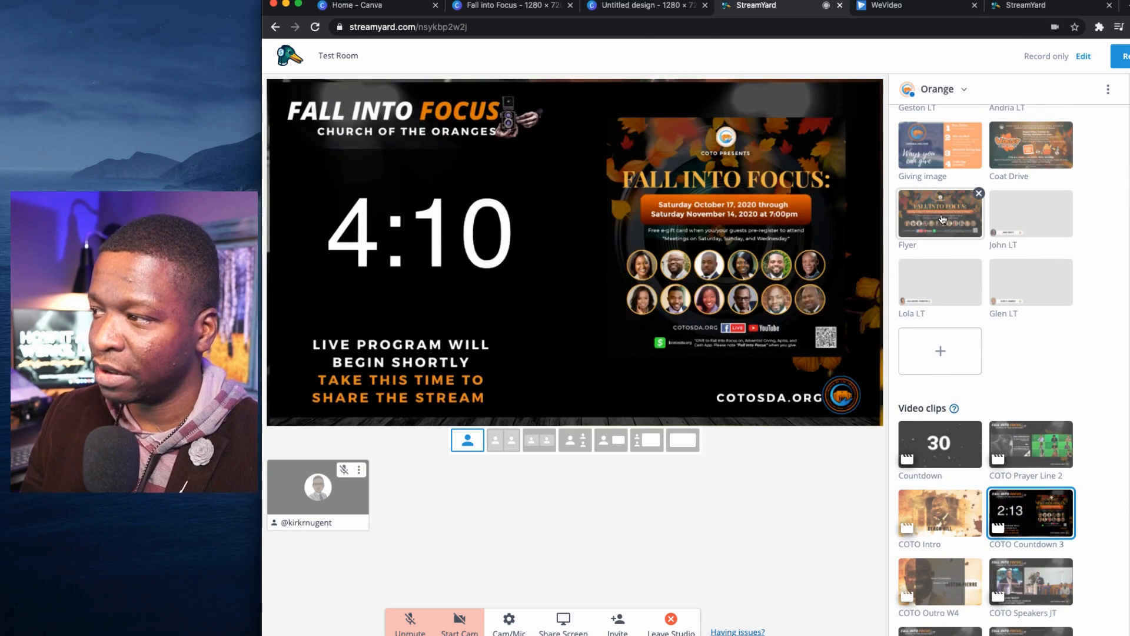
pyautogui.click(936, 212)
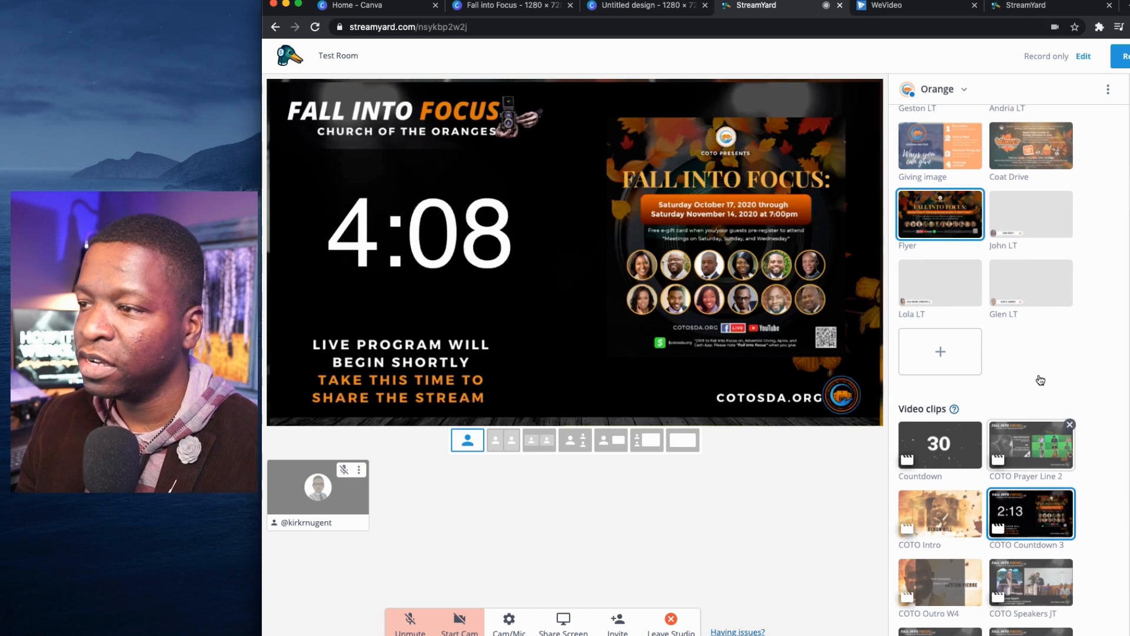
pyautogui.scroll(-2, 1039, 412)
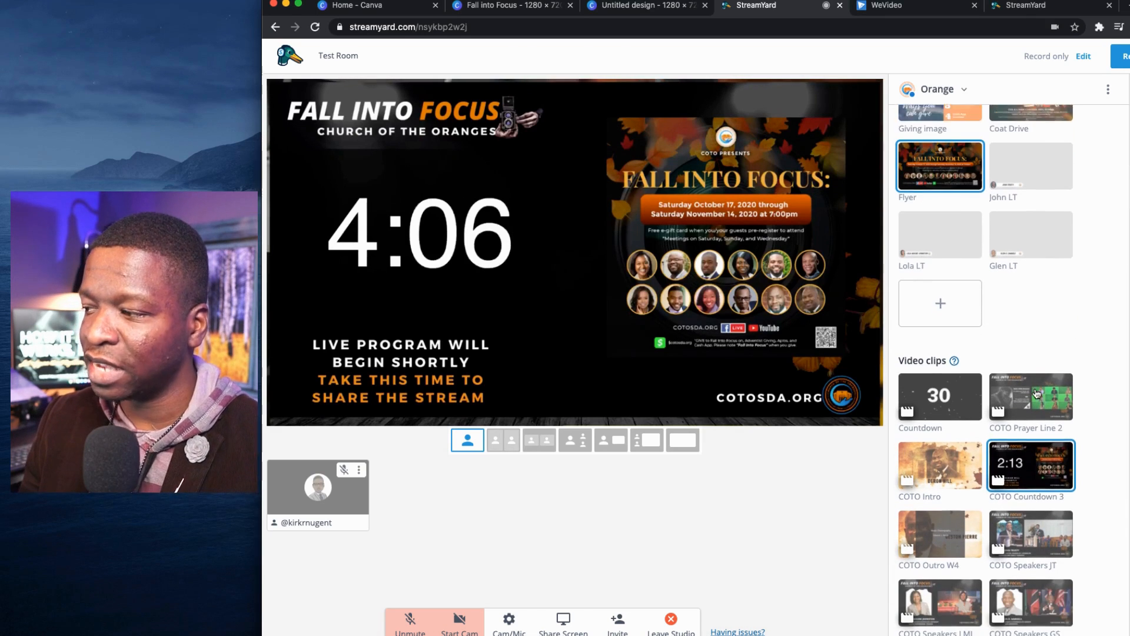
pyautogui.click(1006, 420)
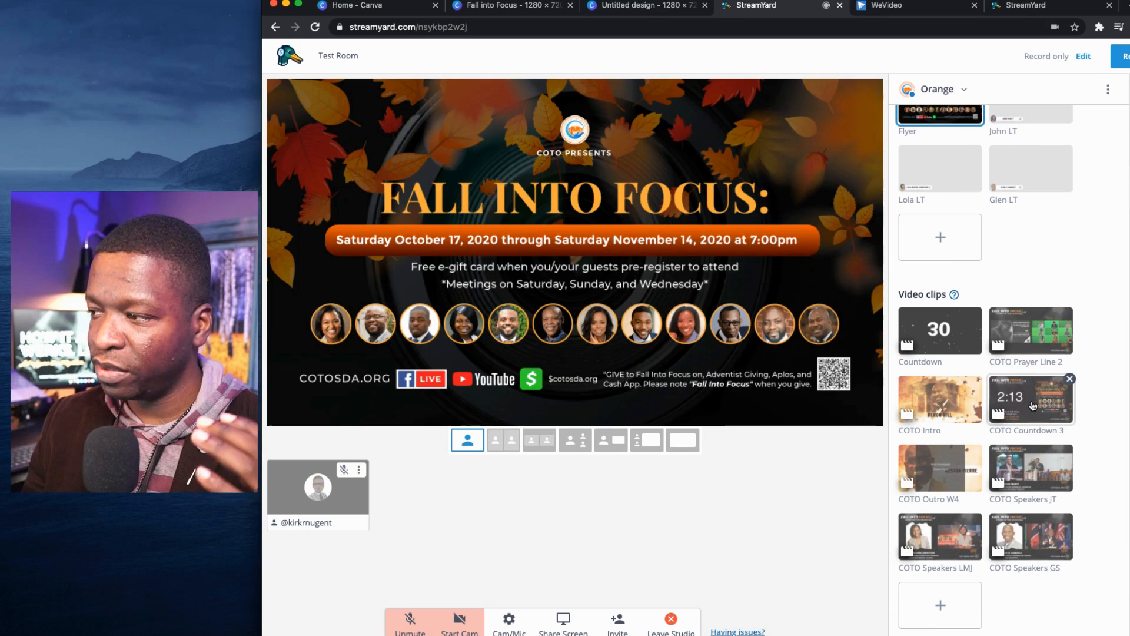
# Play the COTO Intro clip over the flyer, stop it and play the COTO Speakers LMJ clip.
pyautogui.click(942, 403)
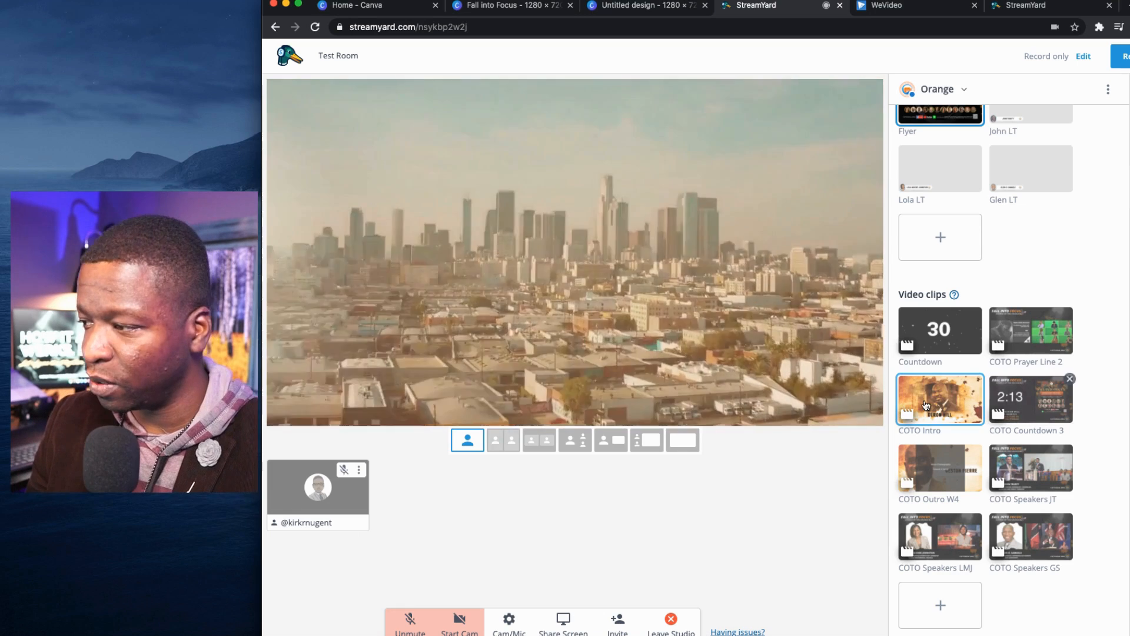
pyautogui.click(926, 405)
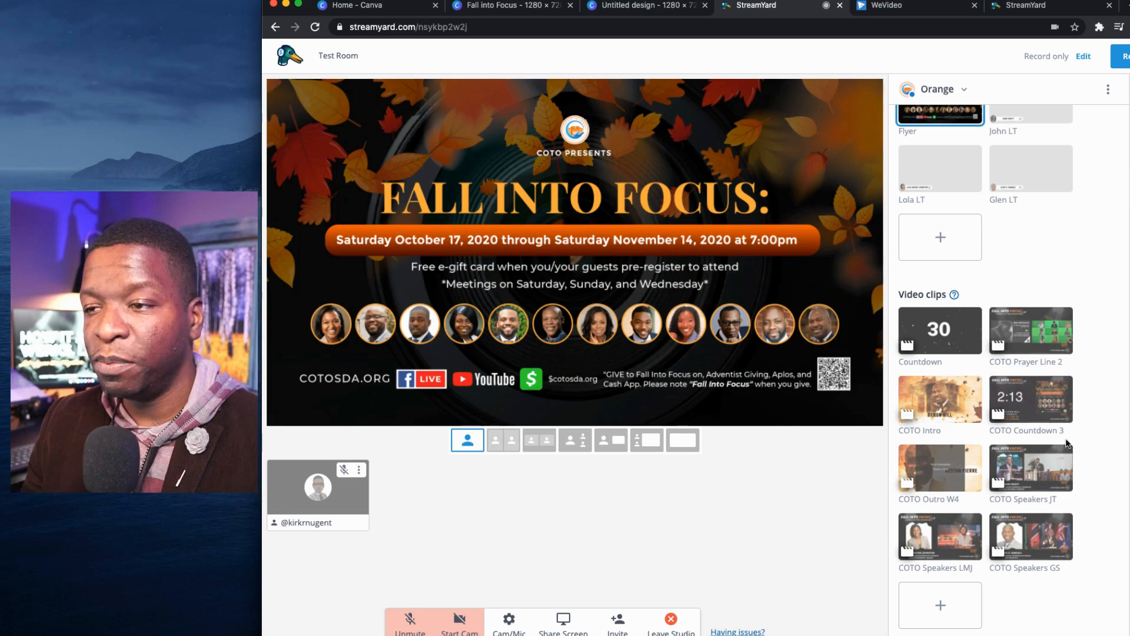
pyautogui.click(948, 538)
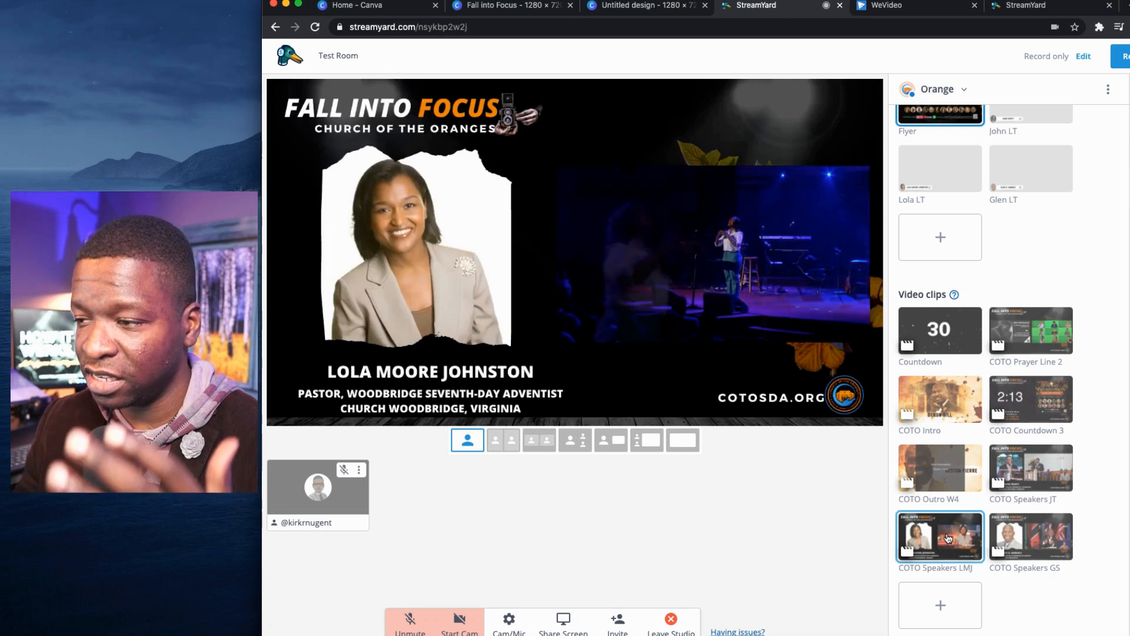